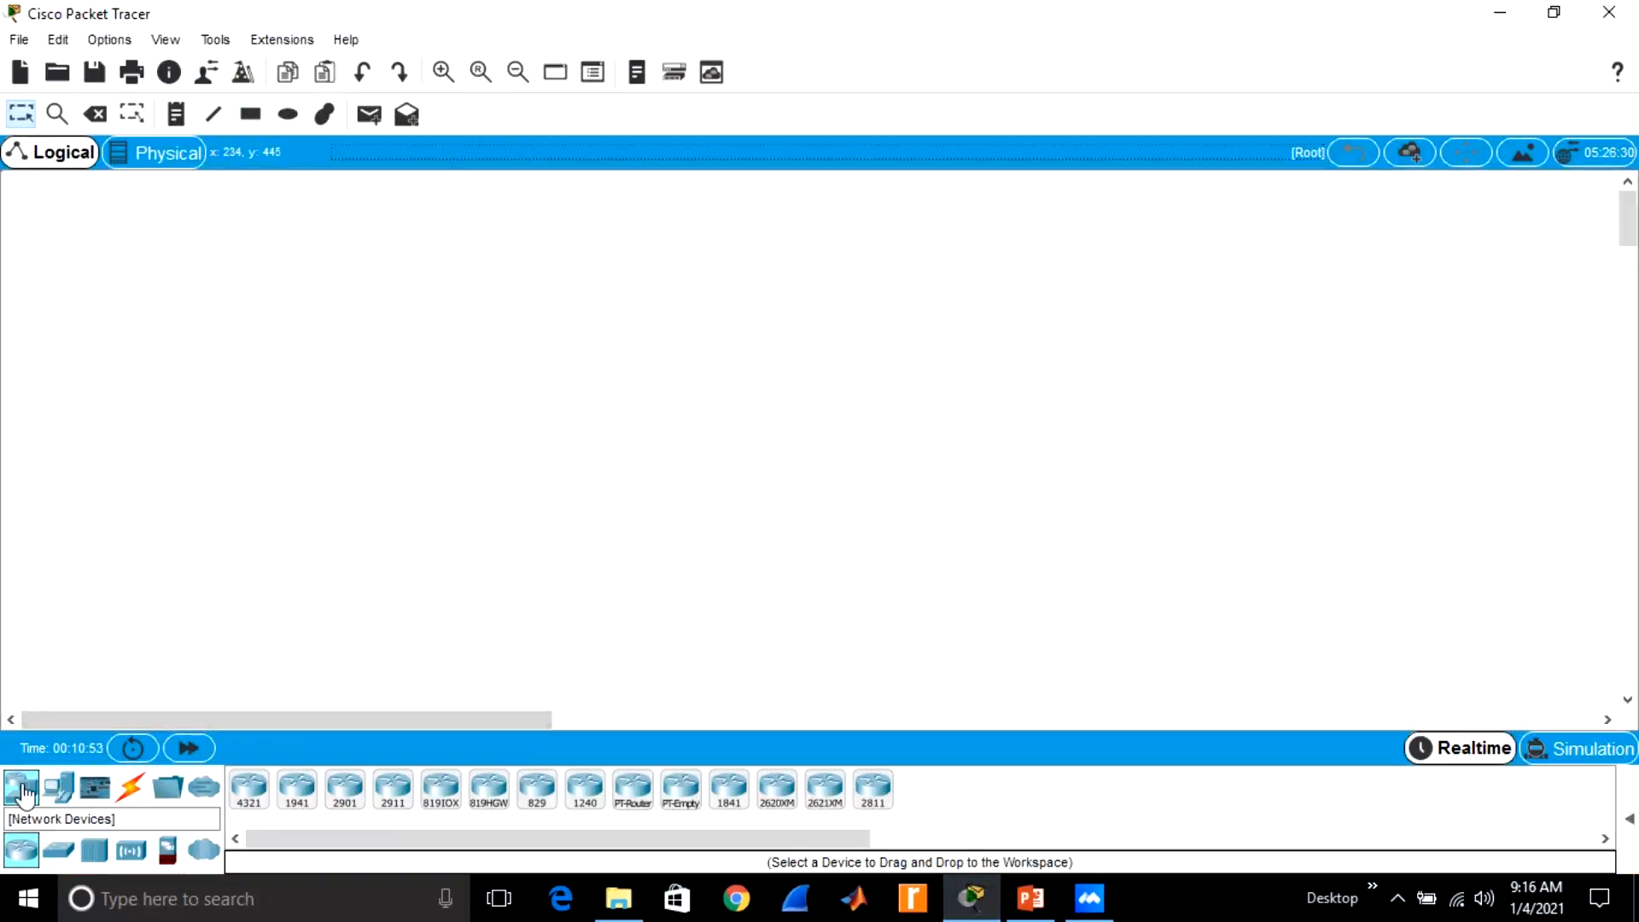
Place three 2960 switches side by side in a row on the logical workspace
{"action": "left_click", "coordinate": [58, 851]}
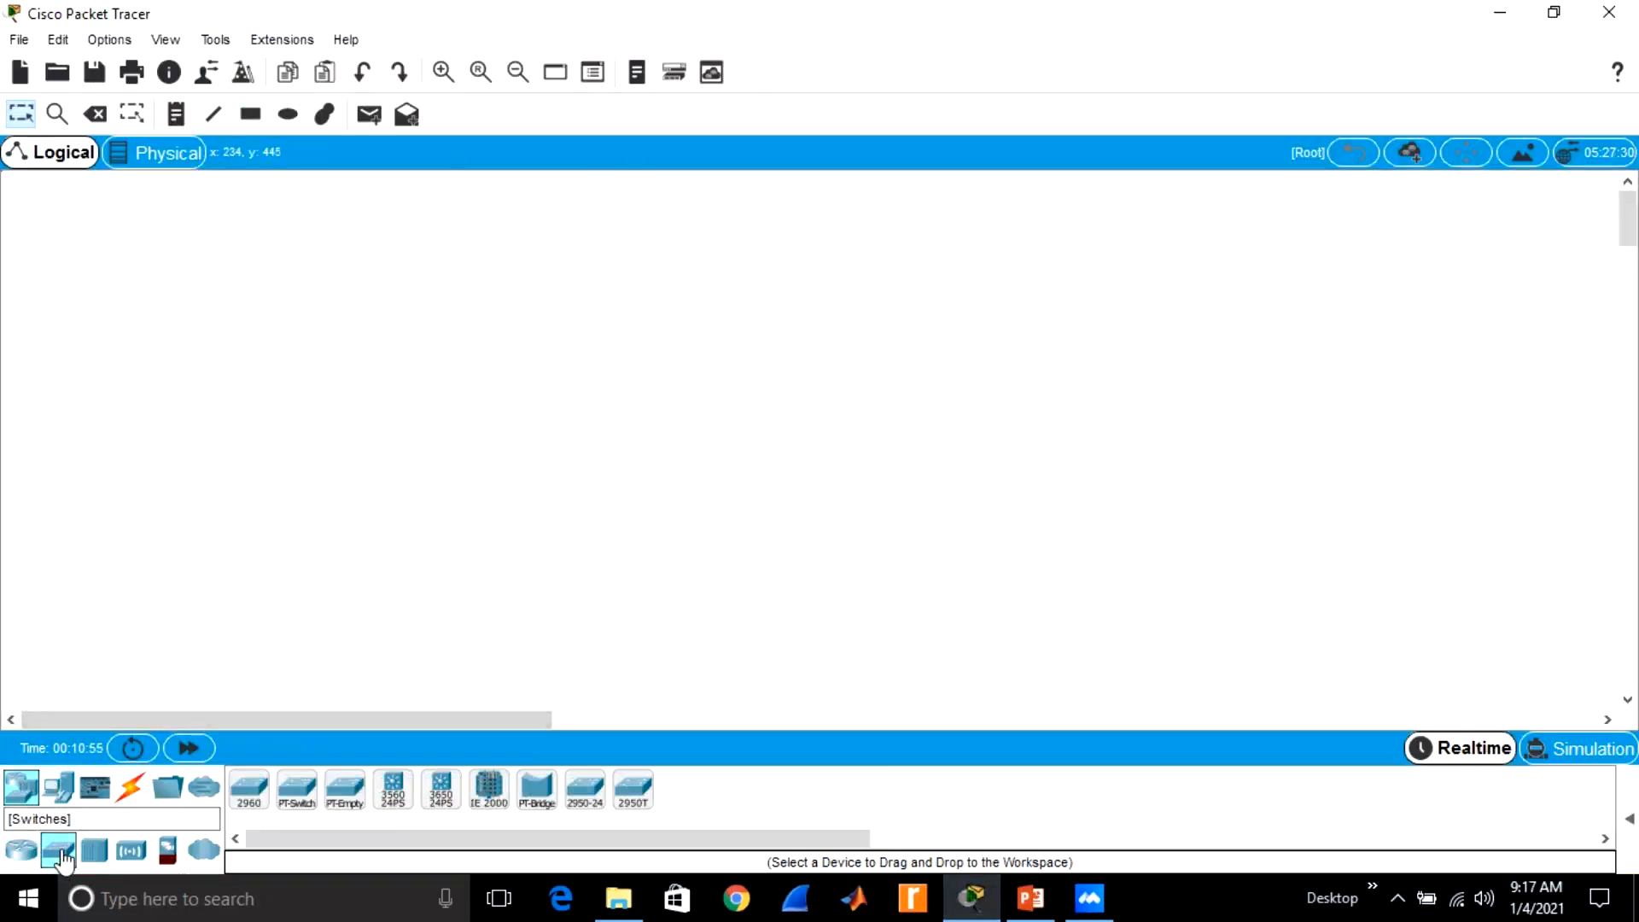
{"action": "left_click", "coordinate": [250, 794]}
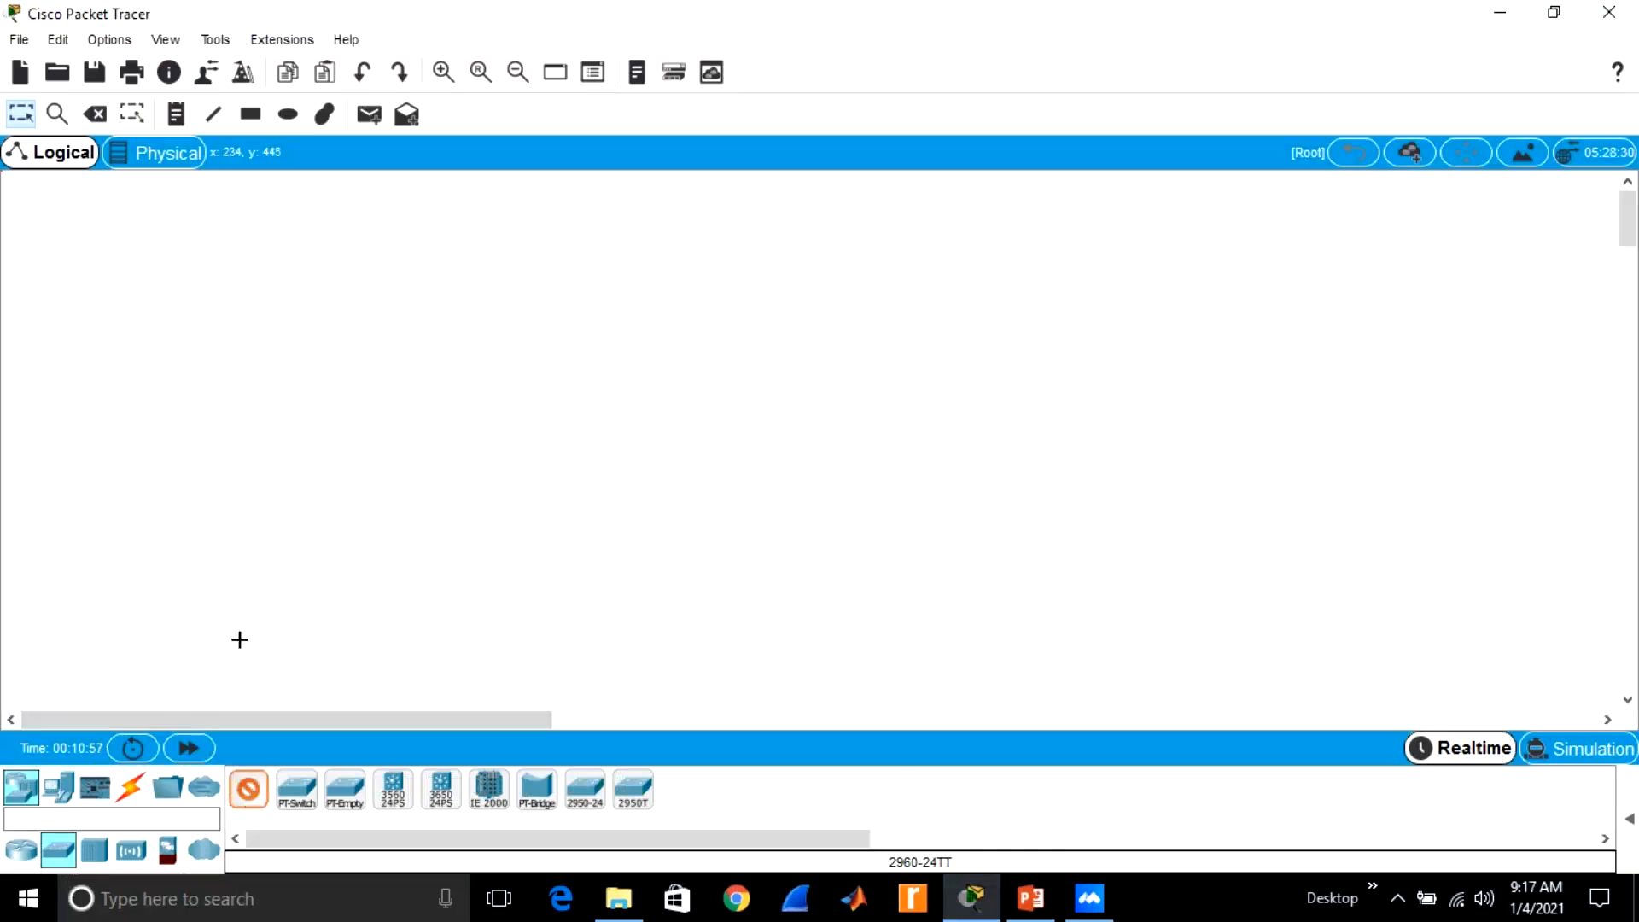
{"action": "left_click", "coordinate": [110, 351]}
{"action": "left_click", "coordinate": [249, 792]}
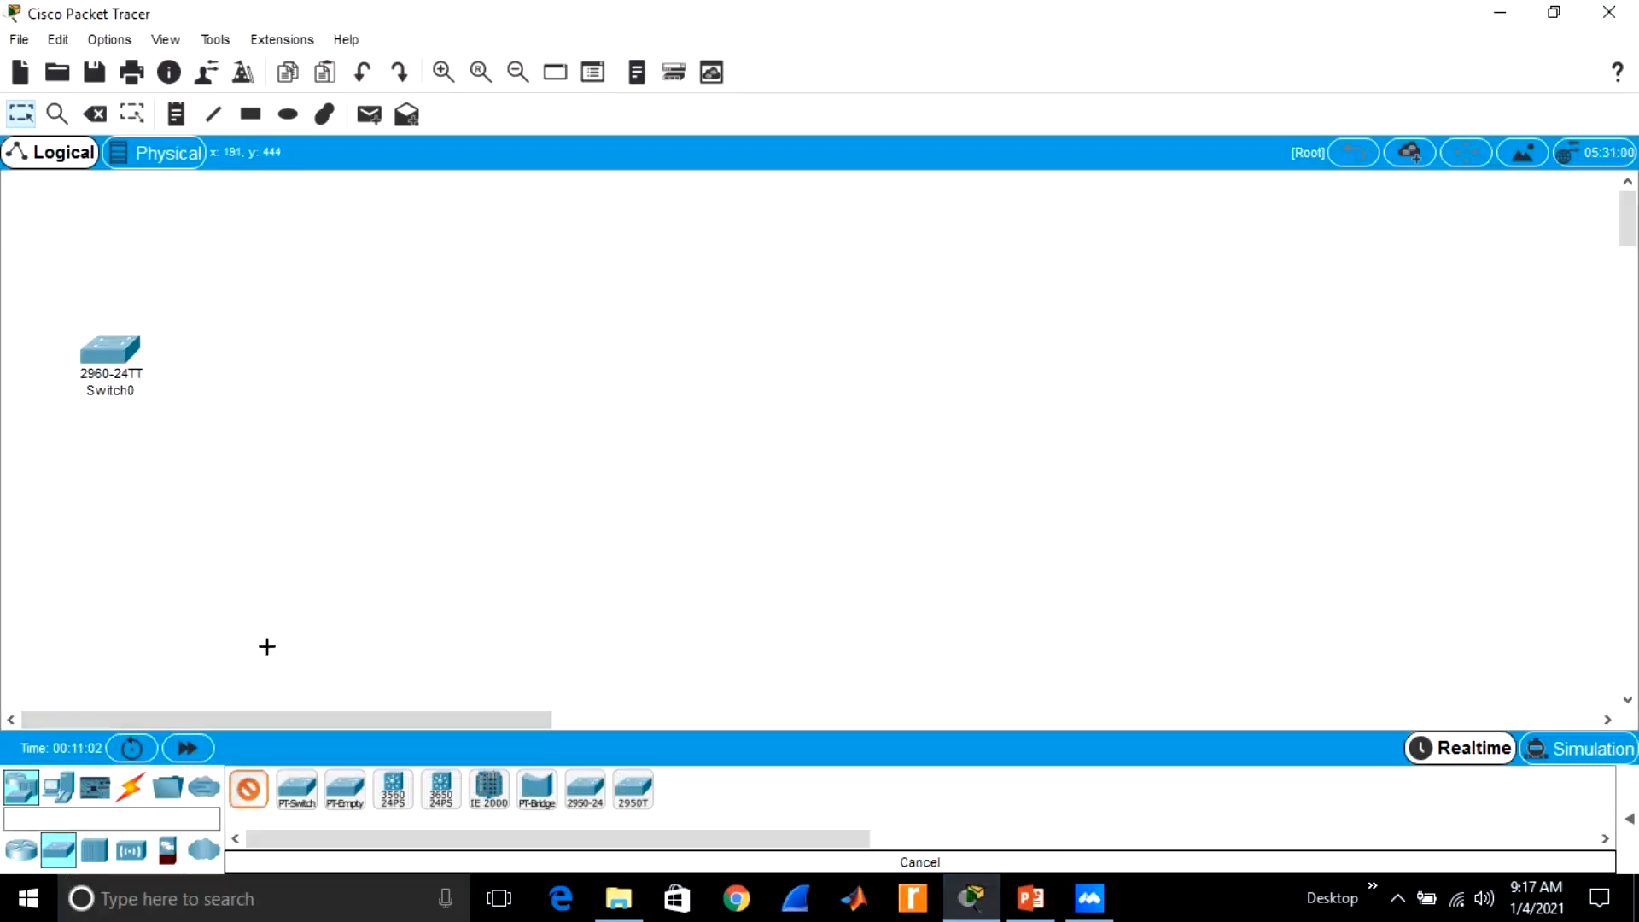
{"action": "left_click", "coordinate": [291, 355]}
{"action": "left_click", "coordinate": [248, 792]}
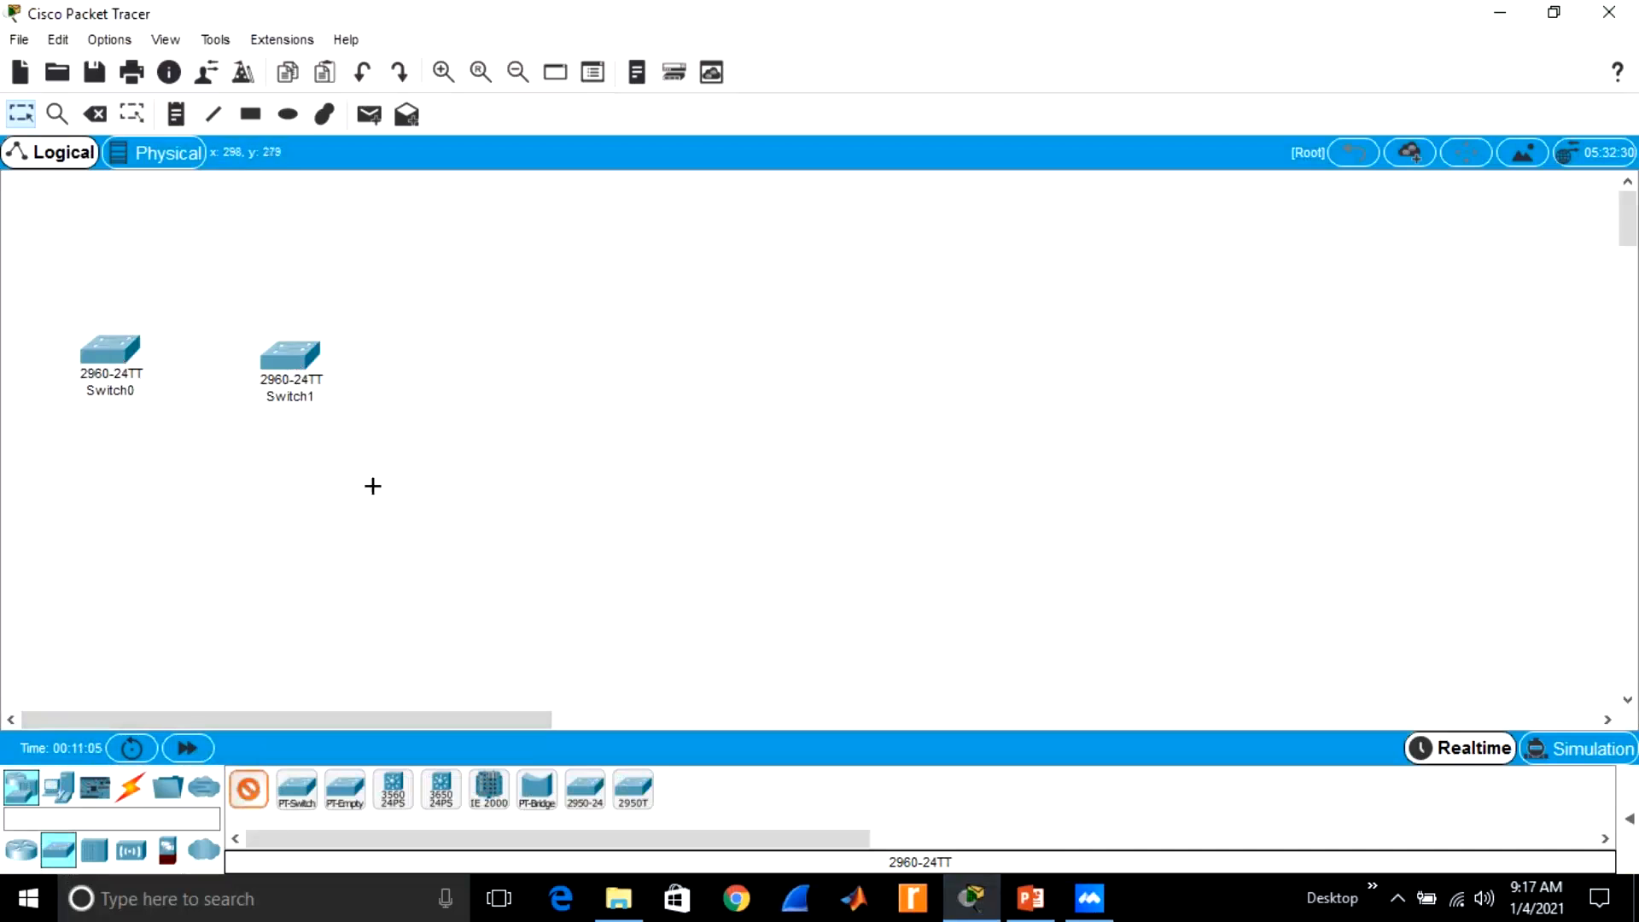
{"action": "left_click", "coordinate": [443, 359]}
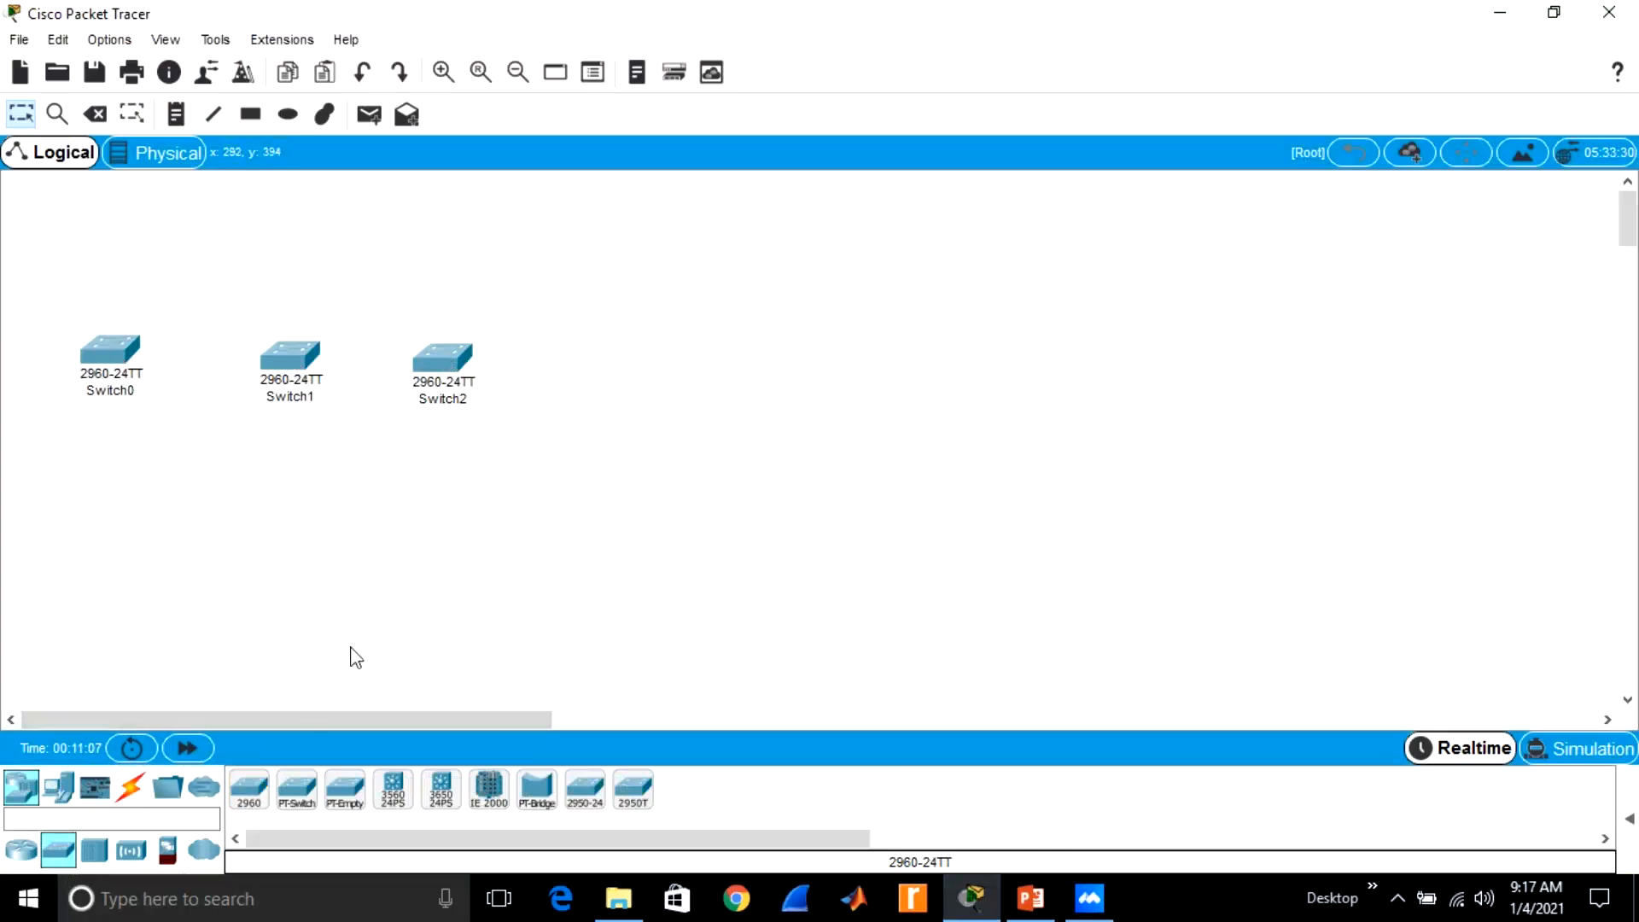
Add a PC above Switch0 and one laptop each above Switch1 and Switch2
{"action": "left_click", "coordinate": [58, 787]}
{"action": "left_click", "coordinate": [248, 790]}
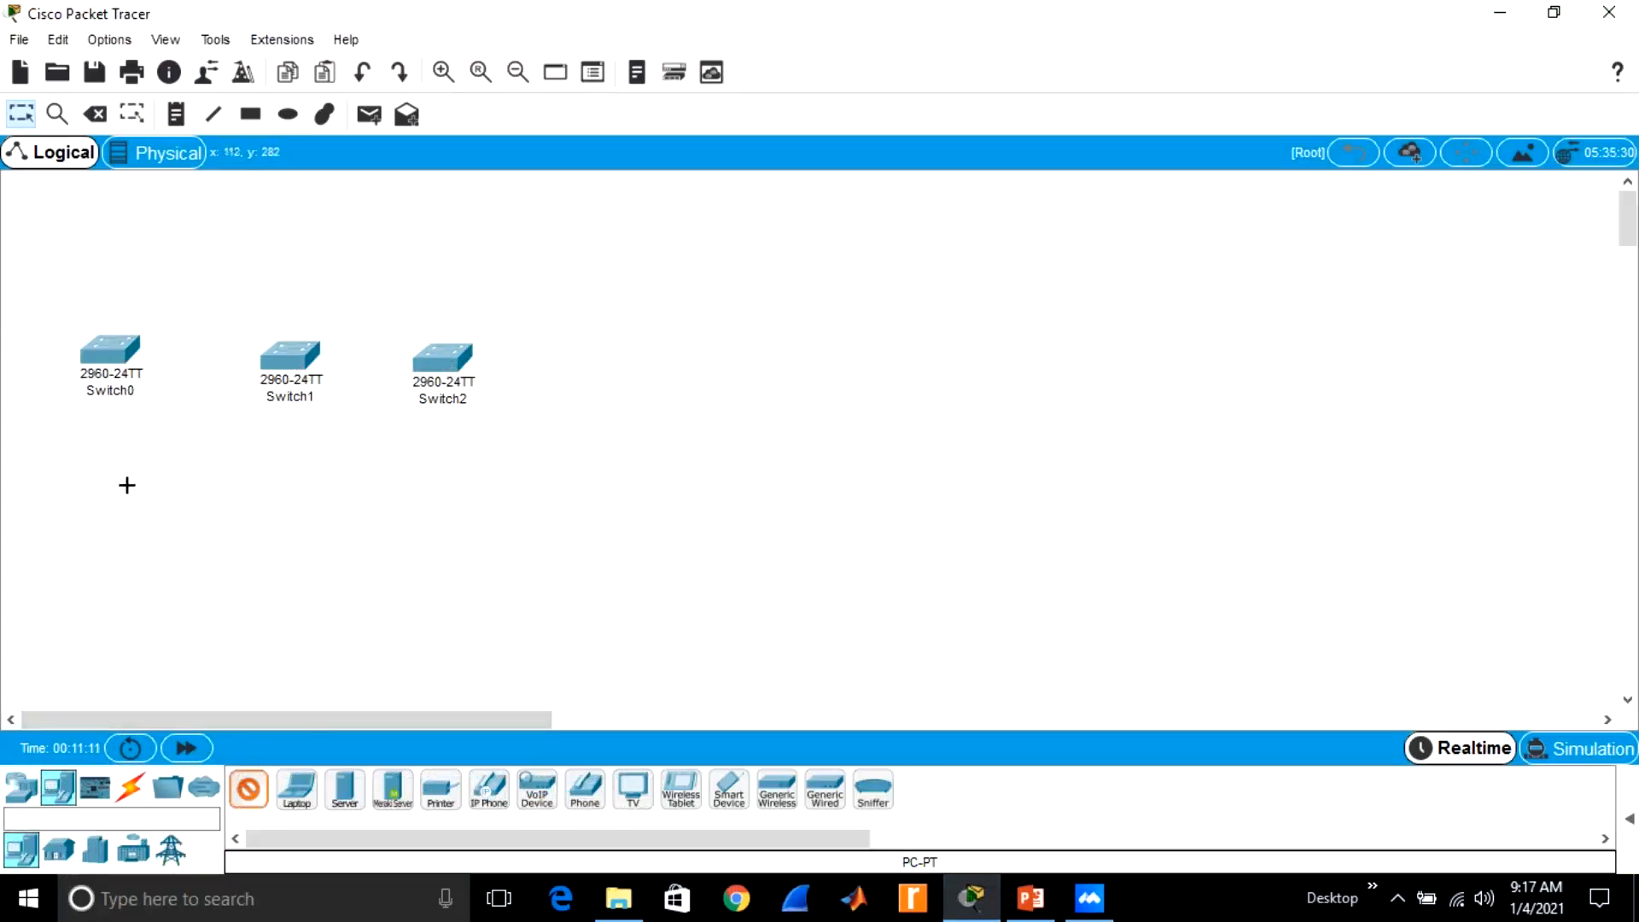
{"action": "left_click", "coordinate": [67, 276]}
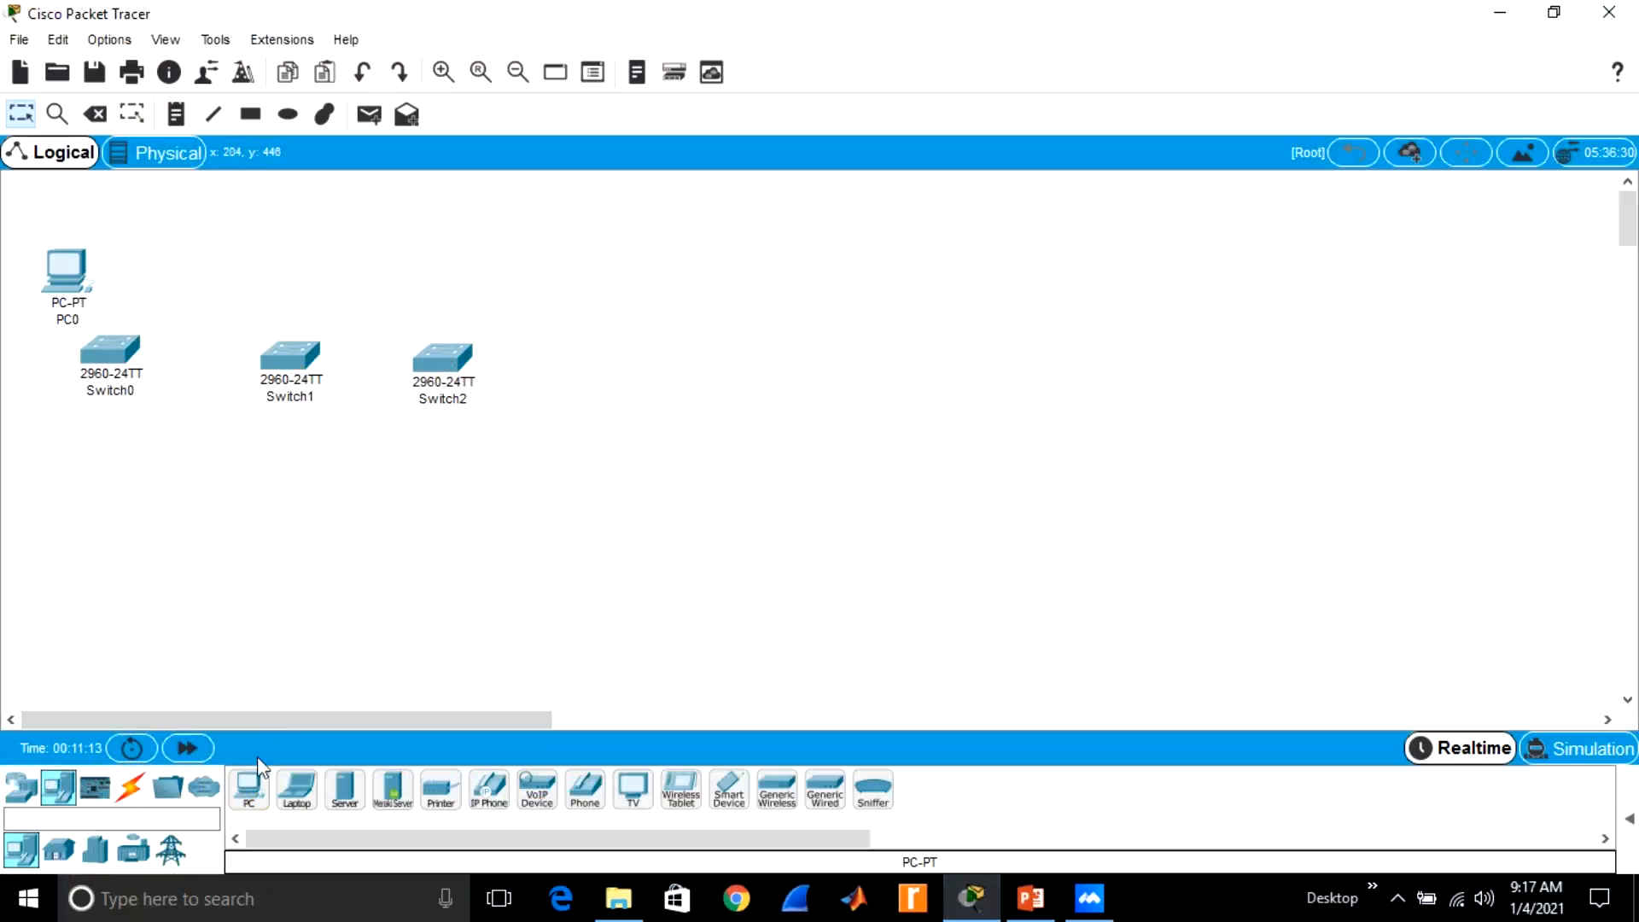
{"action": "left_click", "coordinate": [296, 790]}
{"action": "left_click", "coordinate": [281, 256]}
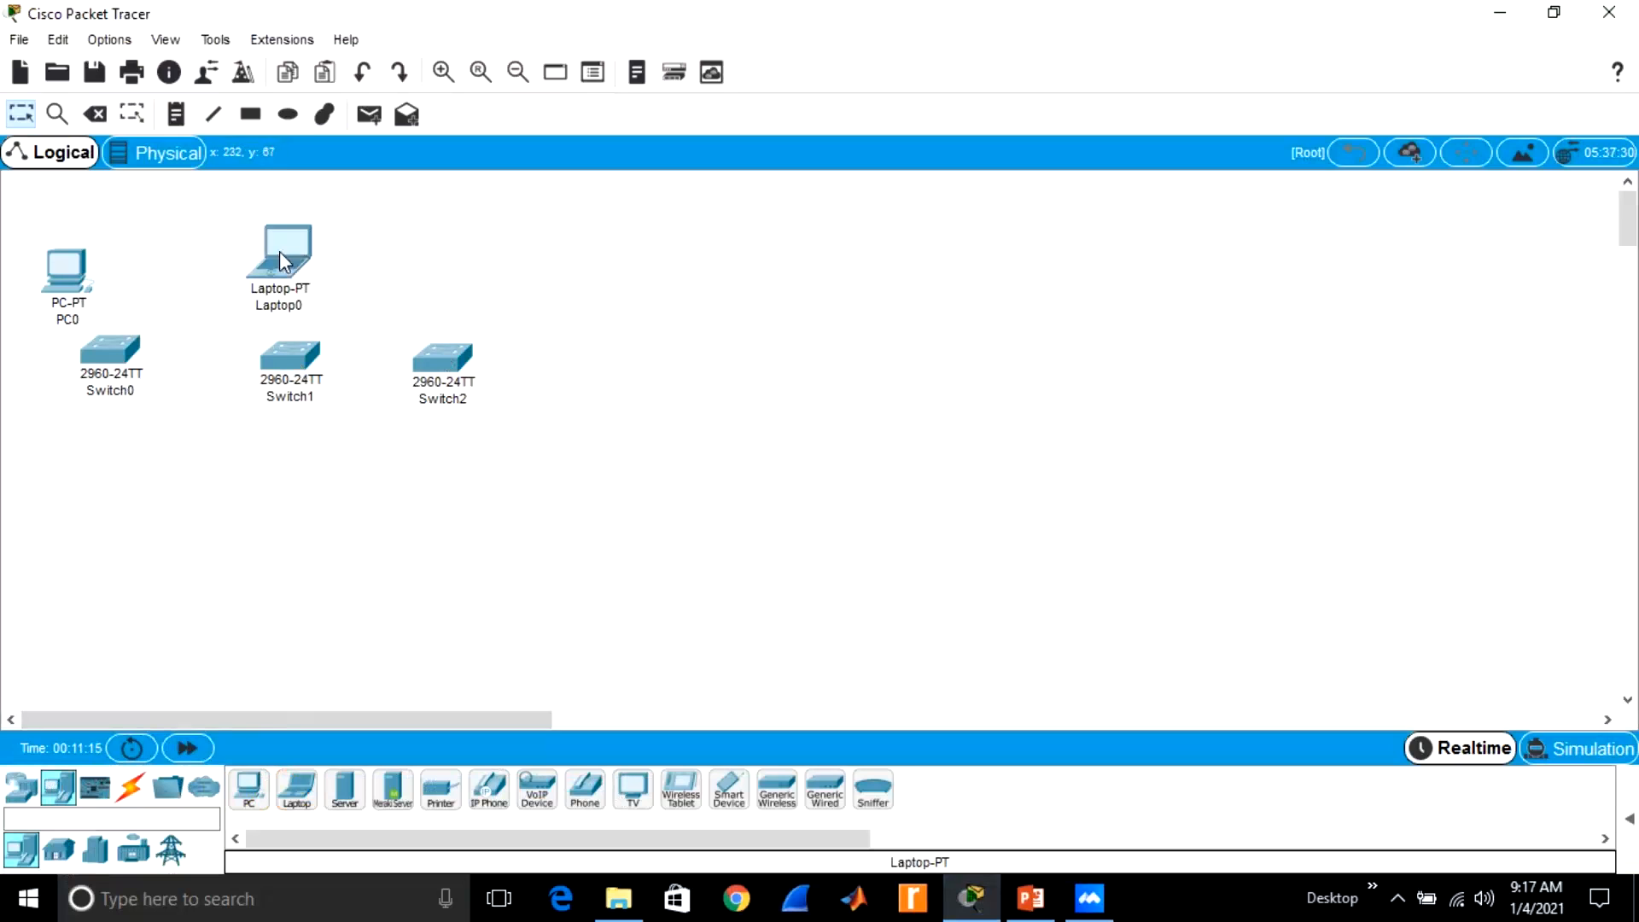
{"action": "left_click", "coordinate": [293, 798]}
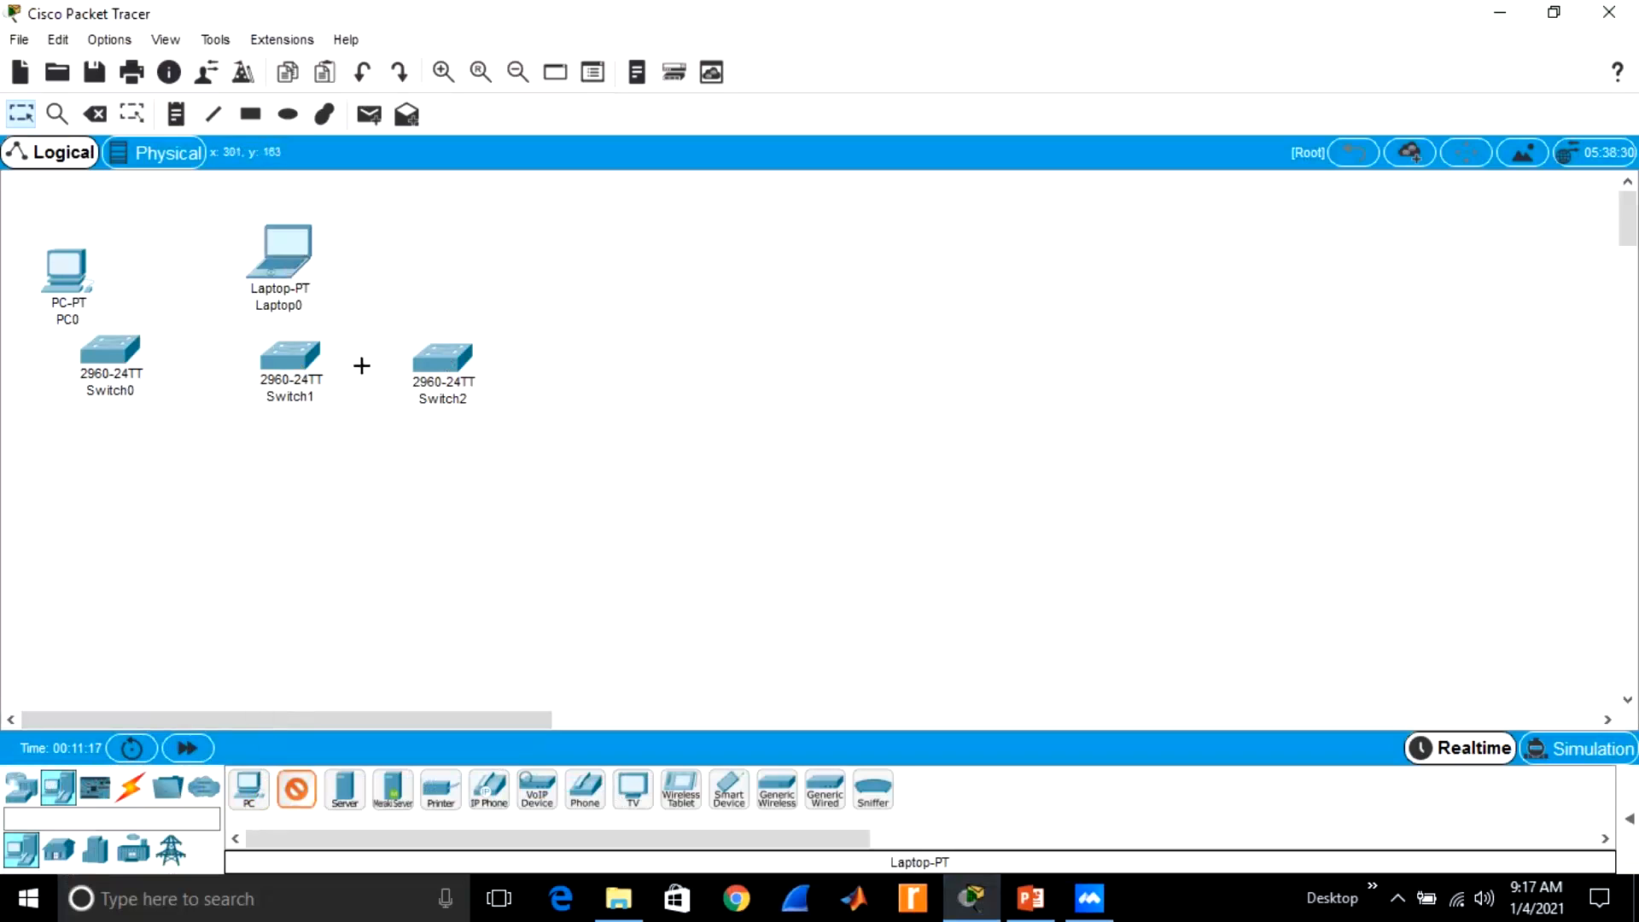
{"action": "left_click", "coordinate": [454, 249]}
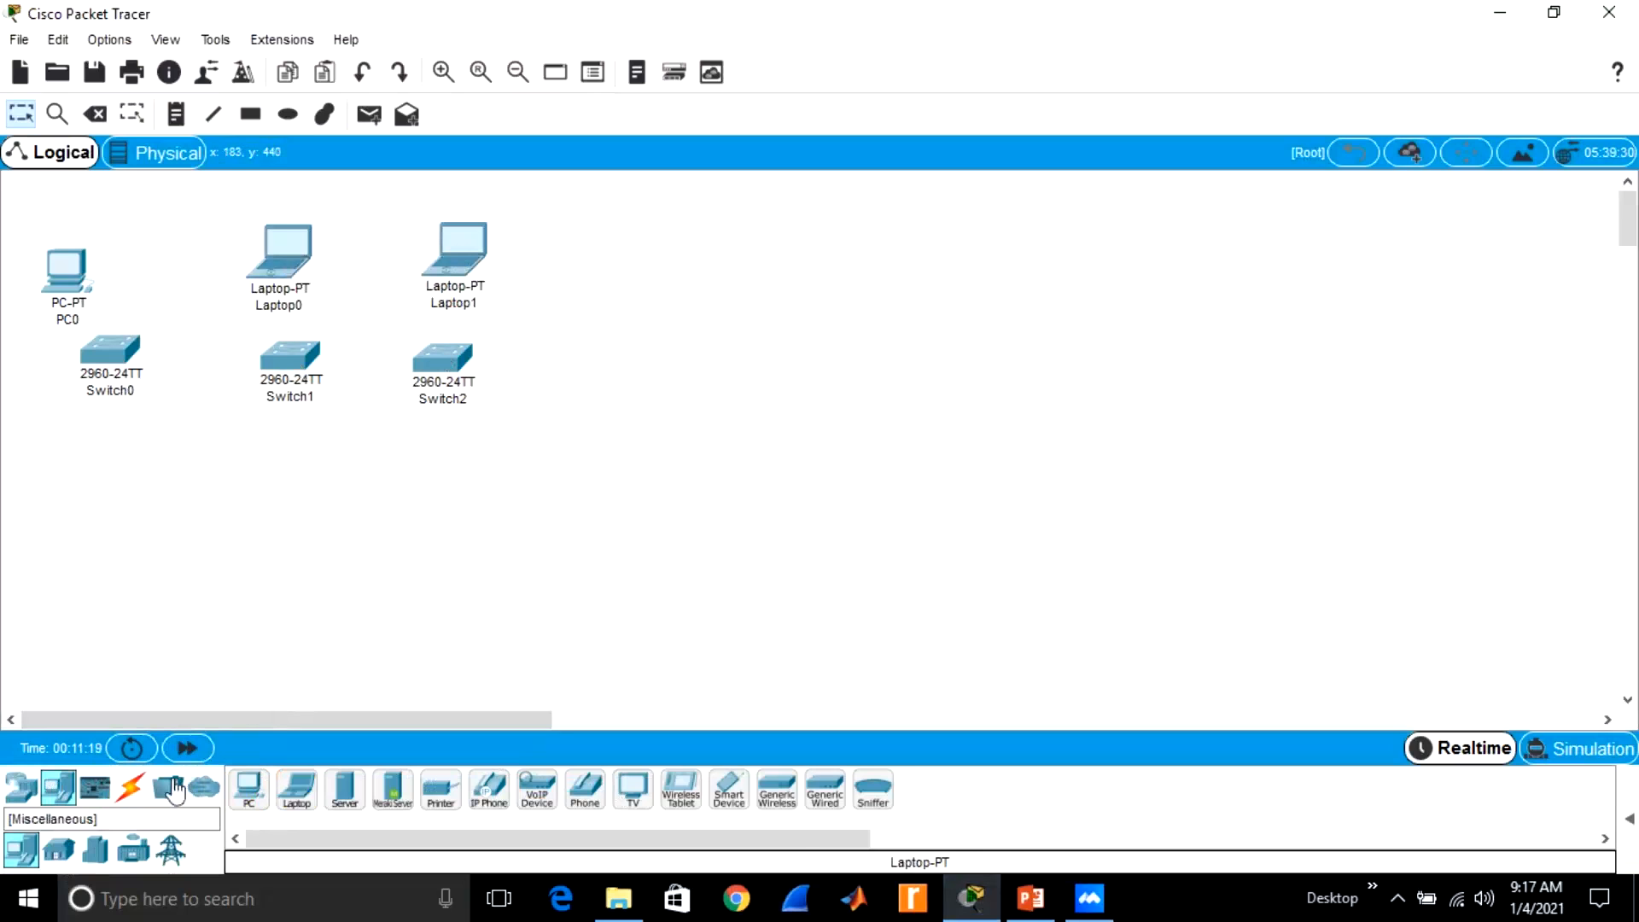
Link Switch0 to Switch1 and Switch1 to Switch2 using the automatically chosen connection type
{"action": "left_click", "coordinate": [134, 792]}
{"action": "left_click", "coordinate": [248, 790]}
{"action": "left_click", "coordinate": [111, 356]}
{"action": "left_click", "coordinate": [292, 355]}
{"action": "left_click", "coordinate": [248, 790]}
{"action": "left_click", "coordinate": [290, 355]}
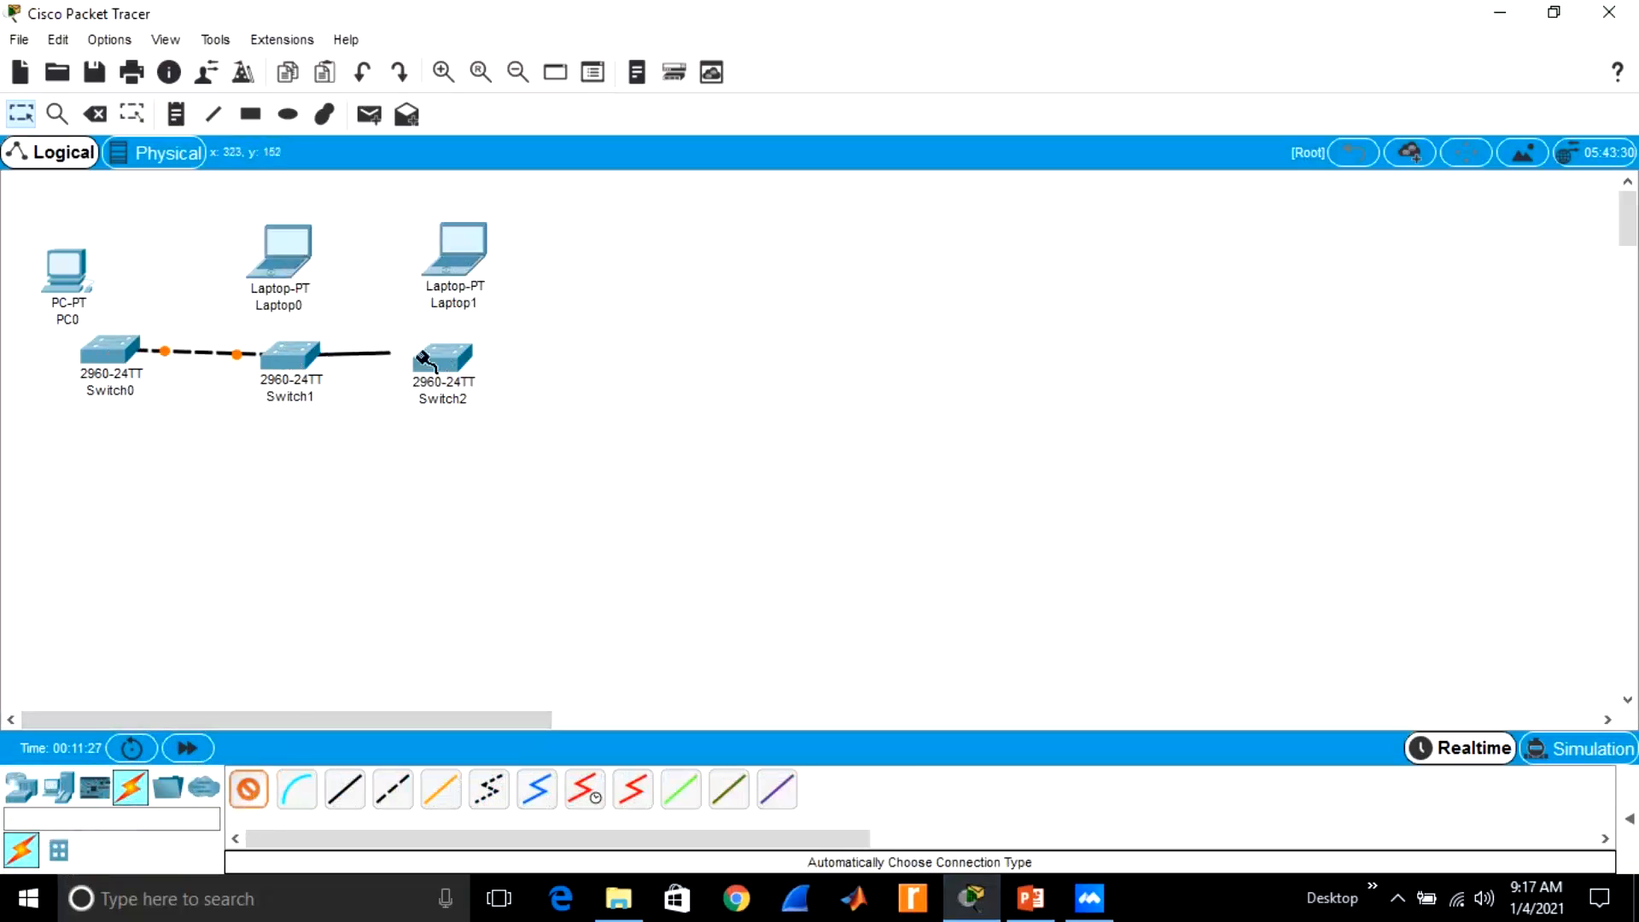
{"action": "left_click", "coordinate": [442, 358]}
Connect PC0 to Switch0, Laptop0 to Switch1 and Laptop1 to Switch2 with automatically chosen cables
{"action": "left_click", "coordinate": [256, 796]}
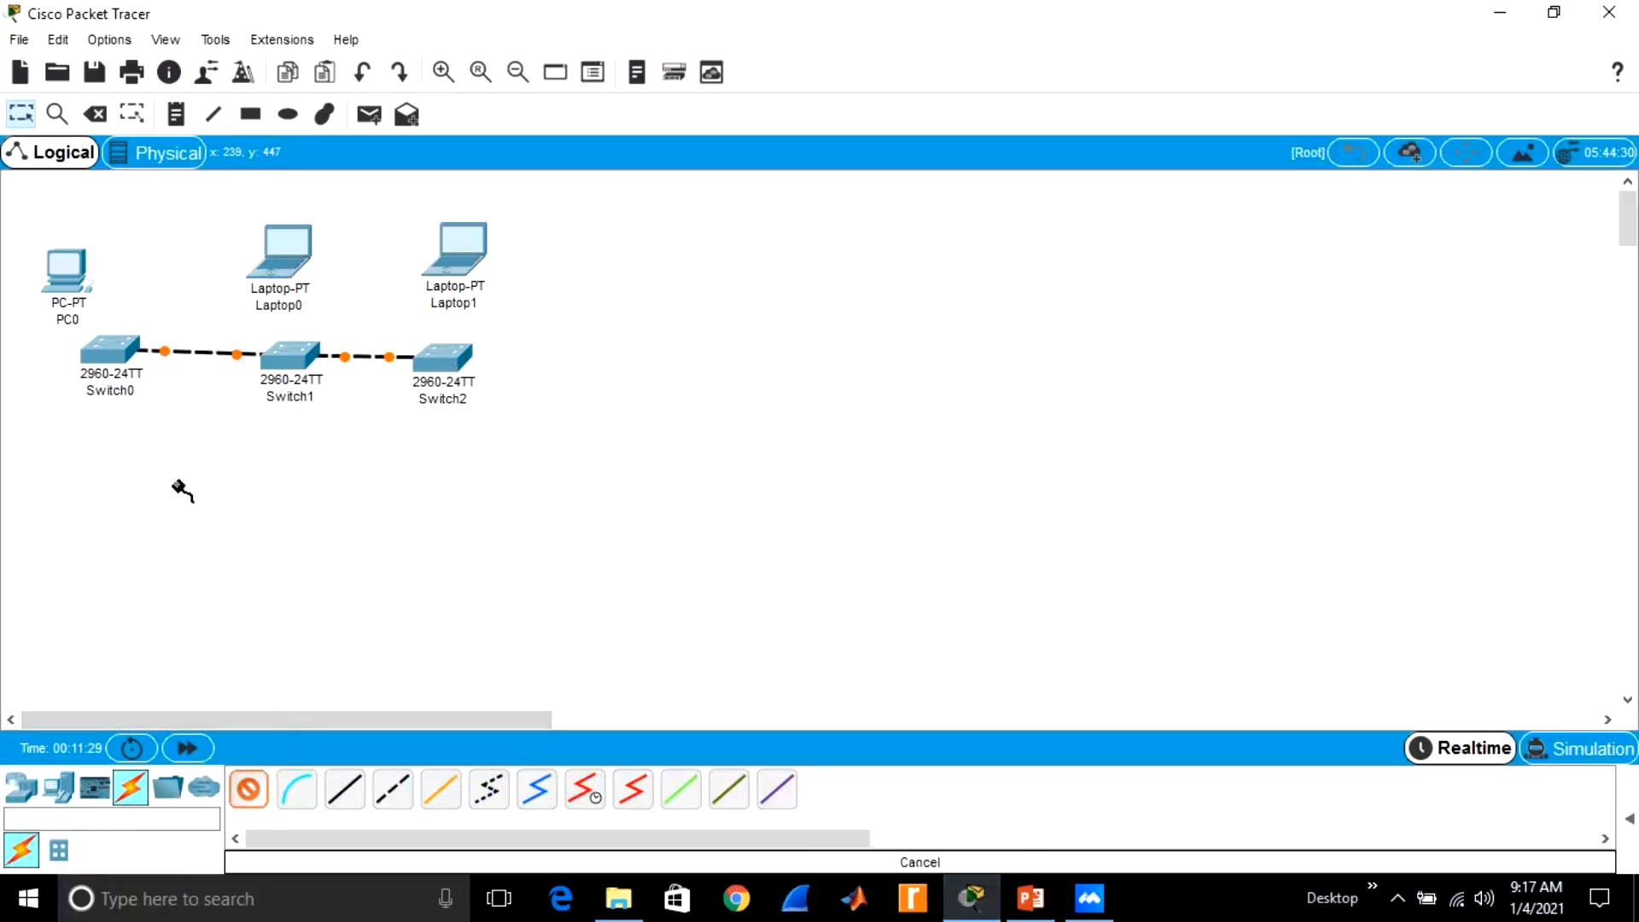
{"action": "left_click", "coordinate": [75, 277]}
{"action": "left_click", "coordinate": [110, 341]}
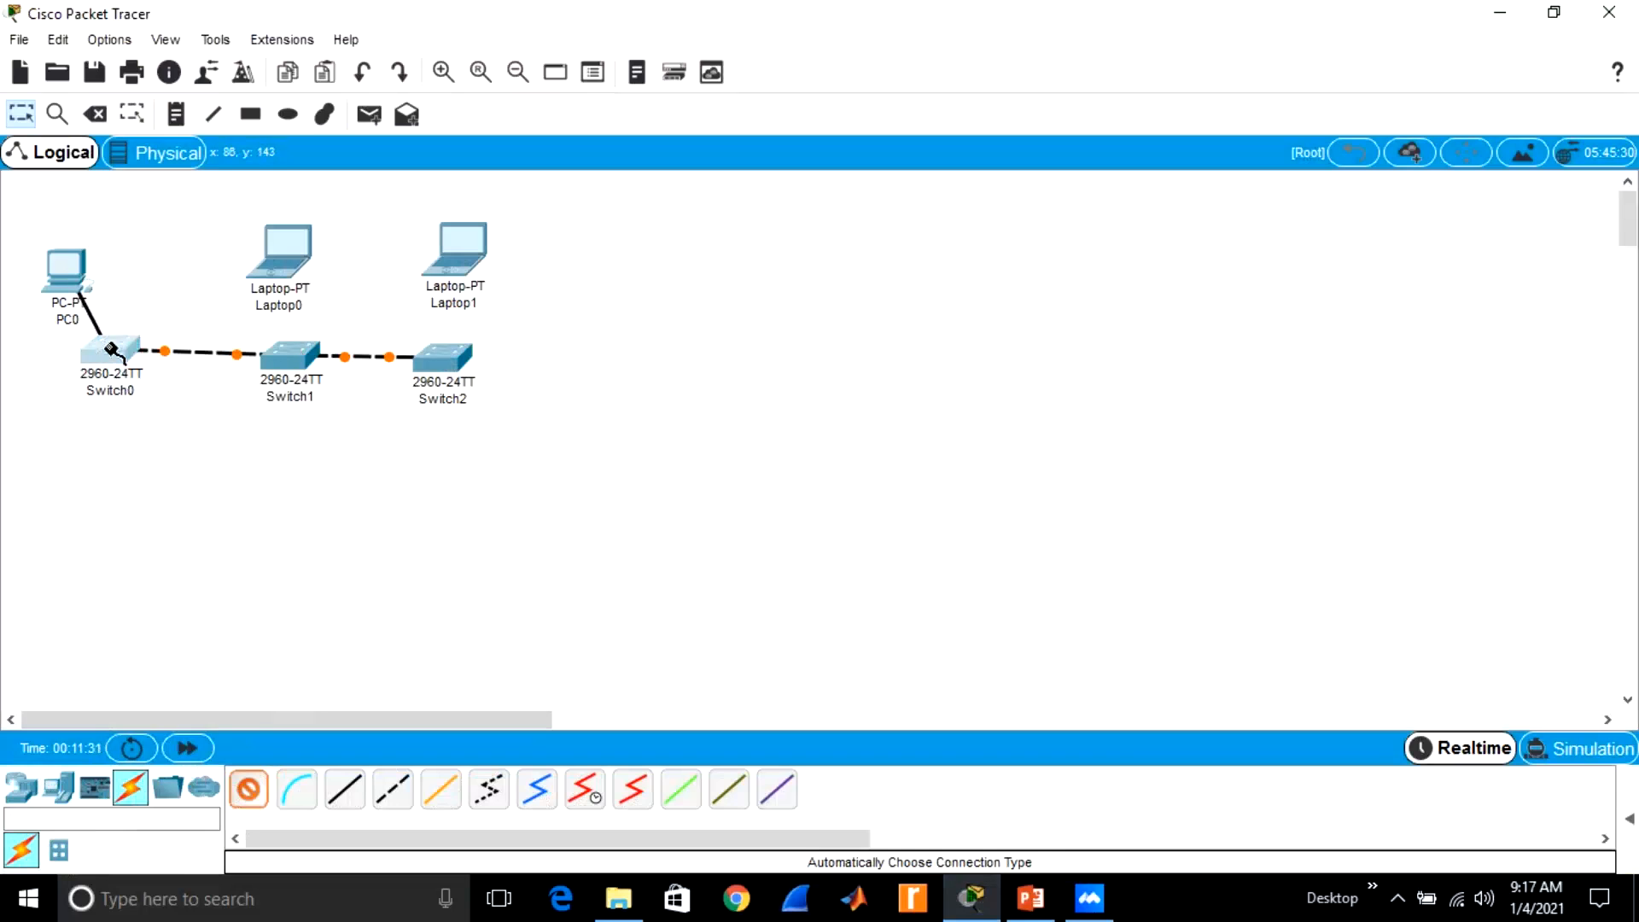
{"action": "left_click", "coordinate": [259, 794]}
{"action": "left_click", "coordinate": [278, 255]}
{"action": "left_click", "coordinate": [290, 362]}
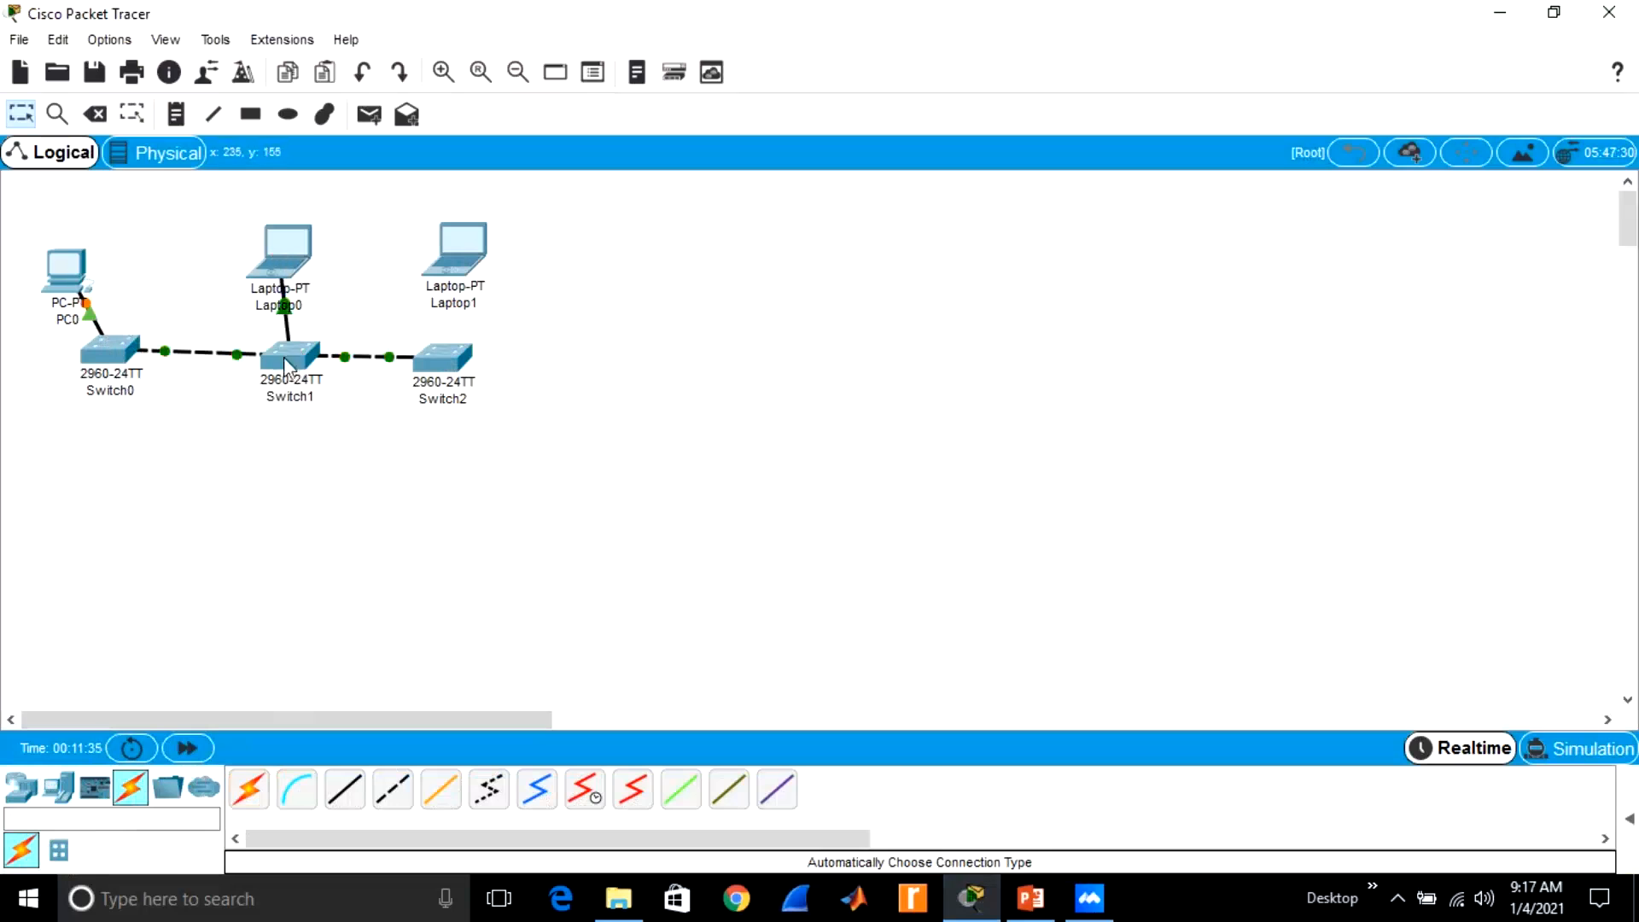
{"action": "left_click", "coordinate": [253, 793]}
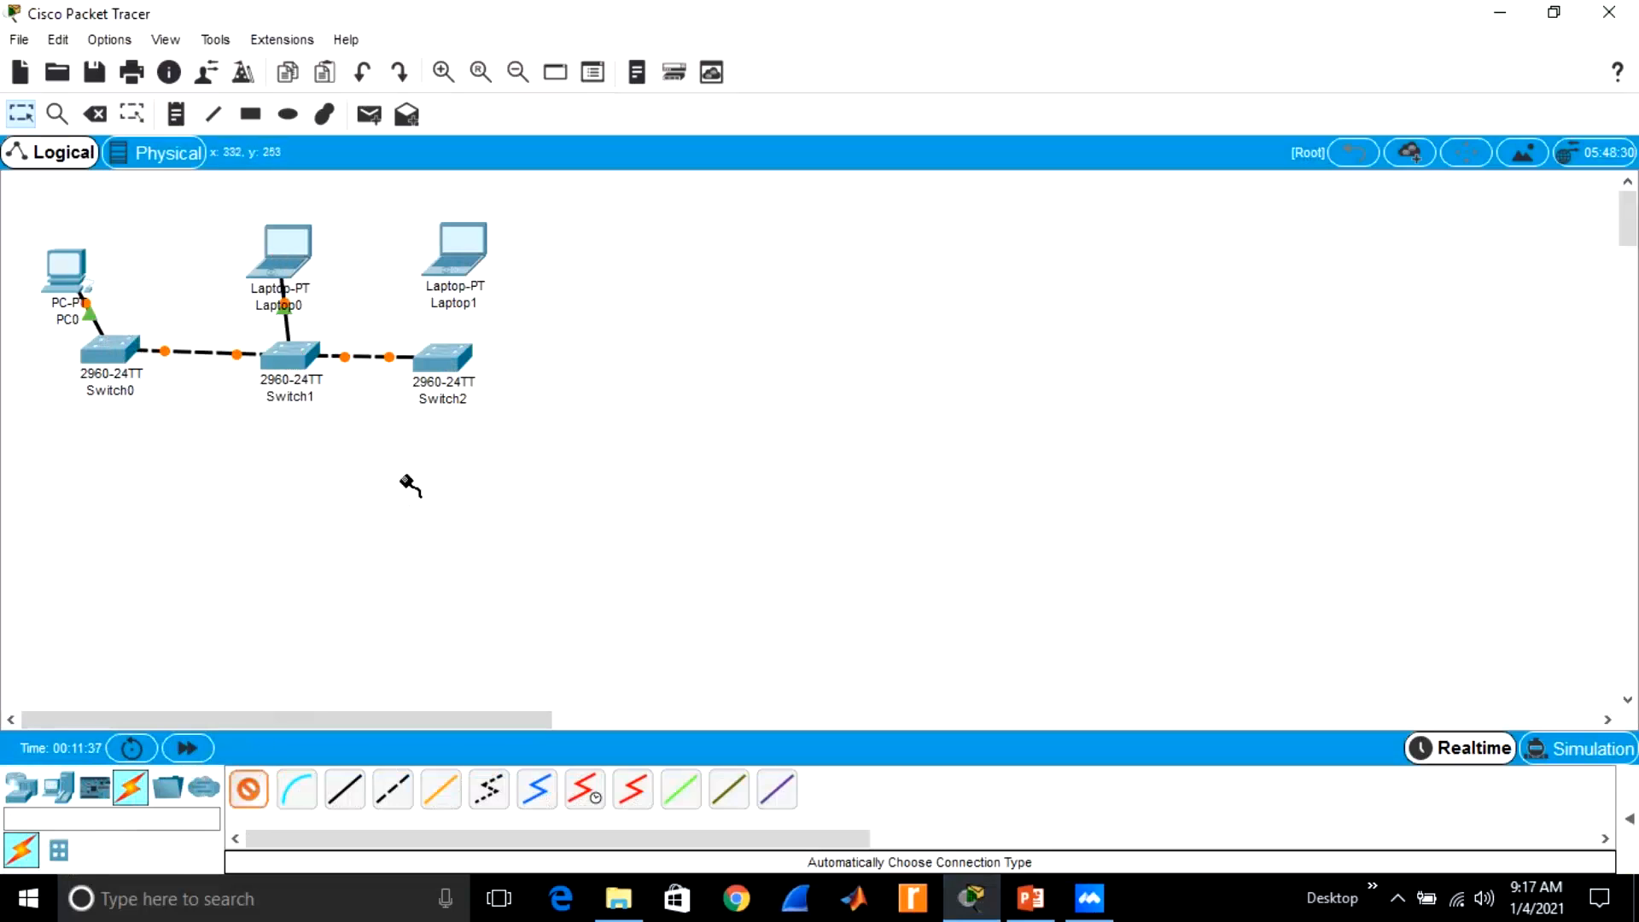
{"action": "left_click", "coordinate": [457, 249]}
{"action": "left_click", "coordinate": [458, 366]}
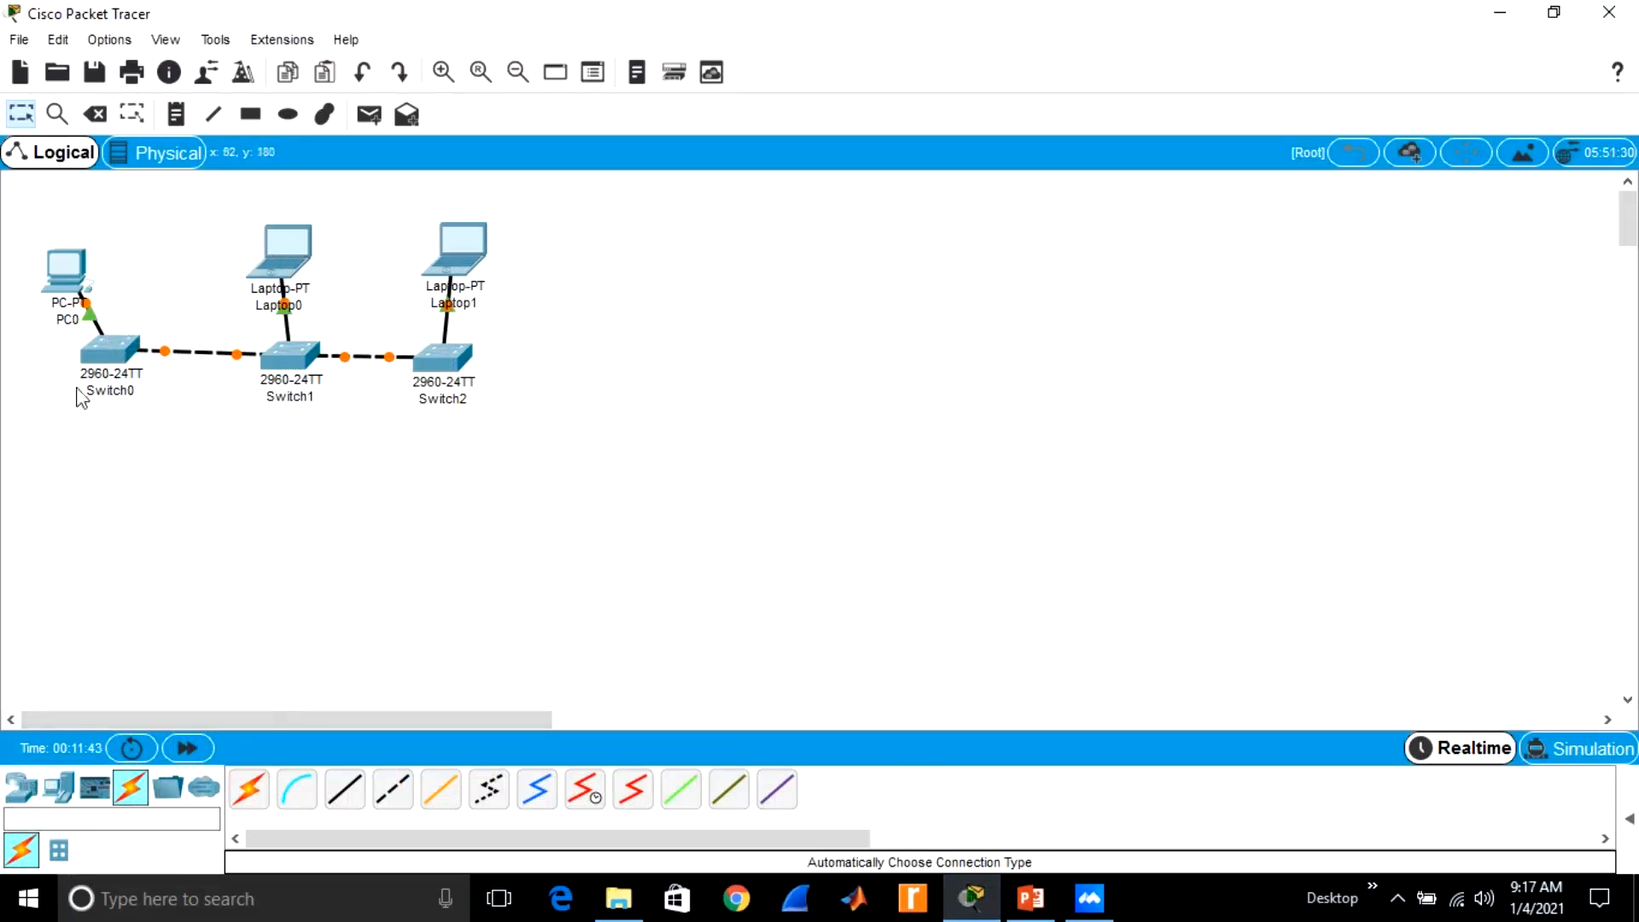
Move PC0 and Laptop0 higher so each sits directly above its connected switch
{"action": "left_click_drag", "start_coordinate": [69, 264], "coordinate": [111, 226]}
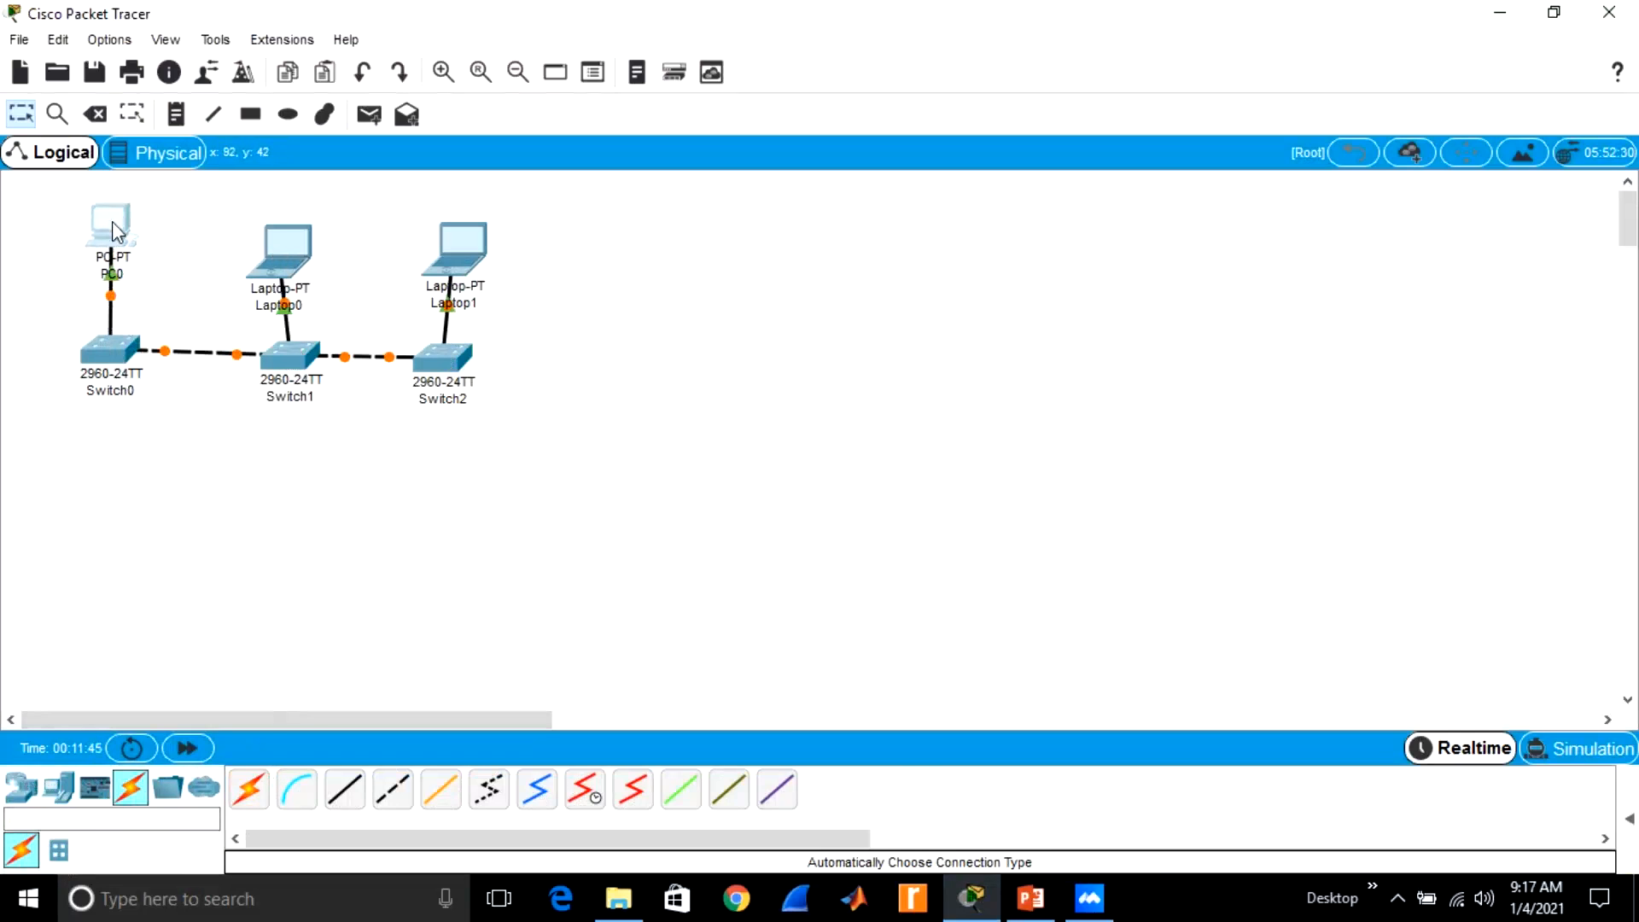
{"action": "left_click_drag", "start_coordinate": [273, 251], "coordinate": [282, 201]}
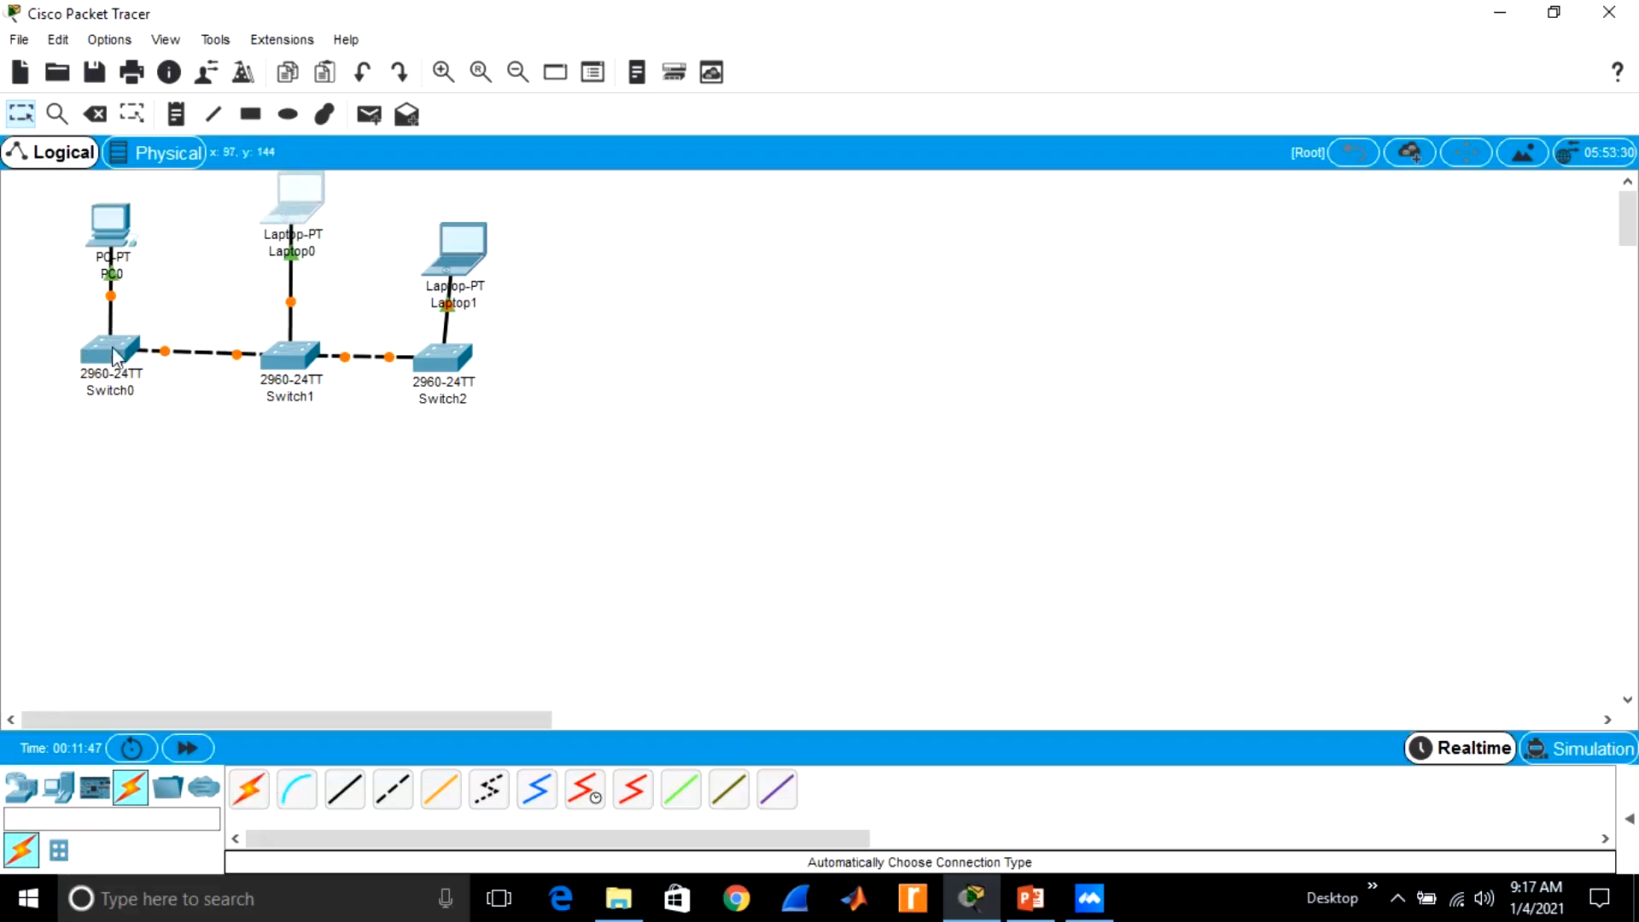
{"action": "left_click_drag", "start_coordinate": [305, 190], "coordinate": [305, 210]}
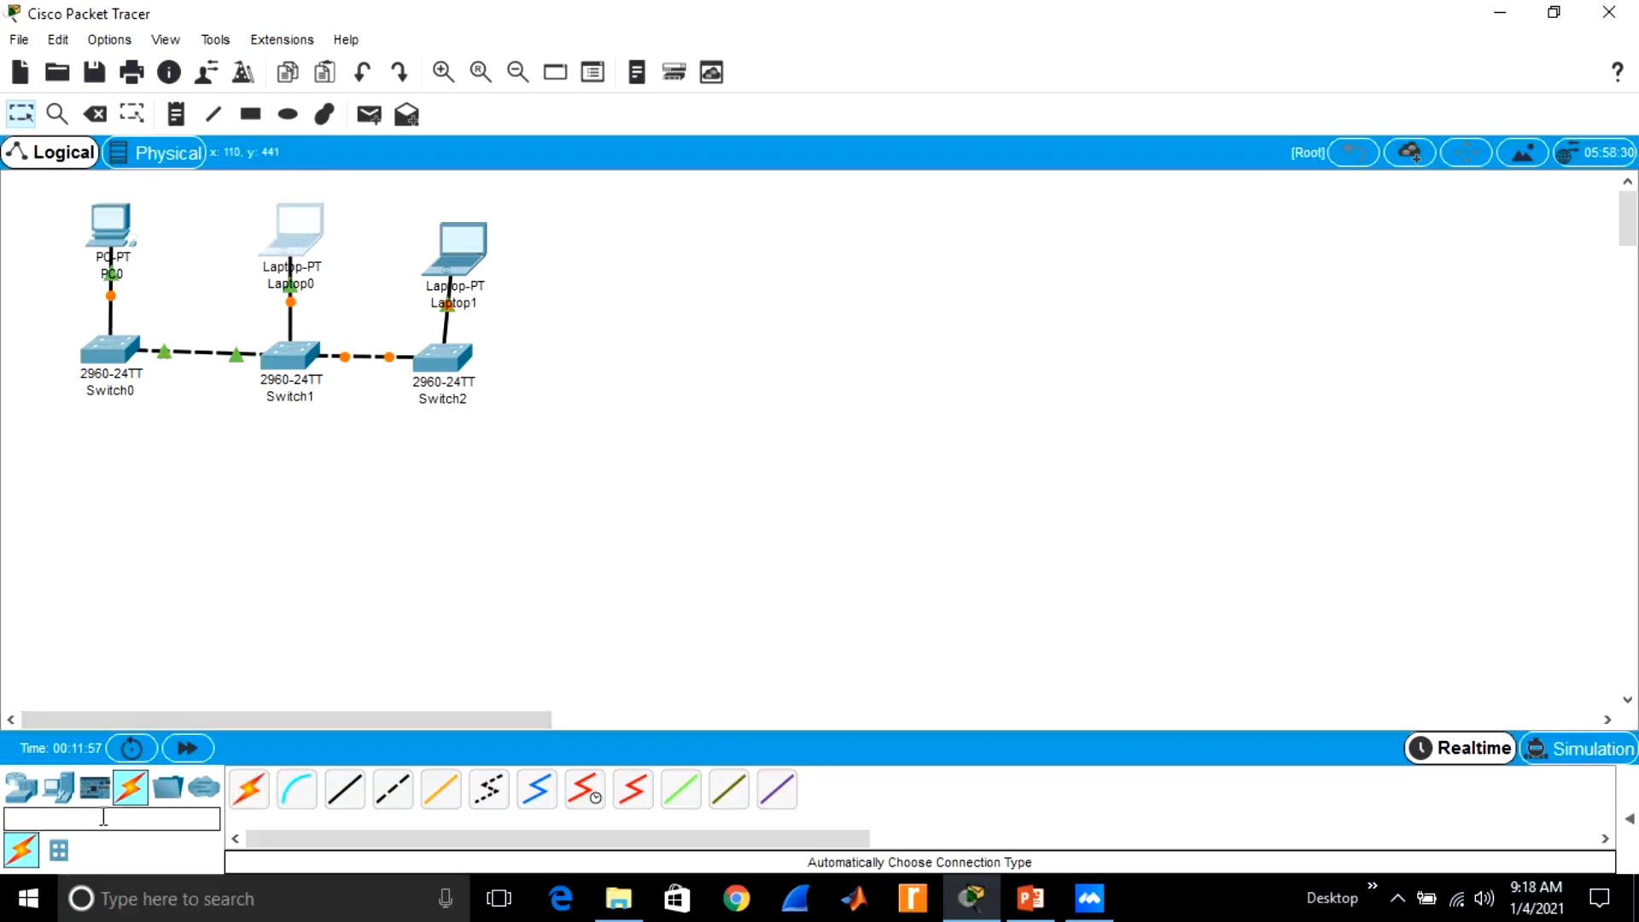
Place a fourth 2960 switch well apart from the three-switch network to start a second group of devices
{"action": "left_click", "coordinate": [24, 789]}
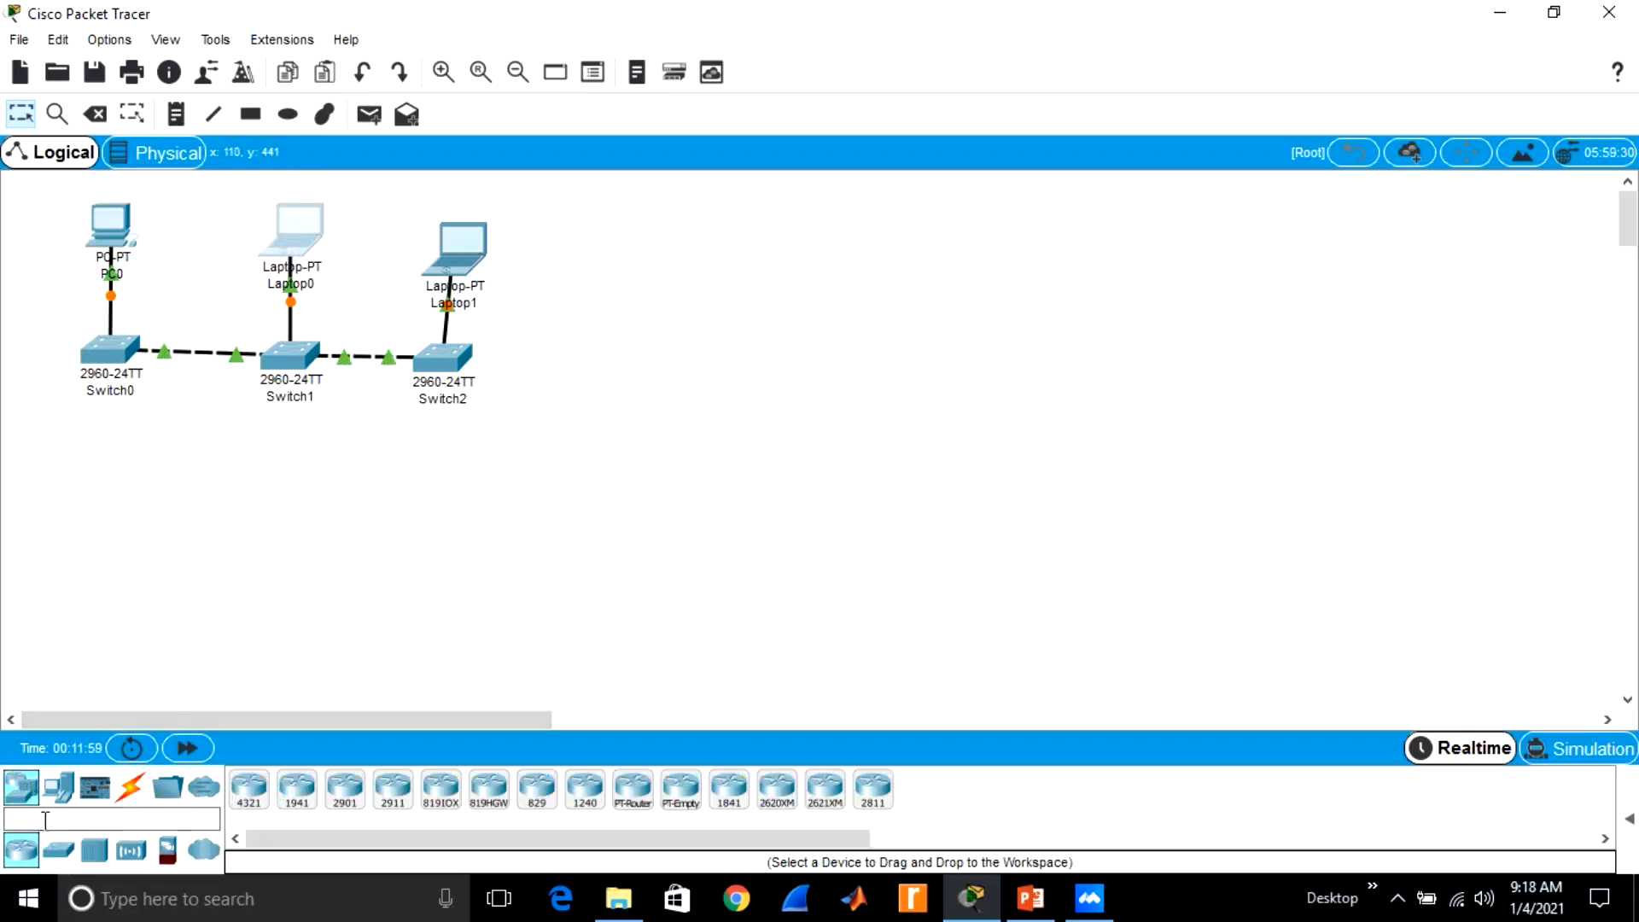
{"action": "left_click", "coordinate": [58, 850]}
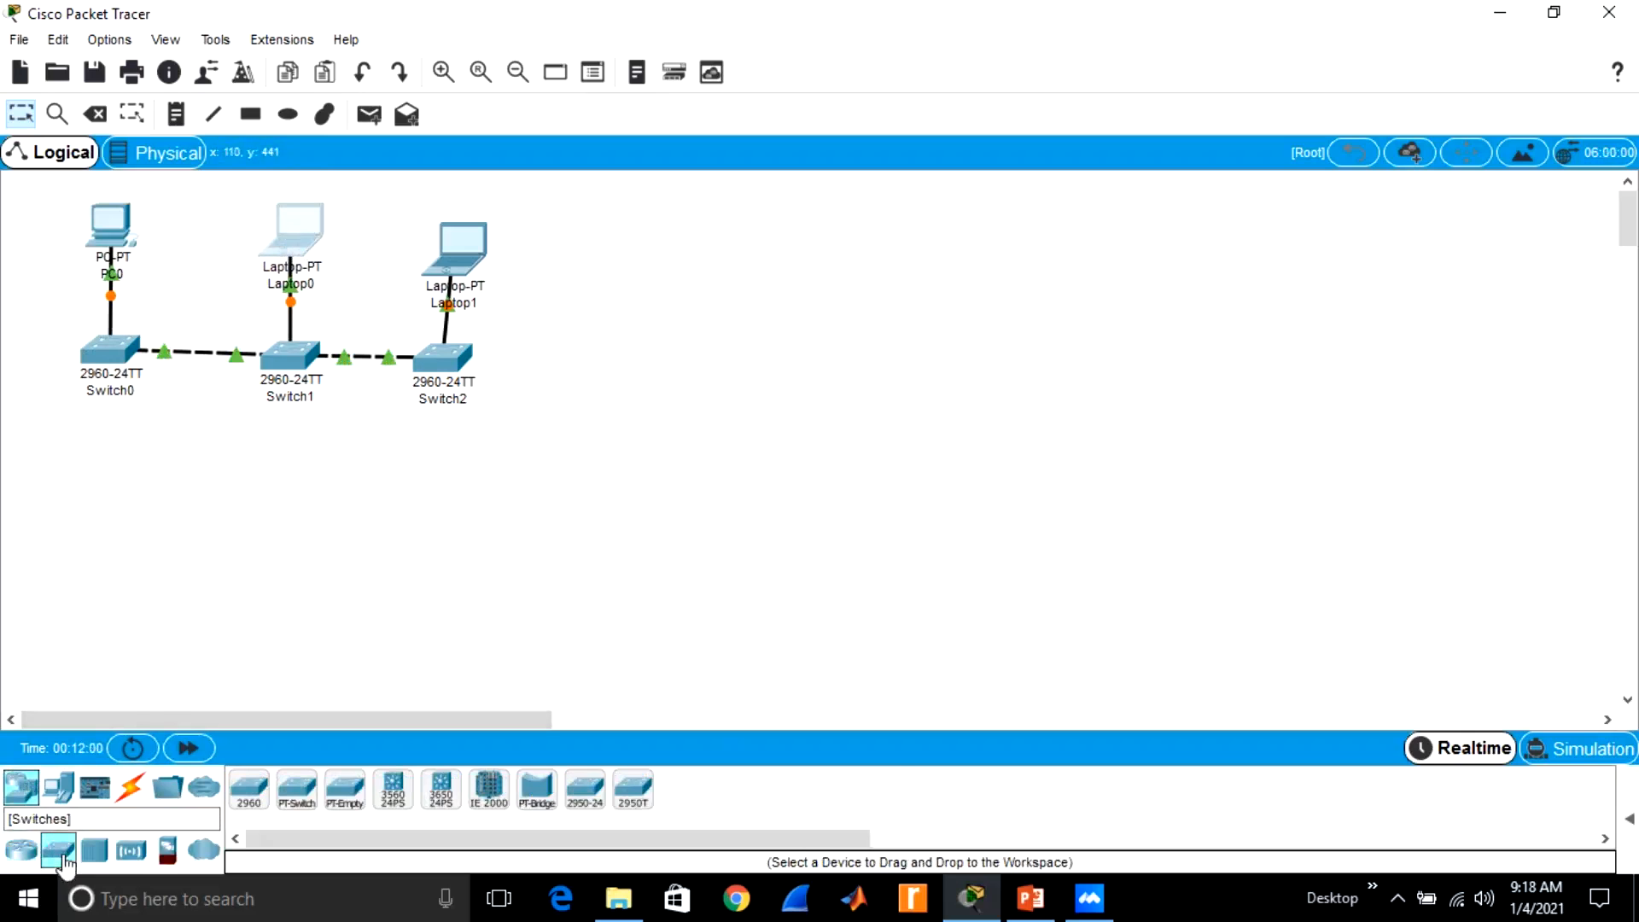
{"action": "left_click", "coordinate": [253, 792]}
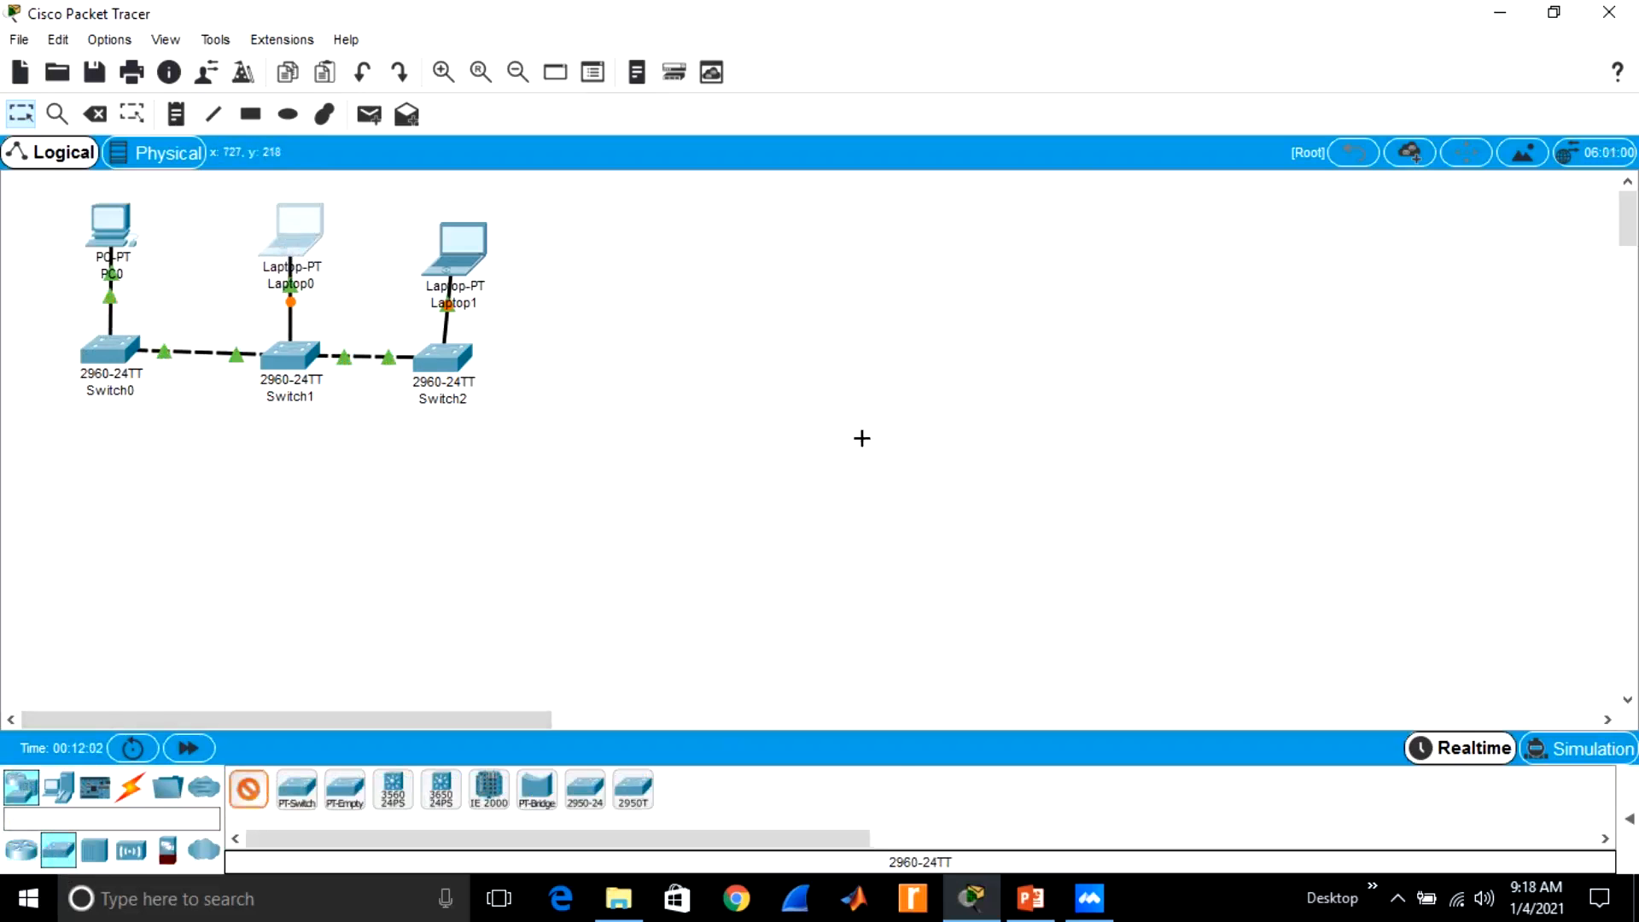
{"action": "left_click", "coordinate": [1067, 296]}
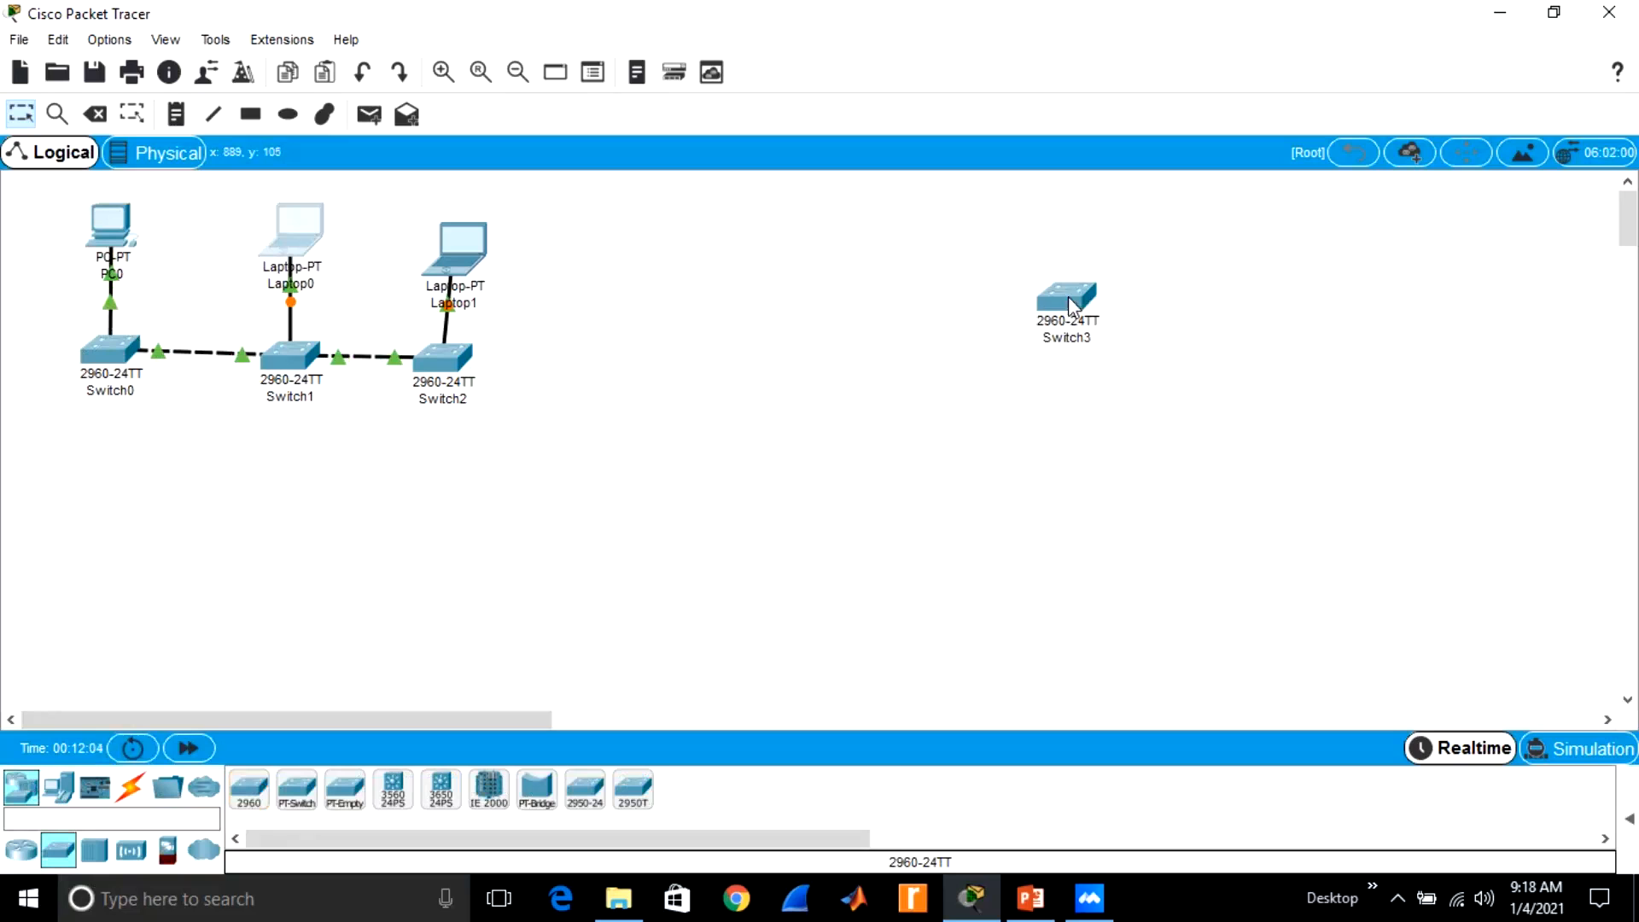
Add a PC above and to the right of Switch3 and a laptop beside that switch
{"action": "left_click", "coordinate": [58, 787]}
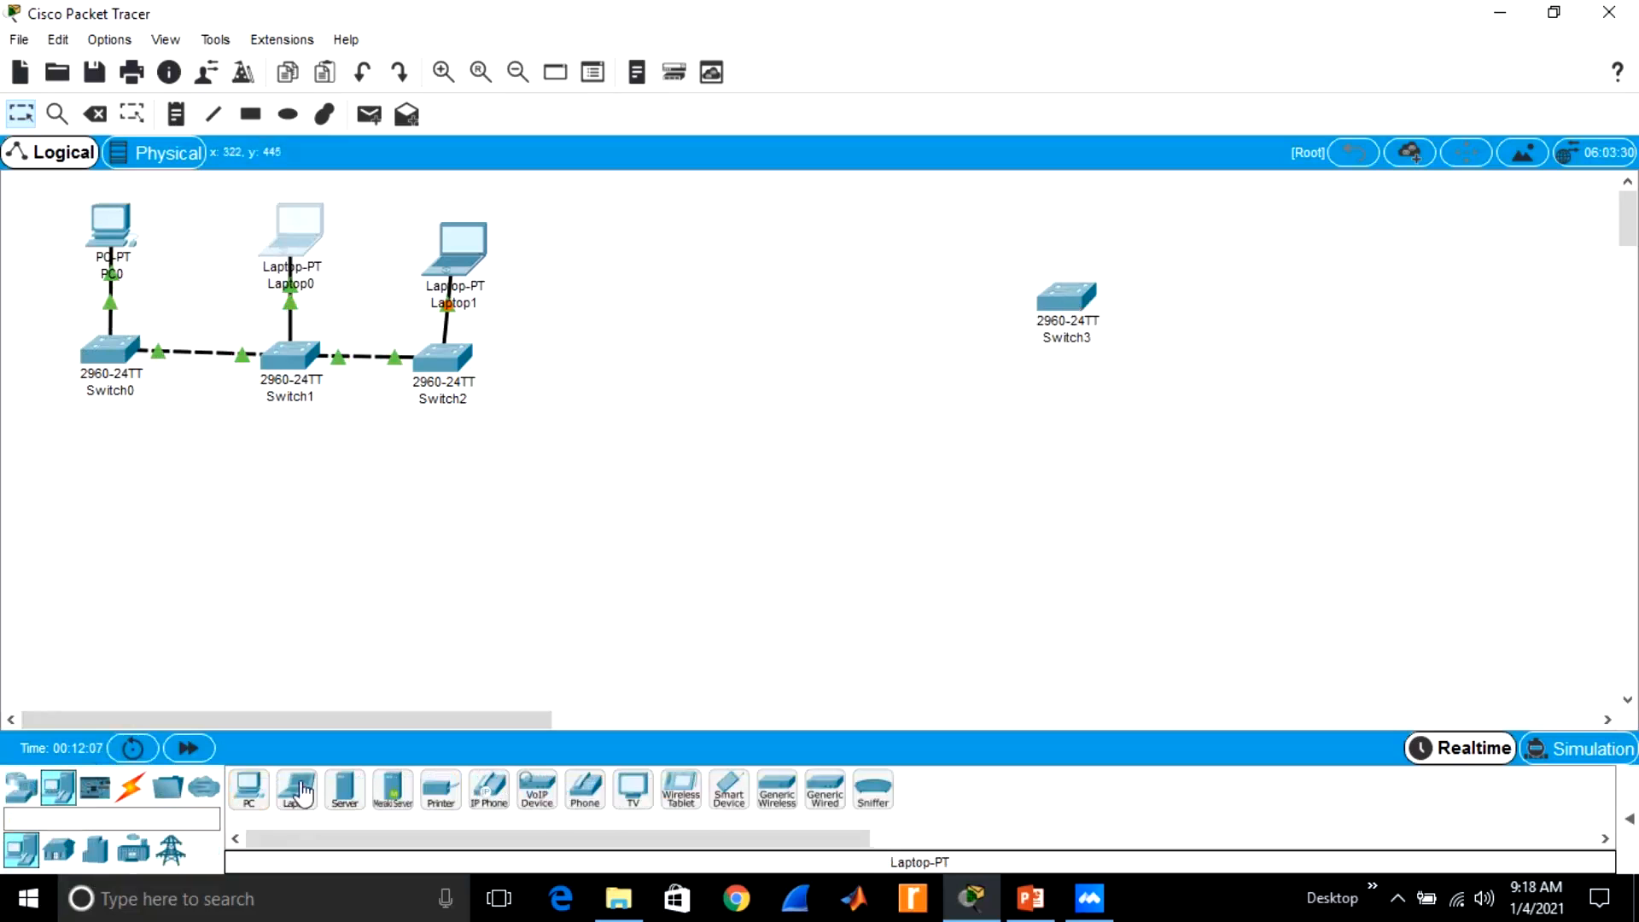
{"action": "left_click", "coordinate": [247, 789]}
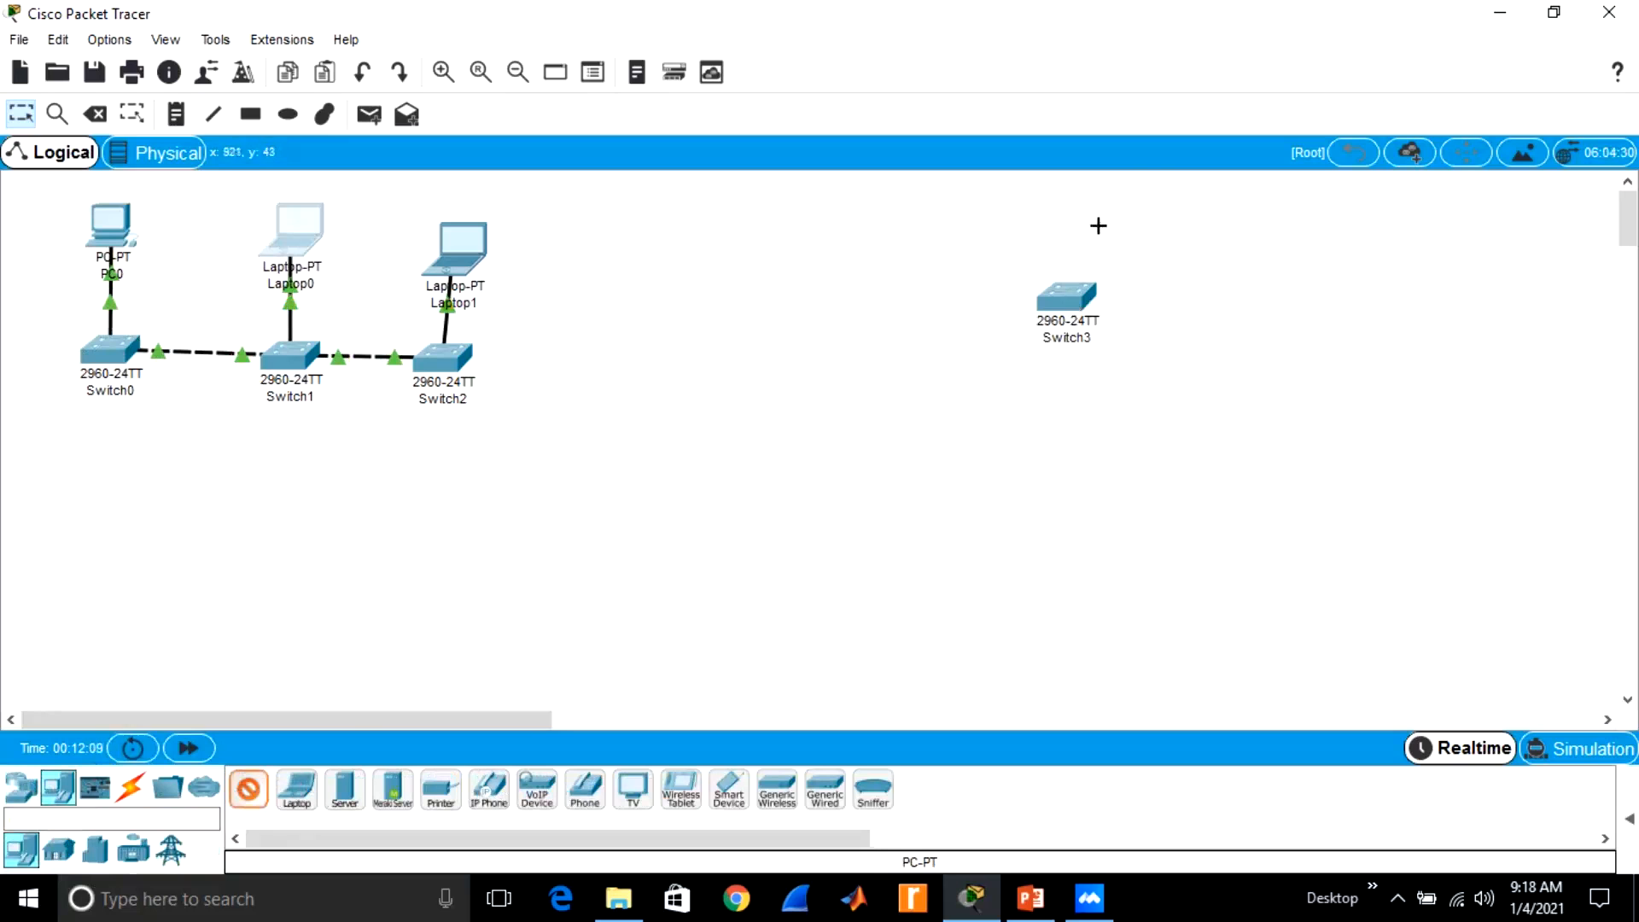
{"action": "left_click", "coordinate": [1147, 201]}
{"action": "left_click", "coordinate": [311, 792]}
{"action": "left_click", "coordinate": [1182, 286]}
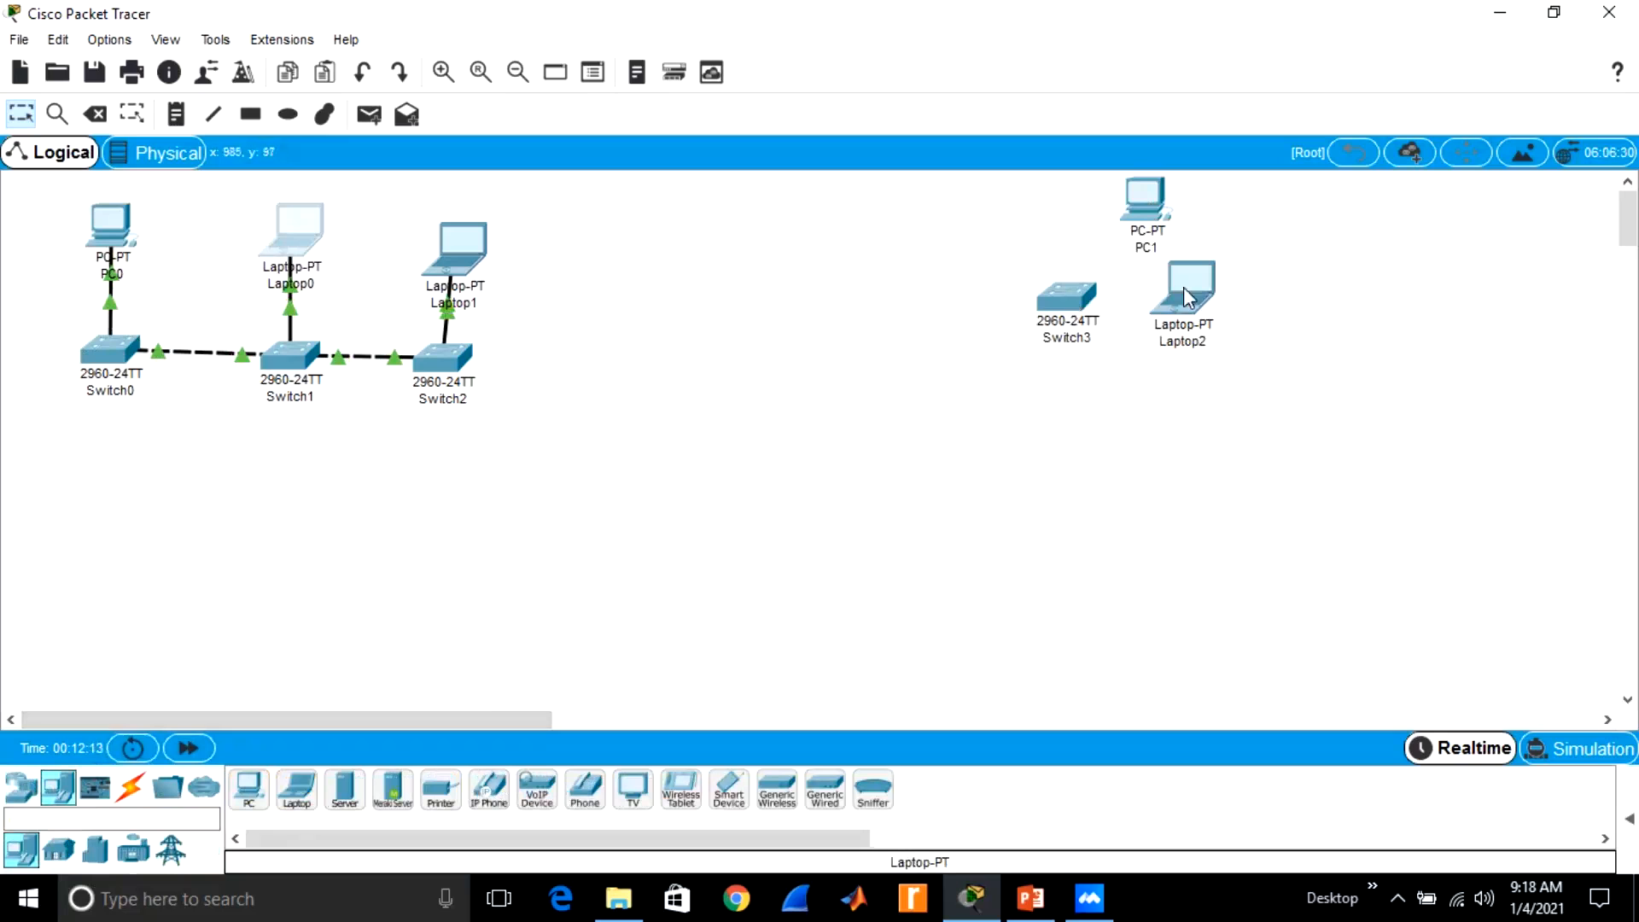
Add two servers near Switch3, positioning Server1 to its upper left and Server0 below Laptop2
{"action": "left_click", "coordinate": [345, 795]}
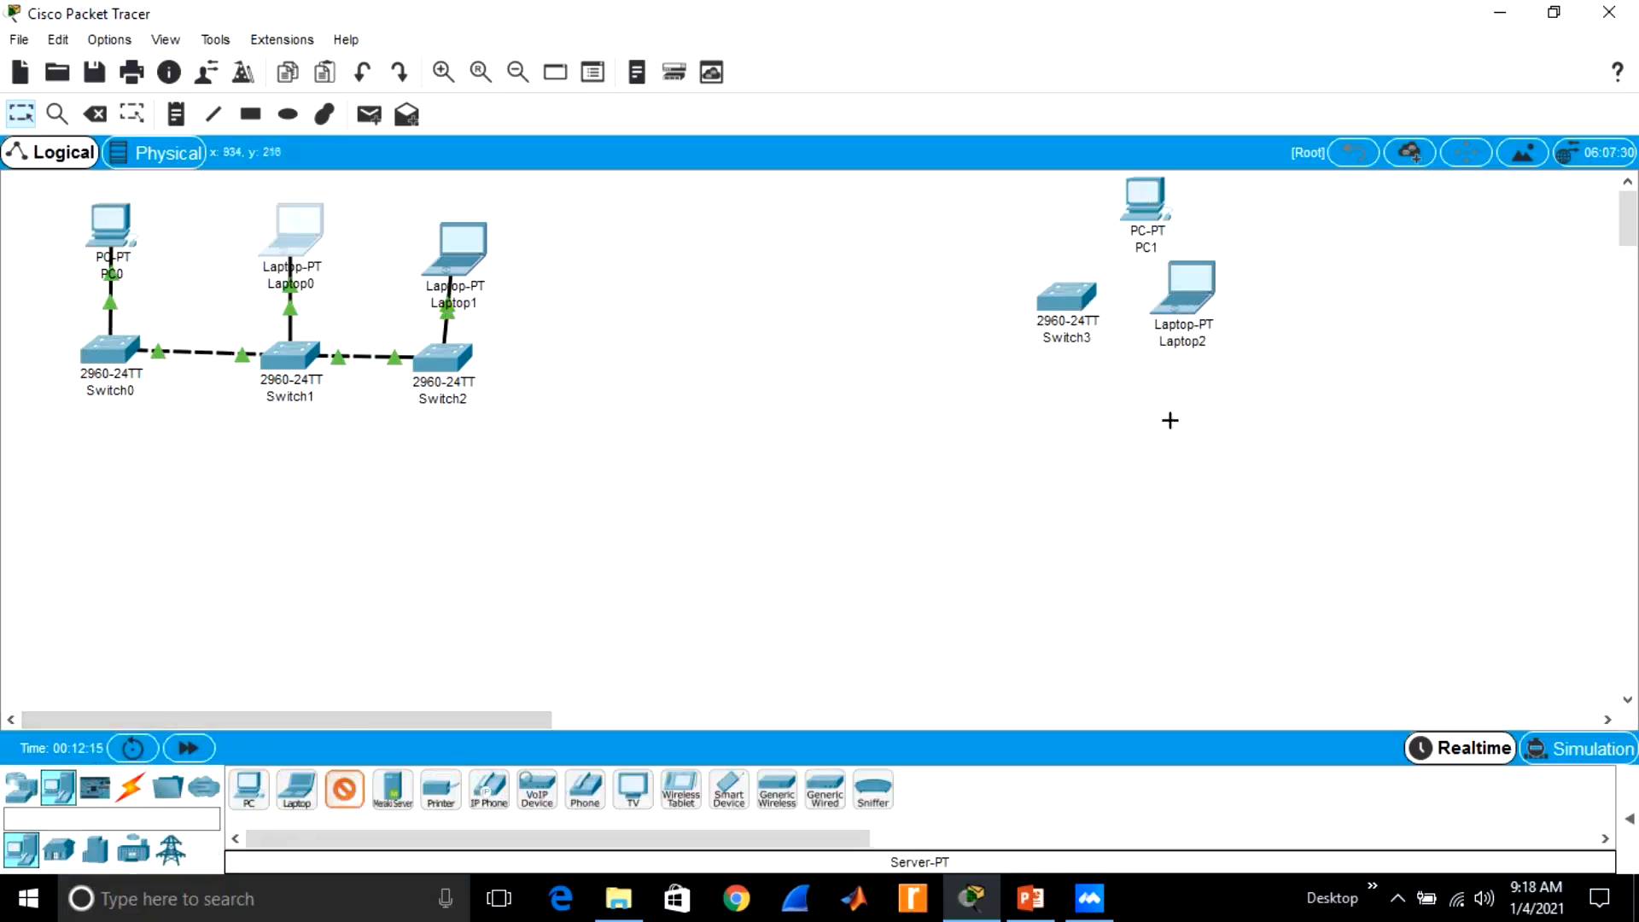
{"action": "left_click", "coordinate": [1228, 418]}
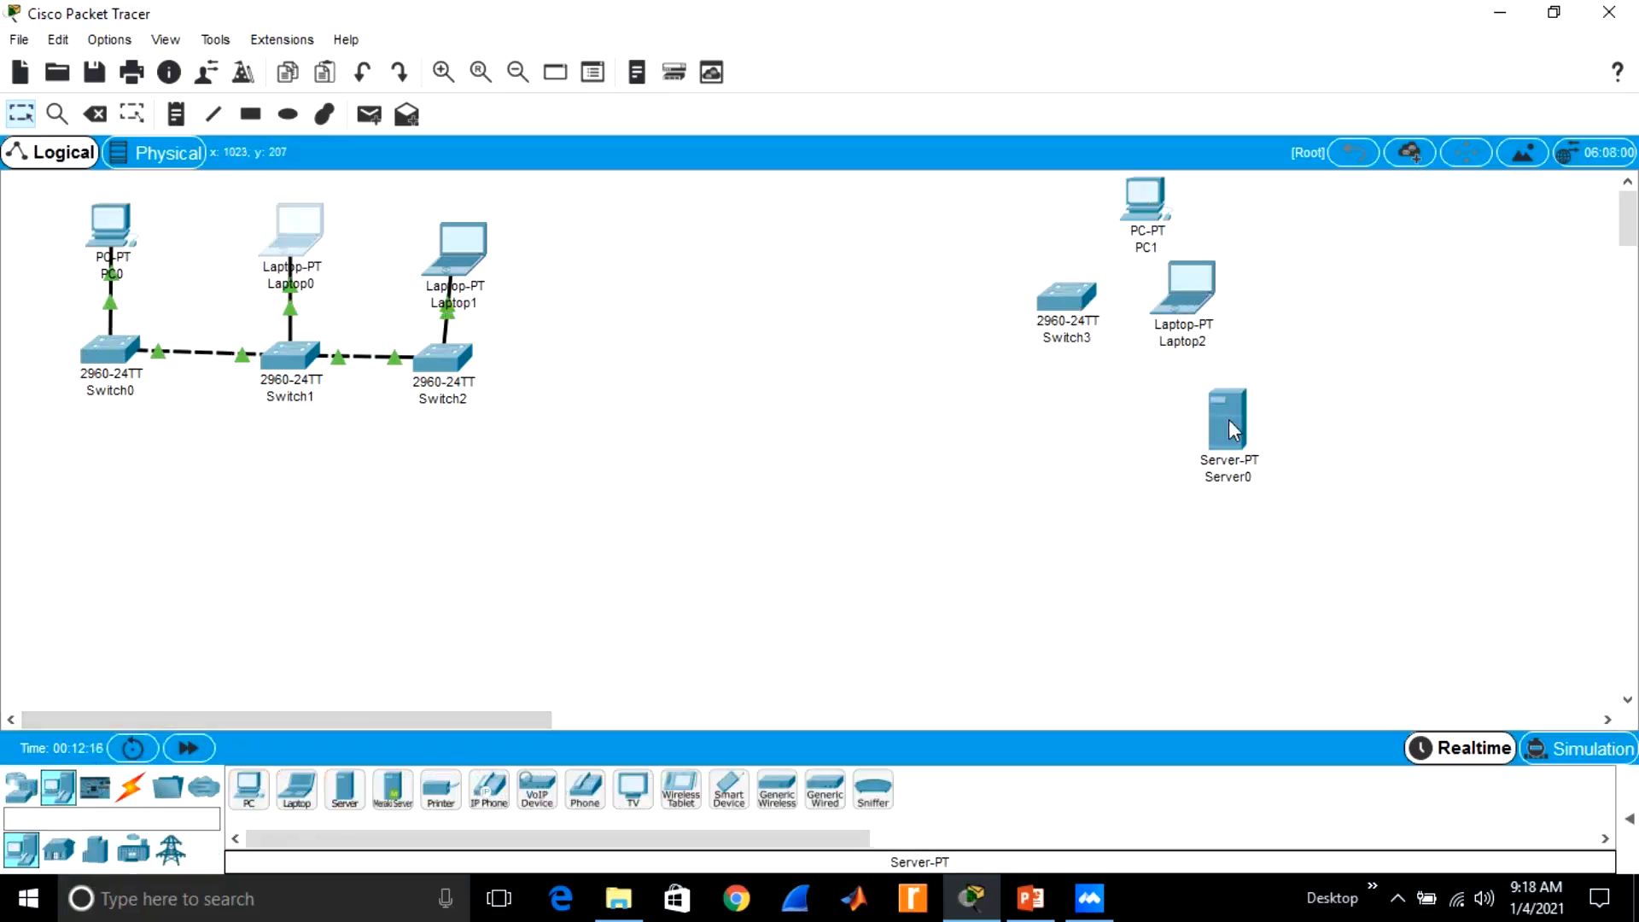
{"action": "left_click", "coordinate": [345, 790]}
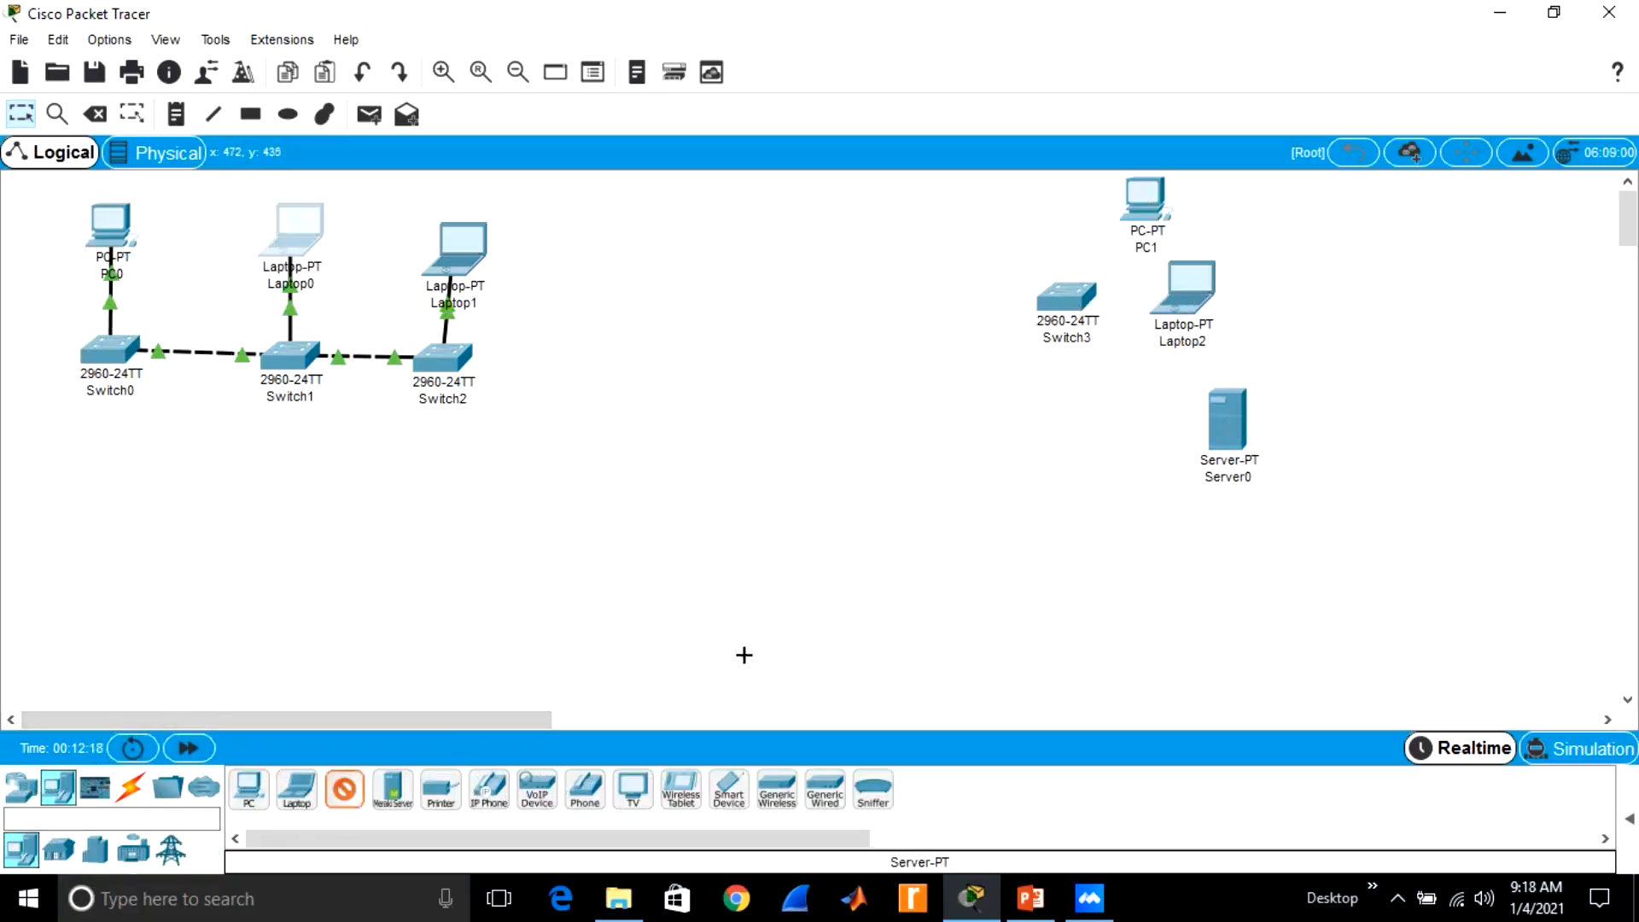
{"action": "left_click", "coordinate": [1236, 534]}
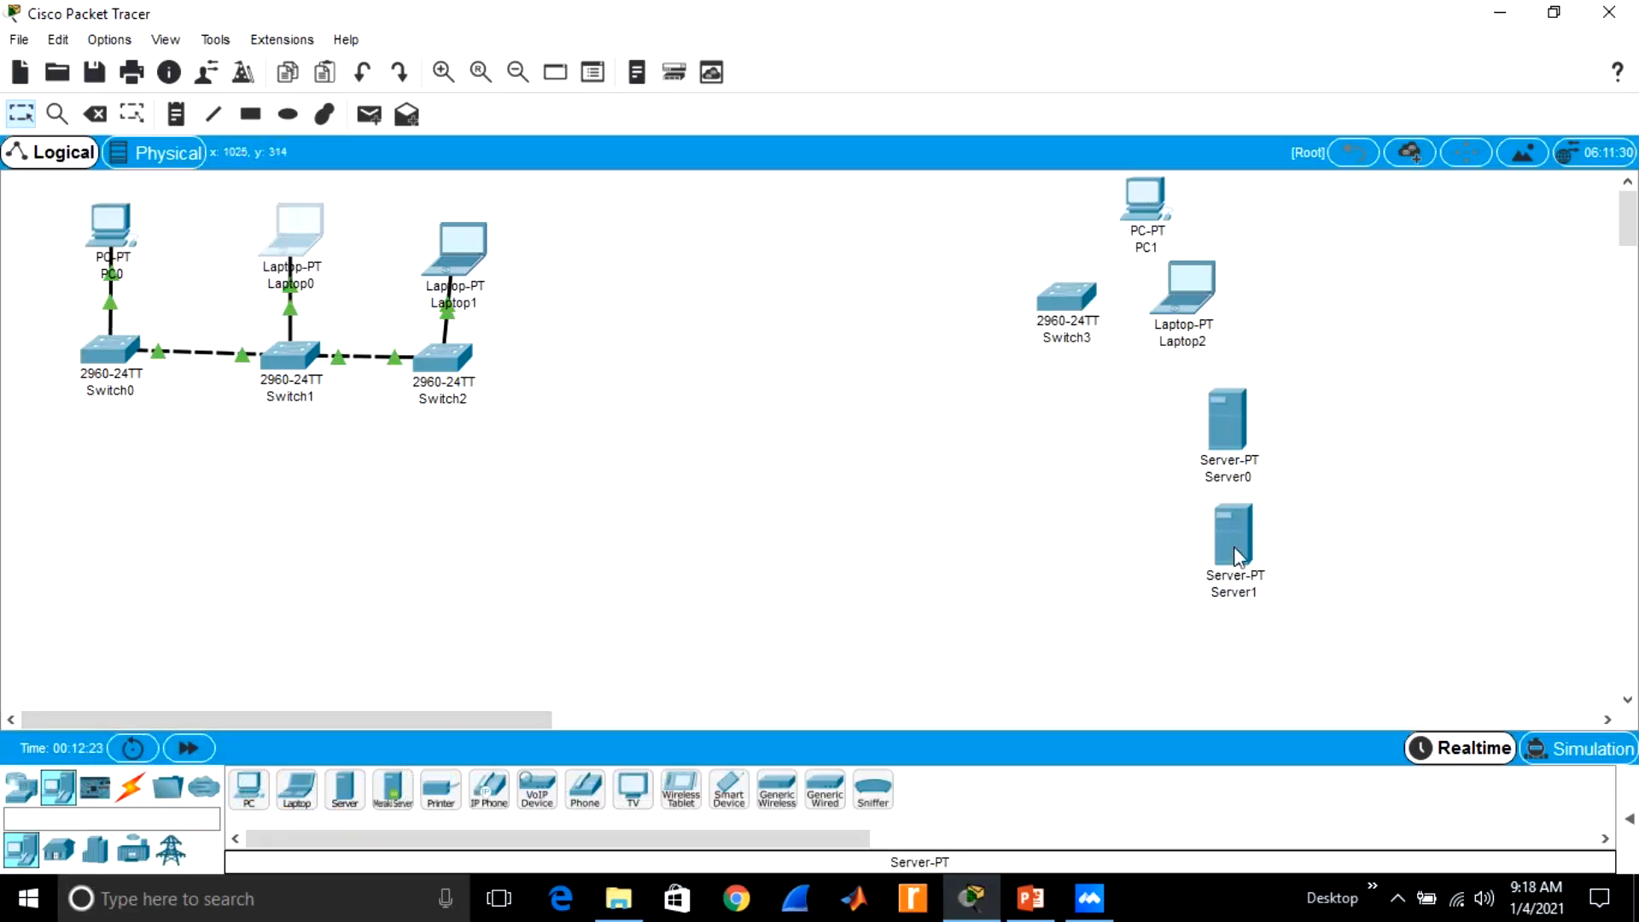
{"action": "left_click_drag", "start_coordinate": [1245, 540], "coordinate": [1010, 225]}
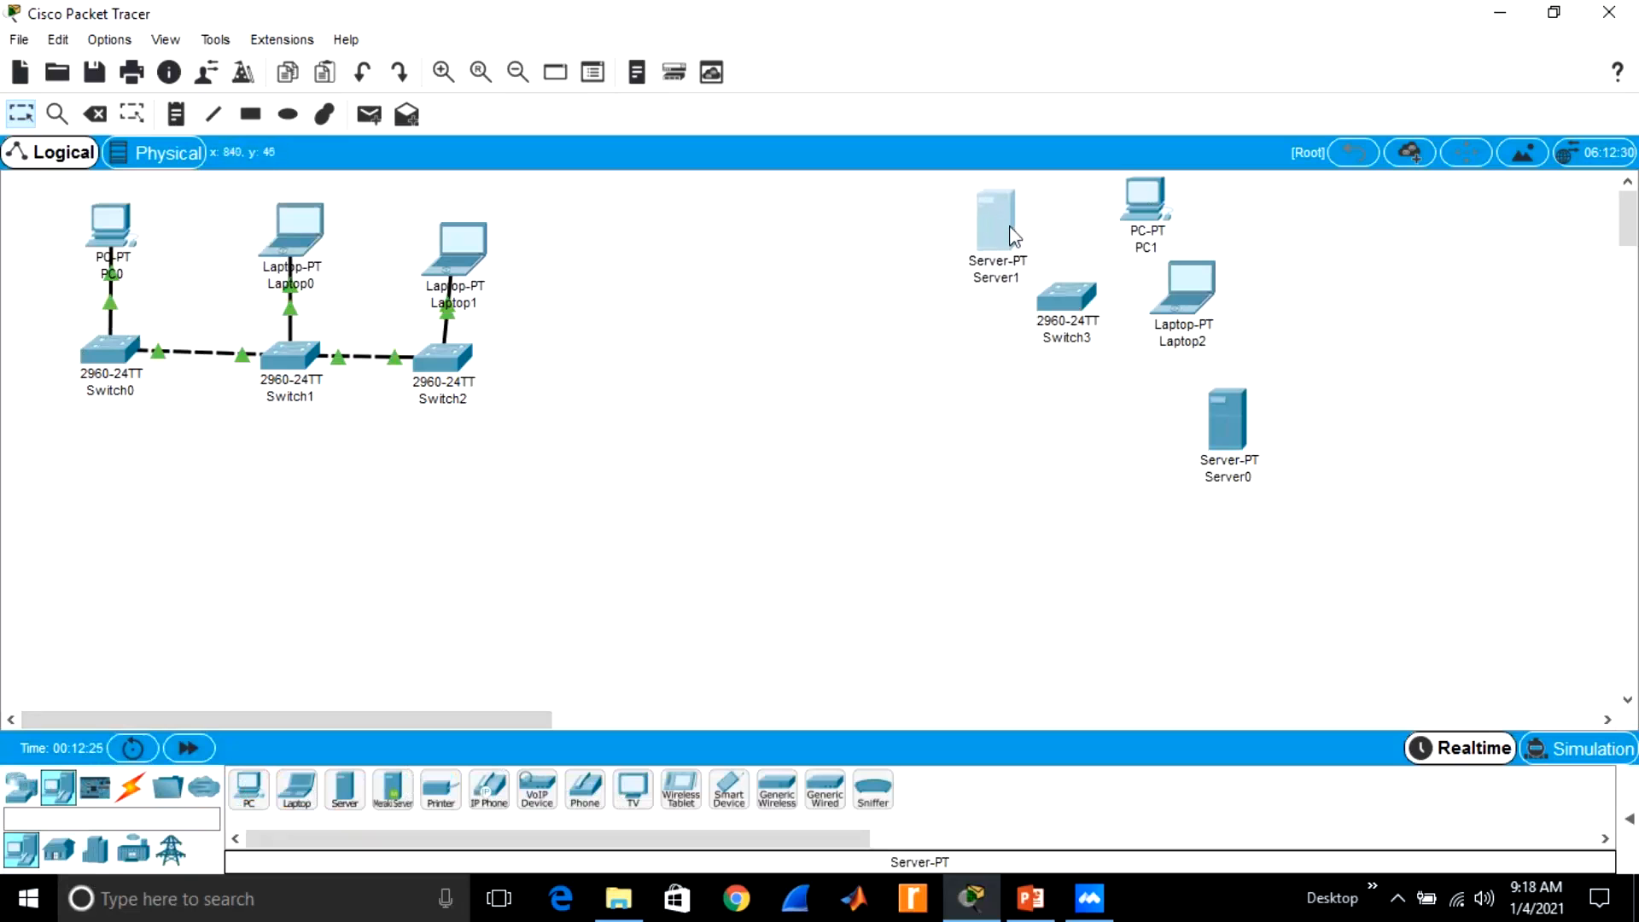
{"action": "left_click_drag", "start_coordinate": [1233, 424], "coordinate": [1211, 417]}
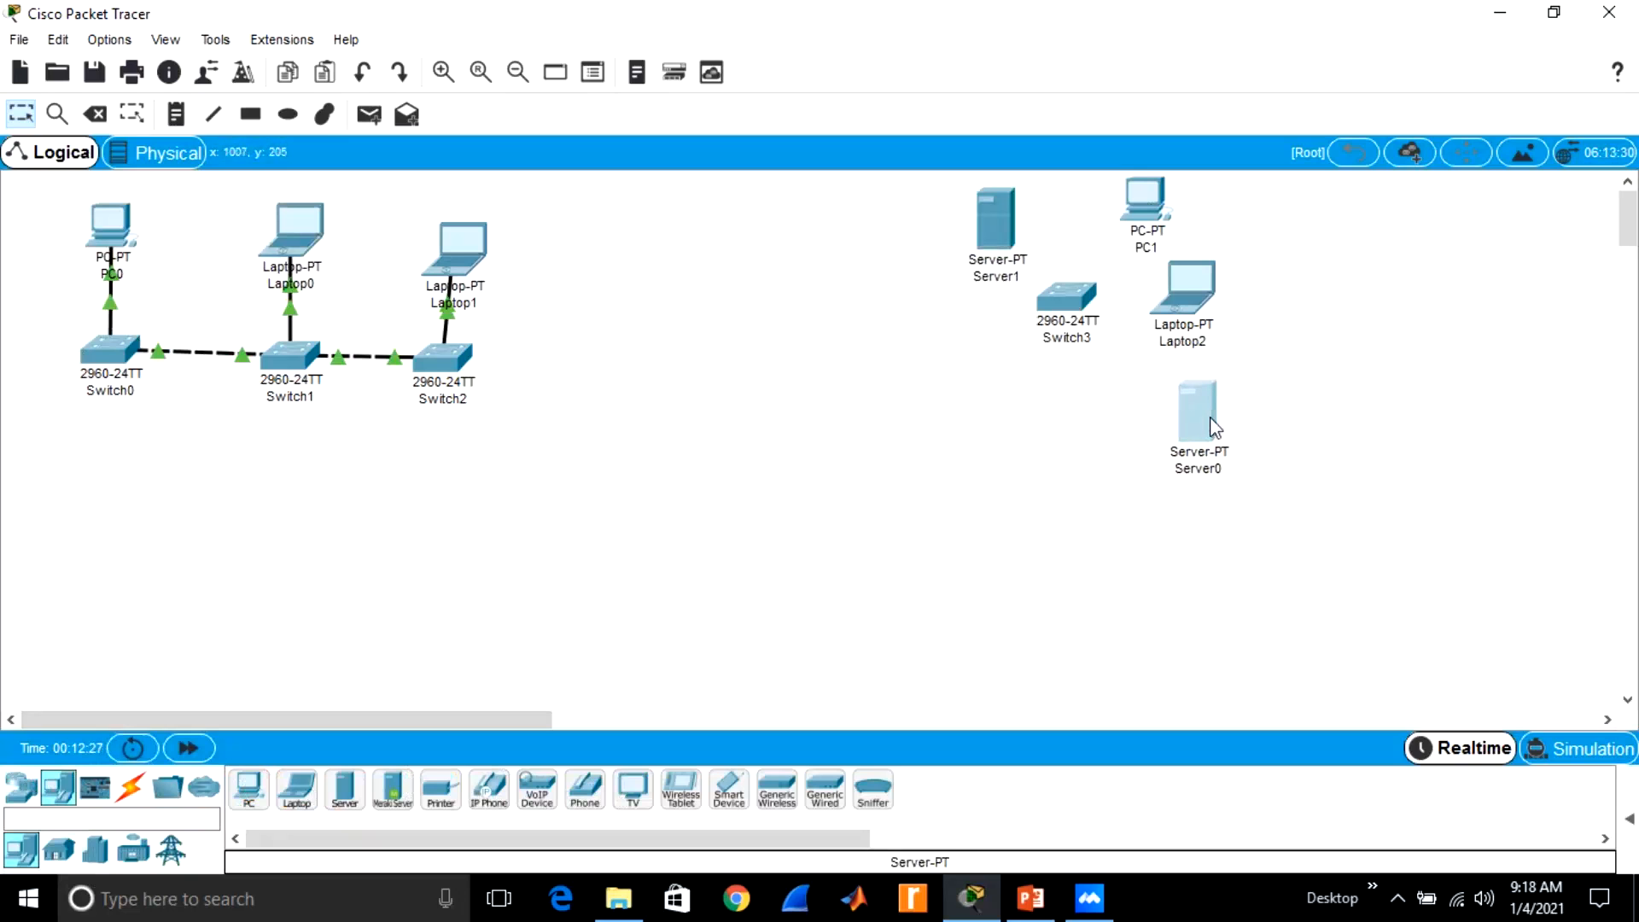
Rename the two servers near Switch3: Server1 as DHCP/Server1 and Server0 as DNSServer0
{"action": "left_click", "coordinate": [1110, 451]}
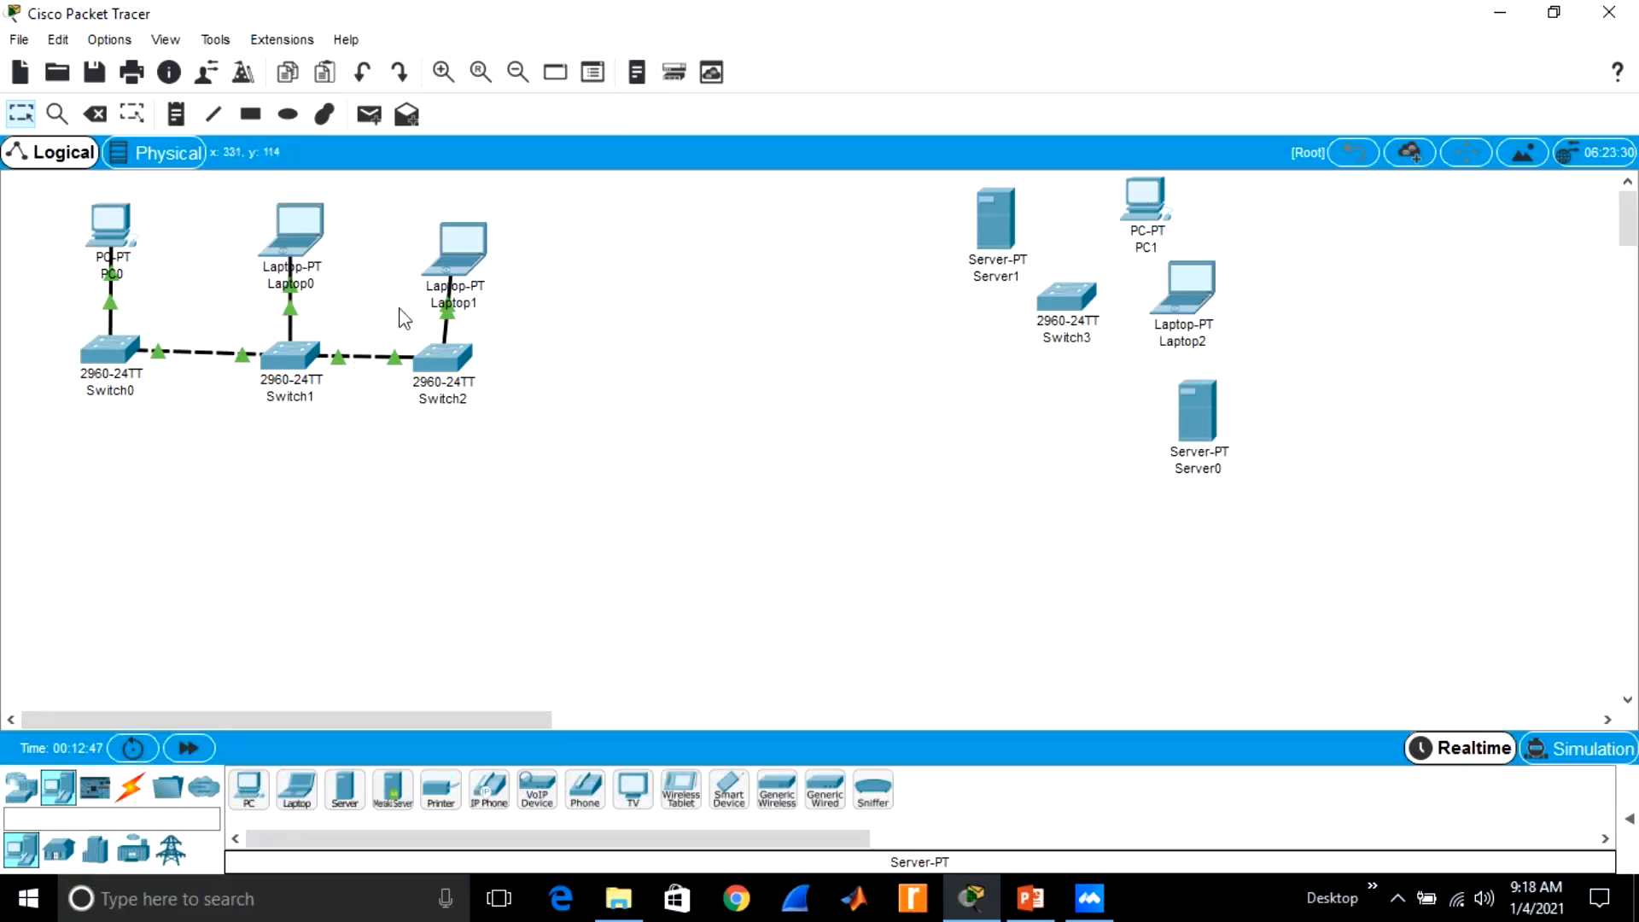
{"action": "left_click", "coordinate": [1011, 276]}
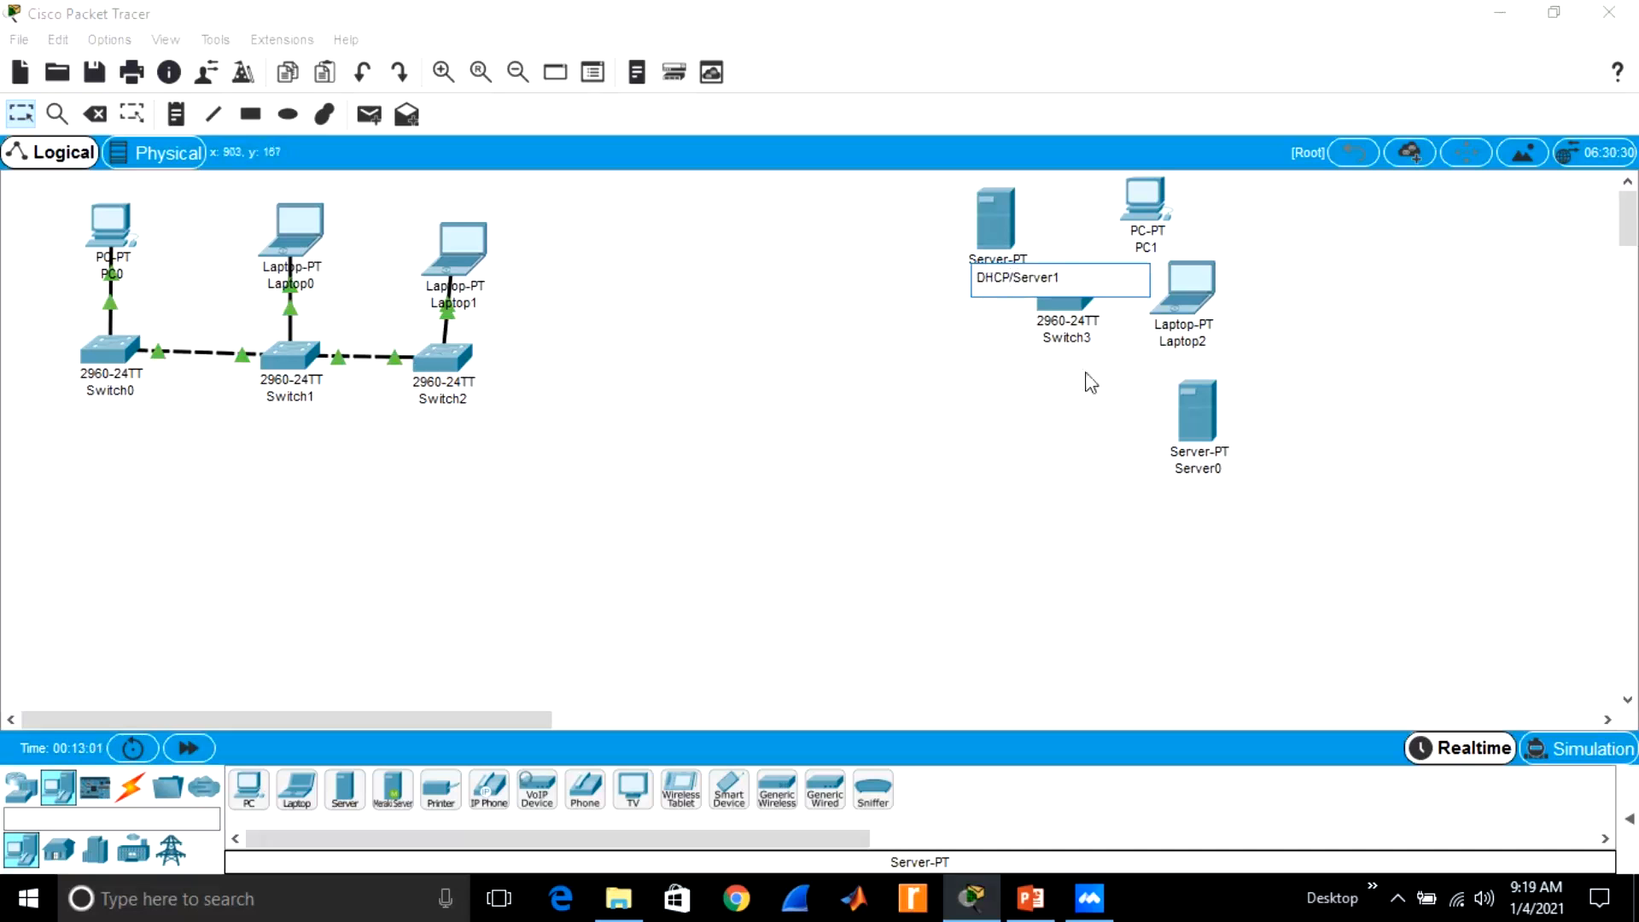
{"action": "left_click", "coordinate": [1197, 471]}
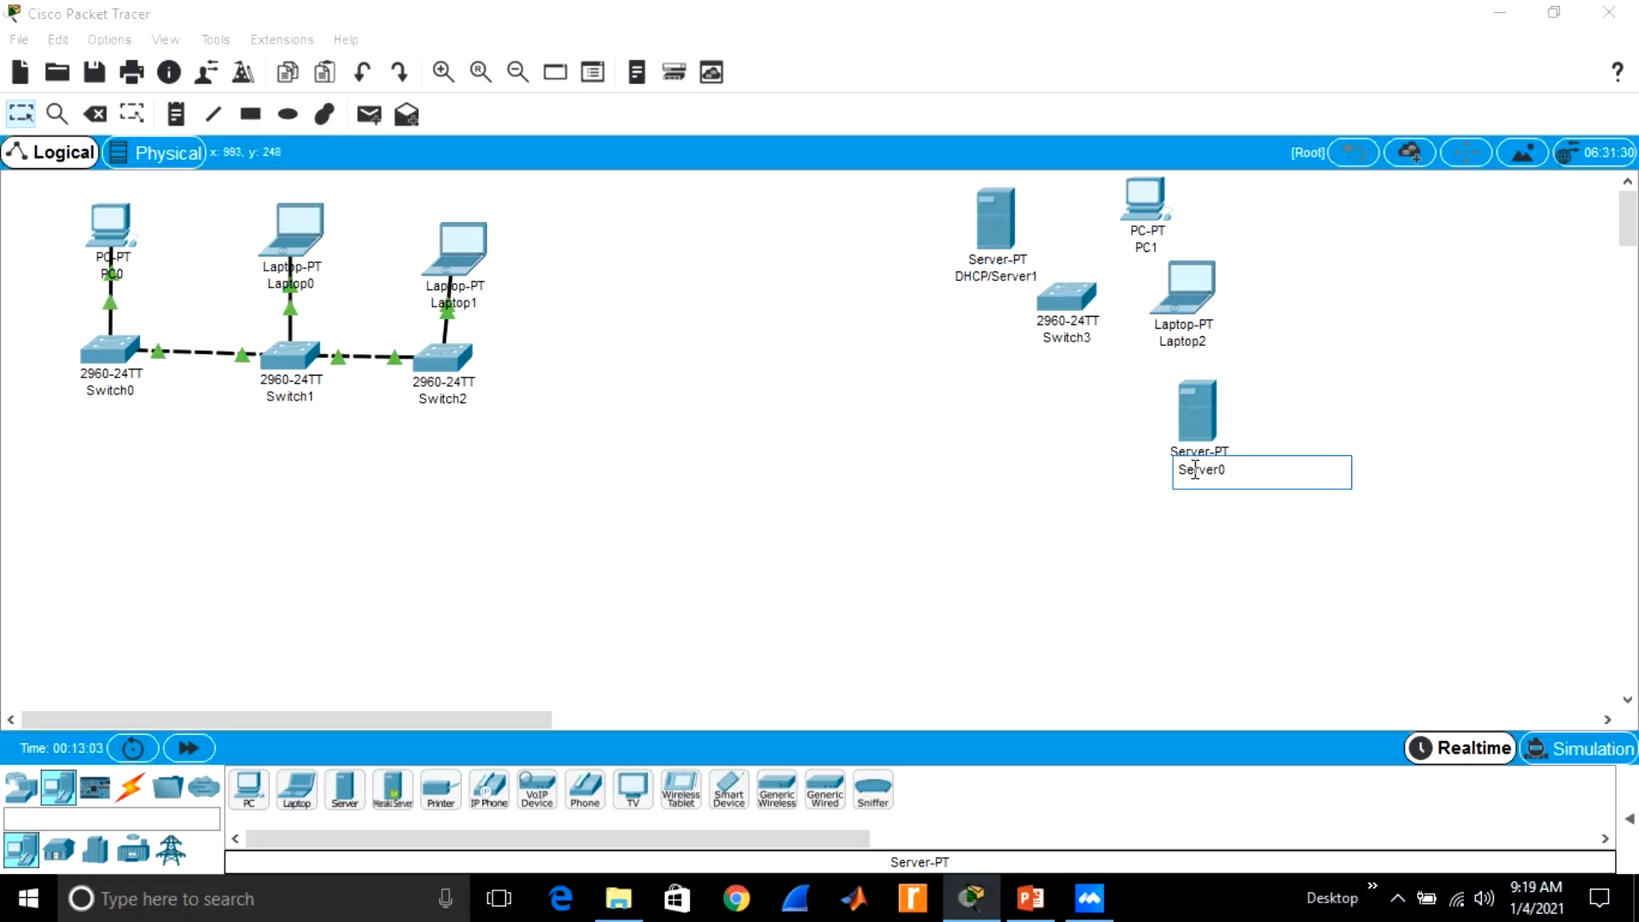
{"action": "type", "text": "DNS"}
{"action": "left_click", "coordinate": [1119, 484]}
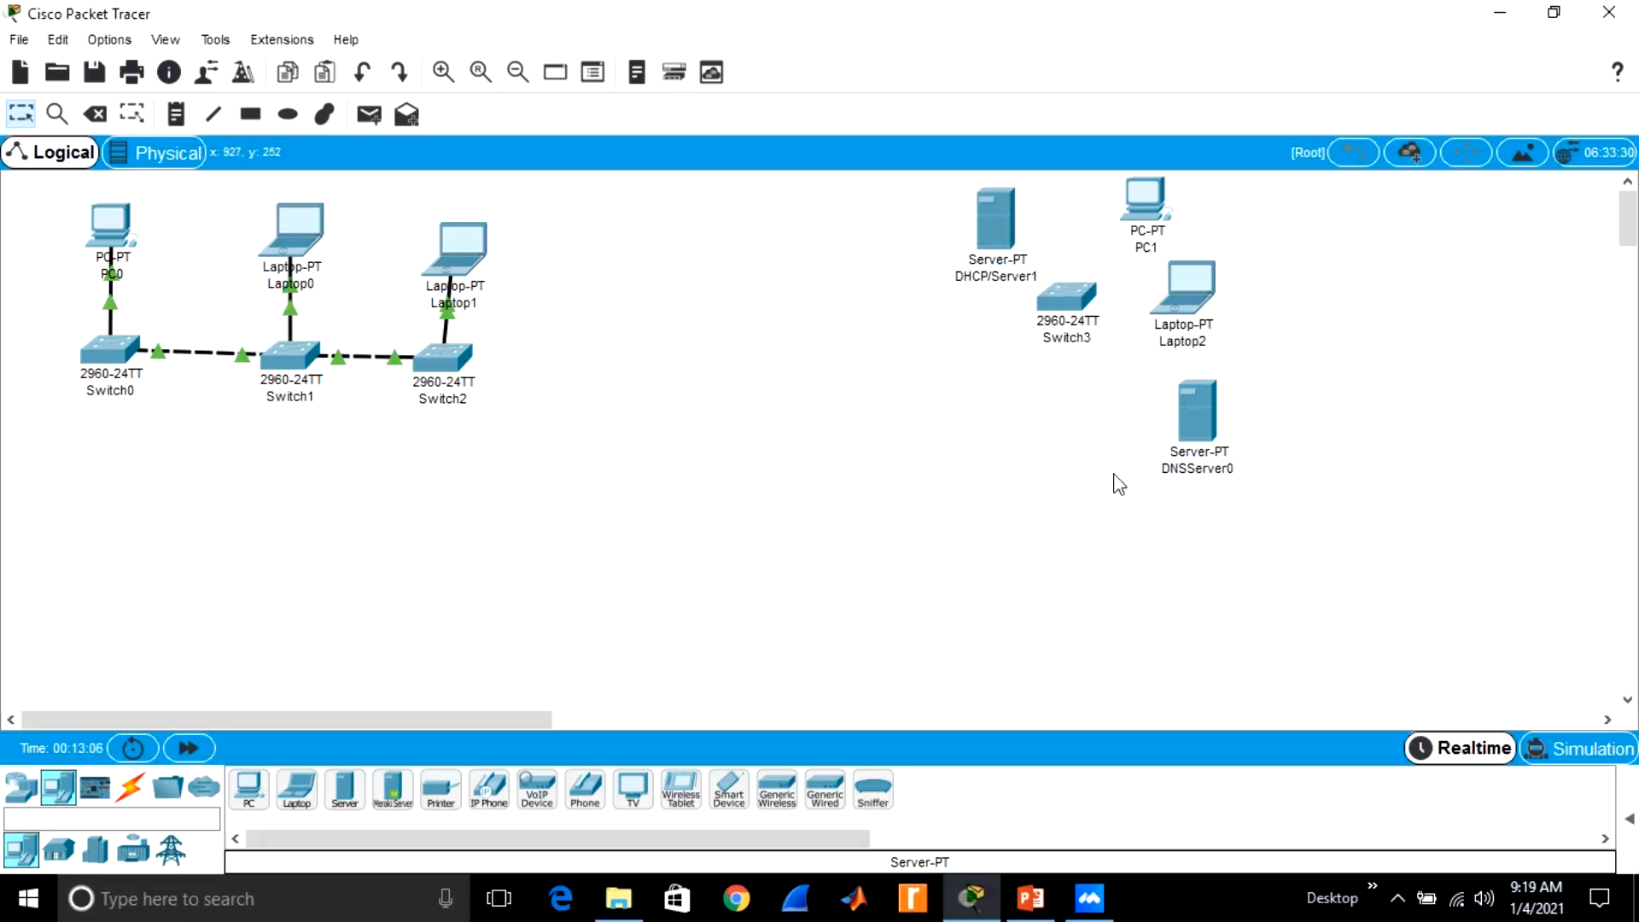
Connect DHCP/Server1 and PC1 to Switch3 using the automatically chosen connection type
{"action": "left_click", "coordinate": [132, 785]}
{"action": "left_click", "coordinate": [249, 790]}
{"action": "left_click", "coordinate": [995, 229]}
{"action": "left_click", "coordinate": [1059, 294]}
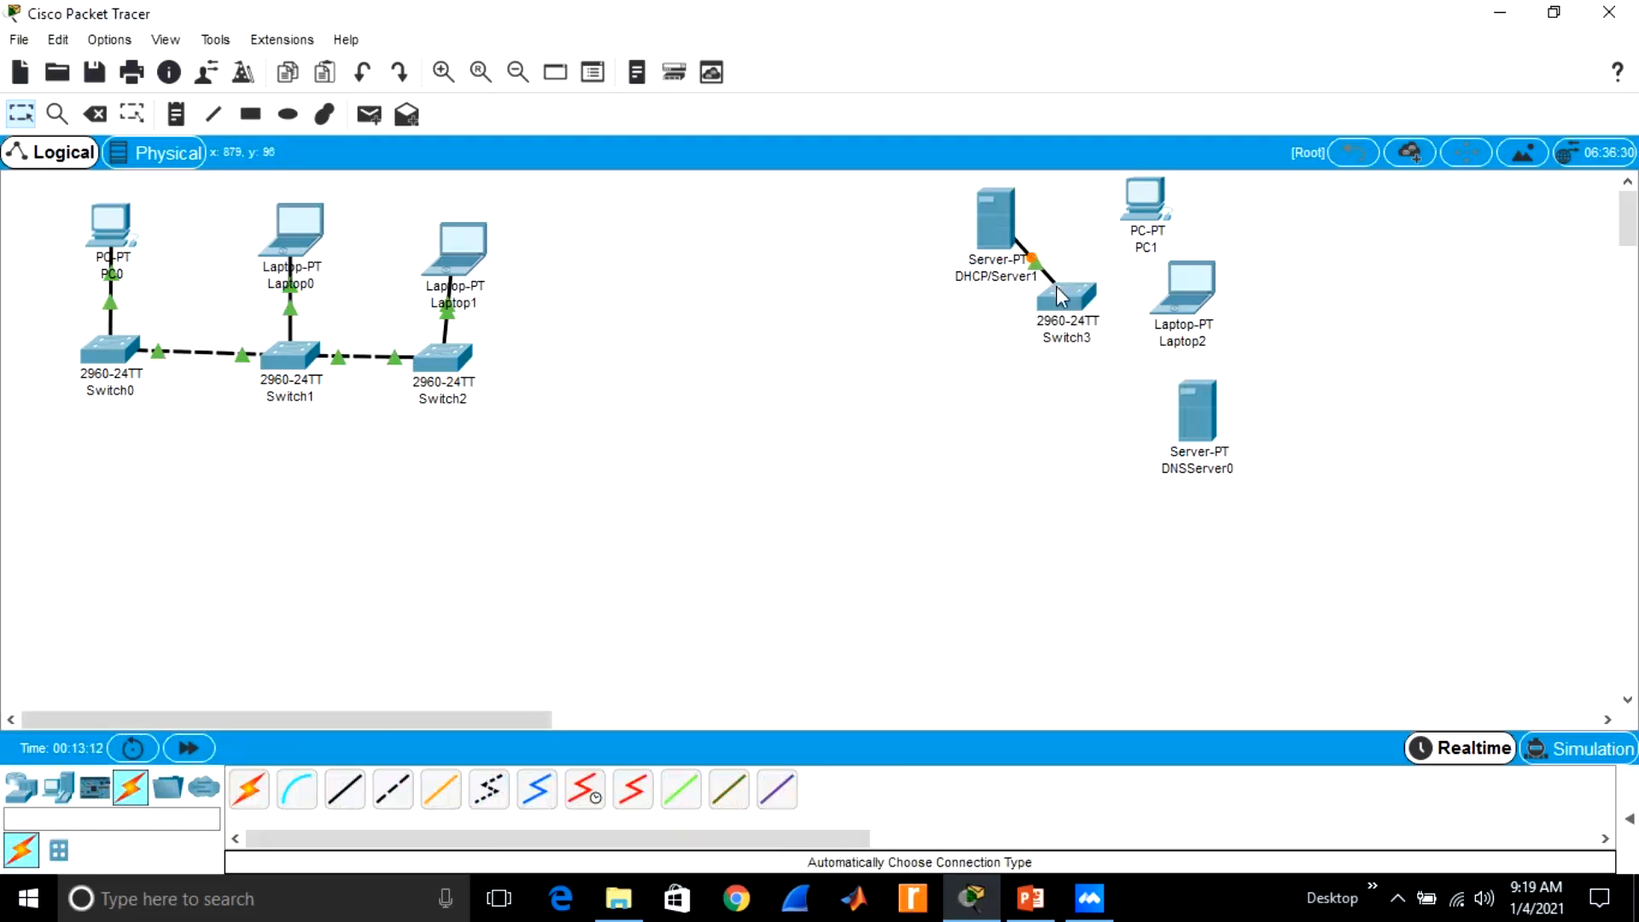
{"action": "left_click", "coordinate": [248, 792]}
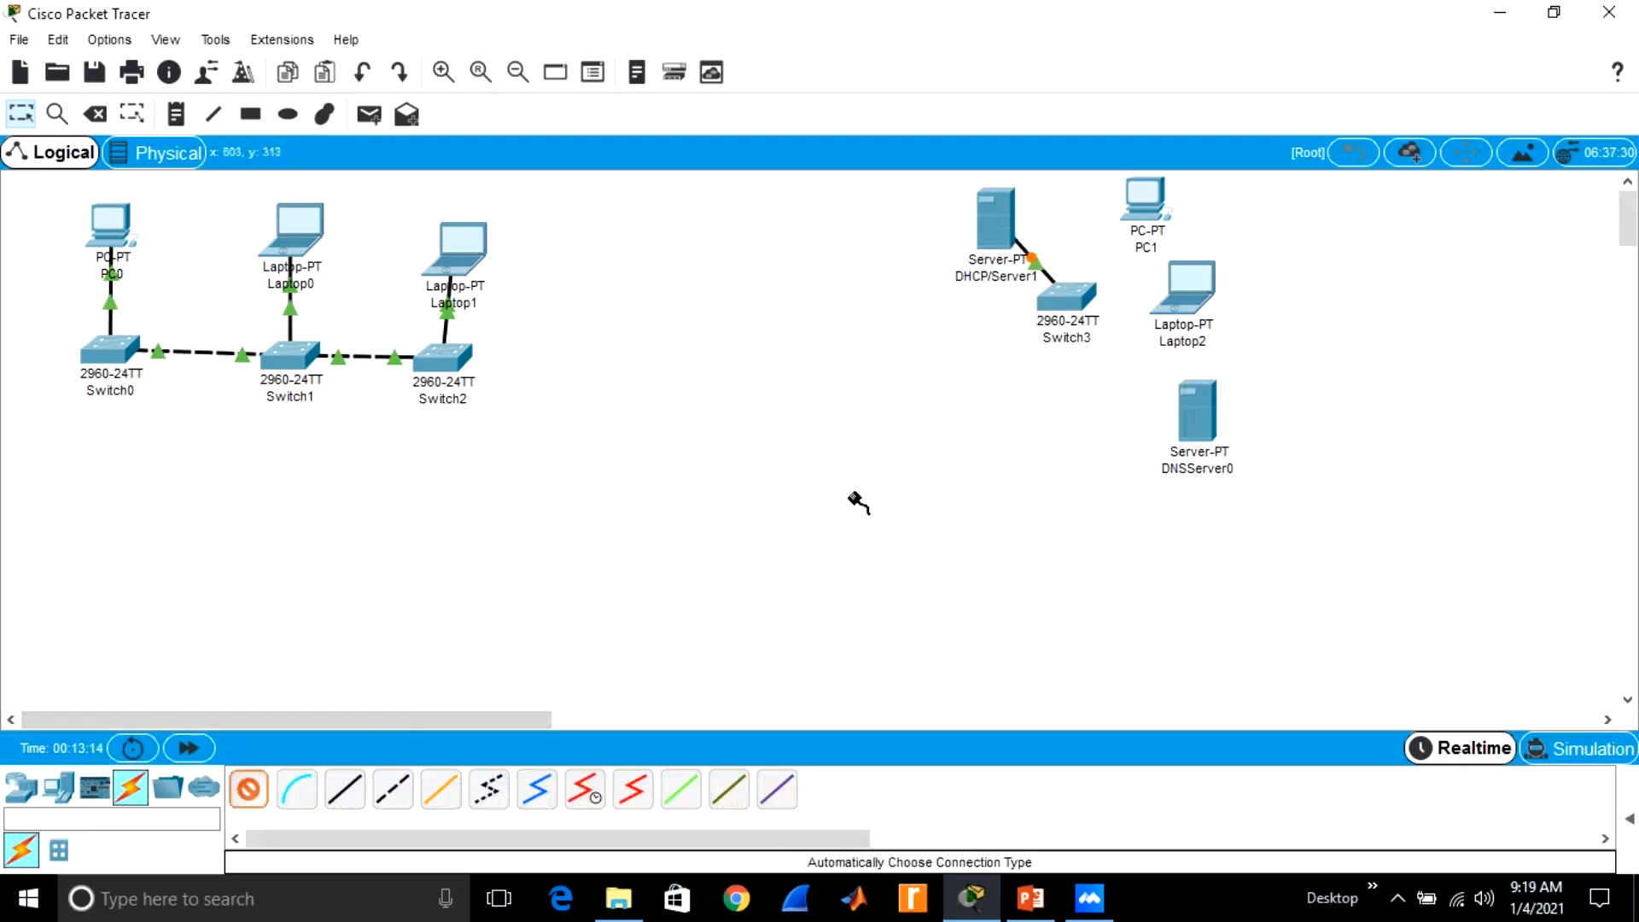
{"action": "left_click", "coordinate": [1142, 209]}
{"action": "left_click", "coordinate": [1081, 305]}
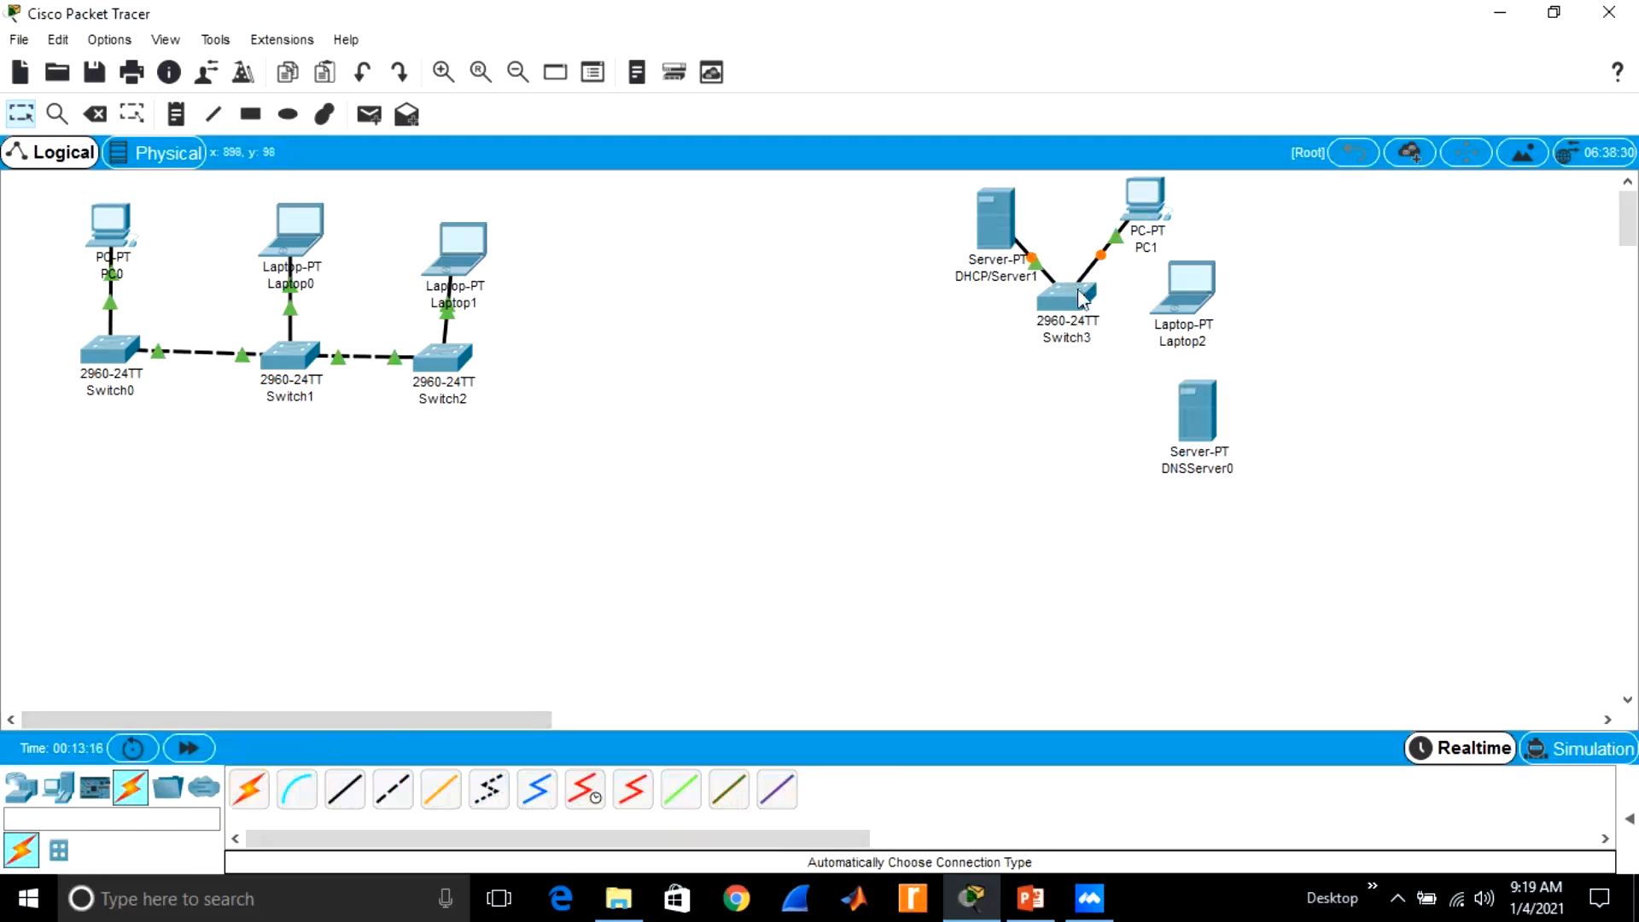
Connect Laptop2 and DNSServer0 to Switch3 using the automatically chosen connection type
{"action": "left_click", "coordinate": [248, 792]}
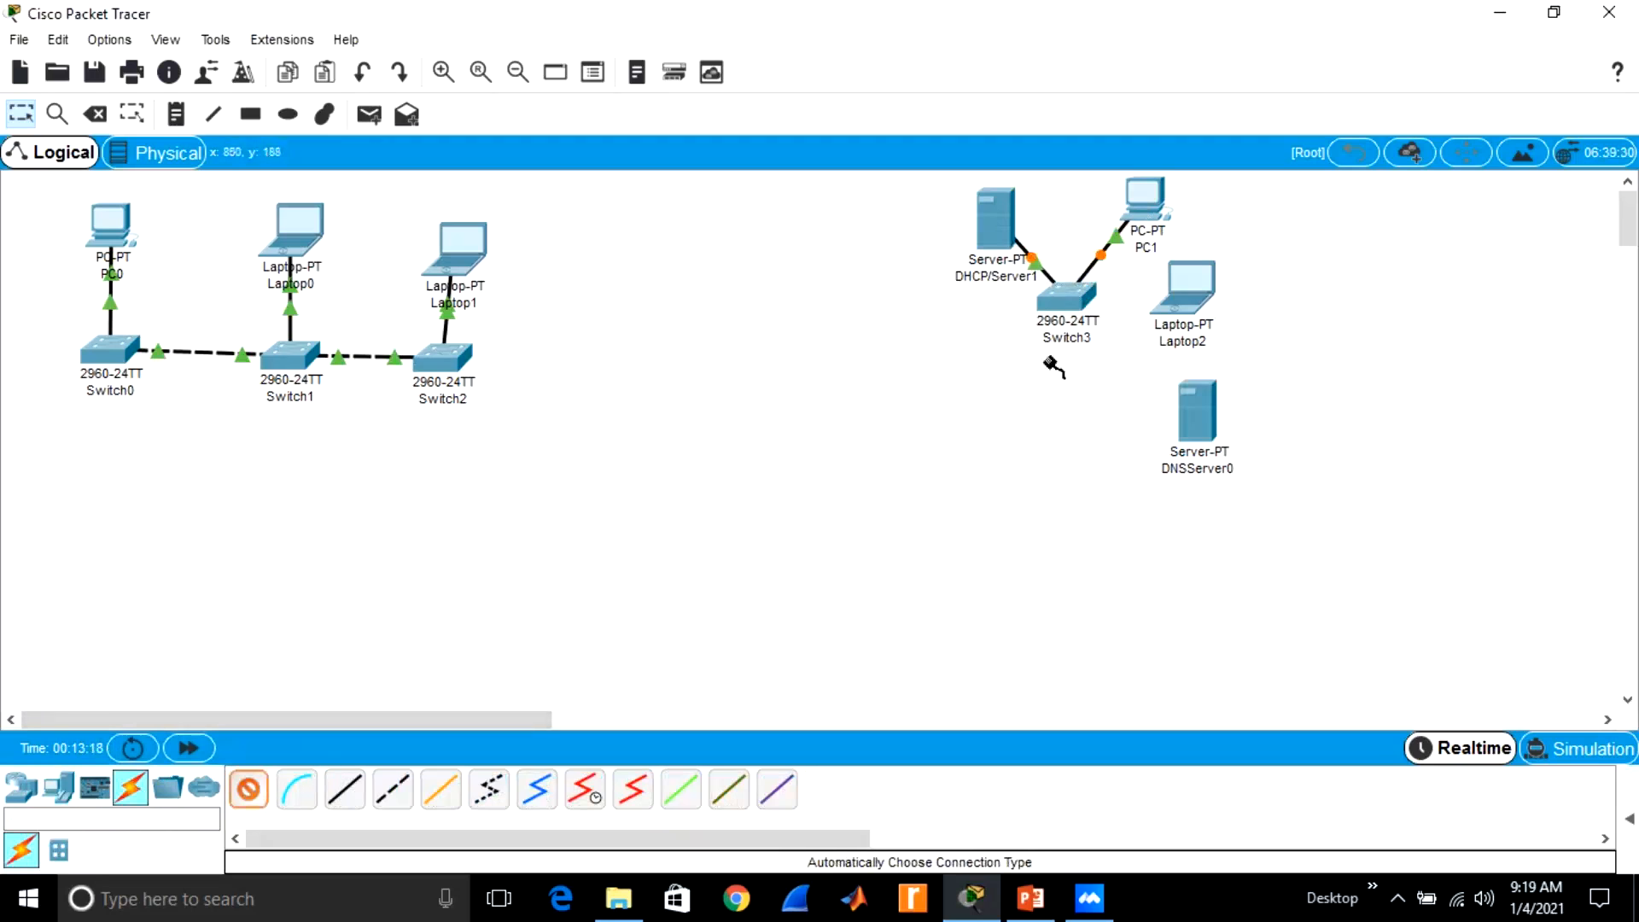
{"action": "left_click", "coordinate": [1101, 294]}
{"action": "left_click", "coordinate": [1188, 294]}
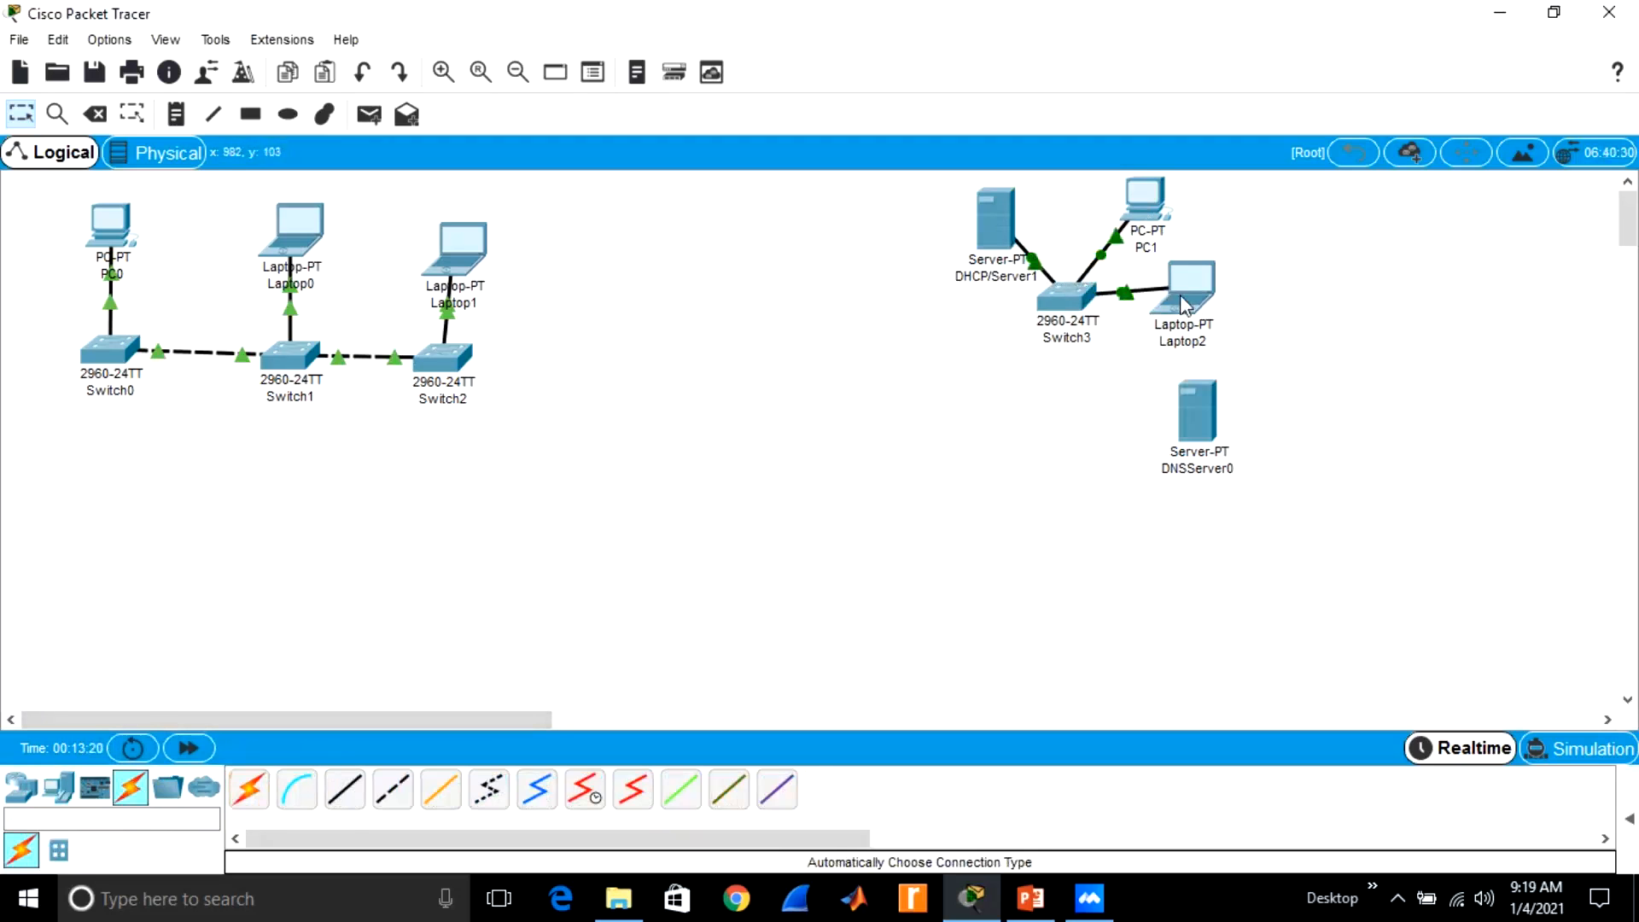
{"action": "left_click", "coordinate": [248, 791]}
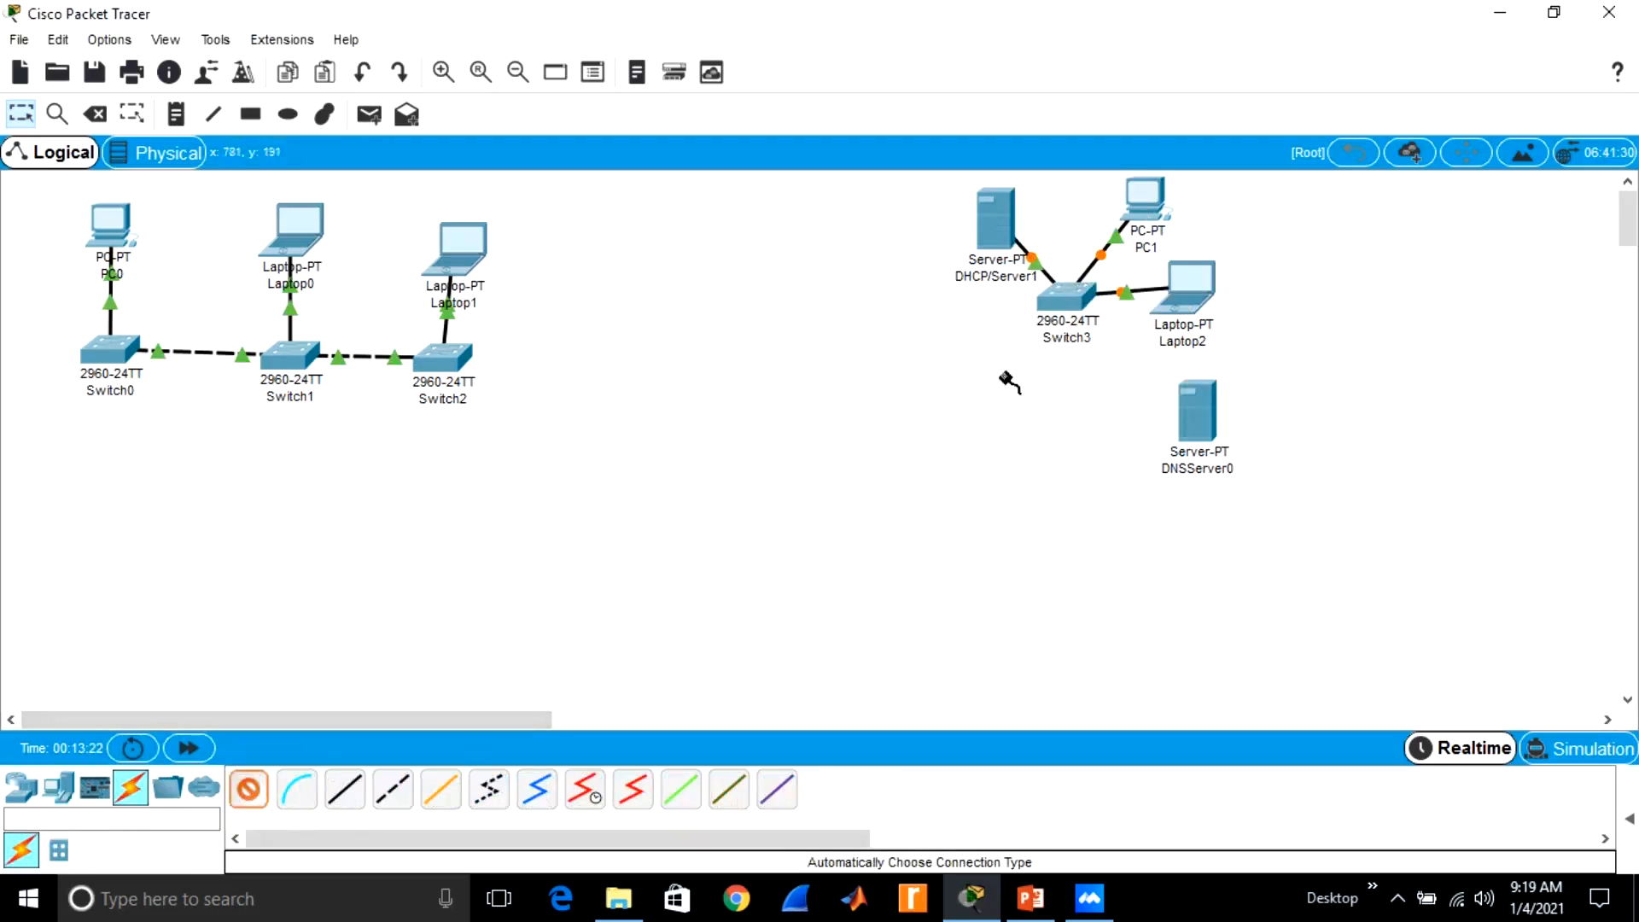
{"action": "left_click", "coordinate": [1075, 304]}
{"action": "left_click", "coordinate": [1194, 413]}
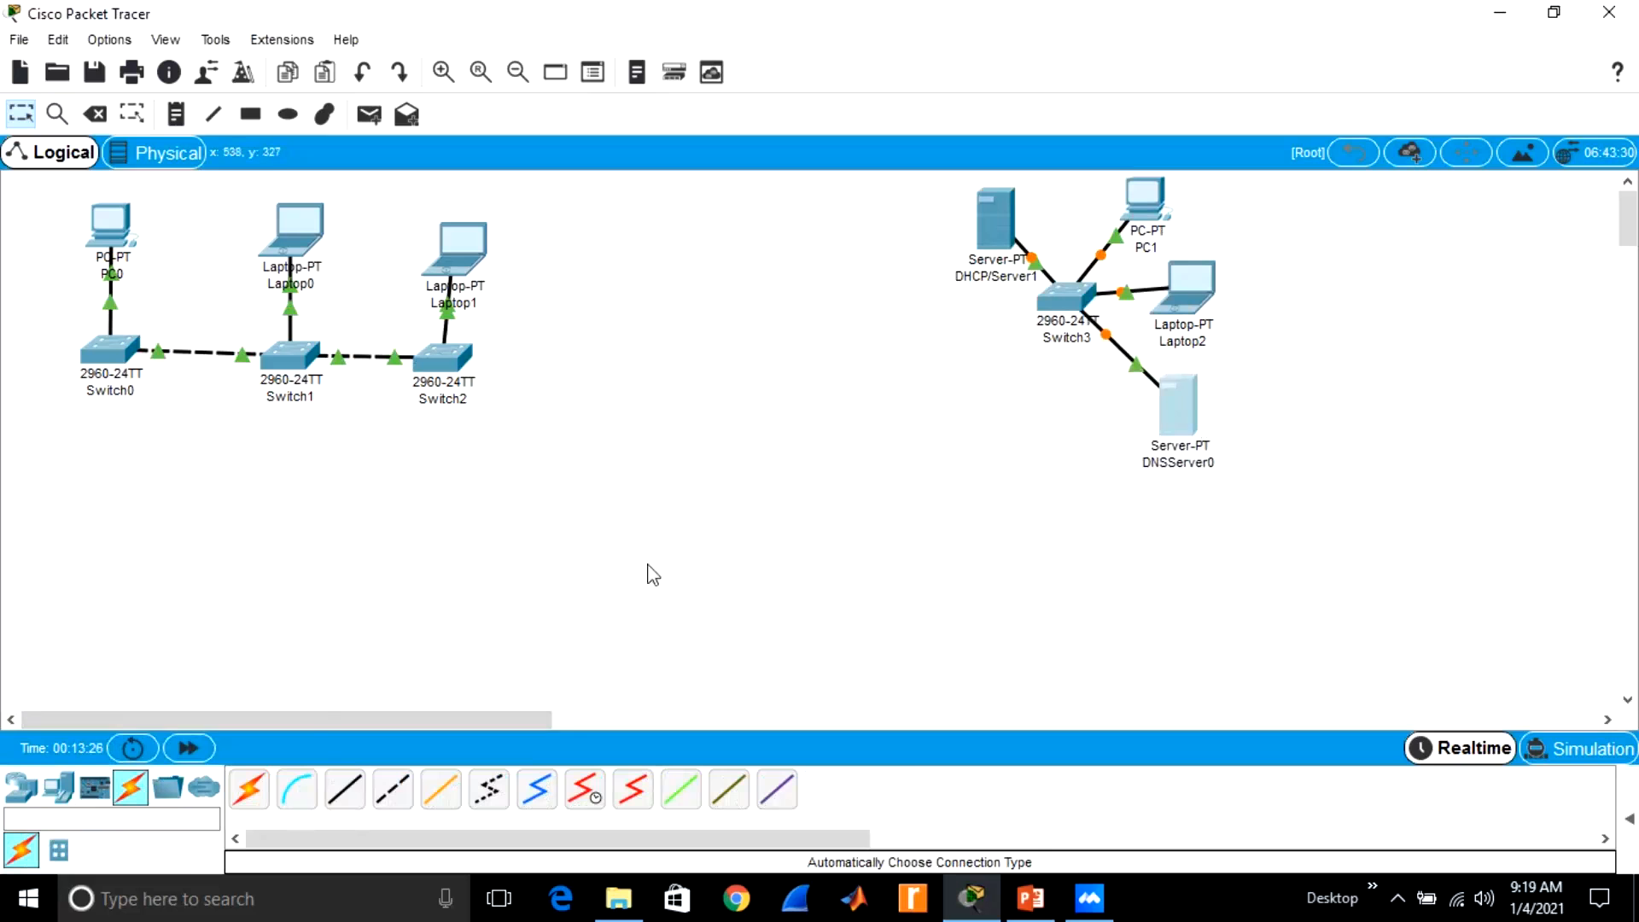
Place four 2960 switches in a two-by-two arrangement below the three-switch network
{"action": "left_click", "coordinate": [51, 796]}
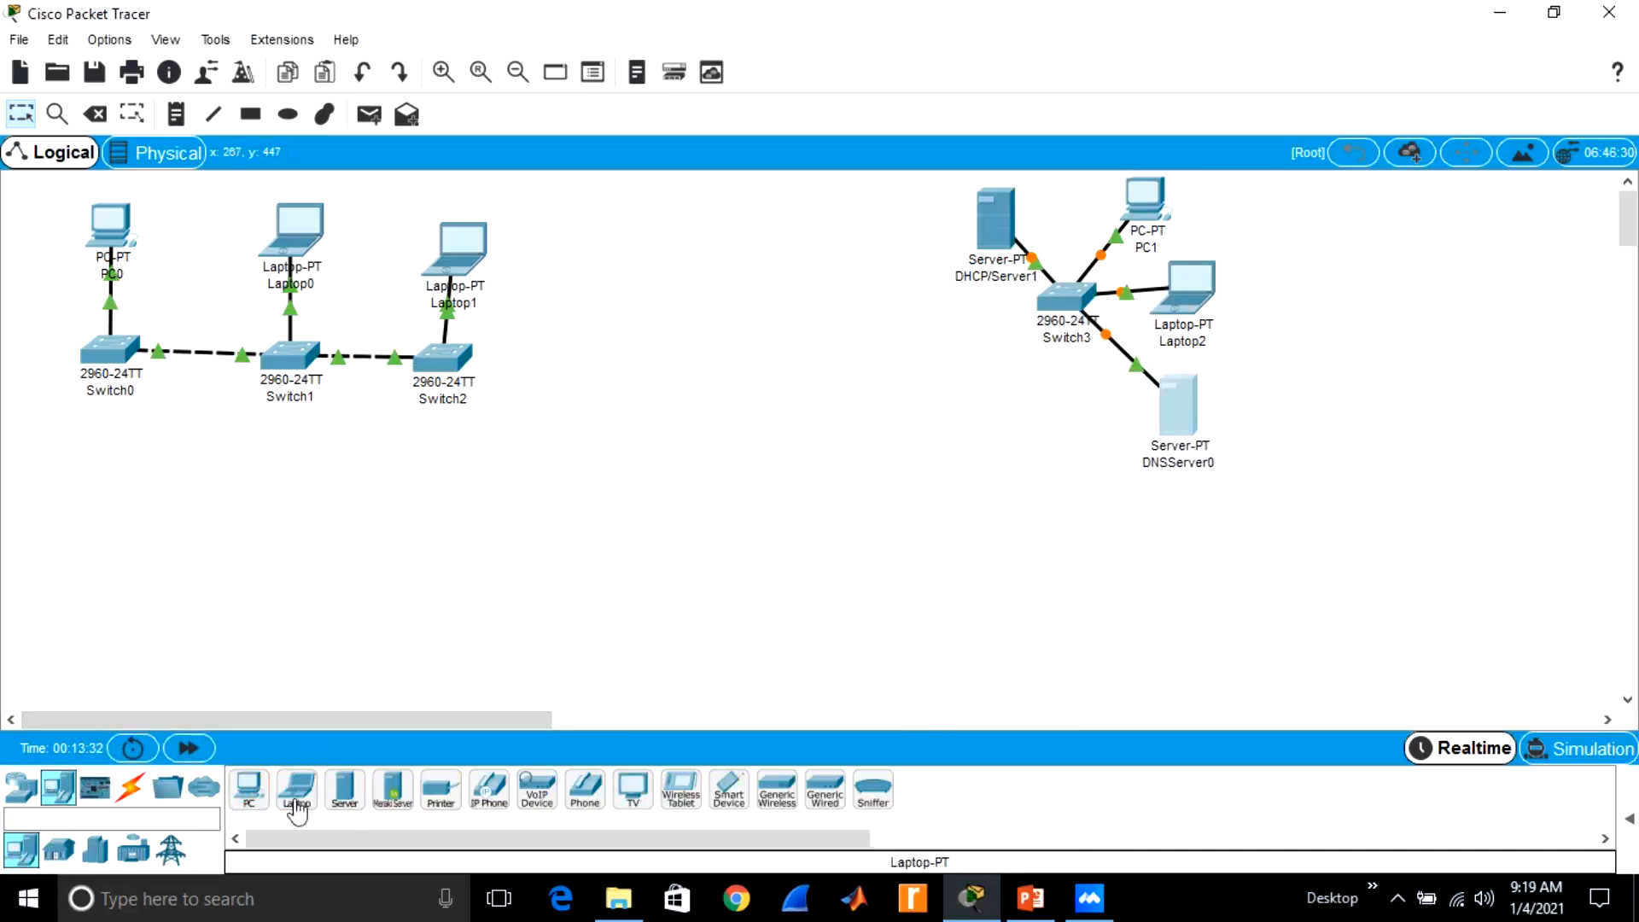
{"action": "left_click", "coordinate": [13, 803]}
{"action": "left_click", "coordinate": [59, 850]}
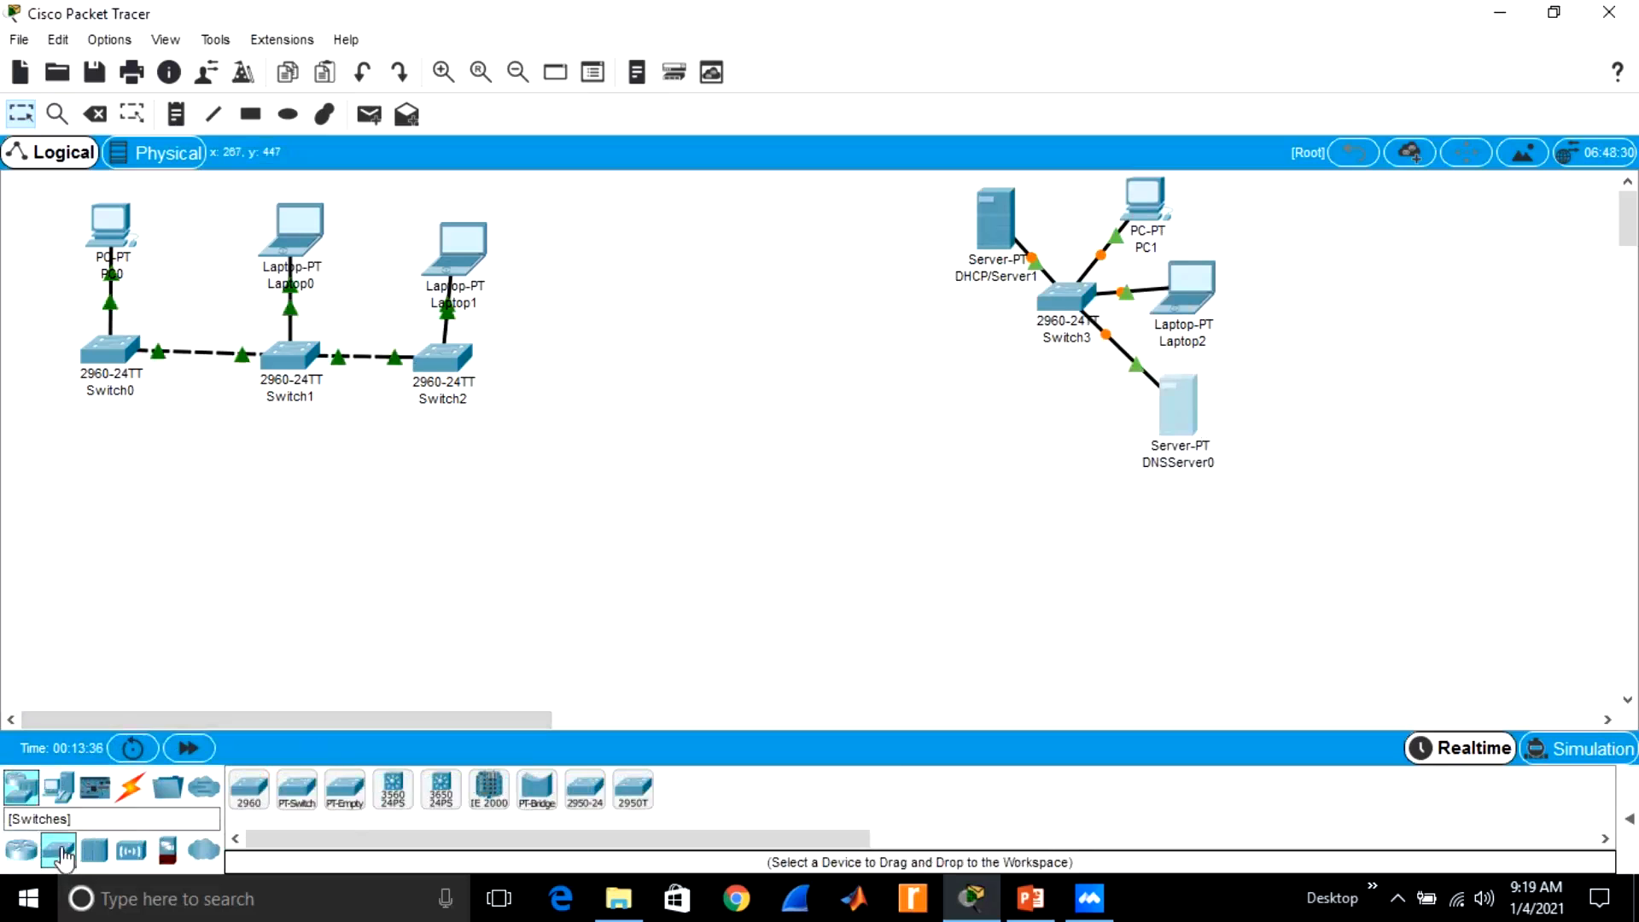
{"action": "left_click", "coordinate": [248, 790]}
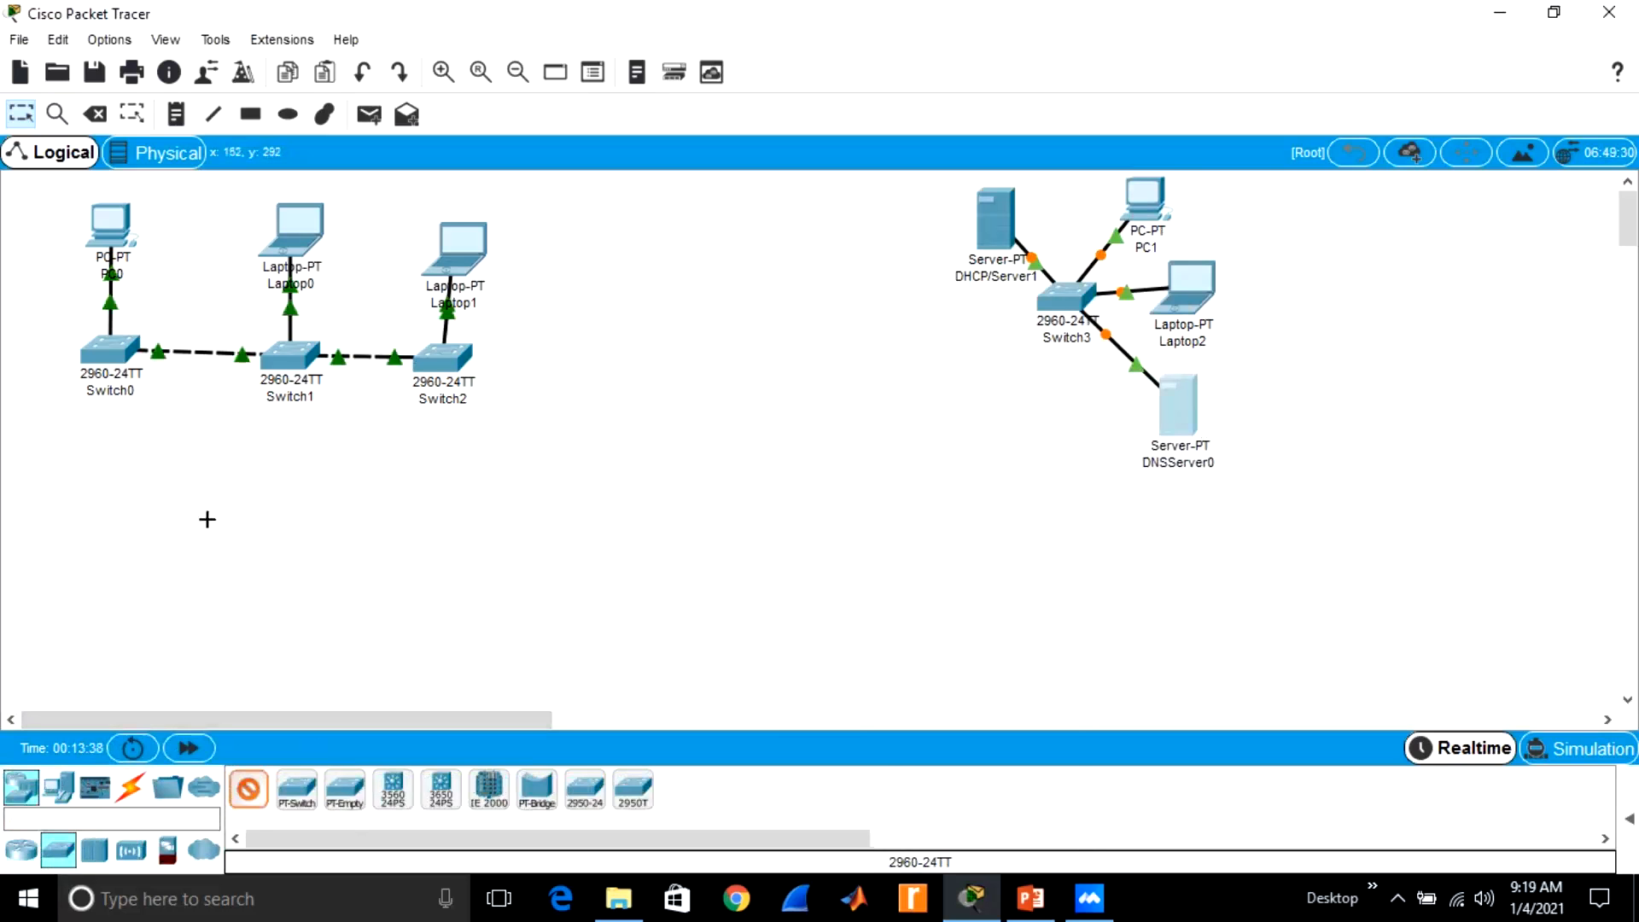
{"action": "left_click", "coordinate": [267, 548]}
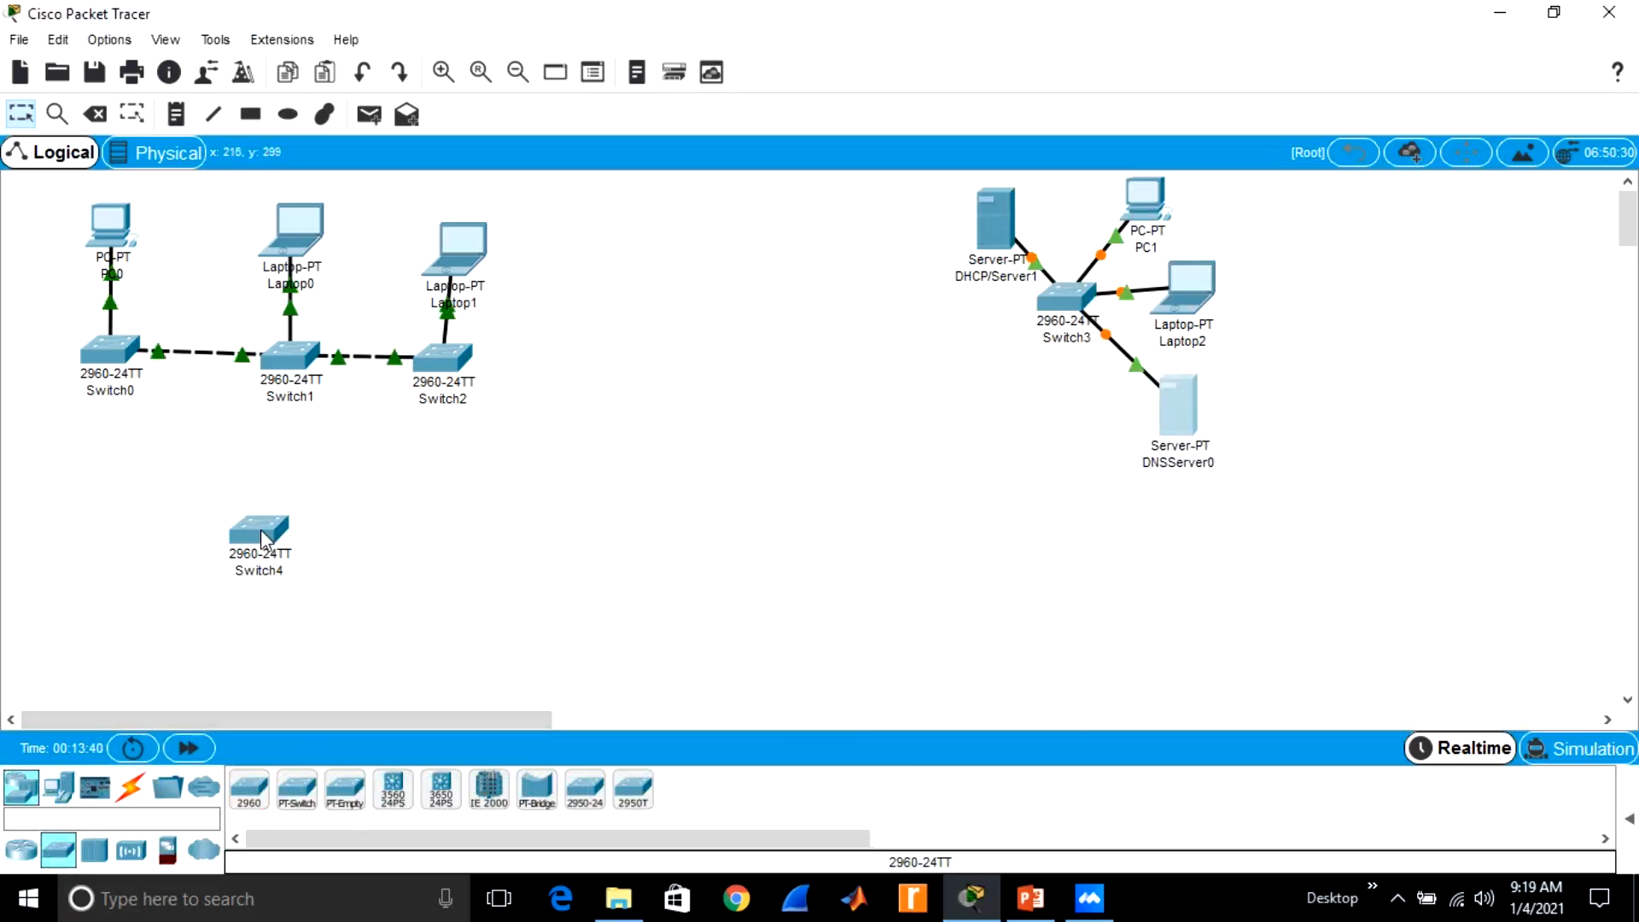
{"action": "left_click", "coordinate": [457, 538]}
{"action": "left_click", "coordinate": [245, 656]}
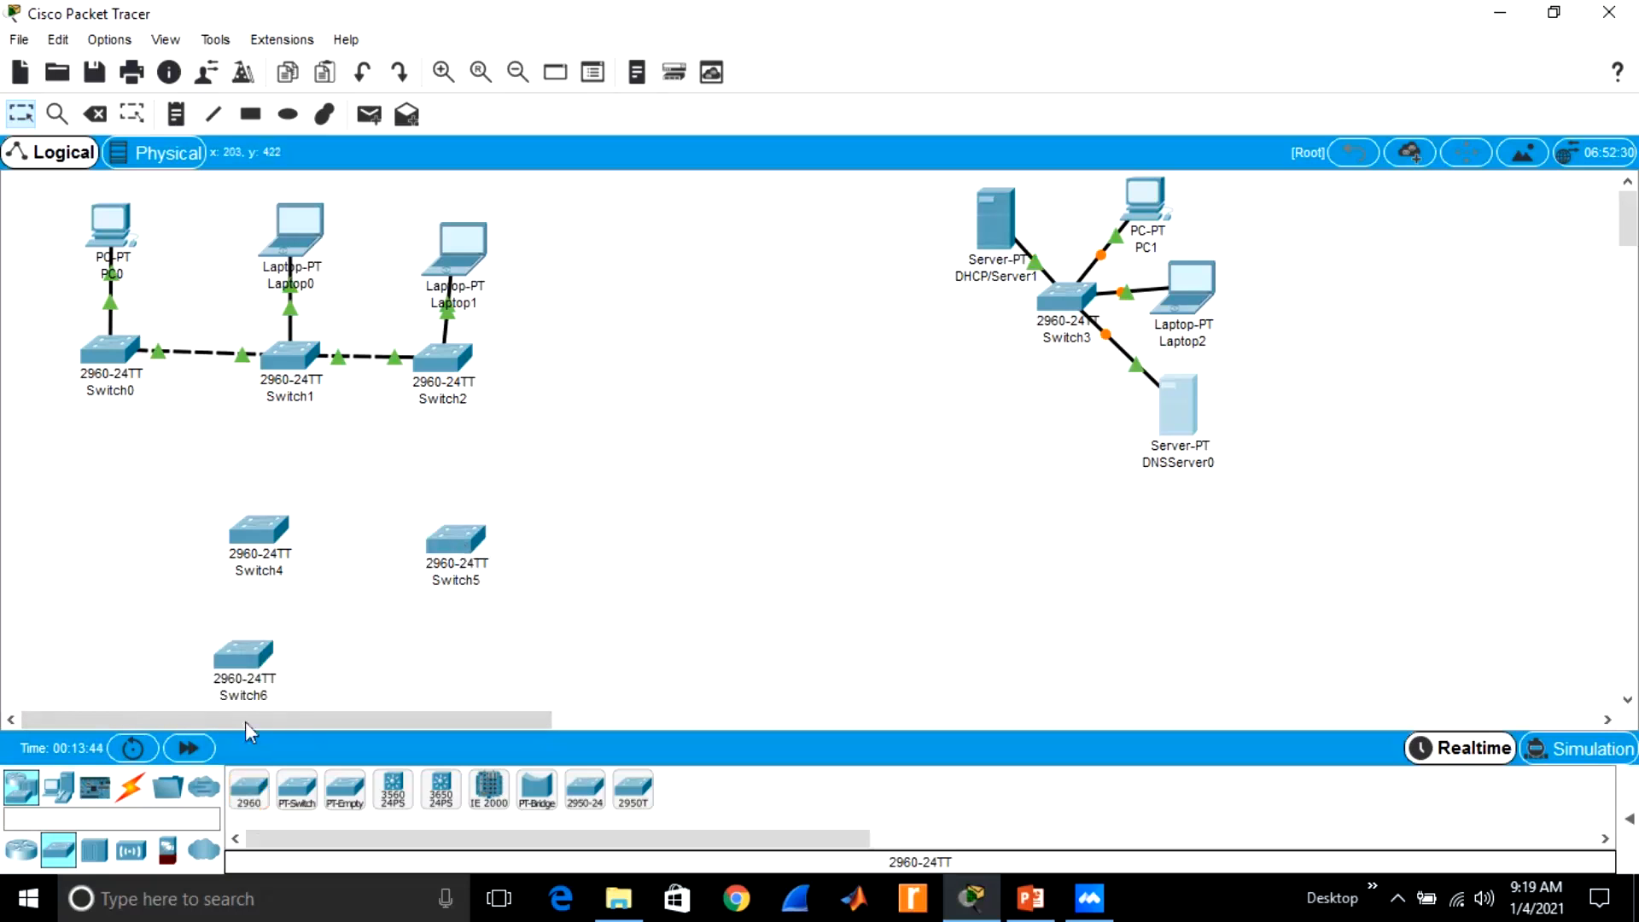
{"action": "left_click", "coordinate": [453, 646]}
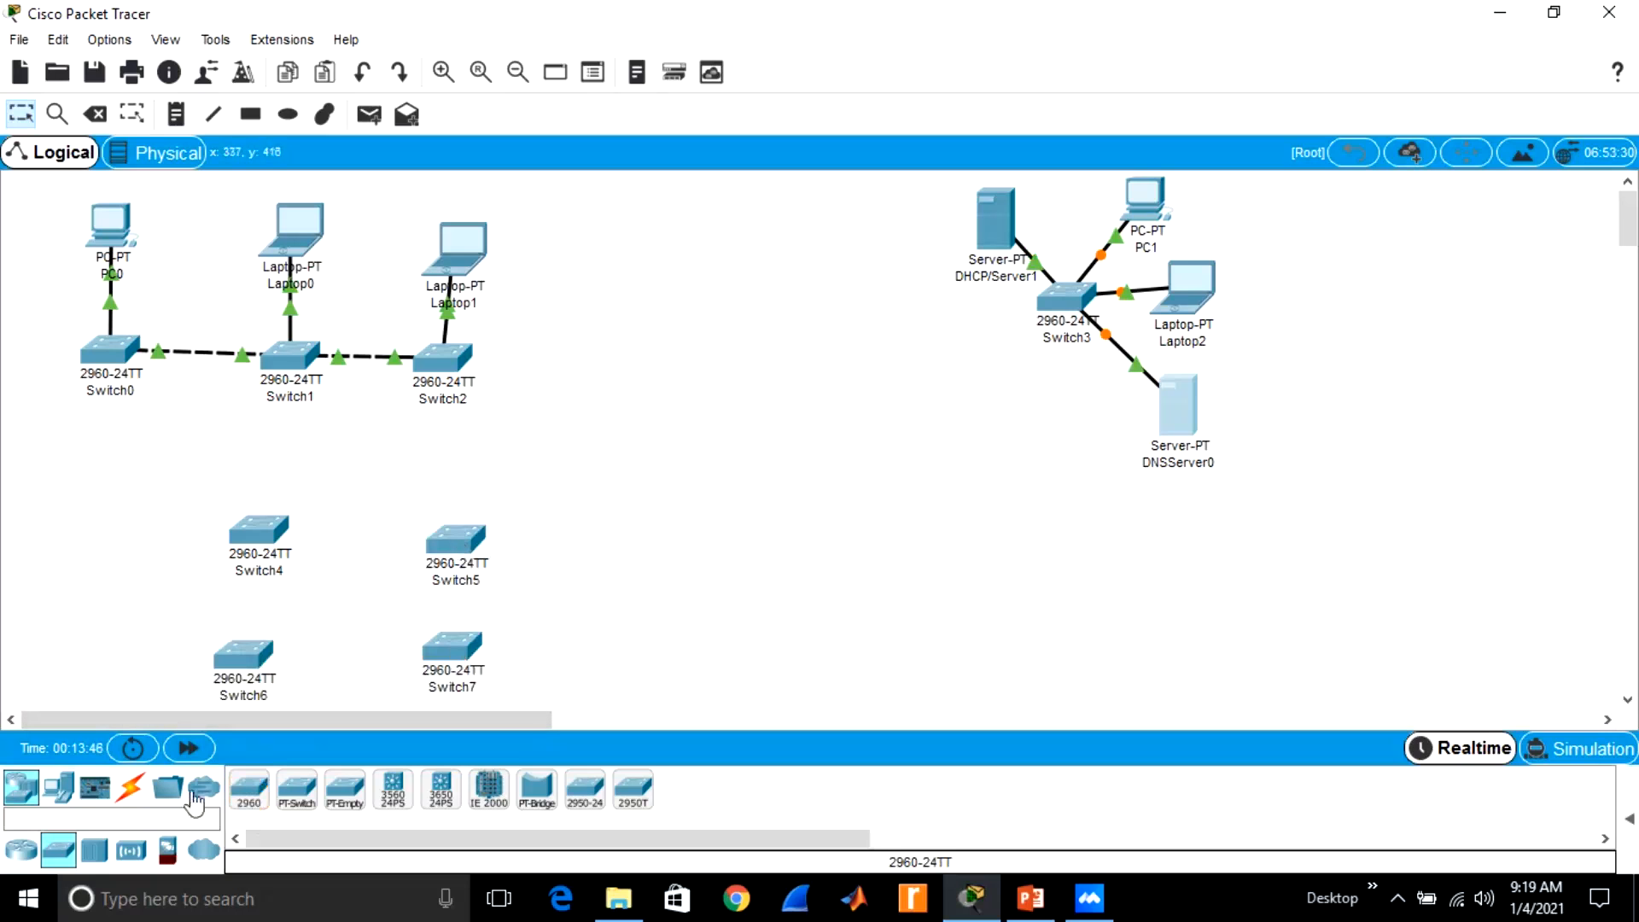
Add a PC on the outer side of Switch4 and another on the outer side of Switch5
{"action": "left_click", "coordinate": [51, 794]}
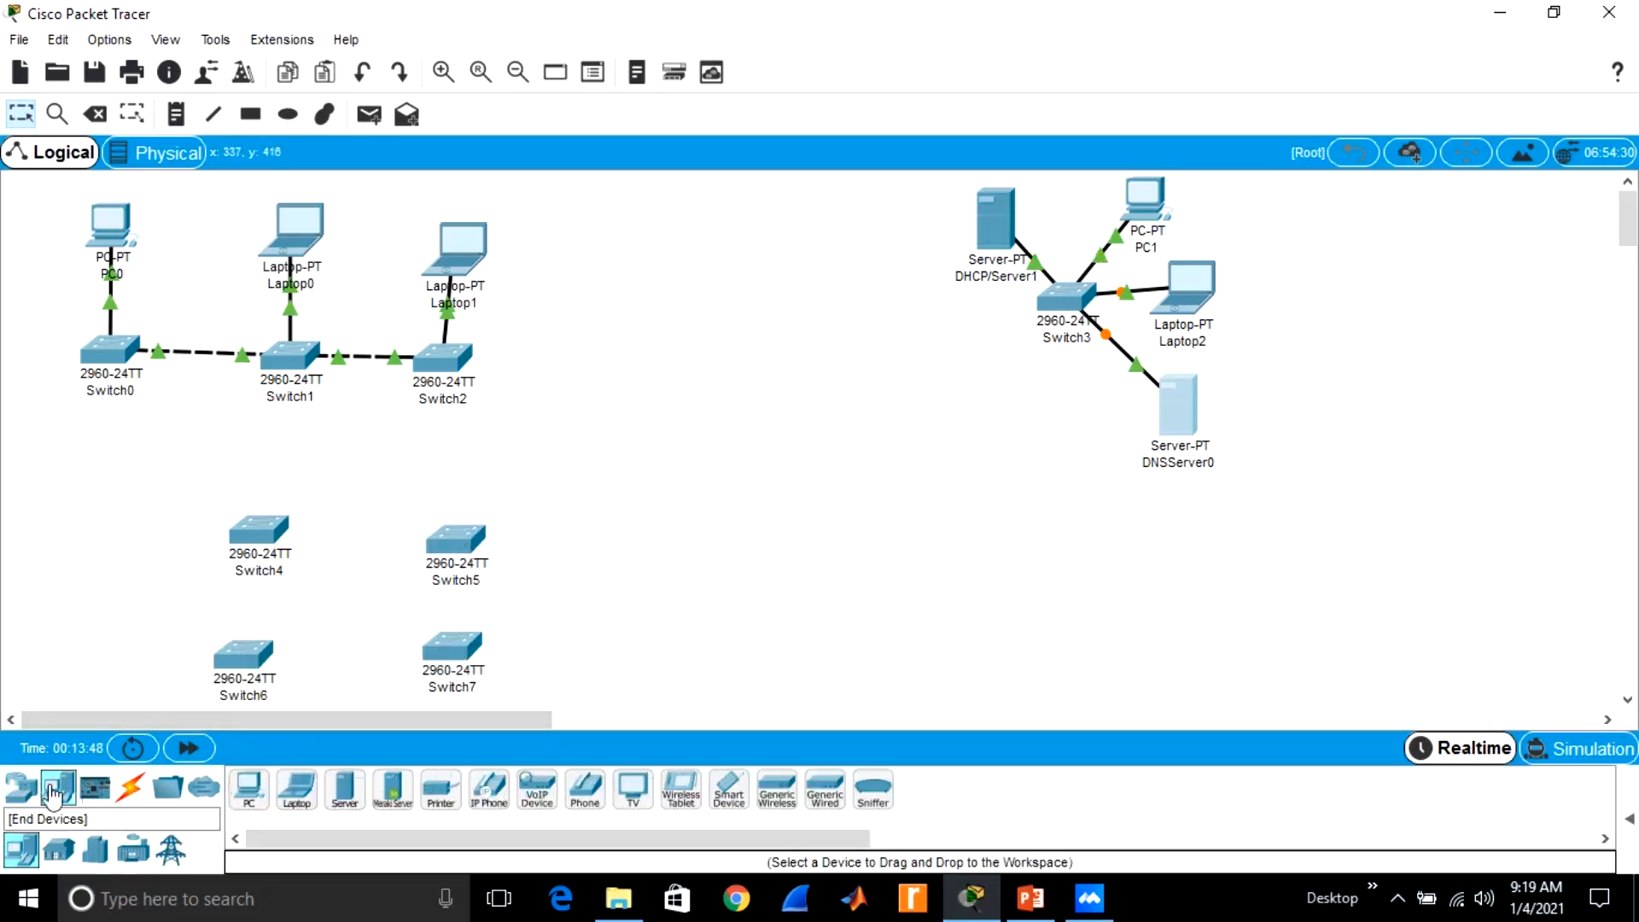
{"action": "left_click", "coordinate": [248, 789]}
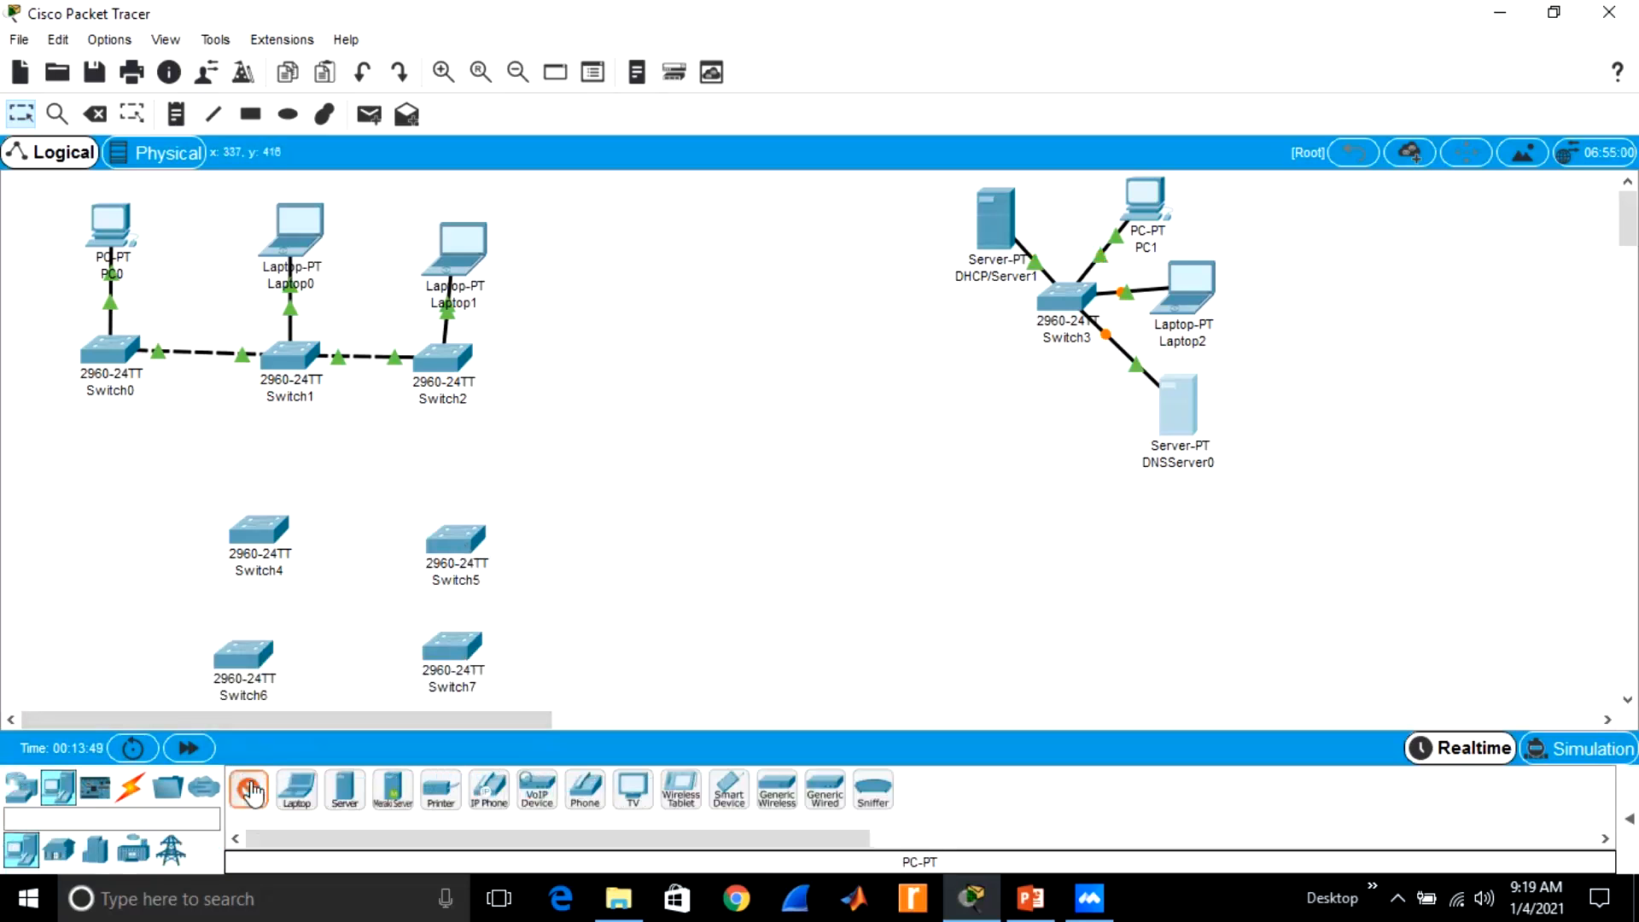
{"action": "left_click", "coordinate": [165, 521]}
{"action": "left_click", "coordinate": [249, 789]}
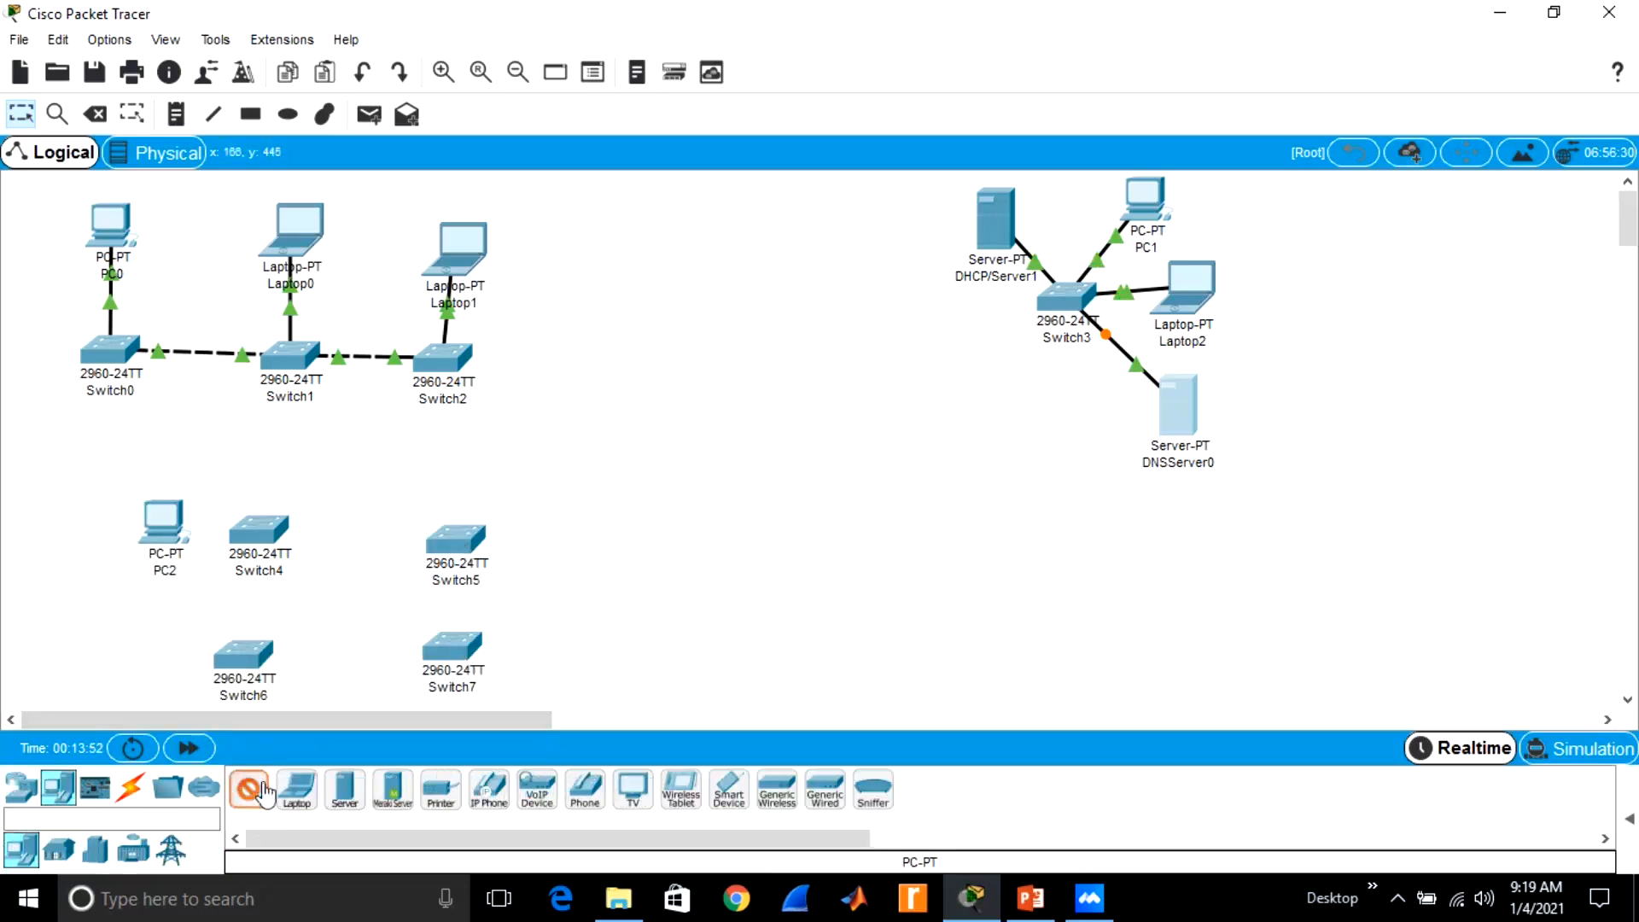
{"action": "left_click", "coordinate": [559, 505]}
Add a laptop on the outer side of Switch6 and another on the outer side of Switch7
{"action": "left_click", "coordinate": [296, 789]}
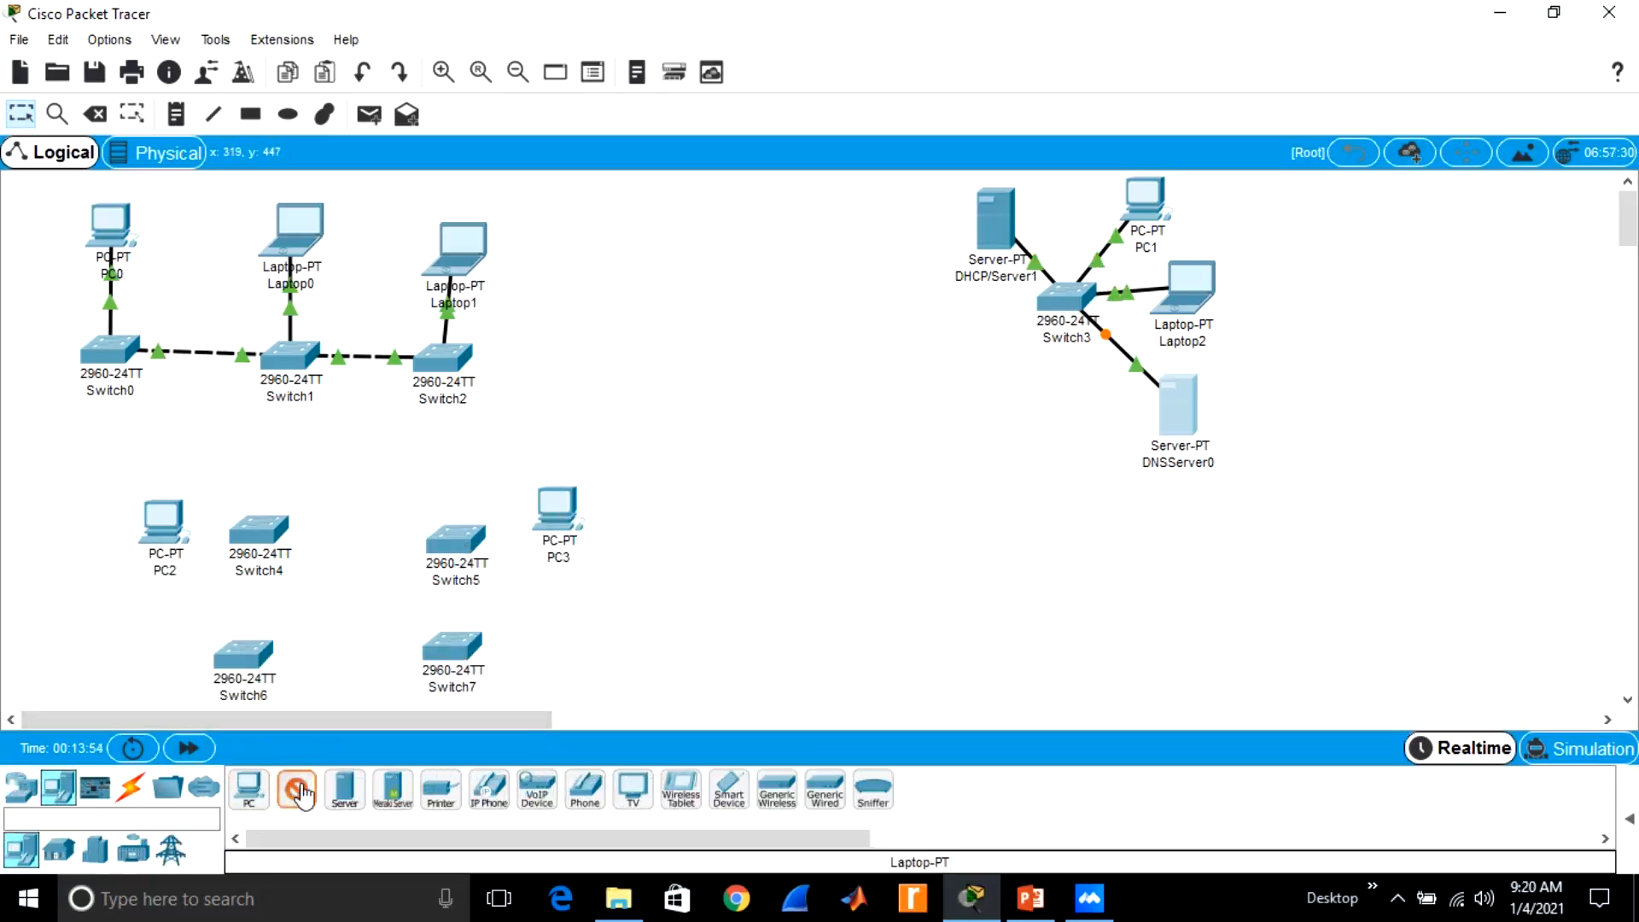
{"action": "left_click", "coordinate": [143, 675]}
{"action": "left_click", "coordinate": [297, 789]}
{"action": "left_click", "coordinate": [600, 657]}
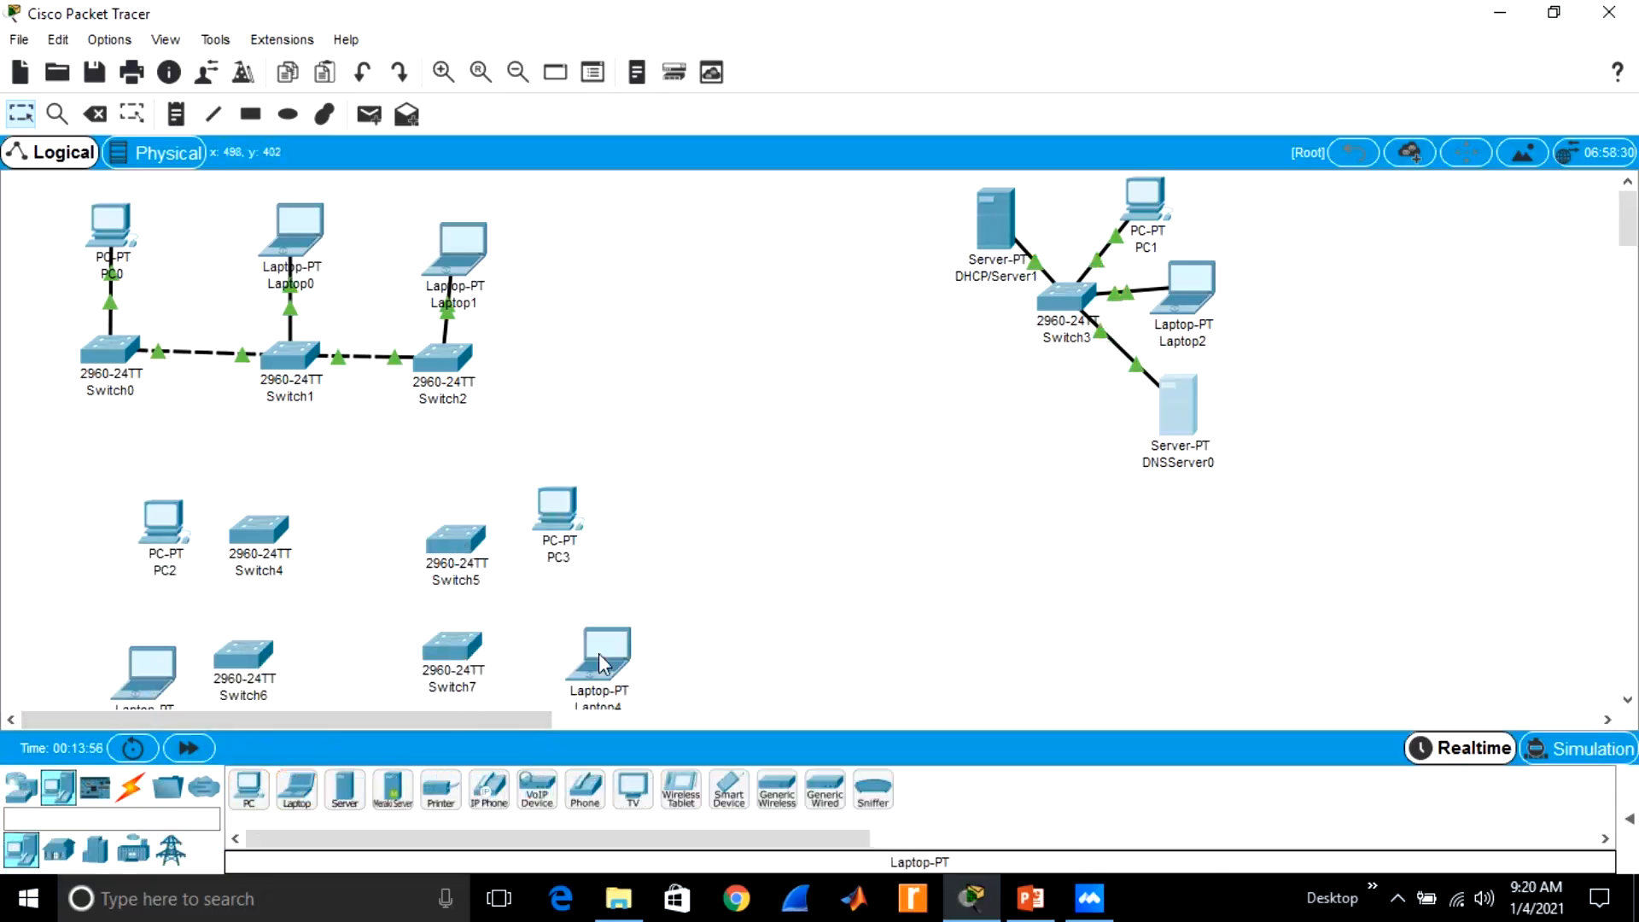
Connect PC2 to Switch4 and the laptop beside Switch6 to that switch, using the automatically chosen connection type
{"action": "left_click", "coordinate": [130, 788]}
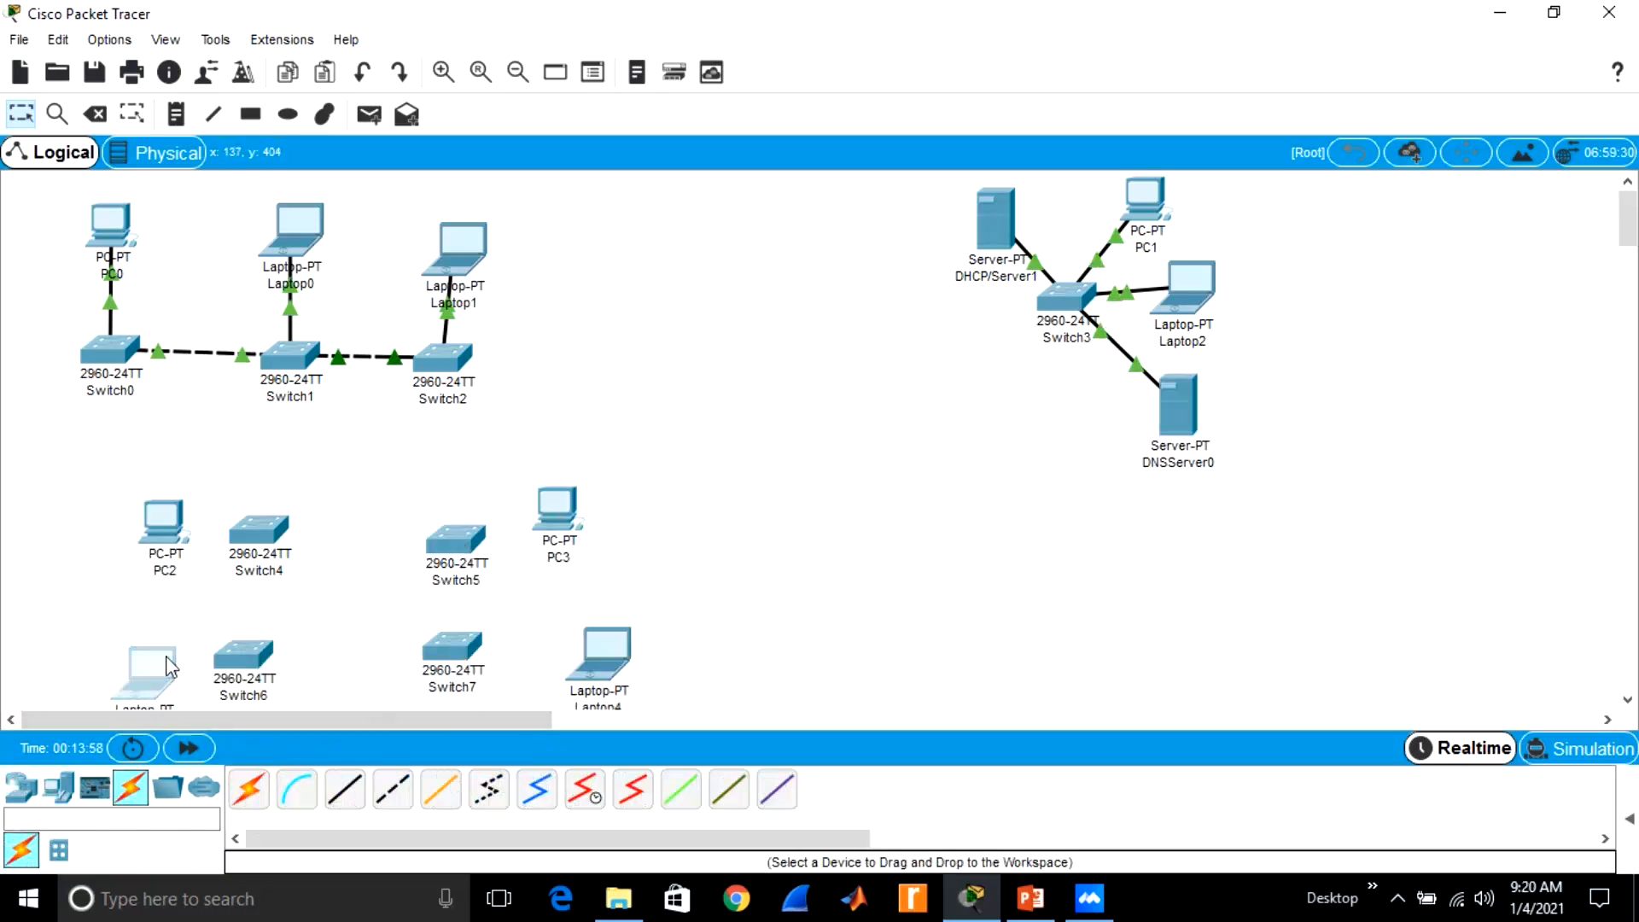
{"action": "left_click", "coordinate": [152, 668]}
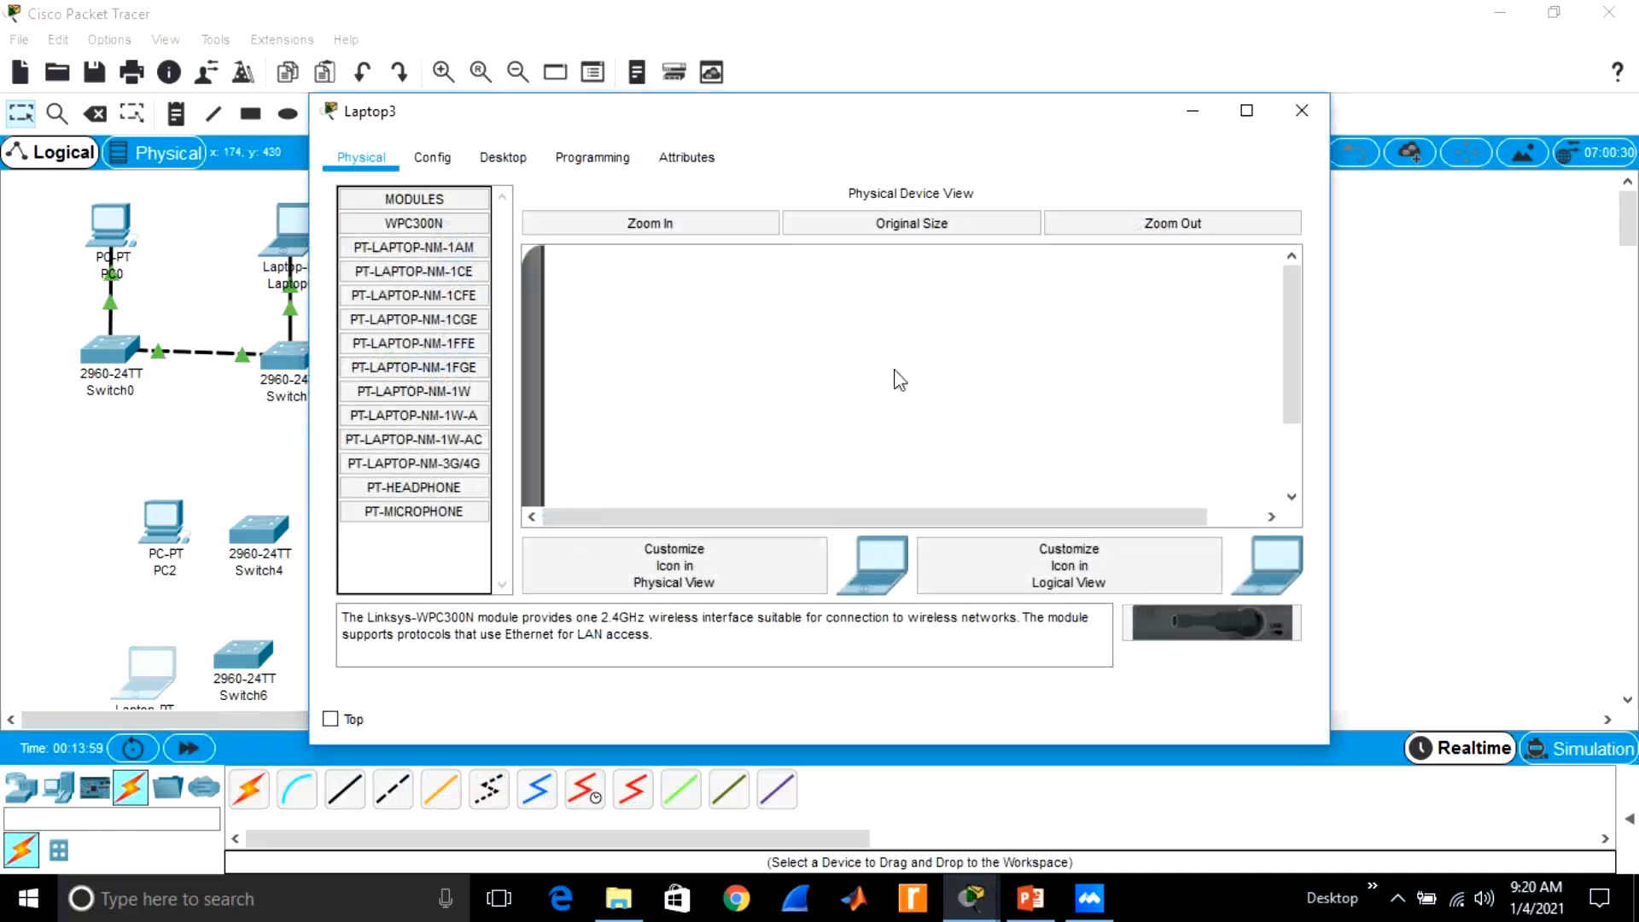
{"action": "left_click", "coordinate": [1302, 112]}
{"action": "left_click", "coordinate": [249, 789]}
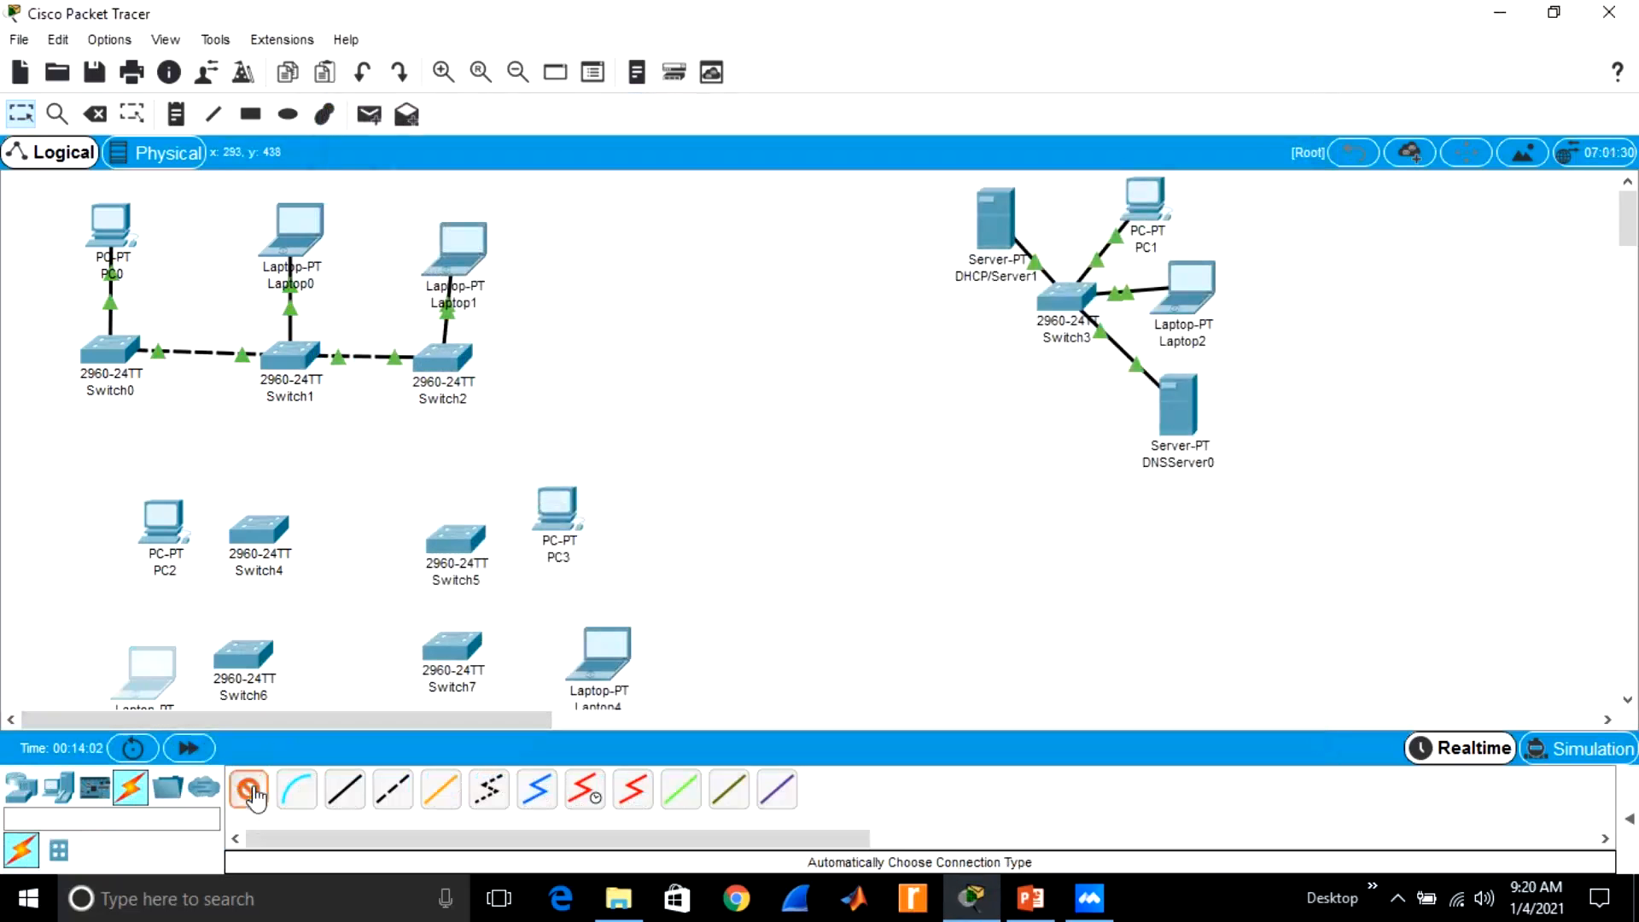
{"action": "left_click", "coordinate": [248, 556]}
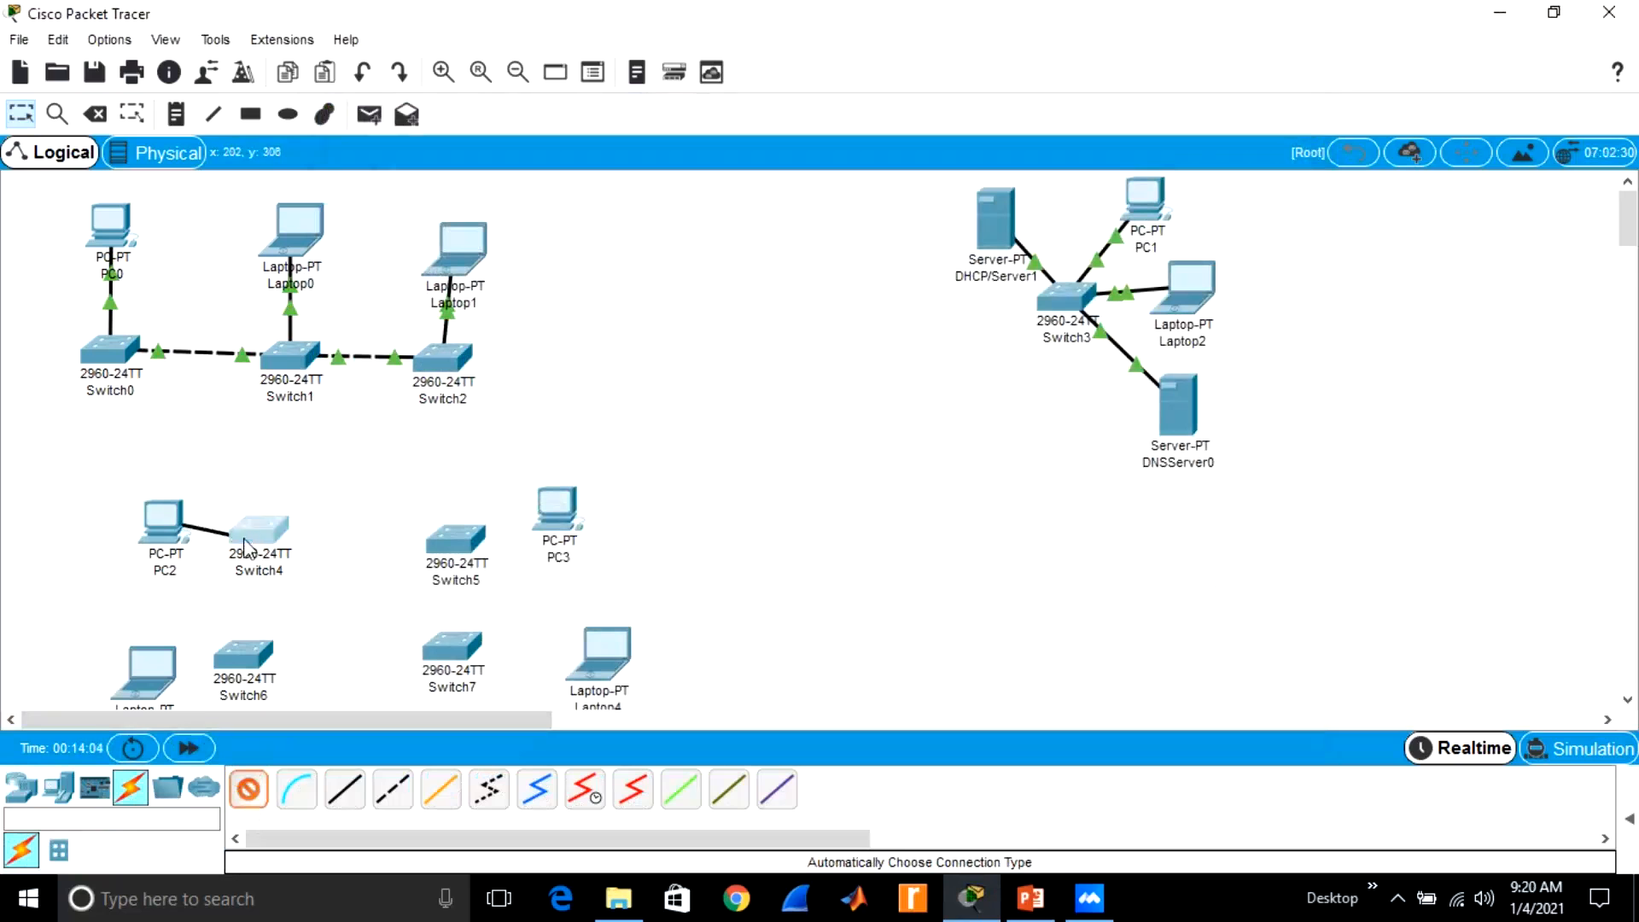
{"action": "left_click", "coordinate": [243, 797]}
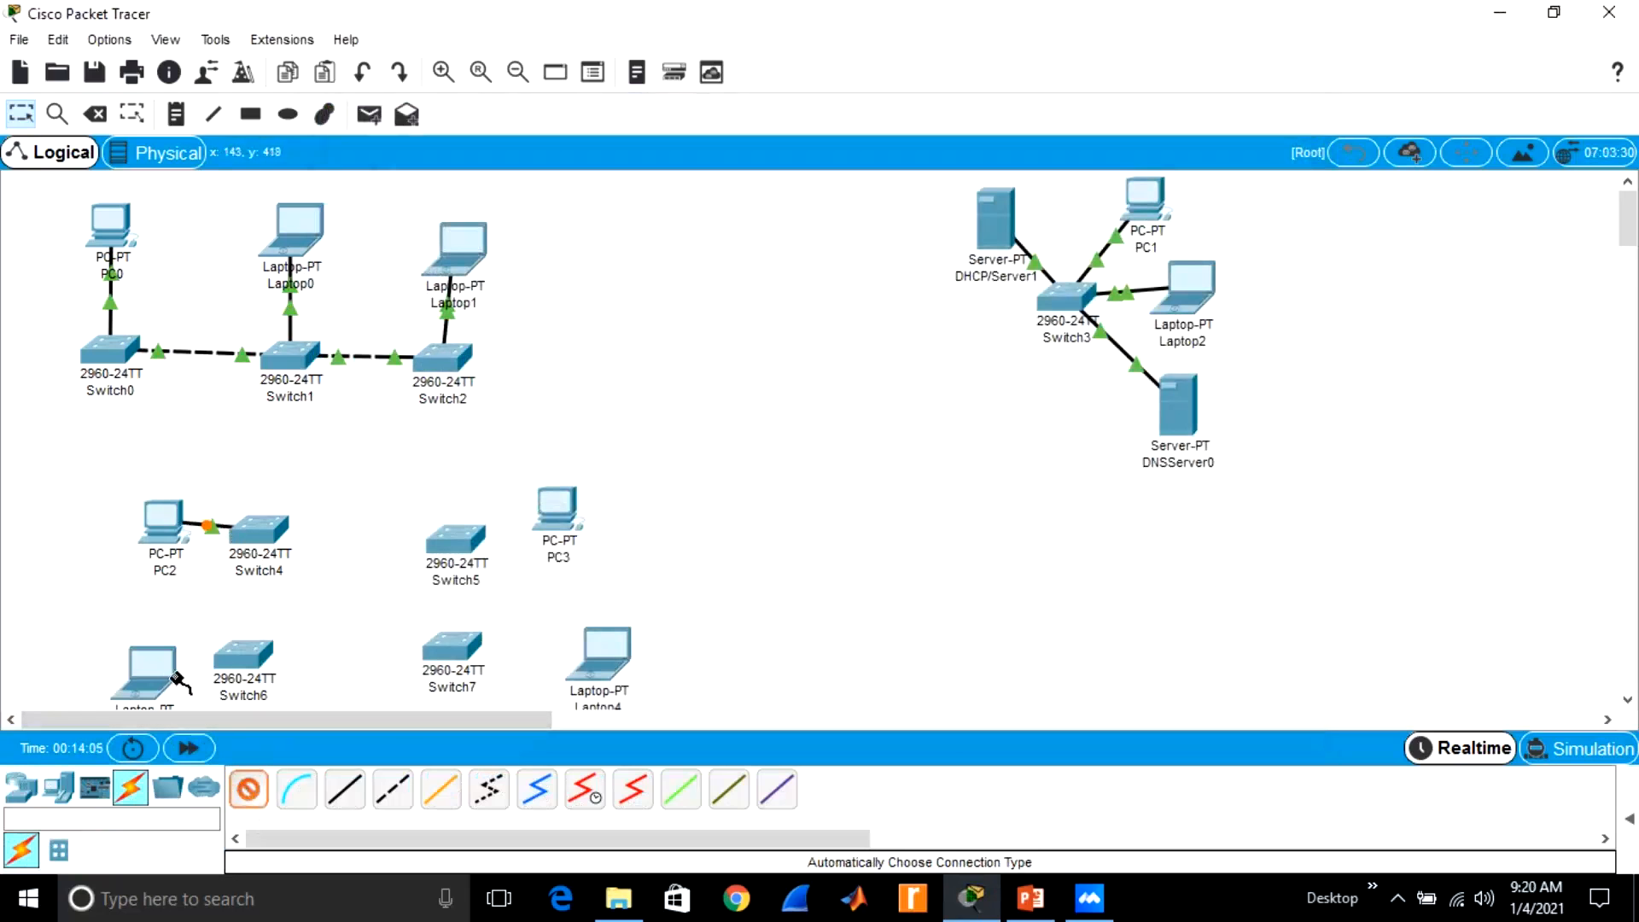
{"action": "left_click", "coordinate": [169, 672]}
{"action": "left_click", "coordinate": [232, 671]}
Connect Laptop4 to Switch7 and PC3 to Switch5 using the automatically chosen connection type
{"action": "left_click", "coordinate": [247, 799]}
{"action": "left_click", "coordinate": [608, 677]}
{"action": "left_click", "coordinate": [452, 649]}
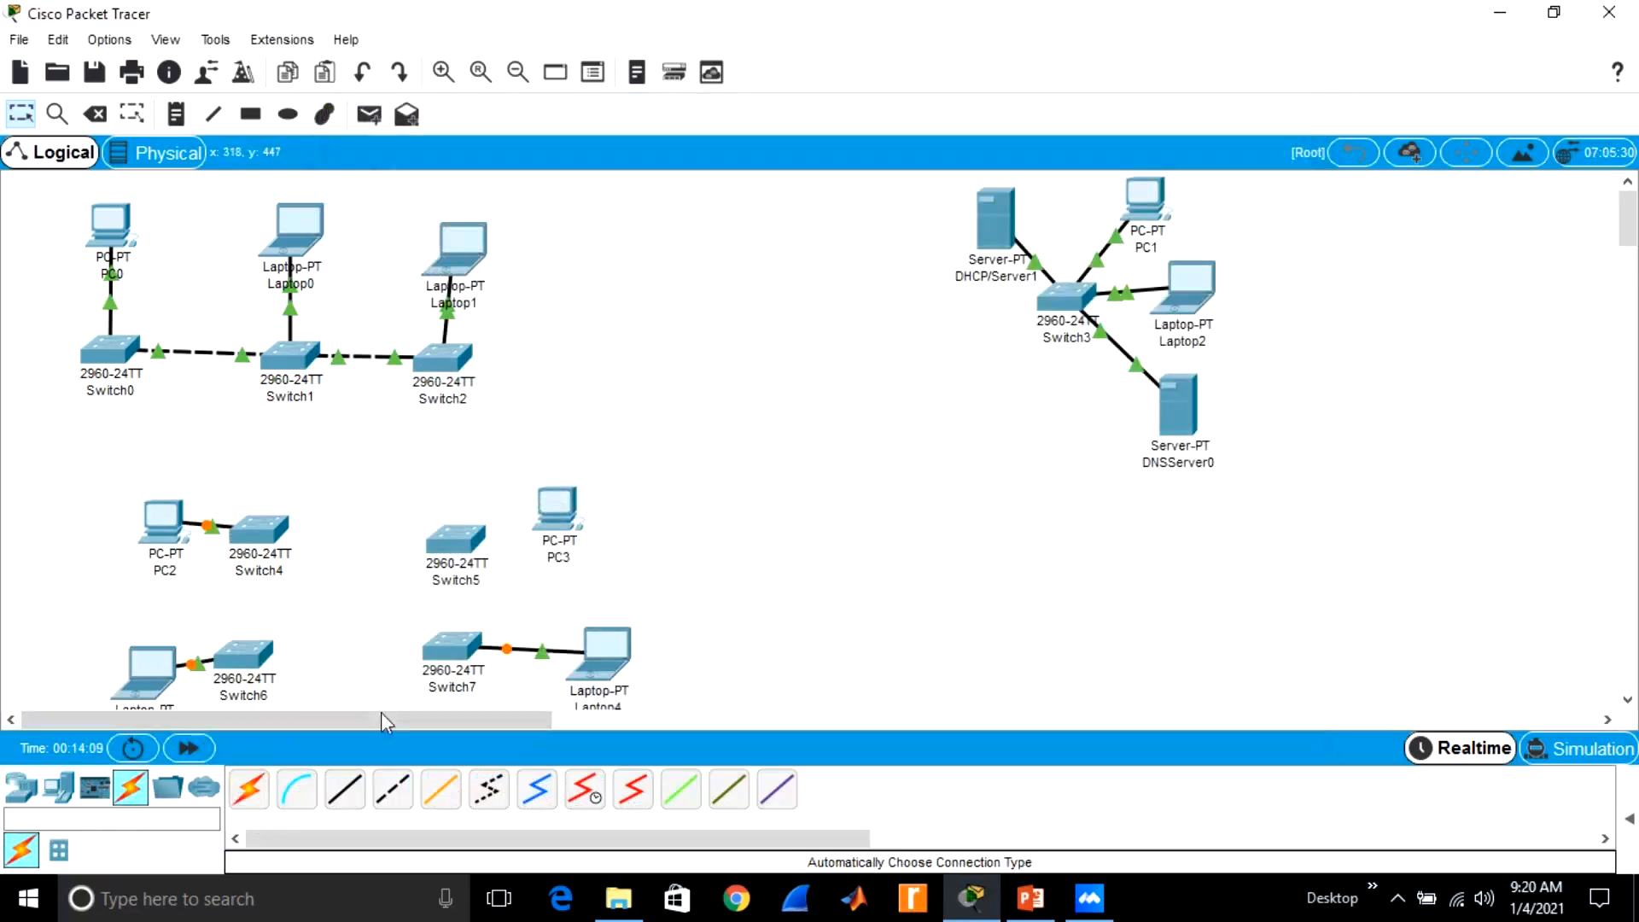
{"action": "left_click", "coordinate": [247, 791]}
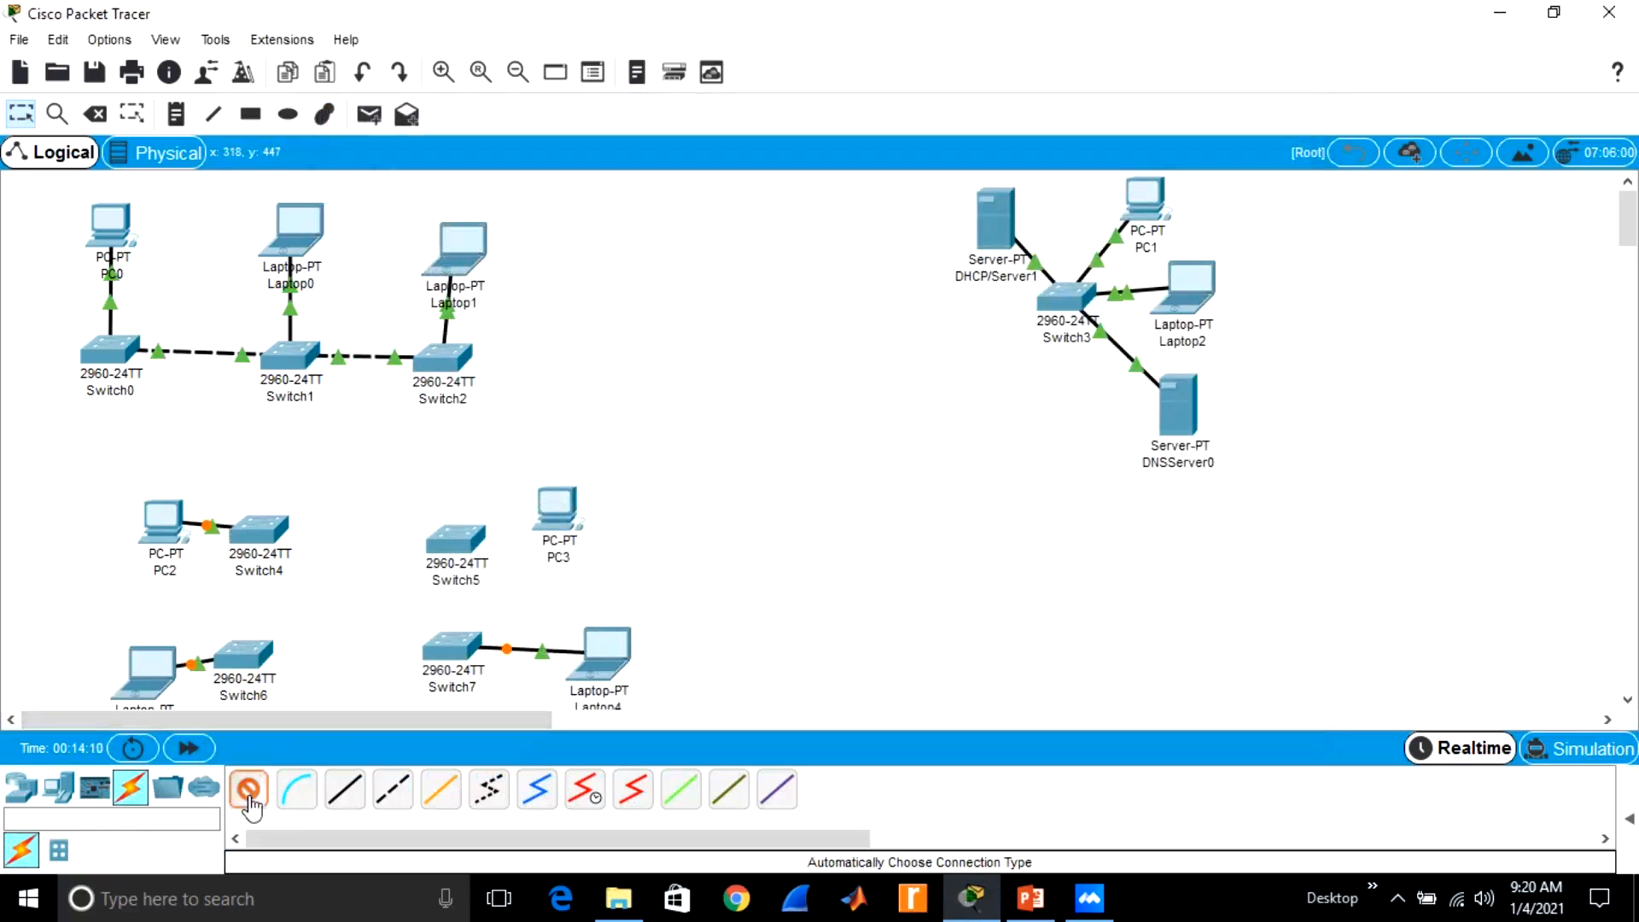
{"action": "left_click", "coordinate": [529, 523]}
{"action": "left_click", "coordinate": [463, 540]}
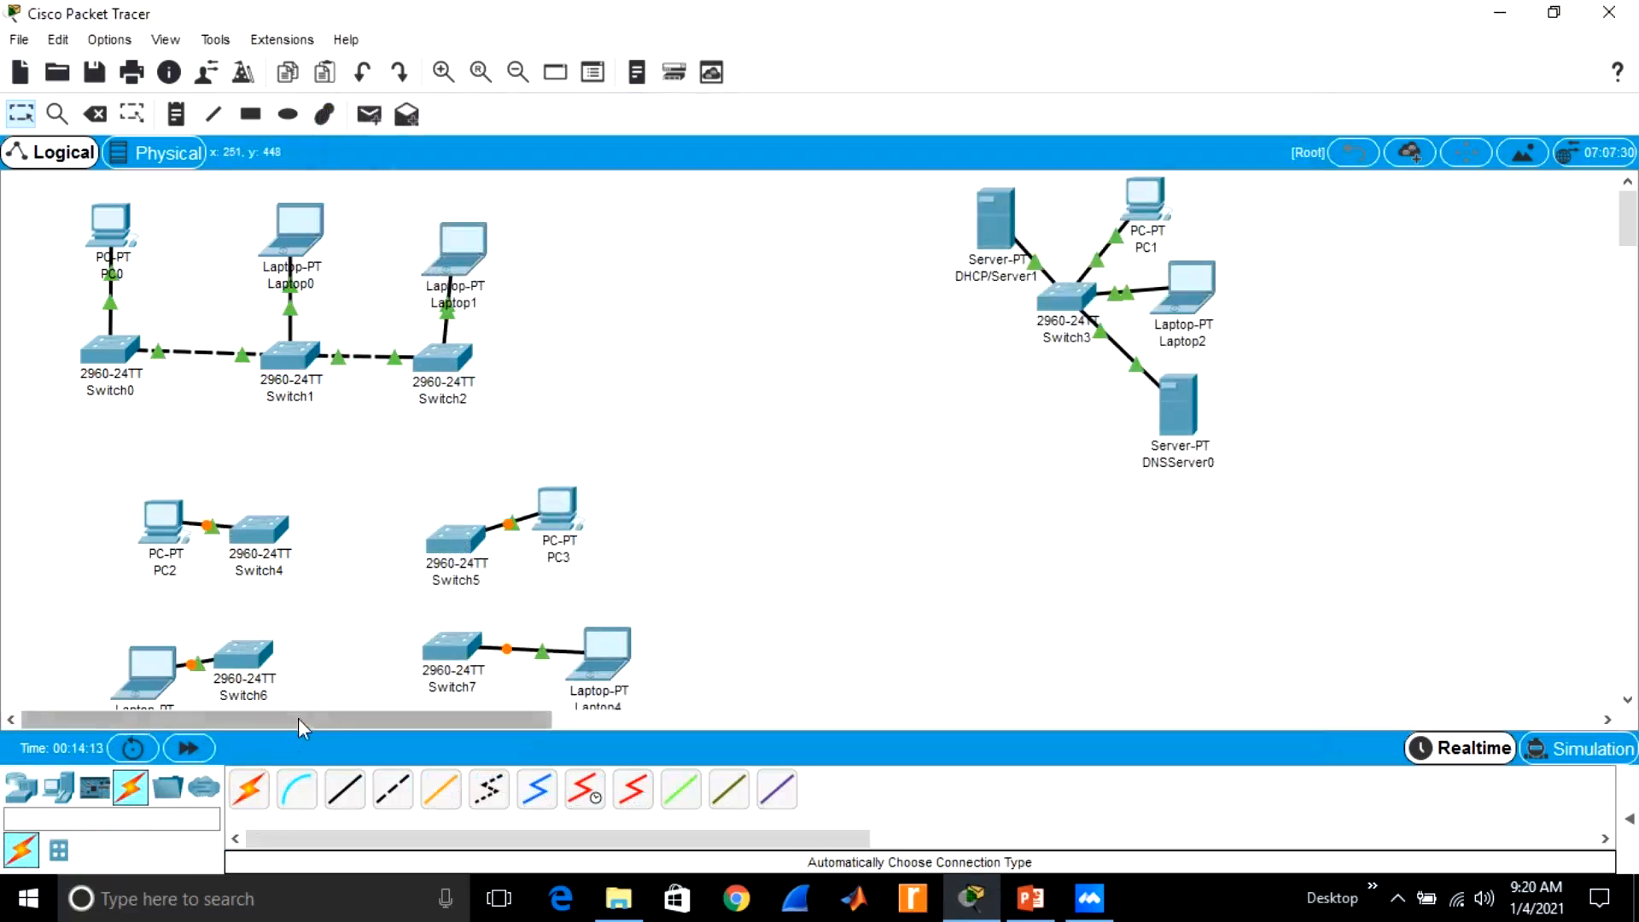
Link Switch4 to both Switch5 and Switch6 using the automatically chosen connection type
{"action": "left_click", "coordinate": [248, 791]}
{"action": "left_click", "coordinate": [455, 539]}
{"action": "left_click", "coordinate": [282, 529]}
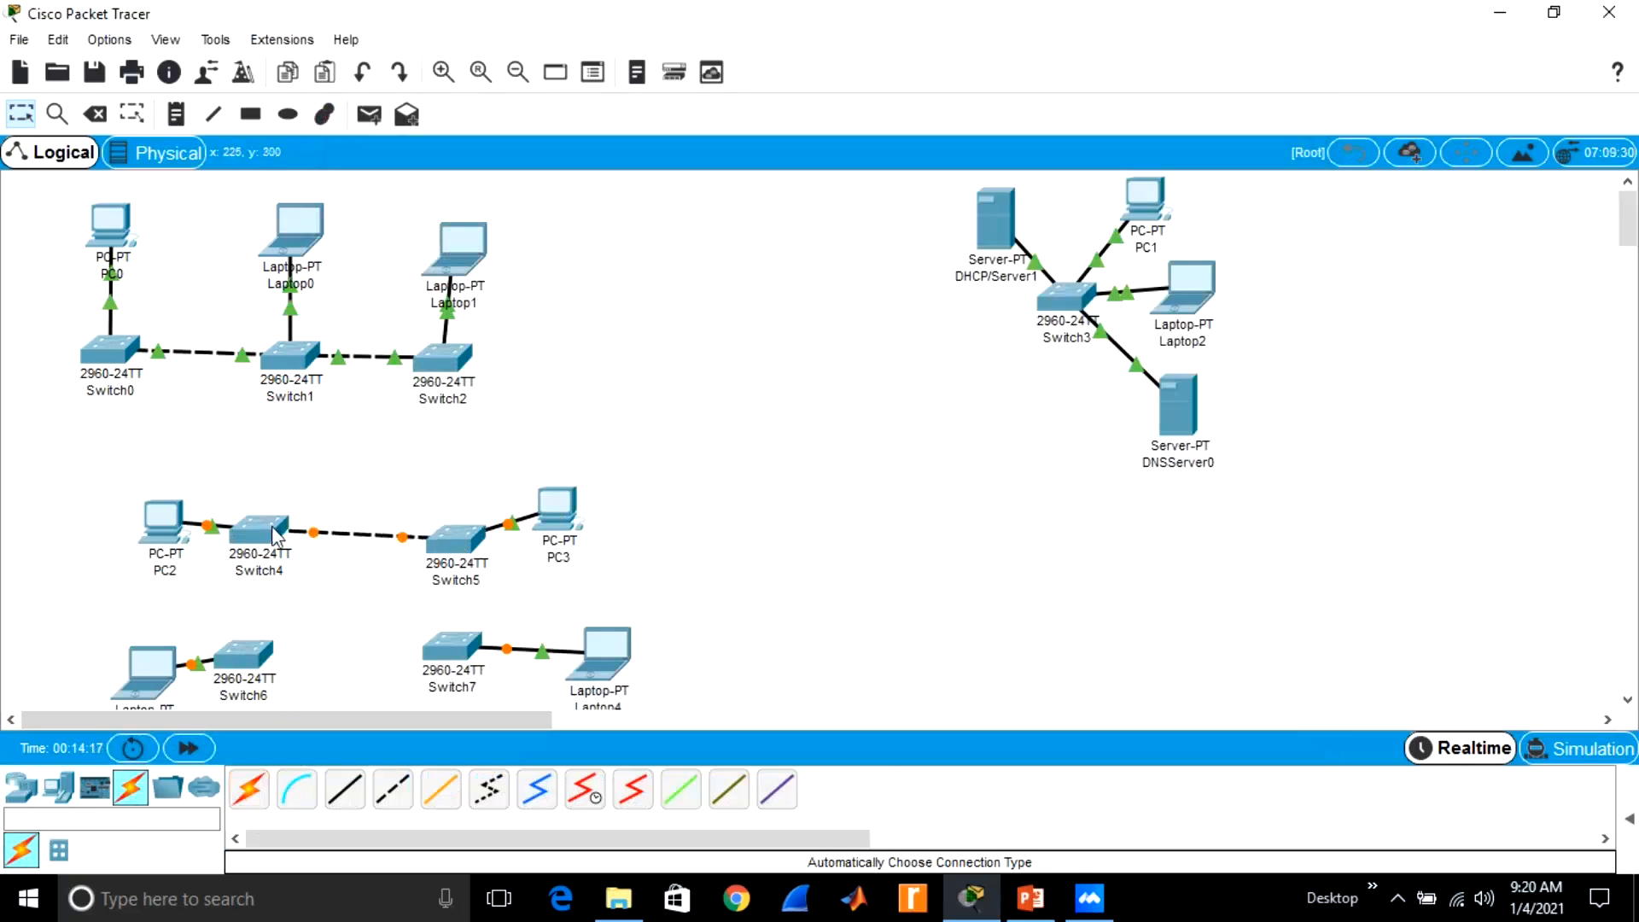
{"action": "left_click", "coordinate": [251, 794]}
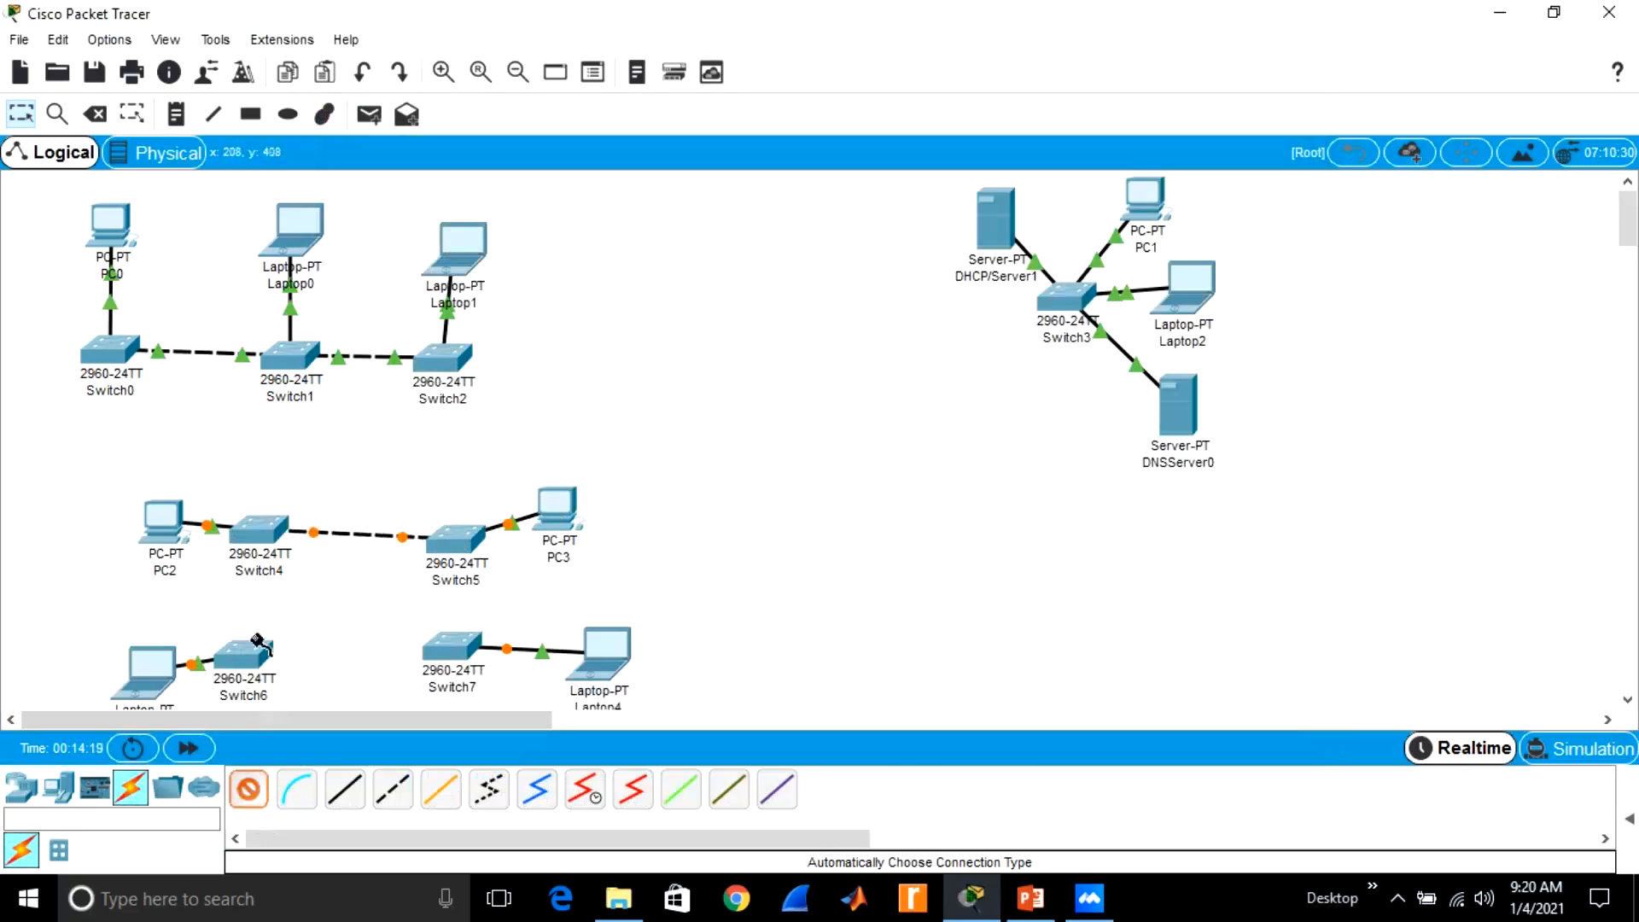
{"action": "left_click", "coordinate": [260, 543]}
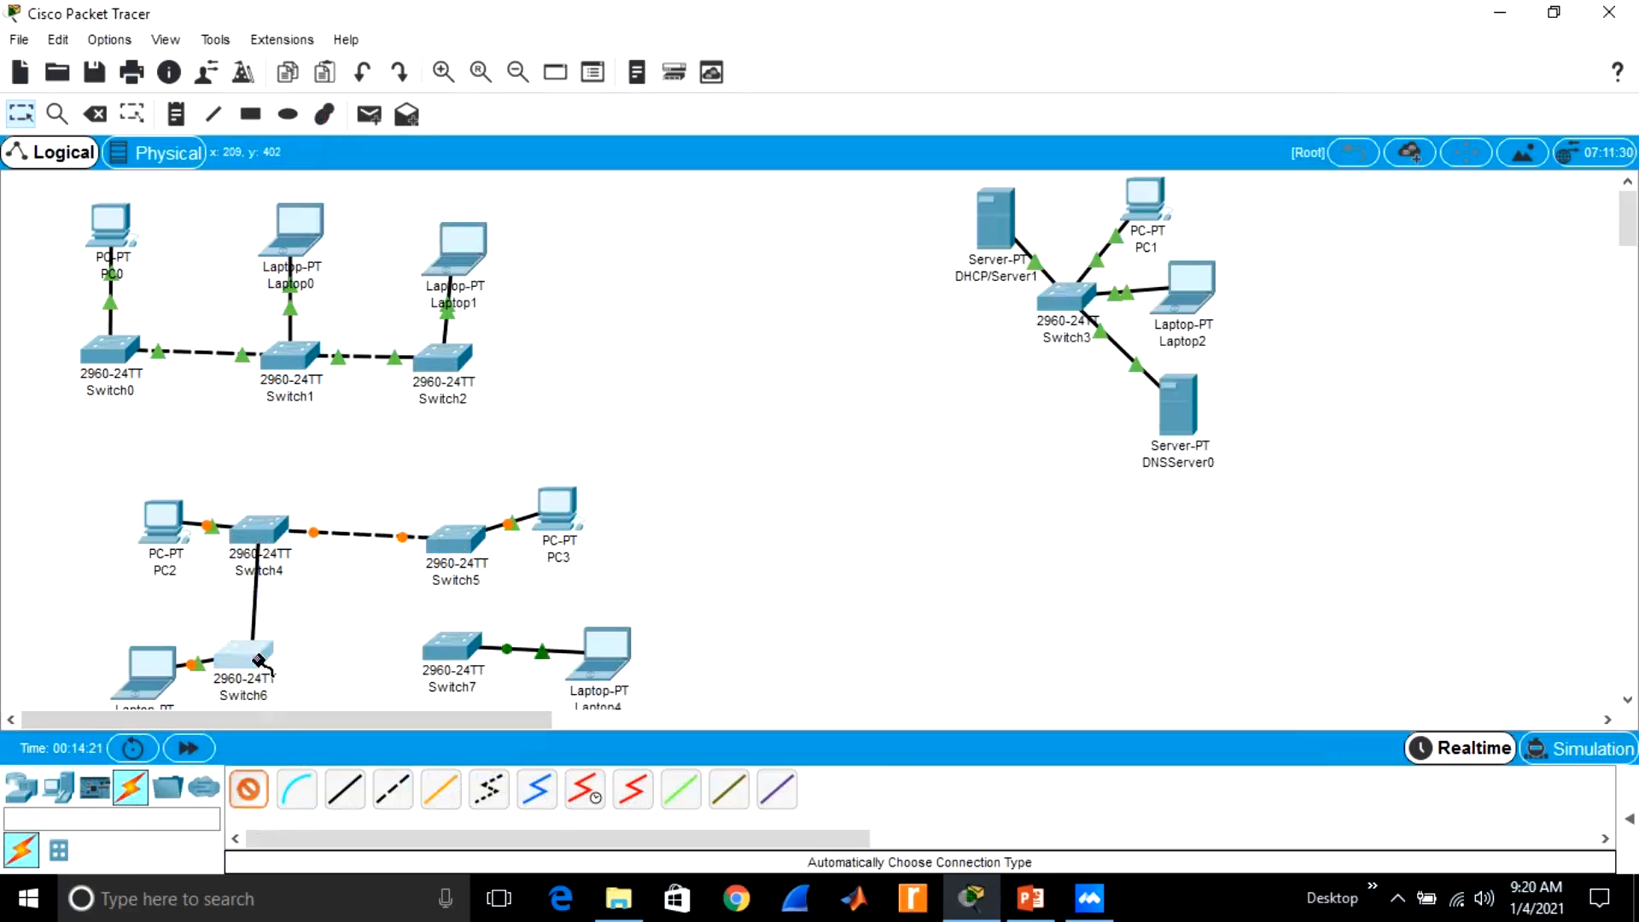
{"action": "left_click", "coordinate": [253, 664]}
Link Switch7 to both Switch6 and Switch5 using the automatically chosen connection type
{"action": "left_click", "coordinate": [252, 791]}
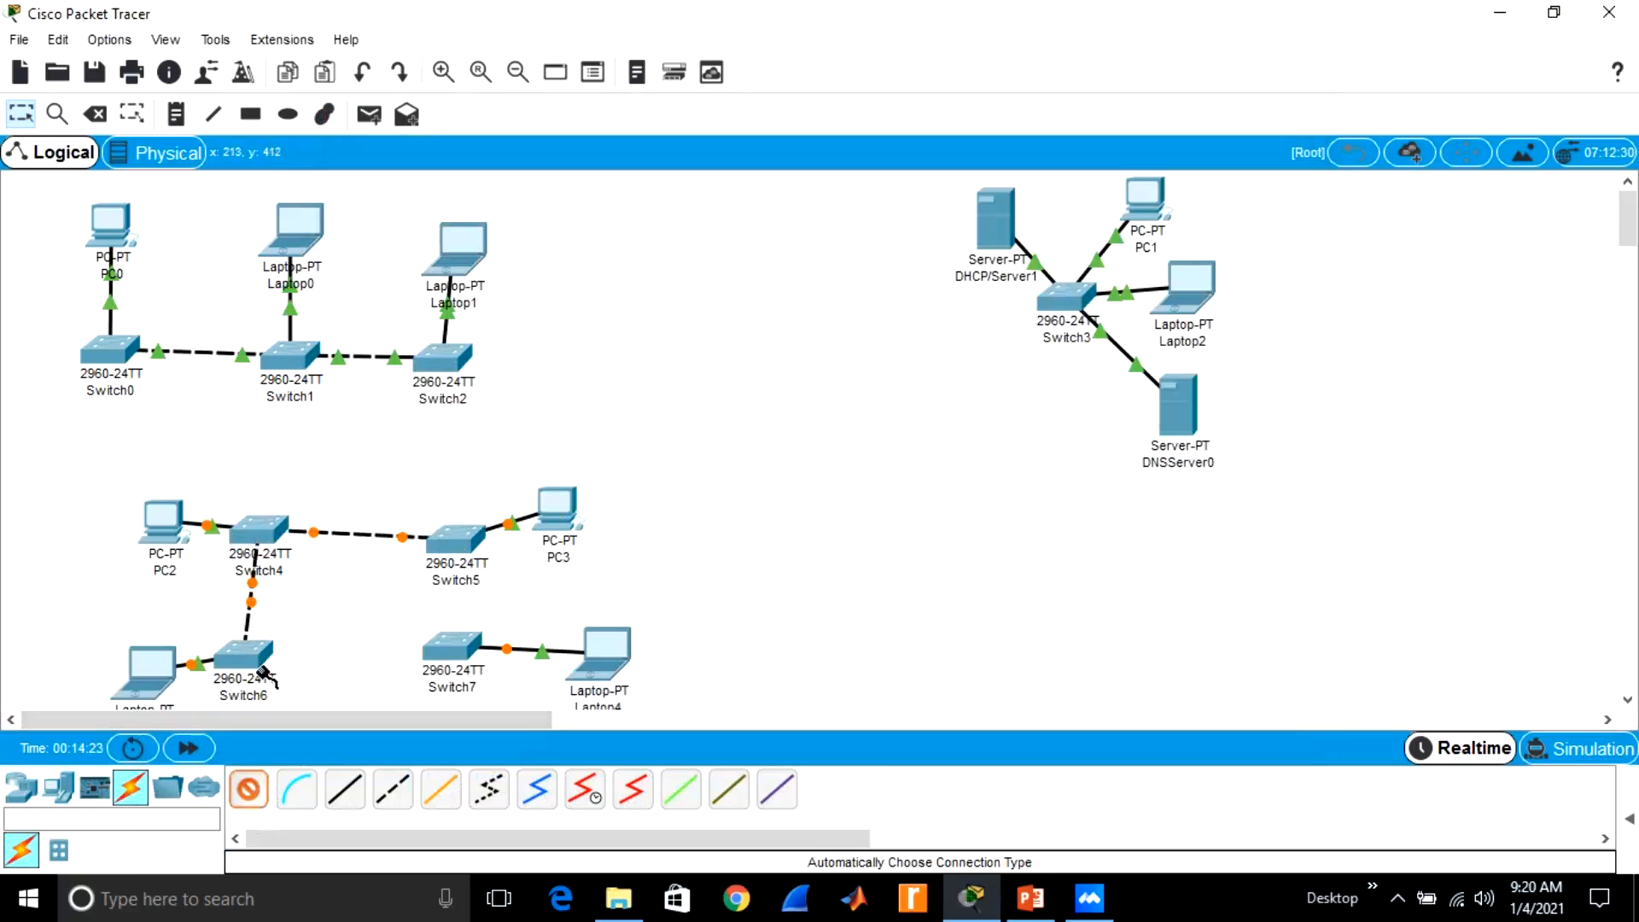
{"action": "left_click", "coordinate": [254, 659]}
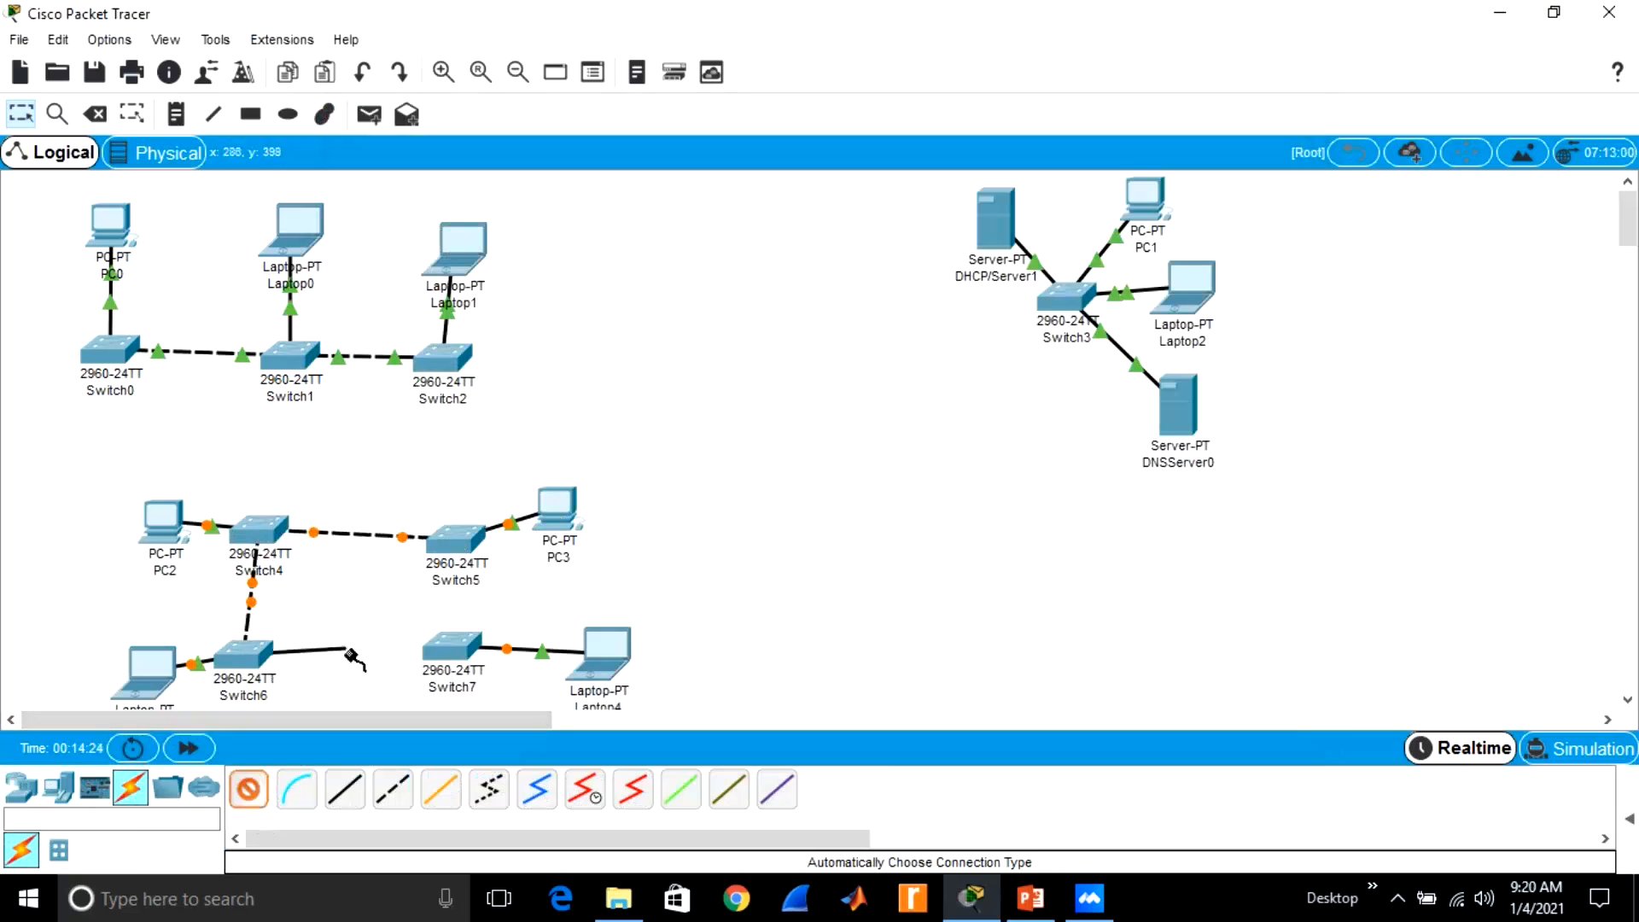
{"action": "left_click", "coordinate": [434, 658]}
{"action": "left_click", "coordinate": [248, 789]}
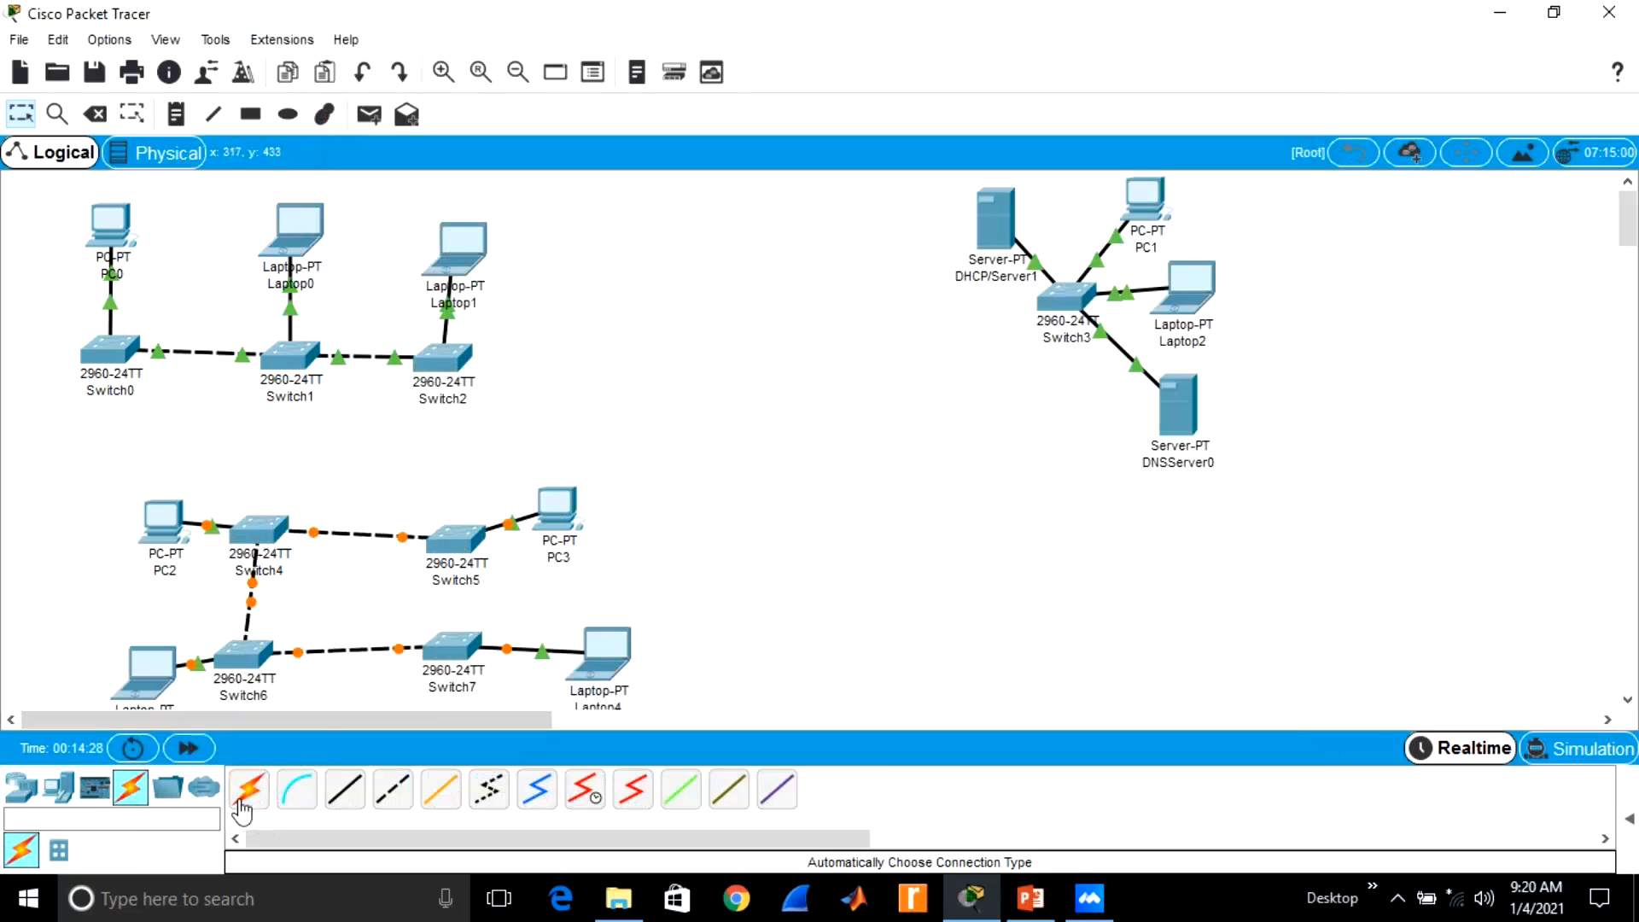
{"action": "left_click", "coordinate": [466, 645]}
{"action": "left_click", "coordinate": [458, 542]}
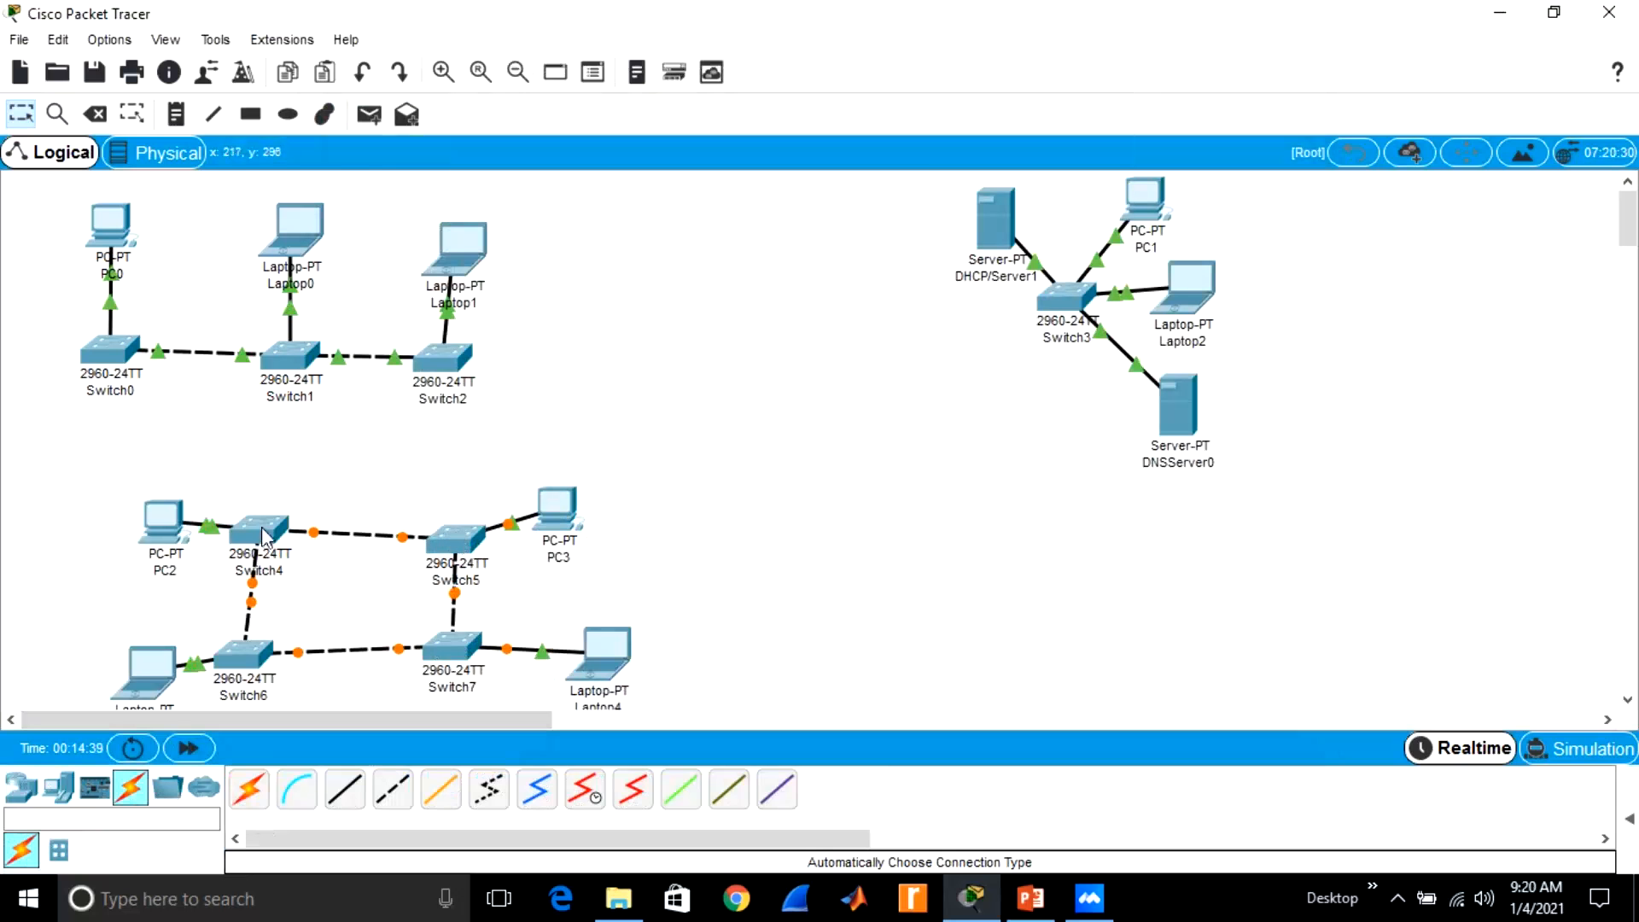
Place four 2960 switches in a two-by-two layout in the open area below the Switch3 group
{"action": "mouse_move", "coordinate": [264, 536]}
{"action": "left_click", "coordinate": [24, 793]}
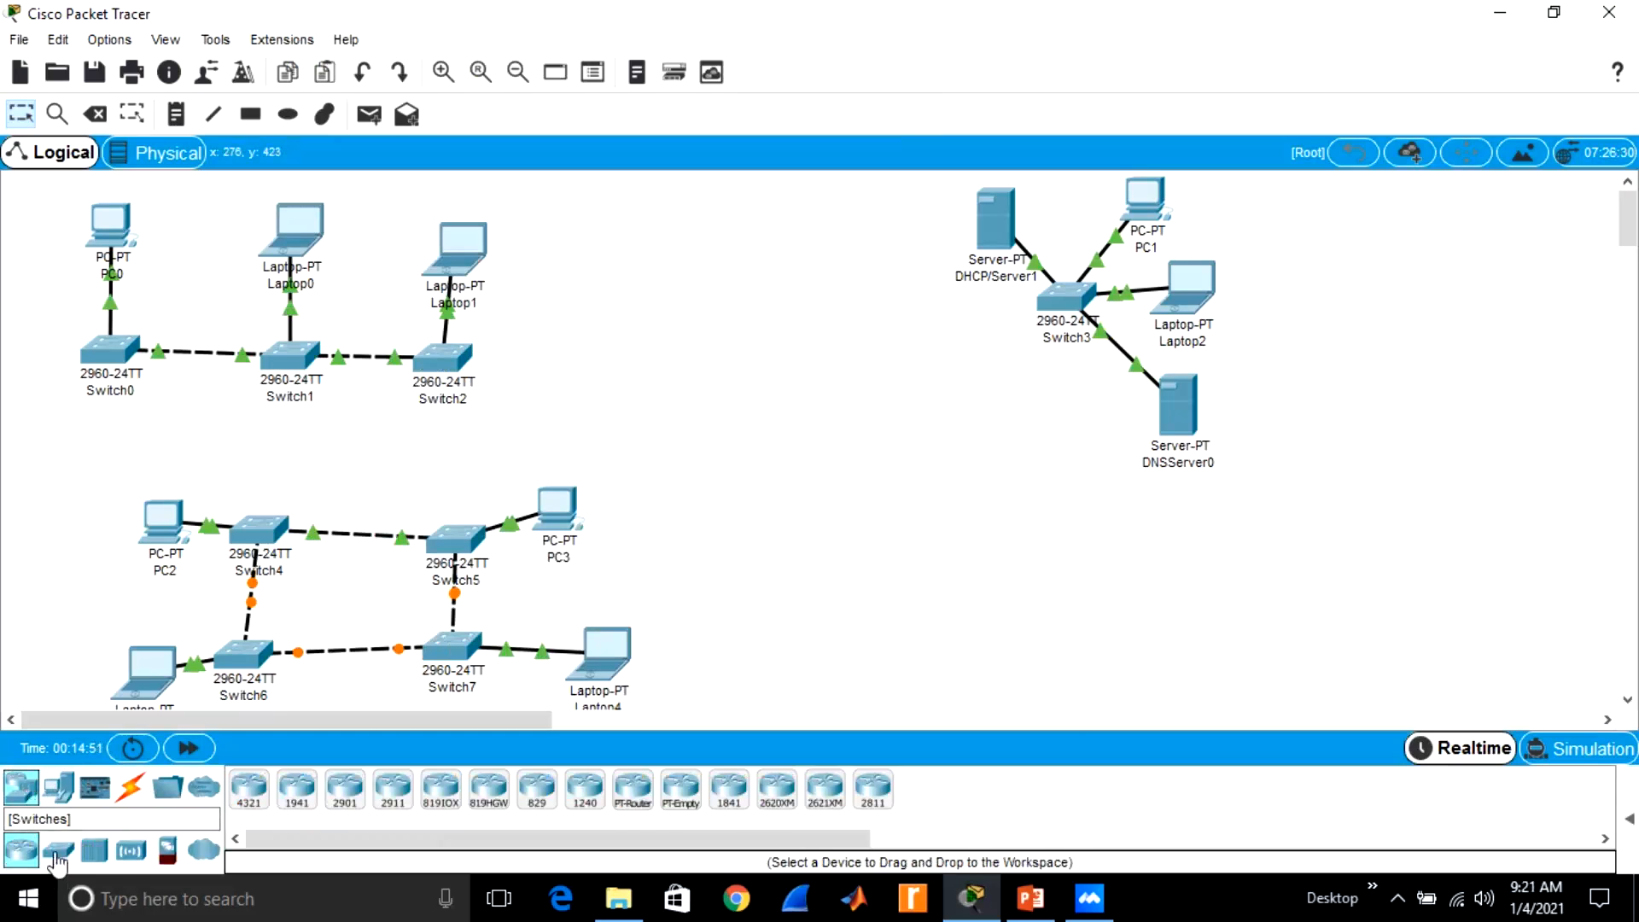
{"action": "left_click", "coordinate": [59, 850]}
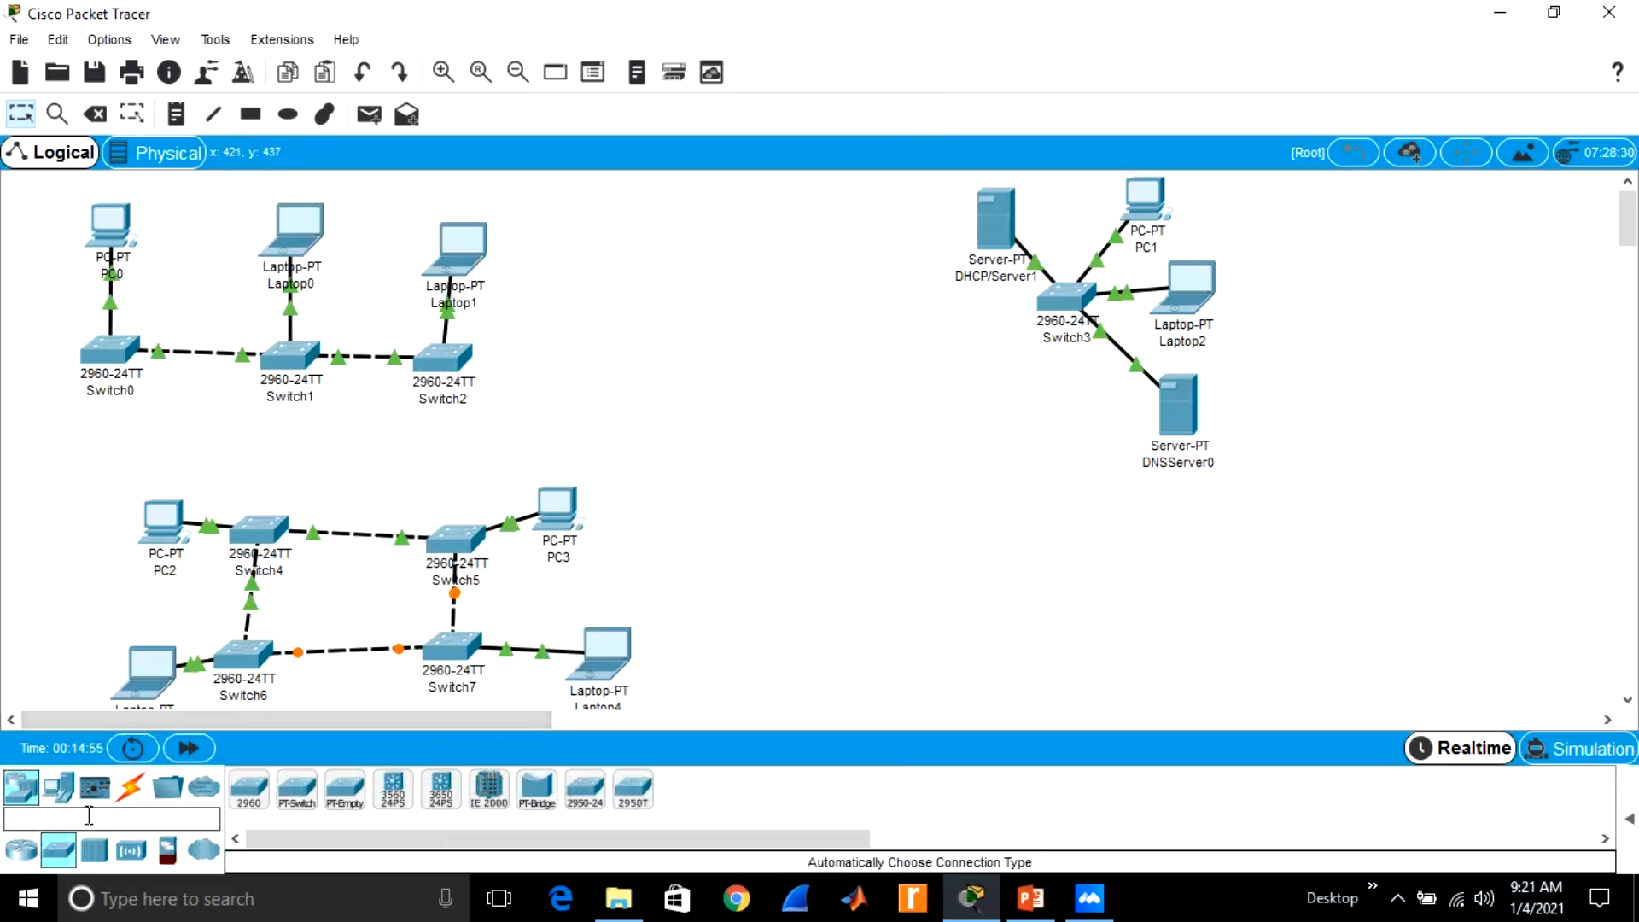
{"action": "left_click", "coordinate": [250, 790]}
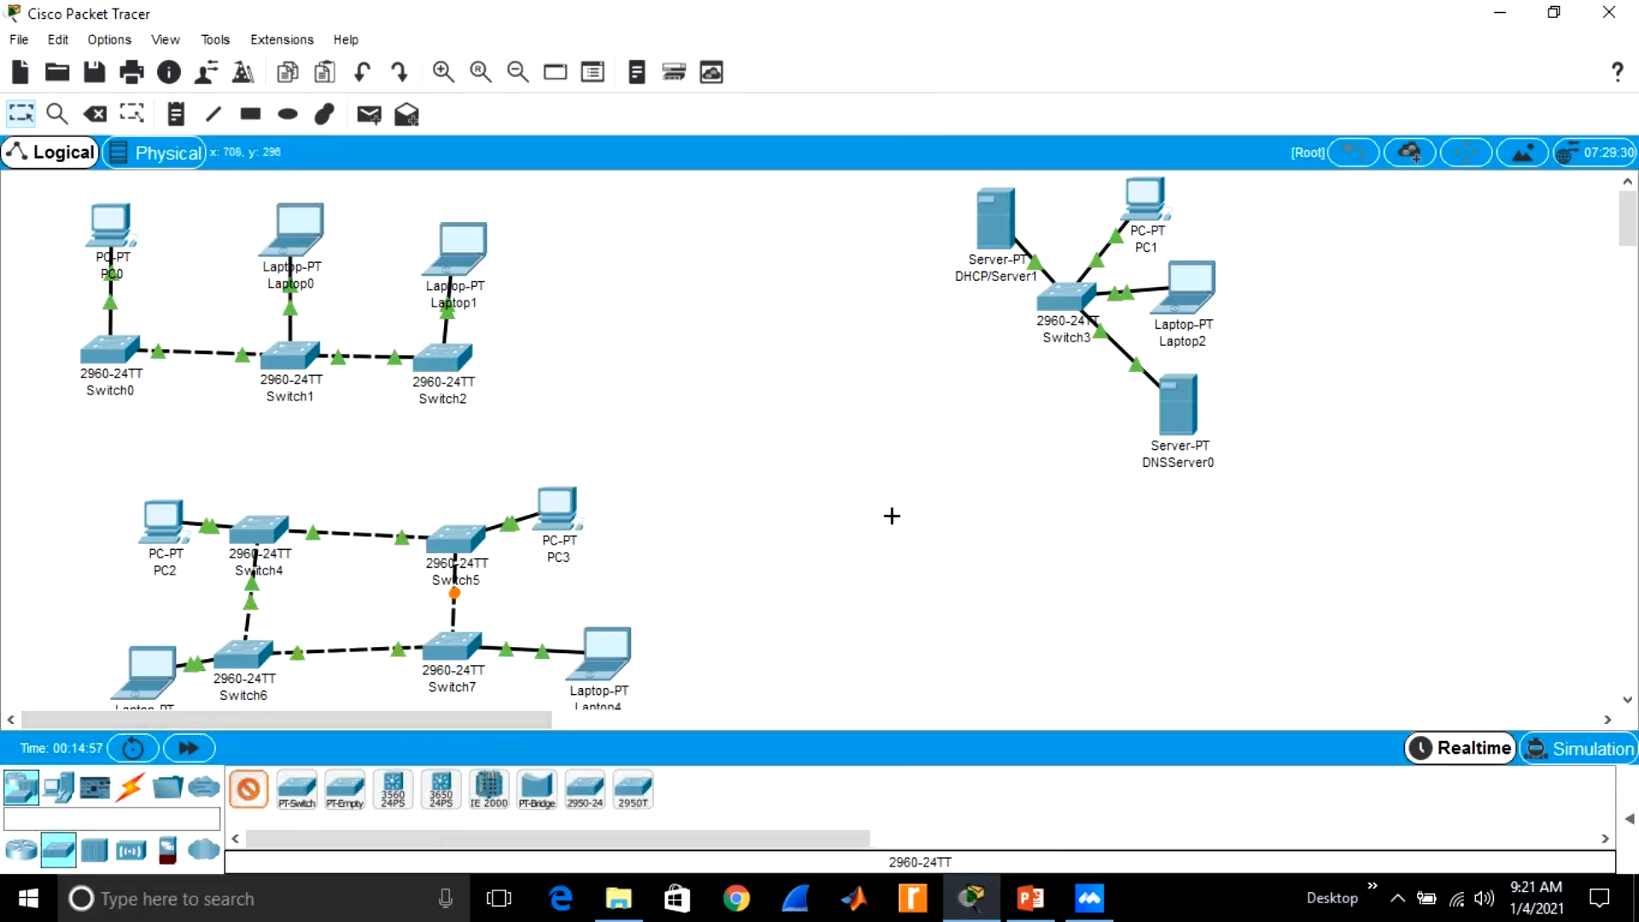
{"action": "left_click", "coordinate": [992, 534]}
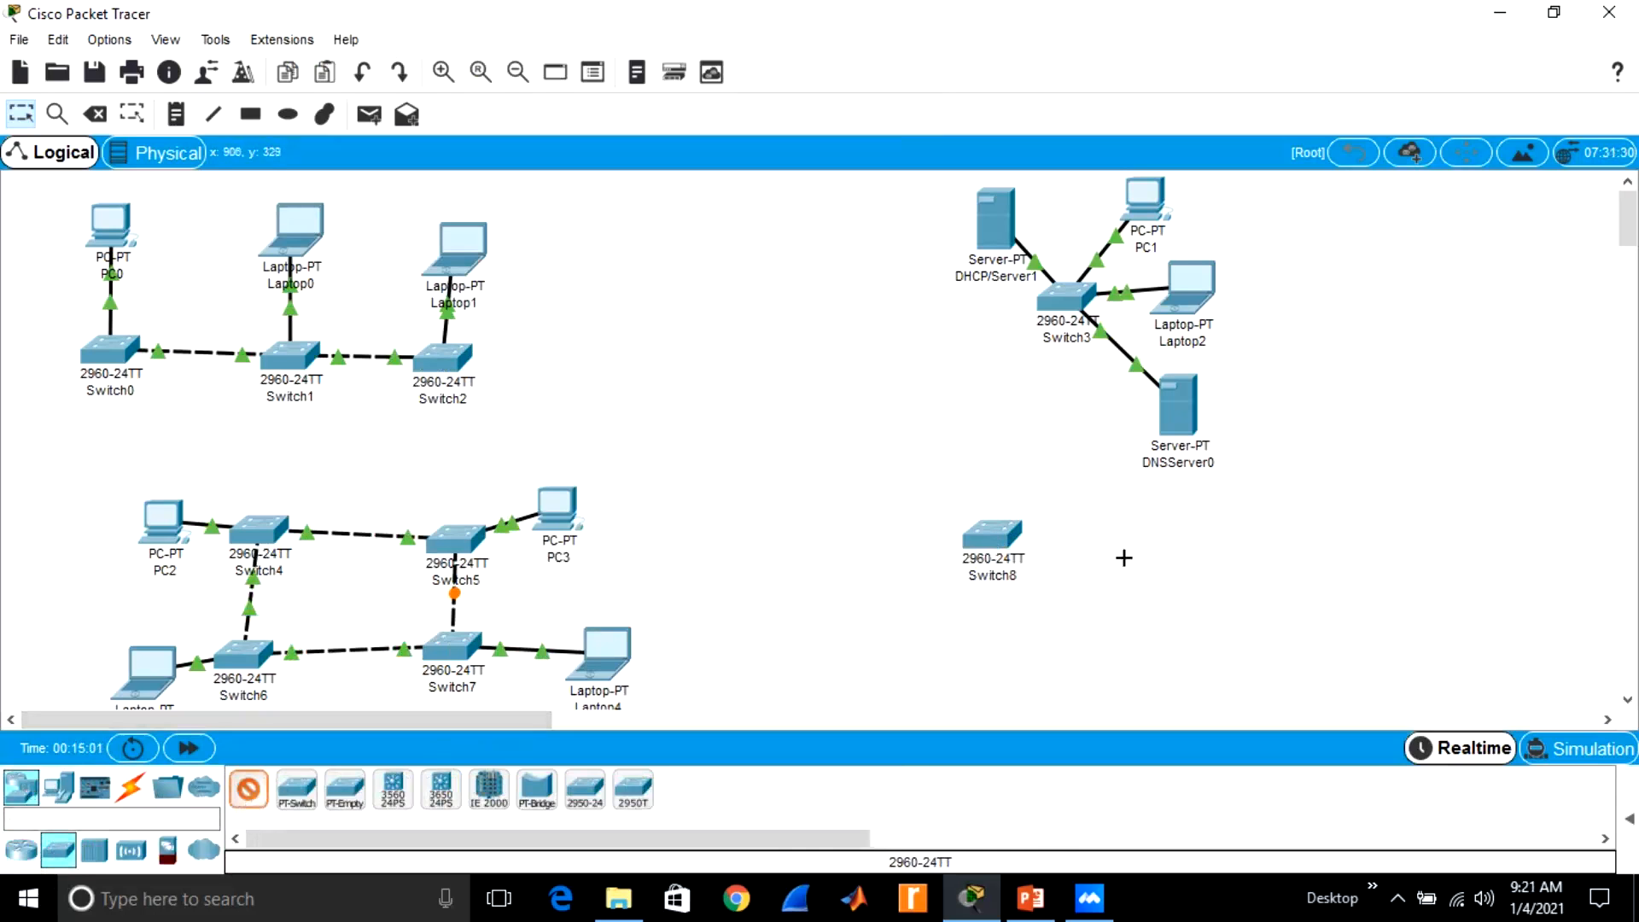
{"action": "left_click", "coordinate": [1198, 535]}
{"action": "left_click", "coordinate": [250, 801]}
{"action": "left_click", "coordinate": [973, 629]}
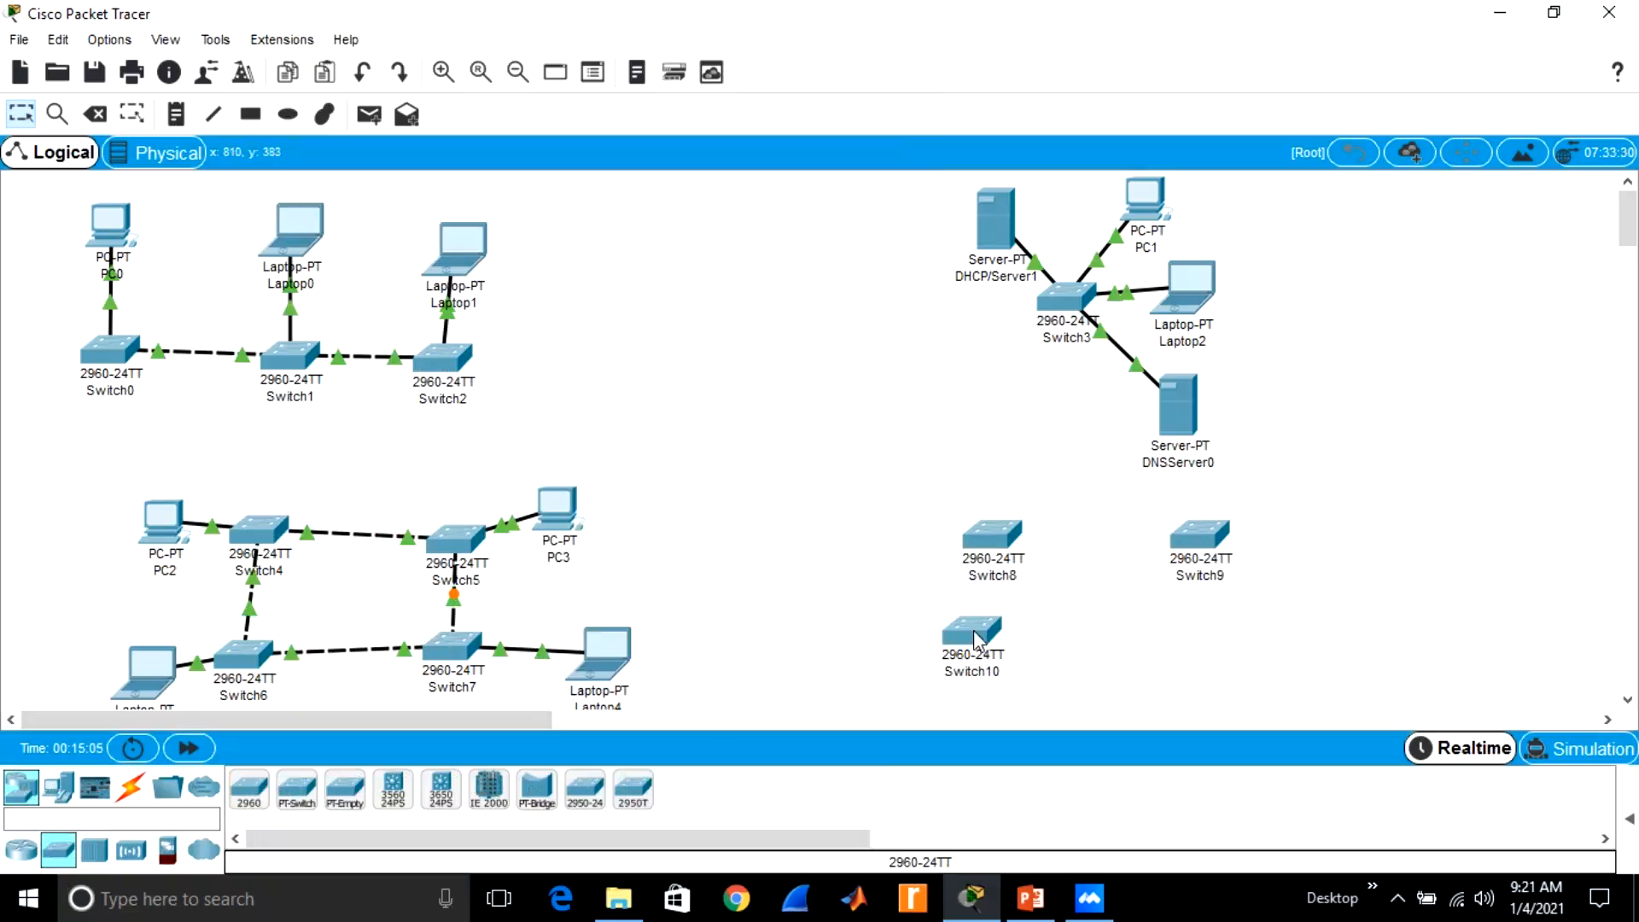
{"action": "left_click", "coordinate": [247, 789]}
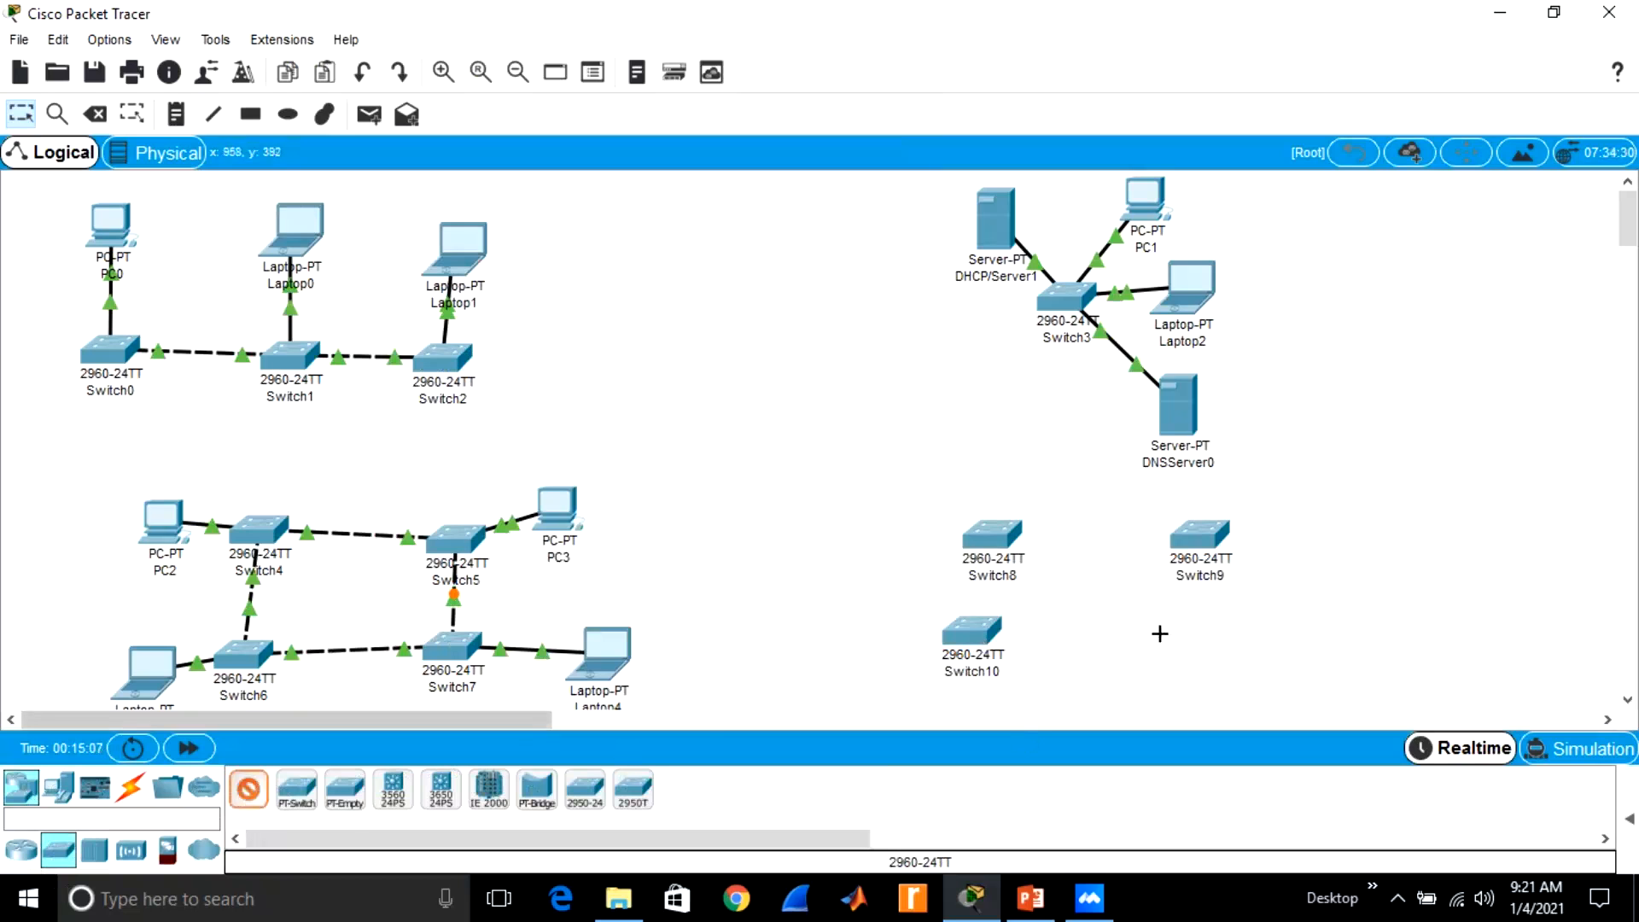
{"action": "left_click", "coordinate": [1196, 638]}
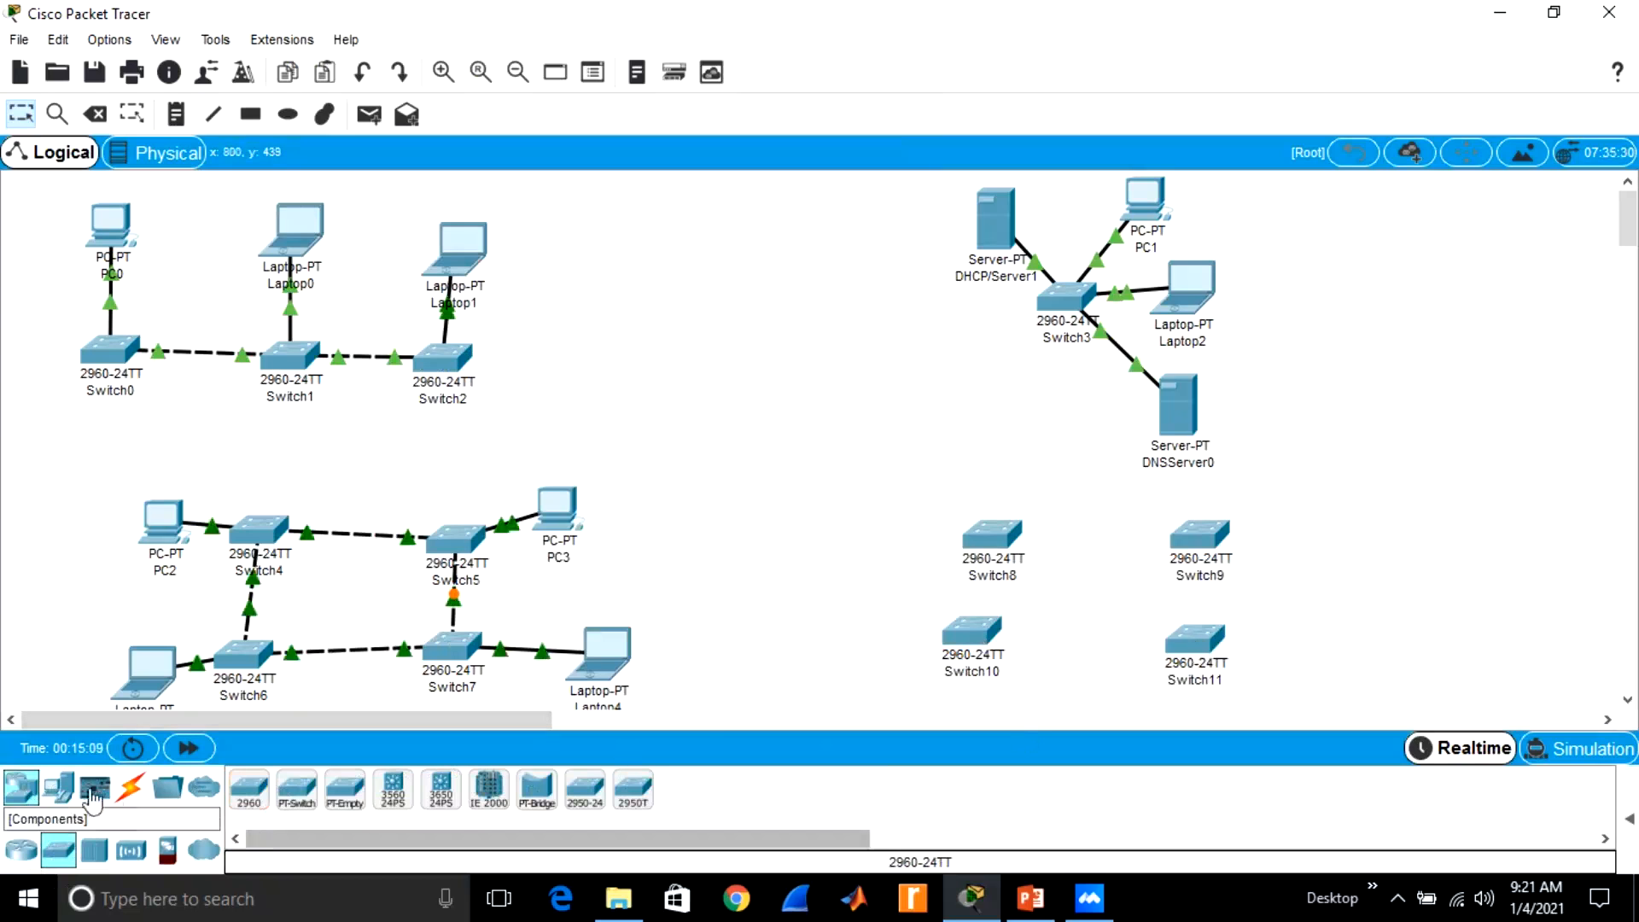
Add a PC on the outer side of Switch8 and a laptop on the outer side of Switch10
{"action": "left_click", "coordinate": [58, 786]}
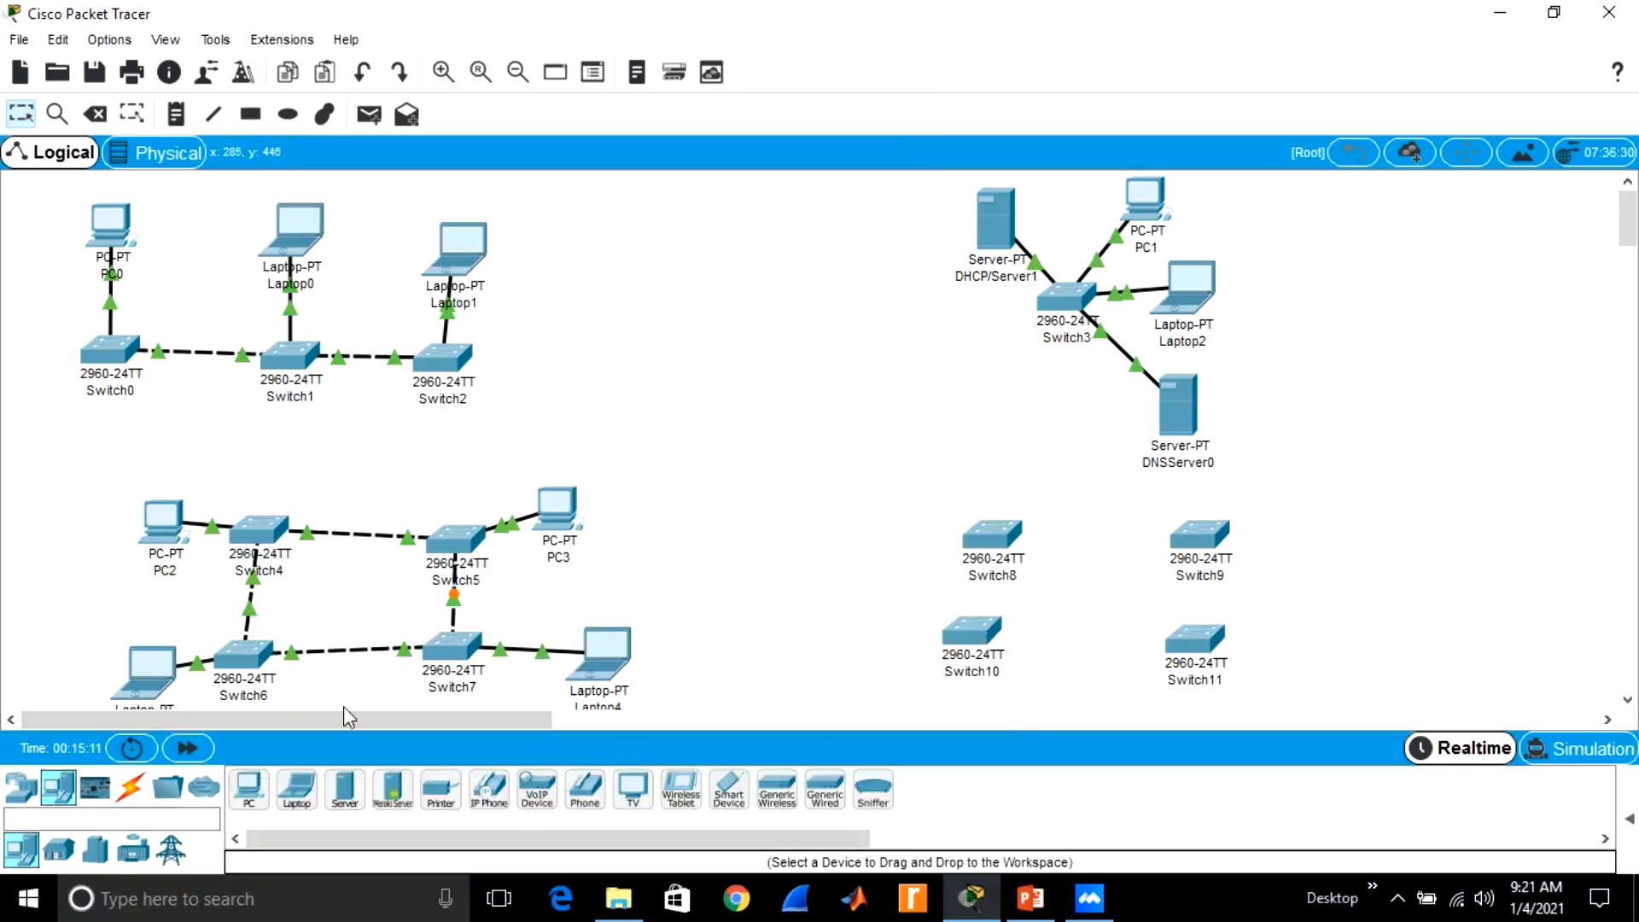
{"action": "left_click", "coordinate": [250, 789]}
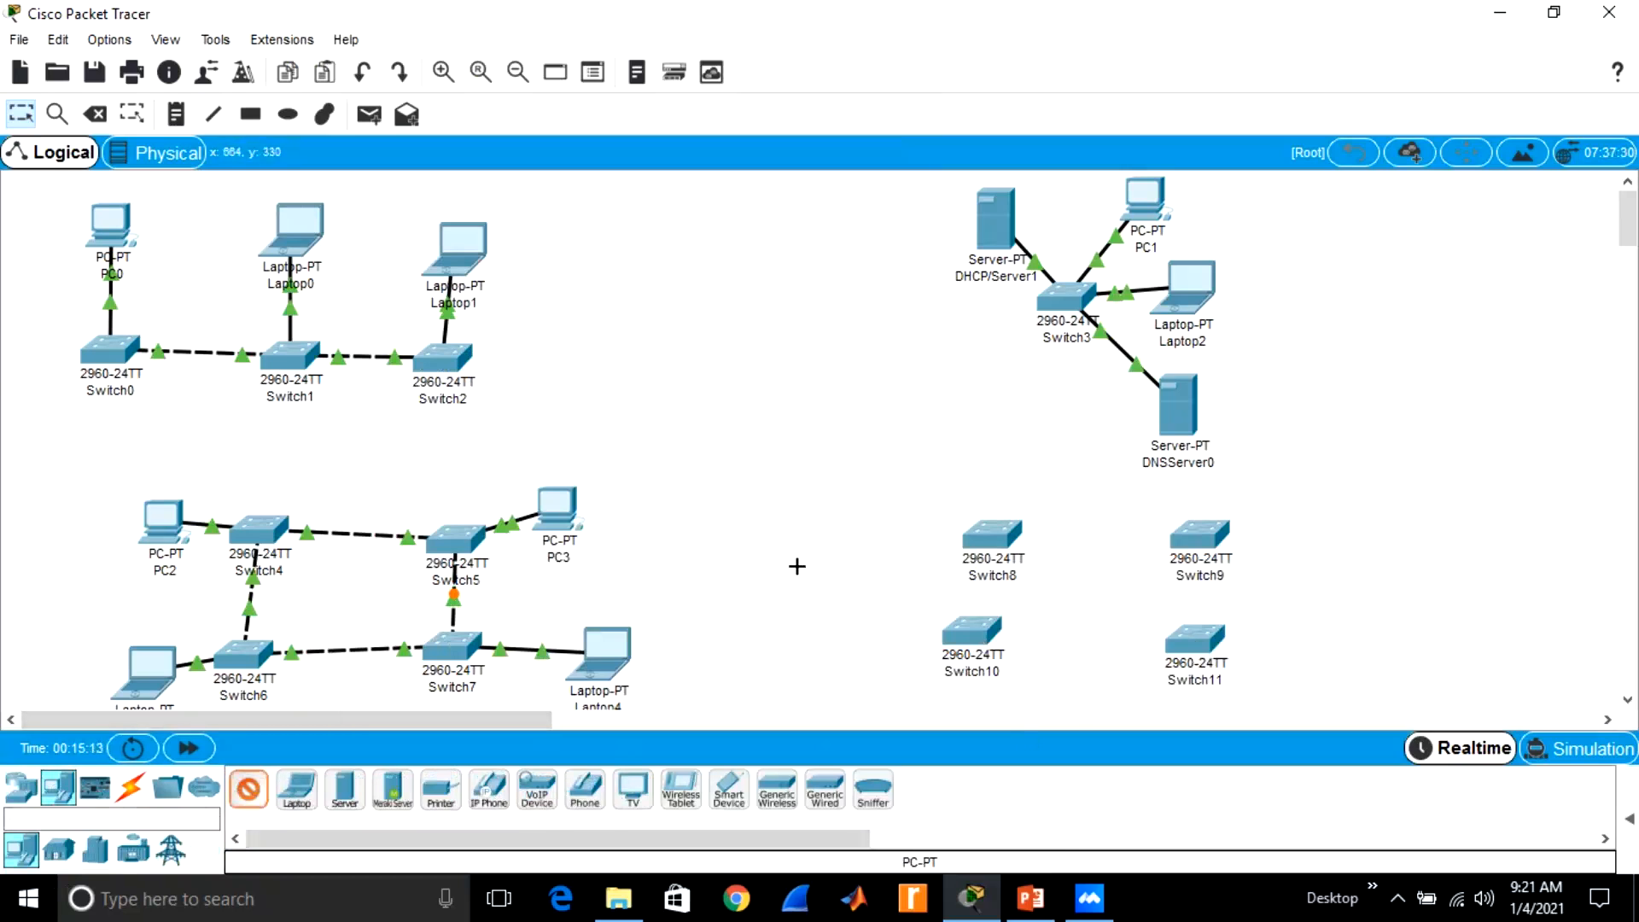
{"action": "left_click", "coordinate": [851, 498]}
{"action": "left_click", "coordinate": [295, 793]}
{"action": "left_click", "coordinate": [840, 676]}
Add a laptop on the outer side of Switch11 and a PC on the outer side of Switch9
{"action": "left_click", "coordinate": [295, 796]}
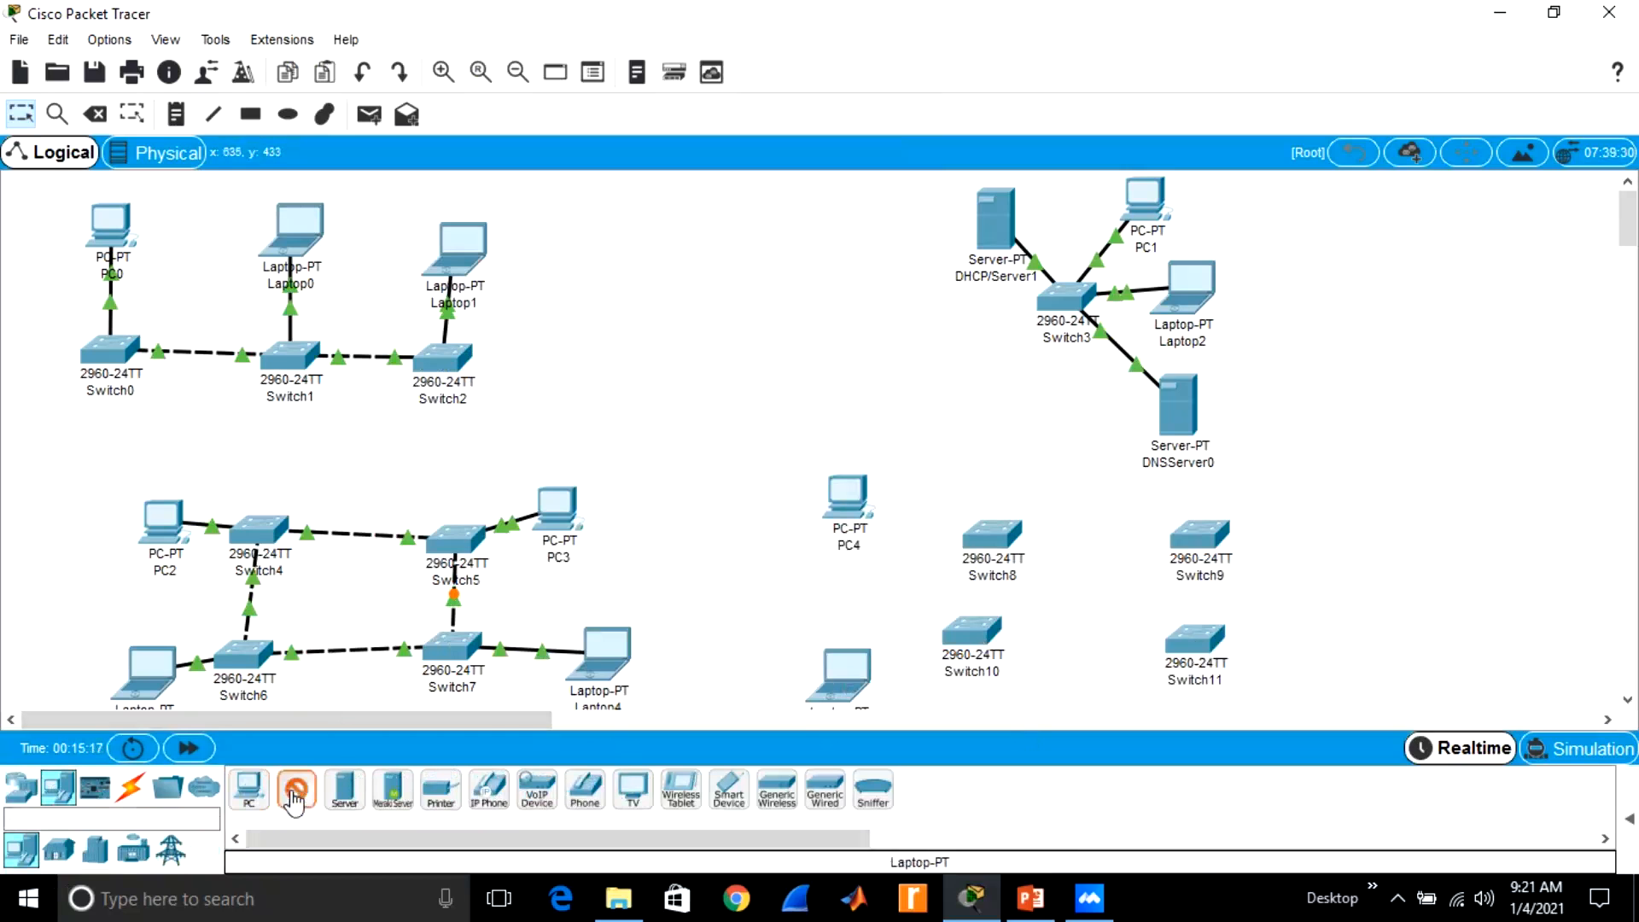
{"action": "left_click", "coordinate": [1292, 675]}
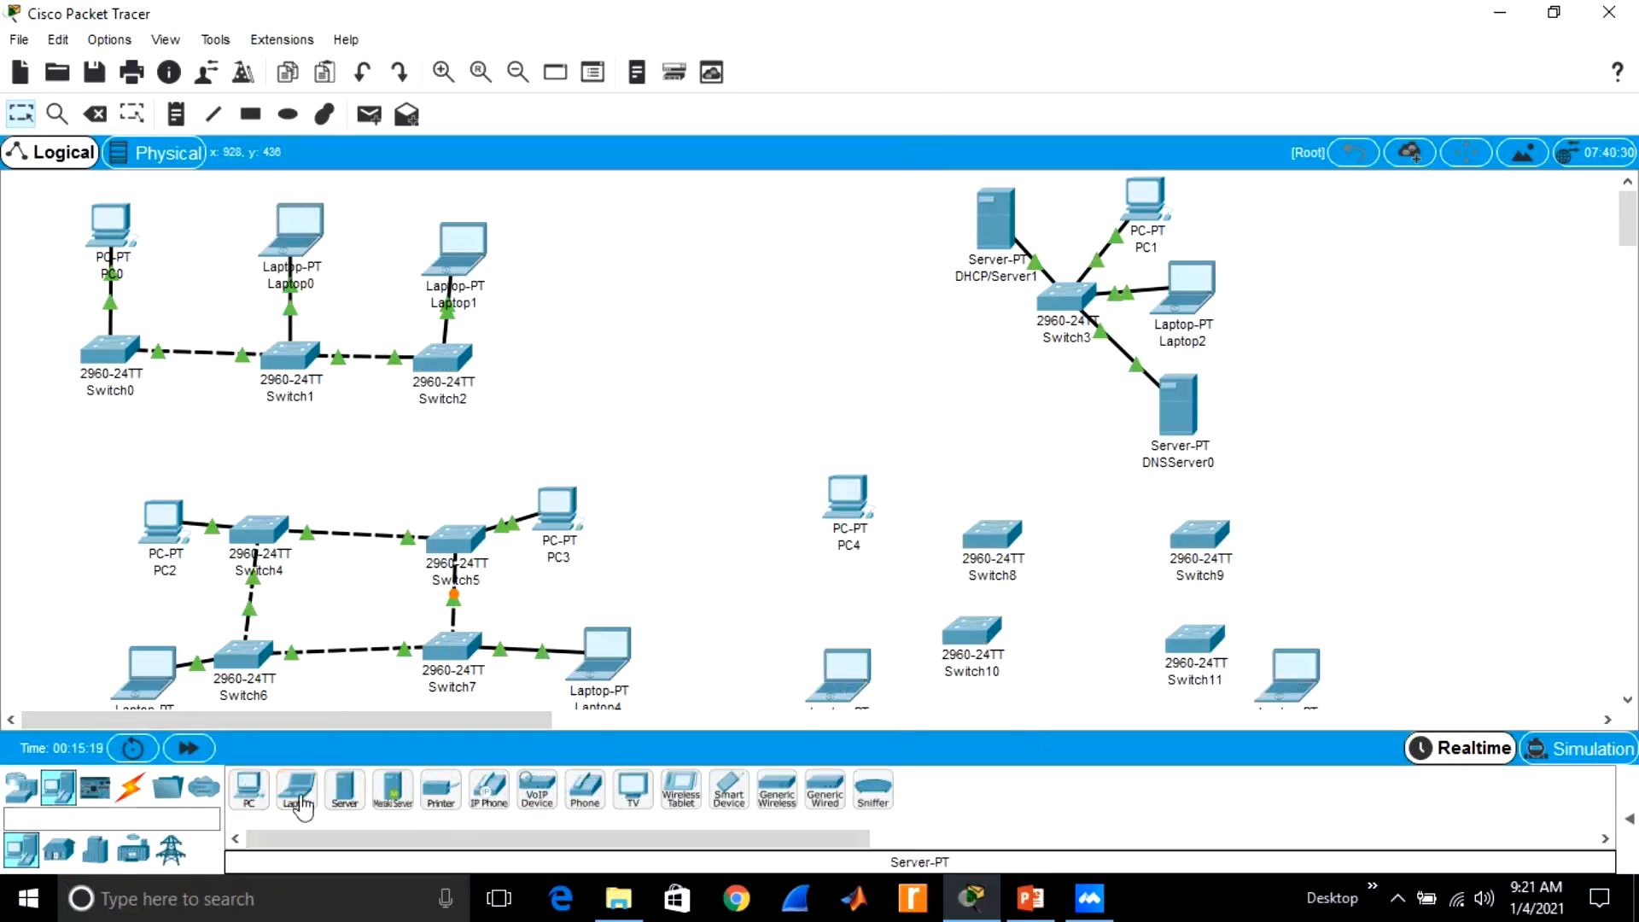
{"action": "left_click", "coordinate": [242, 795]}
{"action": "left_click", "coordinate": [1285, 503]}
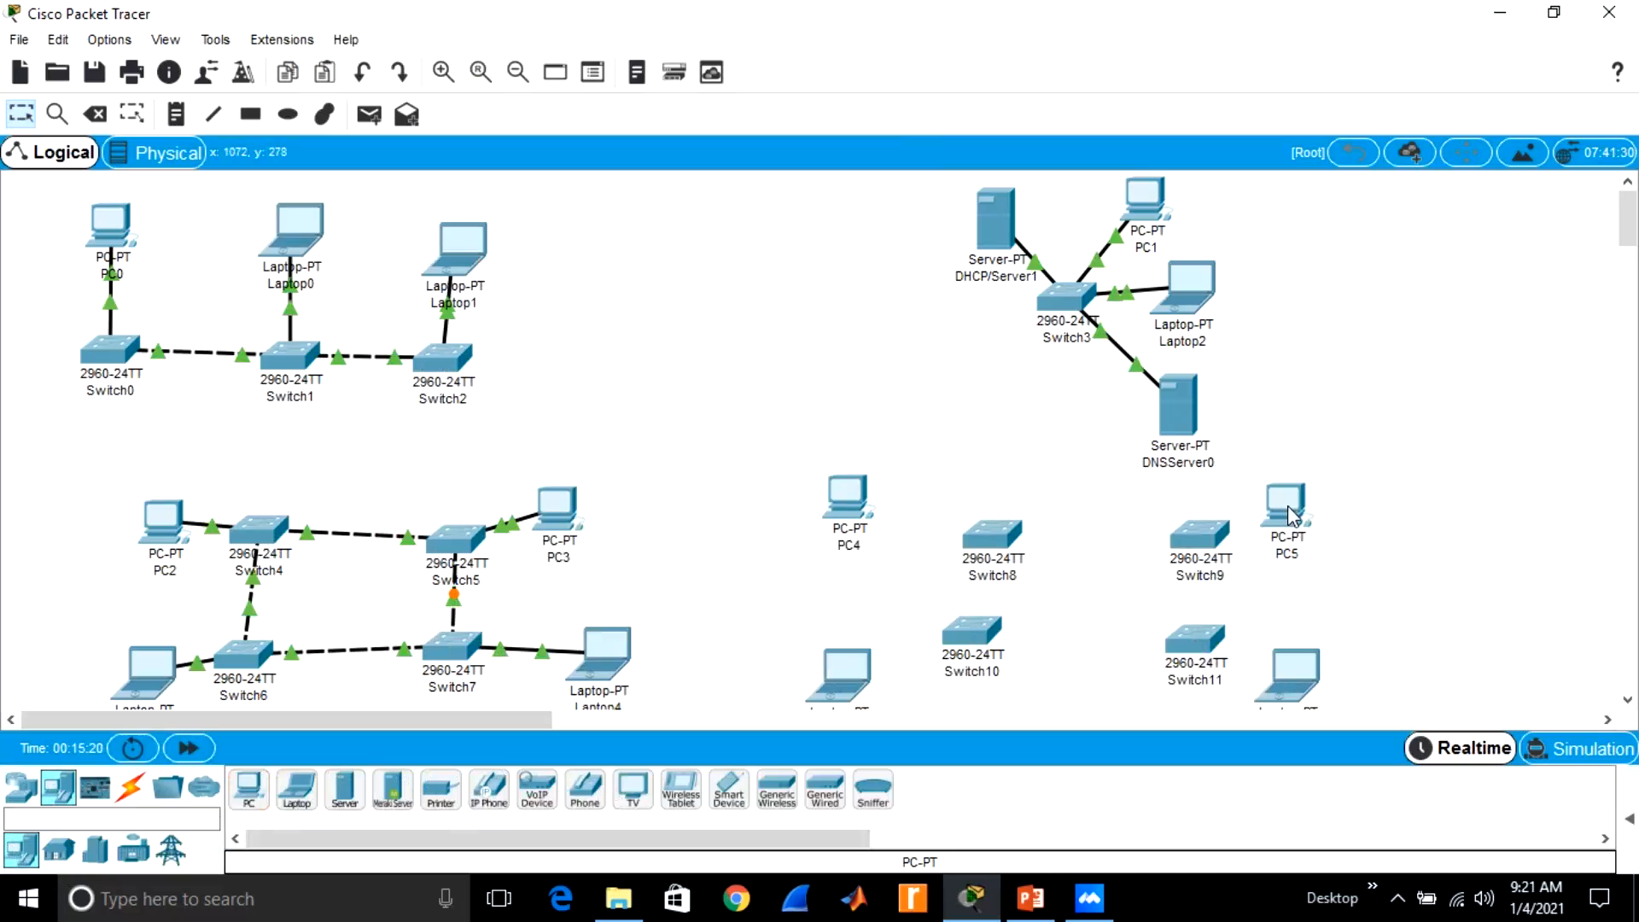
Connect PC4 to Switch8 and the laptop beside Switch10 to that switch, using the automatically chosen connection type
{"action": "left_click", "coordinate": [130, 787]}
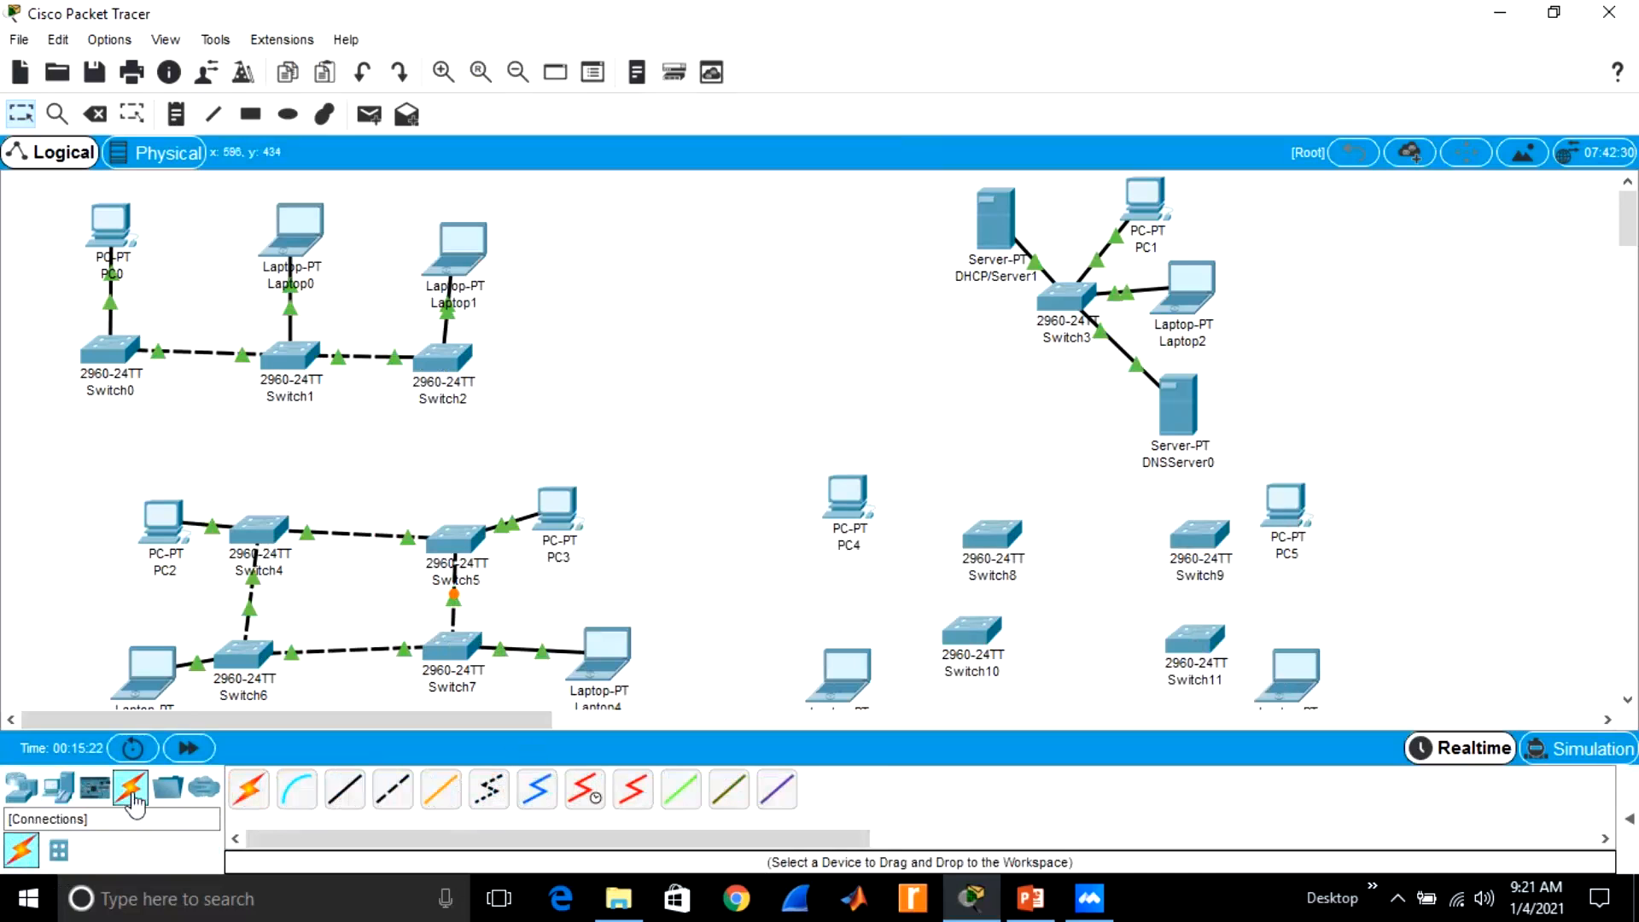
{"action": "left_click", "coordinate": [245, 792]}
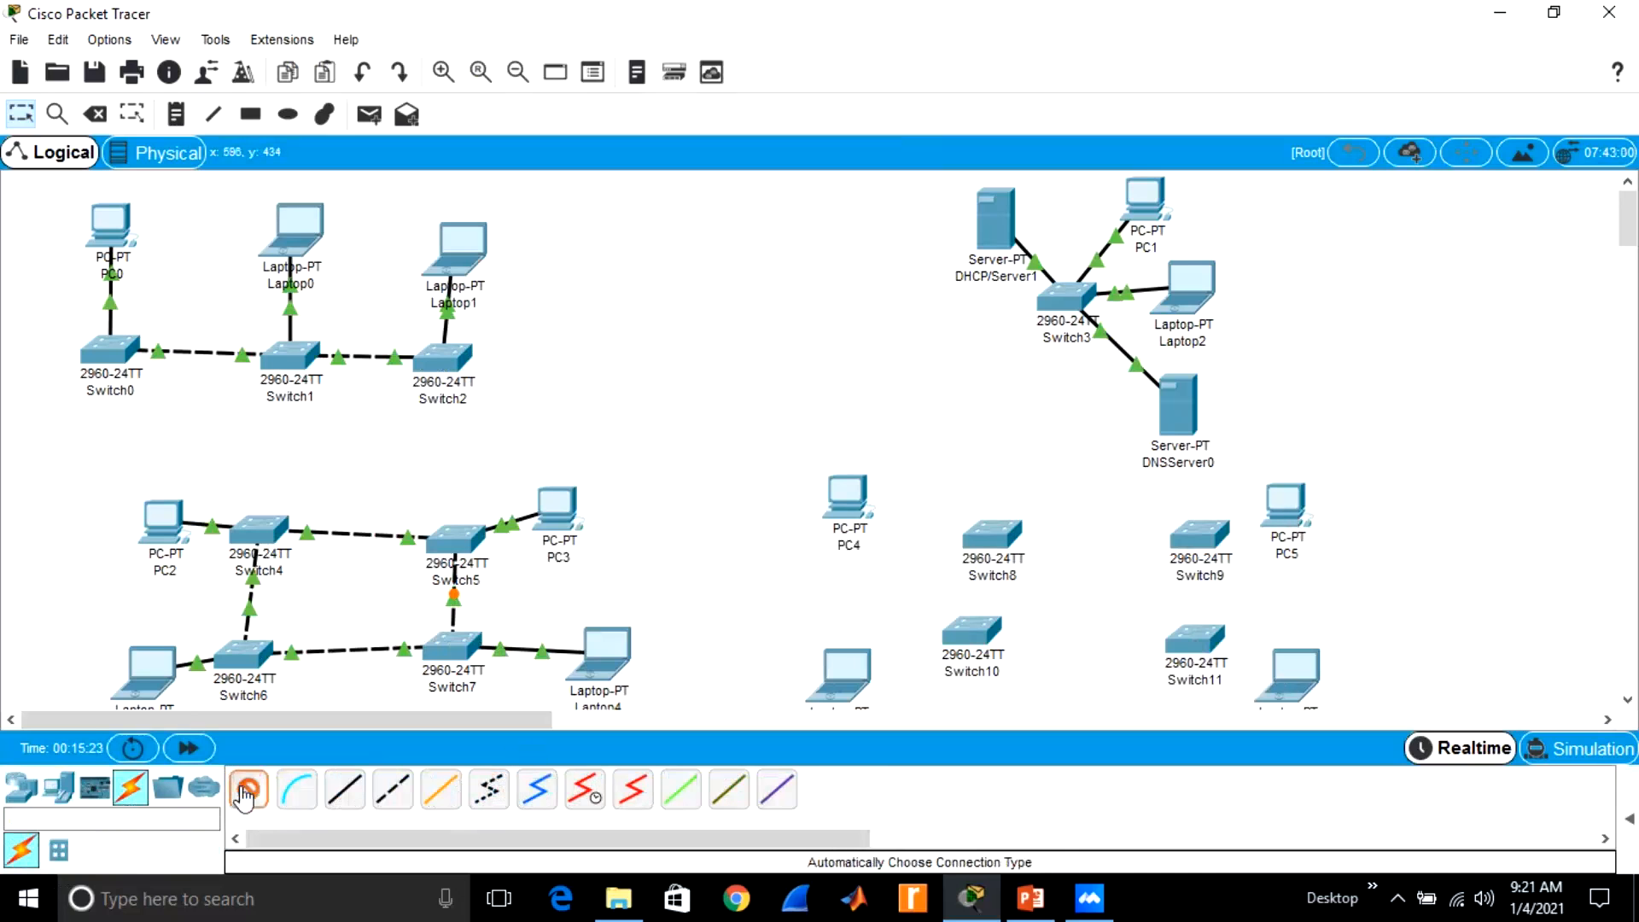
{"action": "left_click", "coordinate": [862, 504]}
{"action": "left_click", "coordinate": [990, 534]}
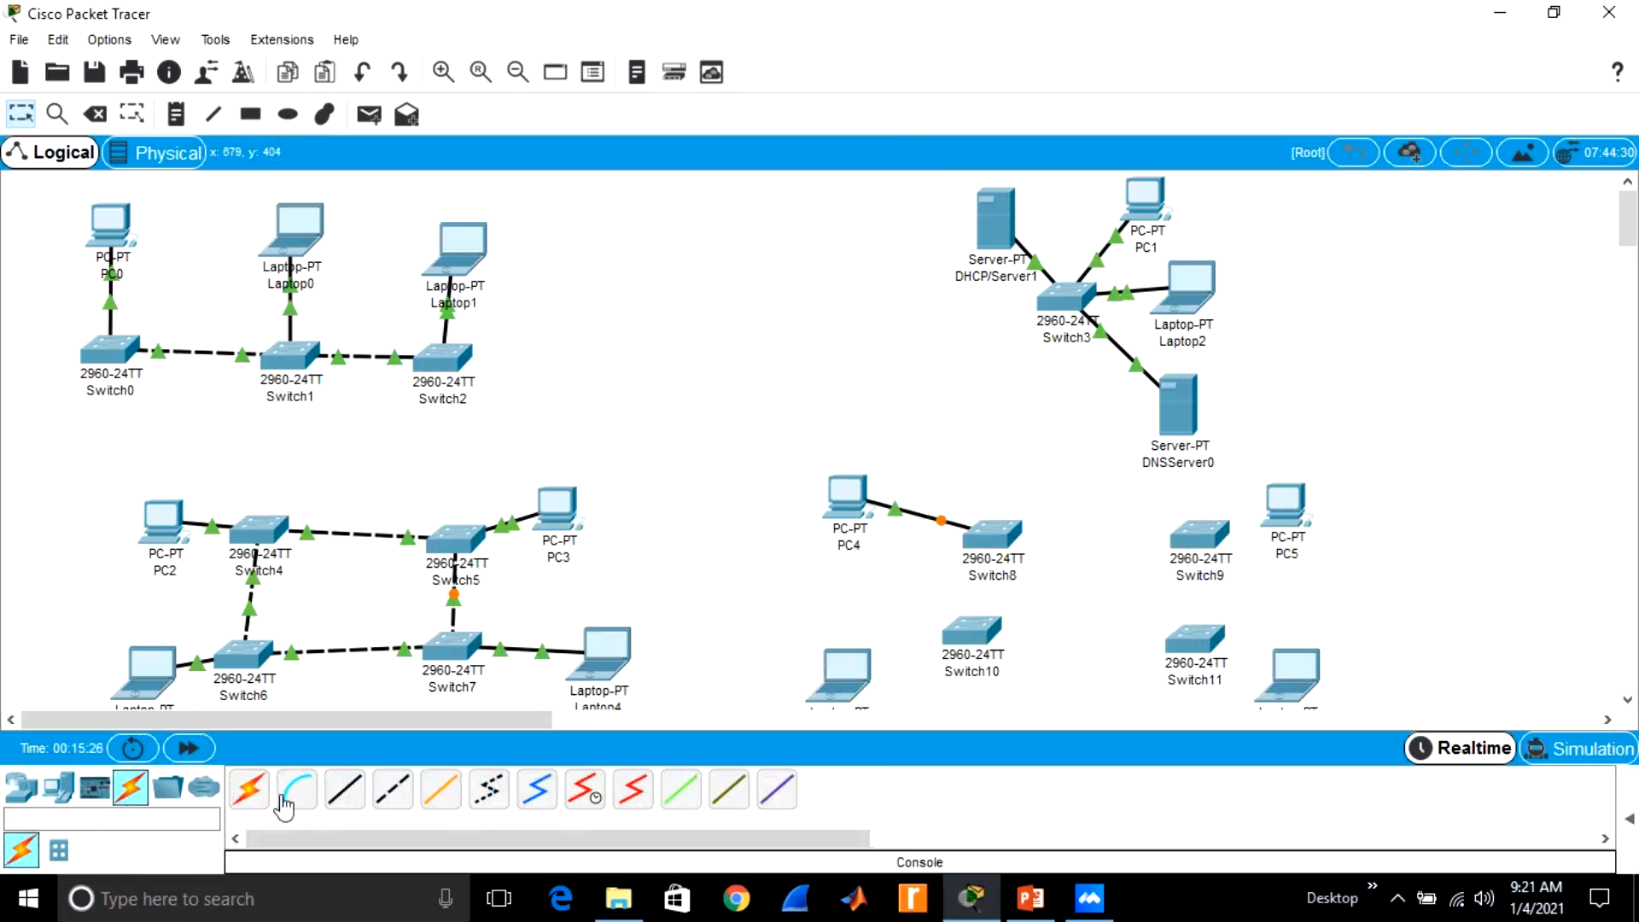
{"action": "left_click", "coordinate": [250, 793]}
{"action": "left_click", "coordinate": [852, 683]}
{"action": "left_click", "coordinate": [982, 637]}
Connect the laptop beside Switch11 to that switch and PC5 to Switch9, using the automatically chosen connection type
{"action": "left_click", "coordinate": [244, 799]}
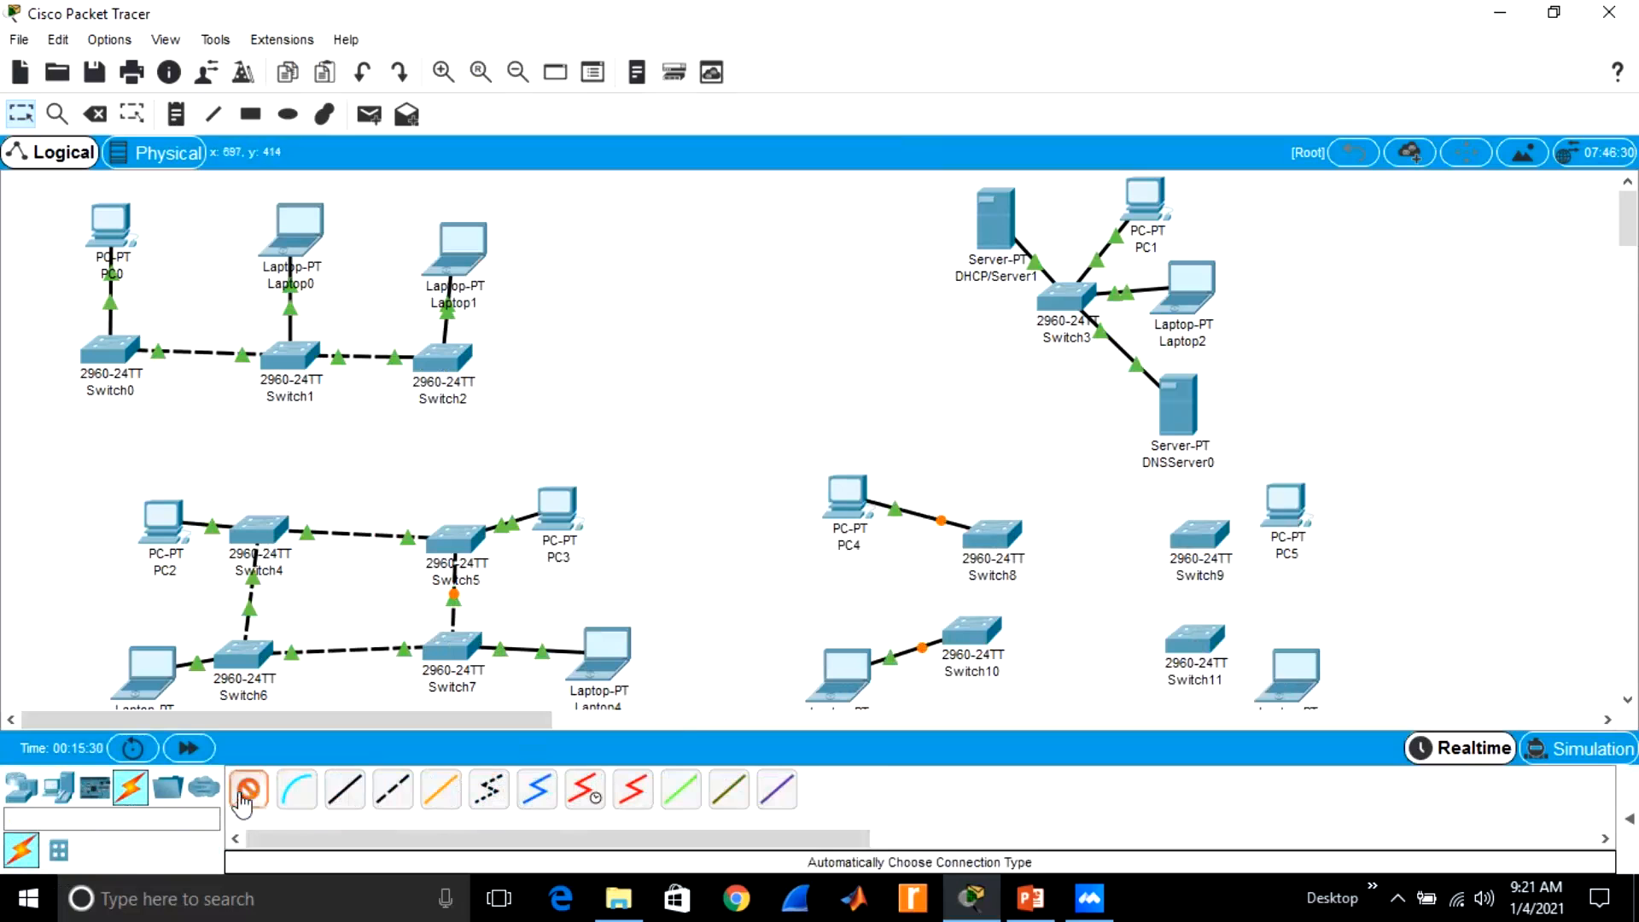
{"action": "left_click", "coordinate": [1278, 686]}
{"action": "left_click", "coordinate": [1197, 640]}
{"action": "left_click", "coordinate": [264, 802]}
{"action": "left_click", "coordinate": [1291, 510]}
{"action": "left_click", "coordinate": [1203, 536]}
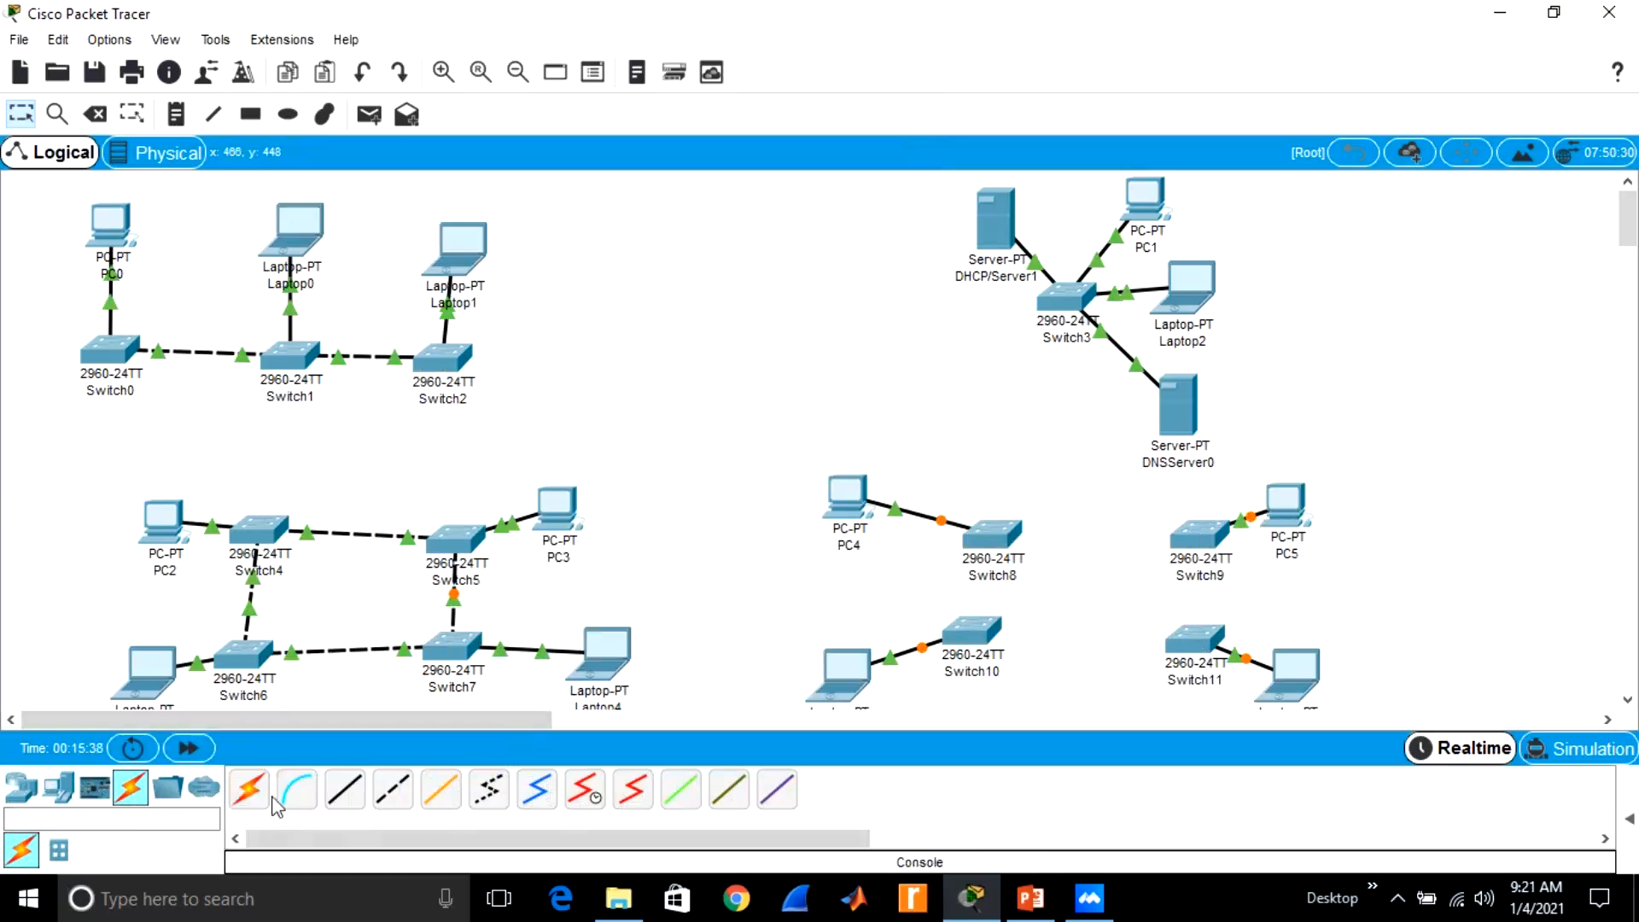
Link Switch8 to both Switch9 and Switch10 using the automatically chosen connection type
{"action": "left_click", "coordinate": [252, 796]}
{"action": "left_click", "coordinate": [996, 535]}
{"action": "left_click", "coordinate": [1200, 535]}
{"action": "left_click", "coordinate": [248, 803]}
{"action": "left_click", "coordinate": [990, 578]}
{"action": "left_click", "coordinate": [973, 632]}
Link Switch11 to both Switch10 and Switch9 using the automatically chosen connection type
{"action": "left_click", "coordinate": [250, 792]}
{"action": "left_click", "coordinate": [975, 638]}
{"action": "left_click", "coordinate": [1185, 637]}
{"action": "left_click", "coordinate": [247, 798]}
{"action": "left_click", "coordinate": [1191, 655]}
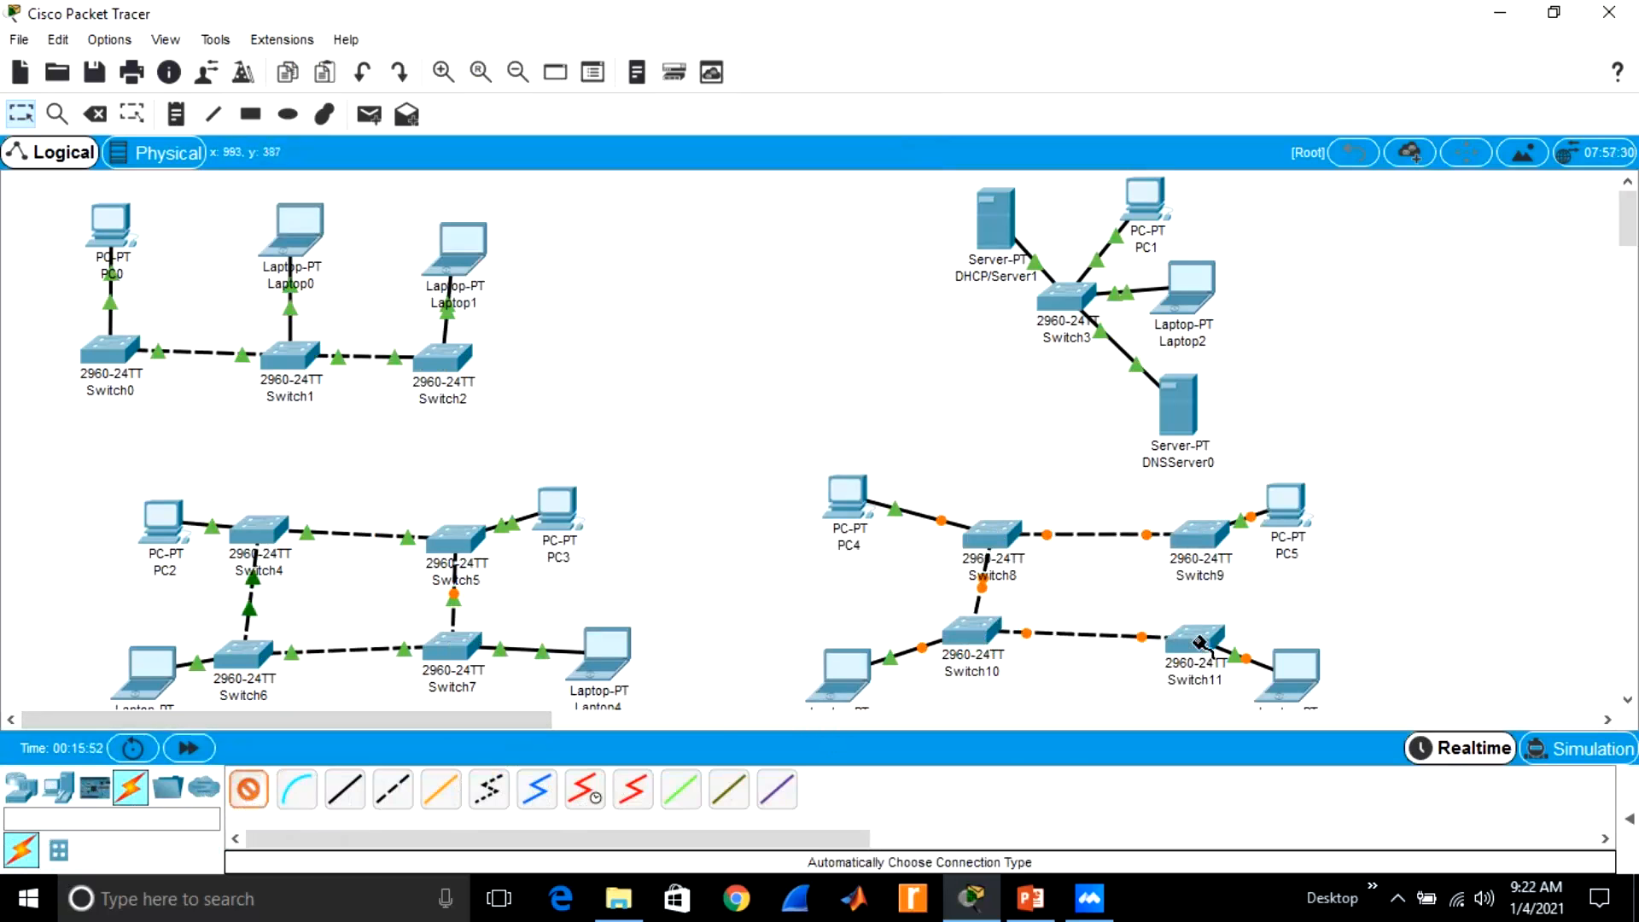
{"action": "left_click", "coordinate": [1204, 537]}
Add the diagonal links Switch10 to Switch9 and Switch11 to Switch8, using the automatically chosen connection type
{"action": "left_click", "coordinate": [247, 790]}
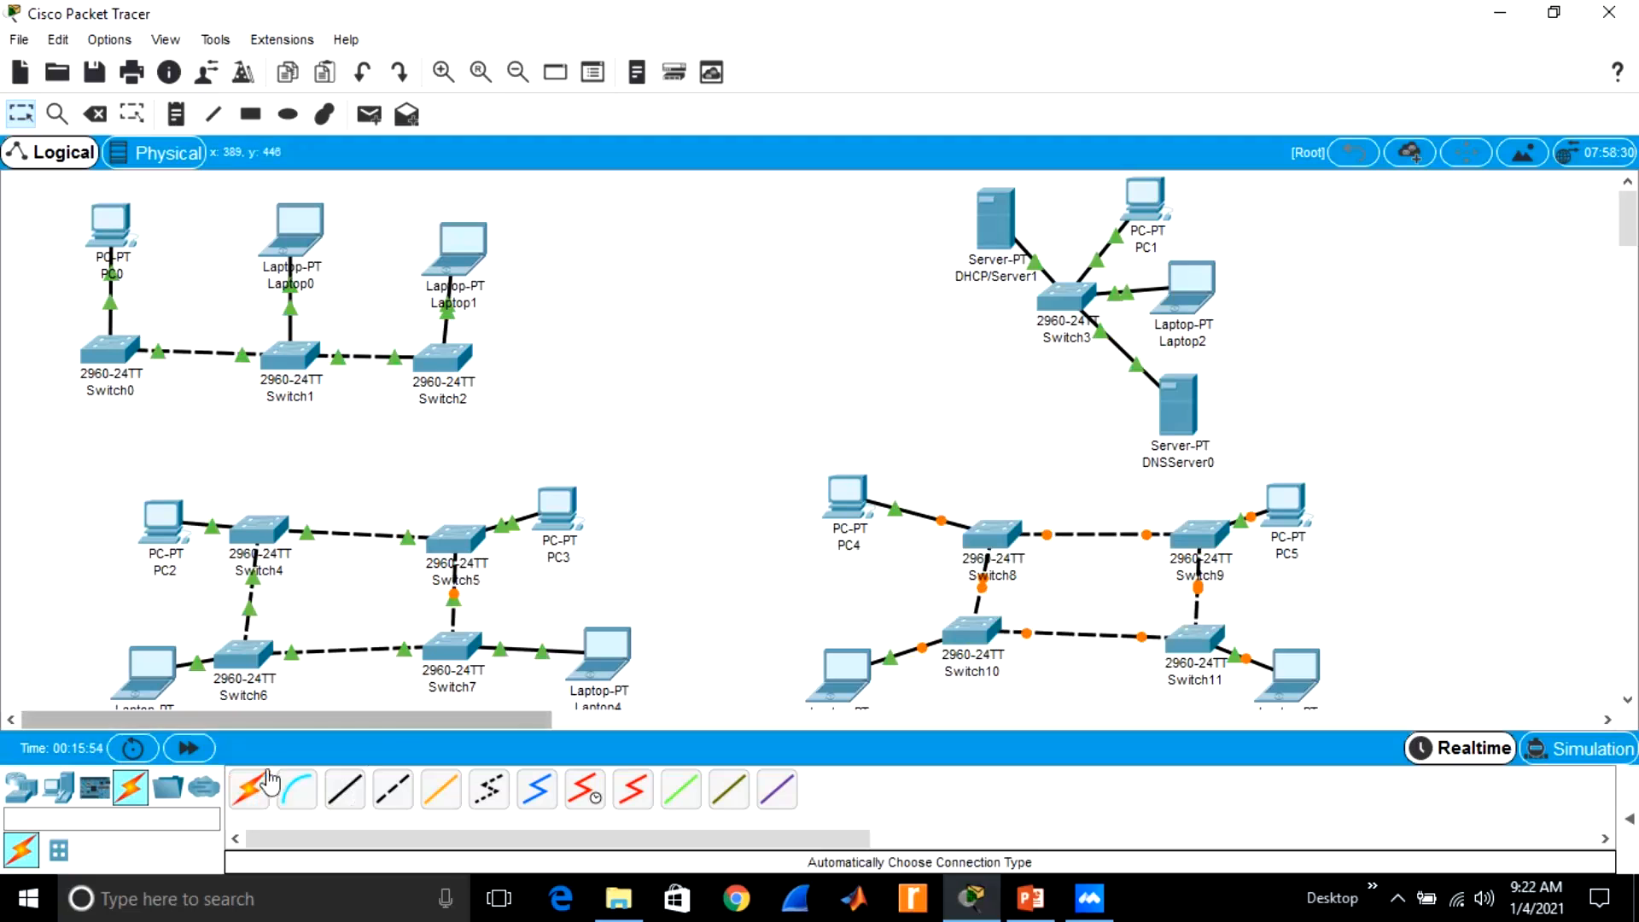
{"action": "left_click", "coordinate": [972, 634]}
{"action": "left_click", "coordinate": [1200, 547]}
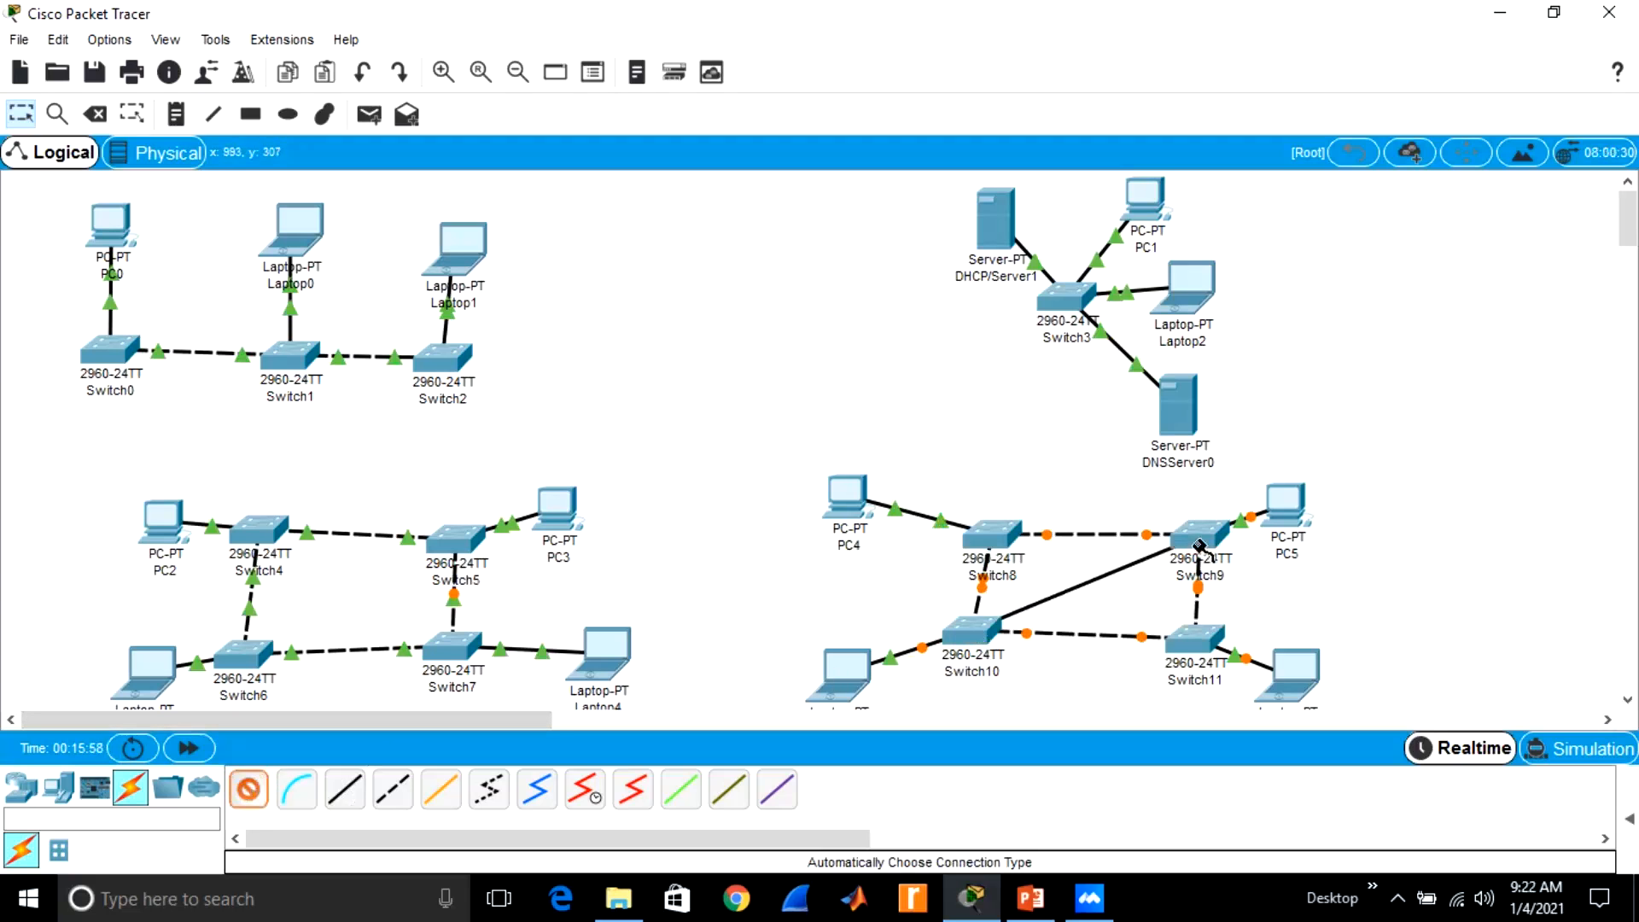
{"action": "left_click", "coordinate": [248, 789]}
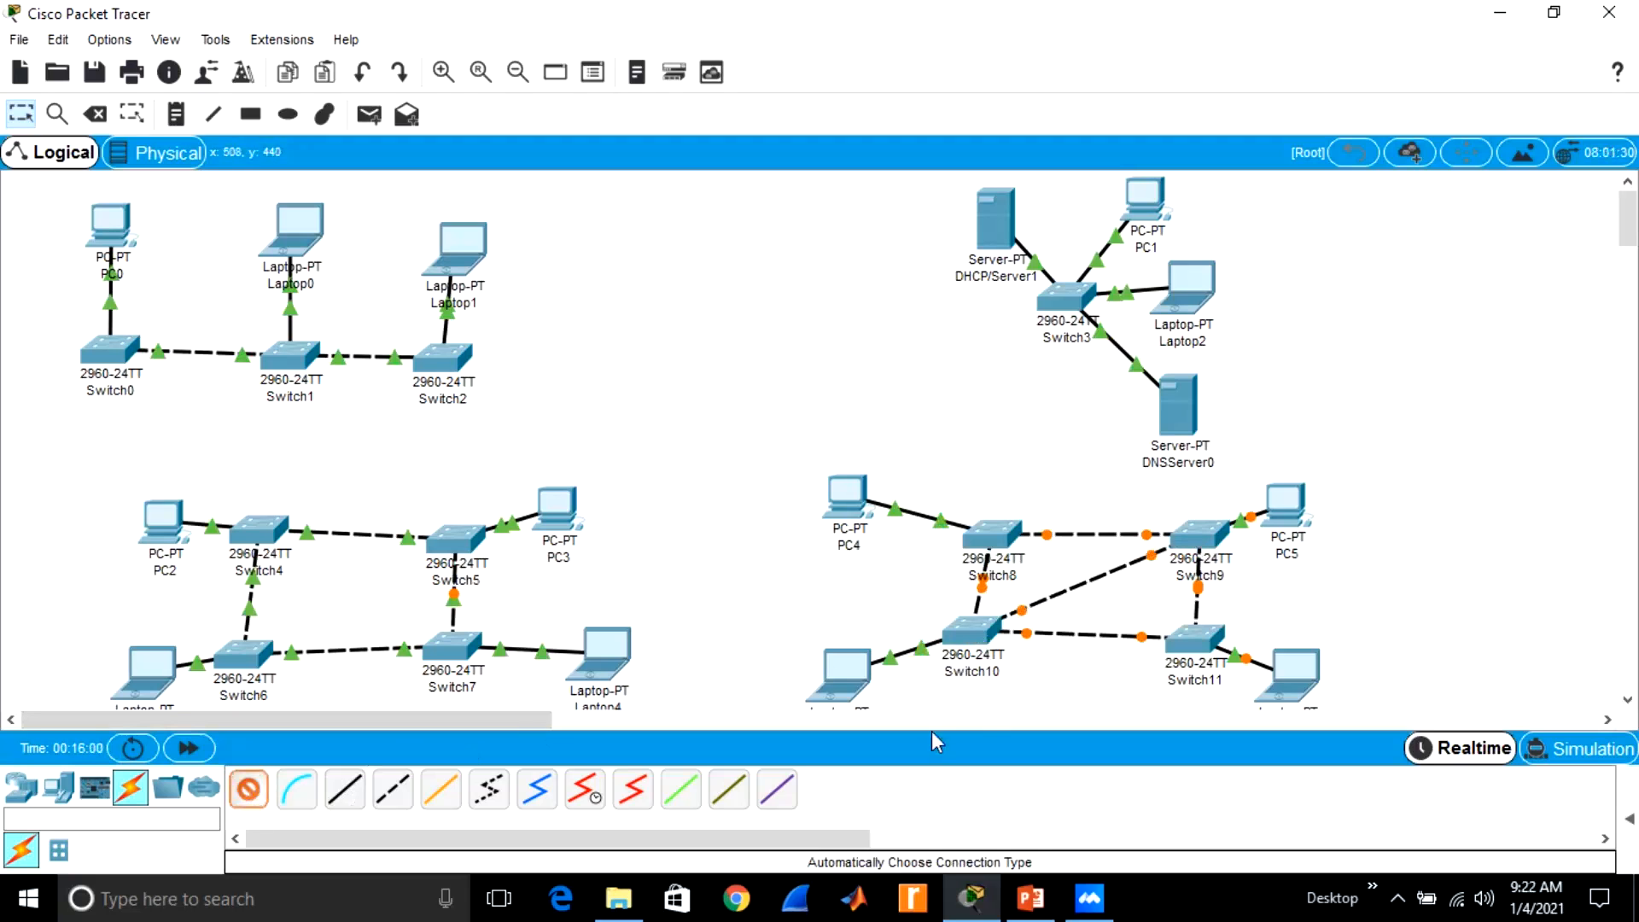
{"action": "left_click", "coordinate": [1193, 642]}
{"action": "left_click", "coordinate": [994, 535]}
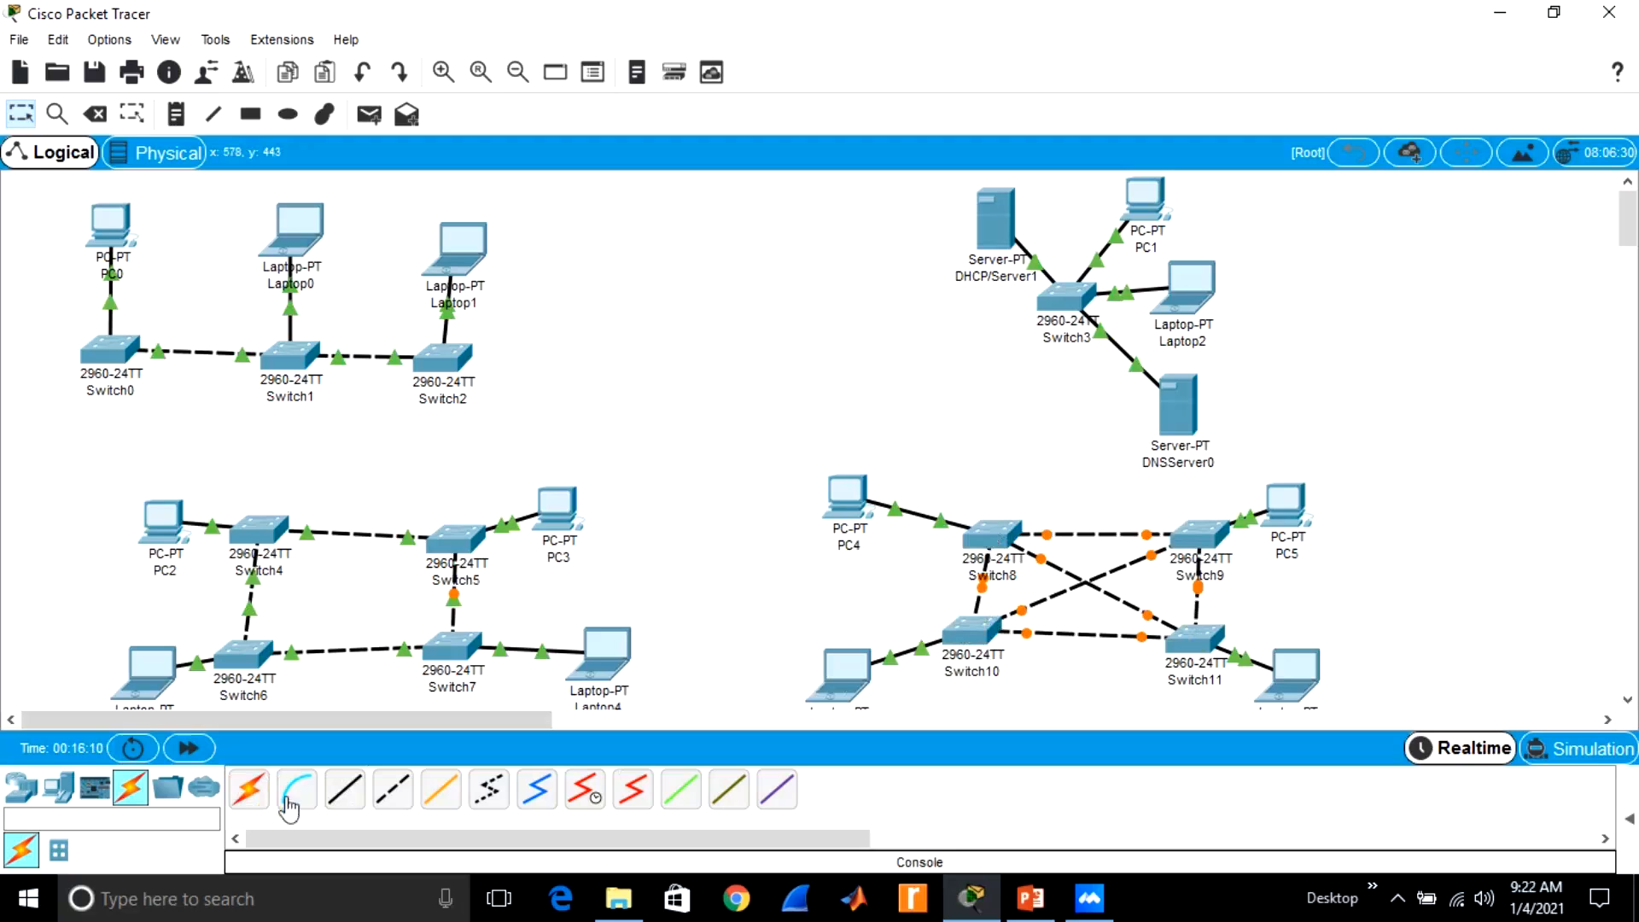
Link Switch0 to Switch4 and Switch7 to Switch10 using the automatically chosen connection type
{"action": "left_click", "coordinate": [248, 791]}
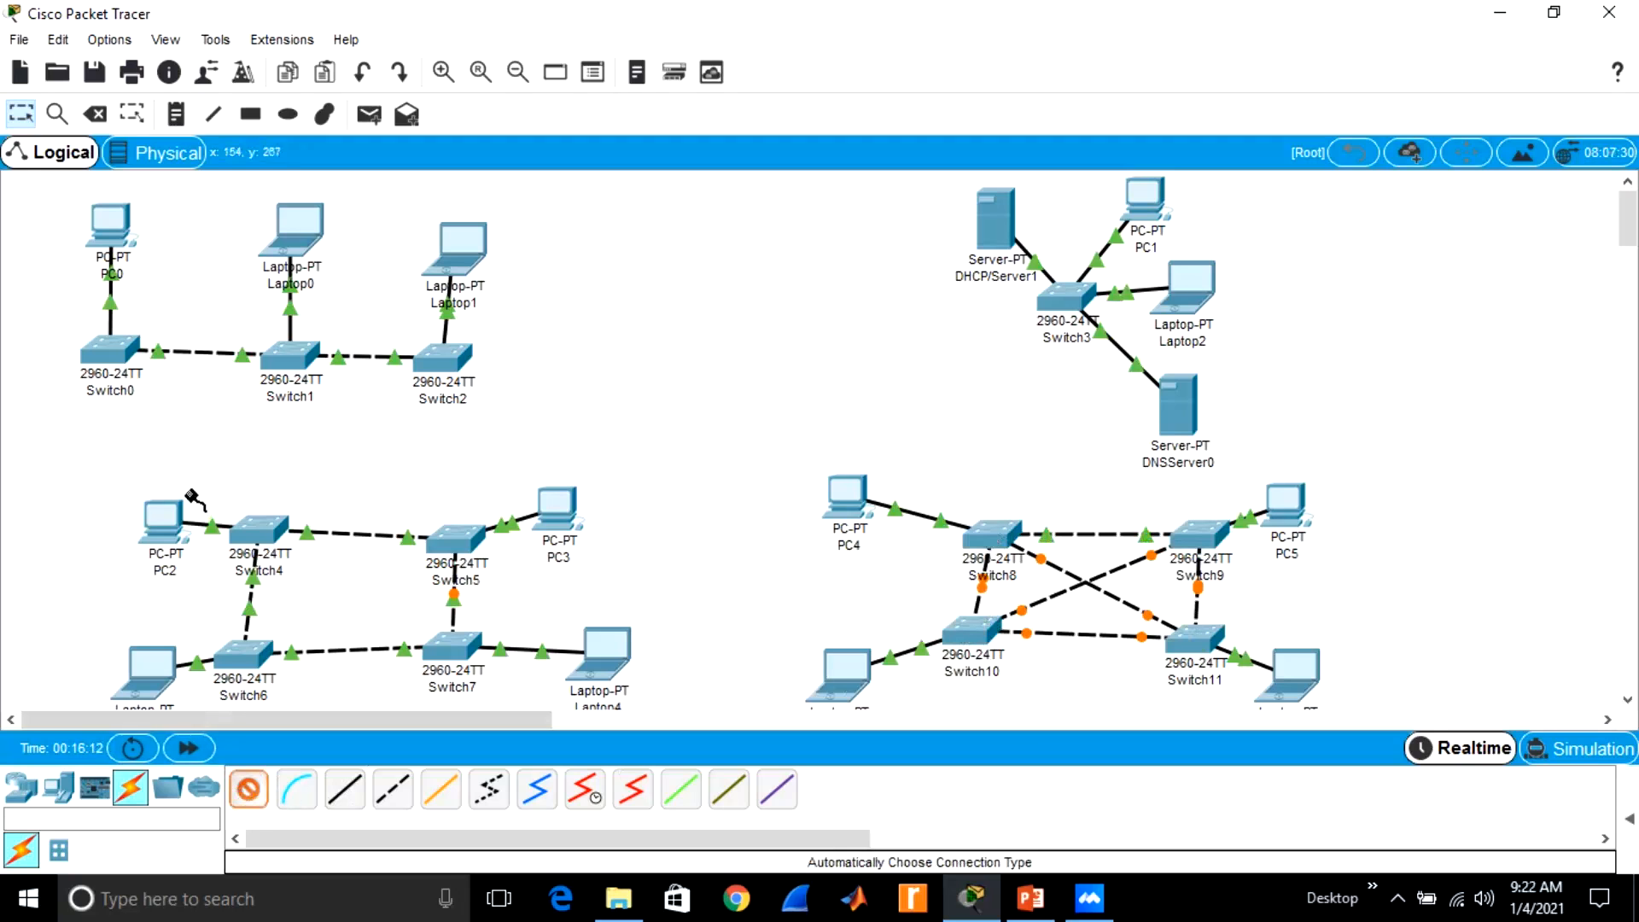
{"action": "left_click", "coordinate": [116, 367]}
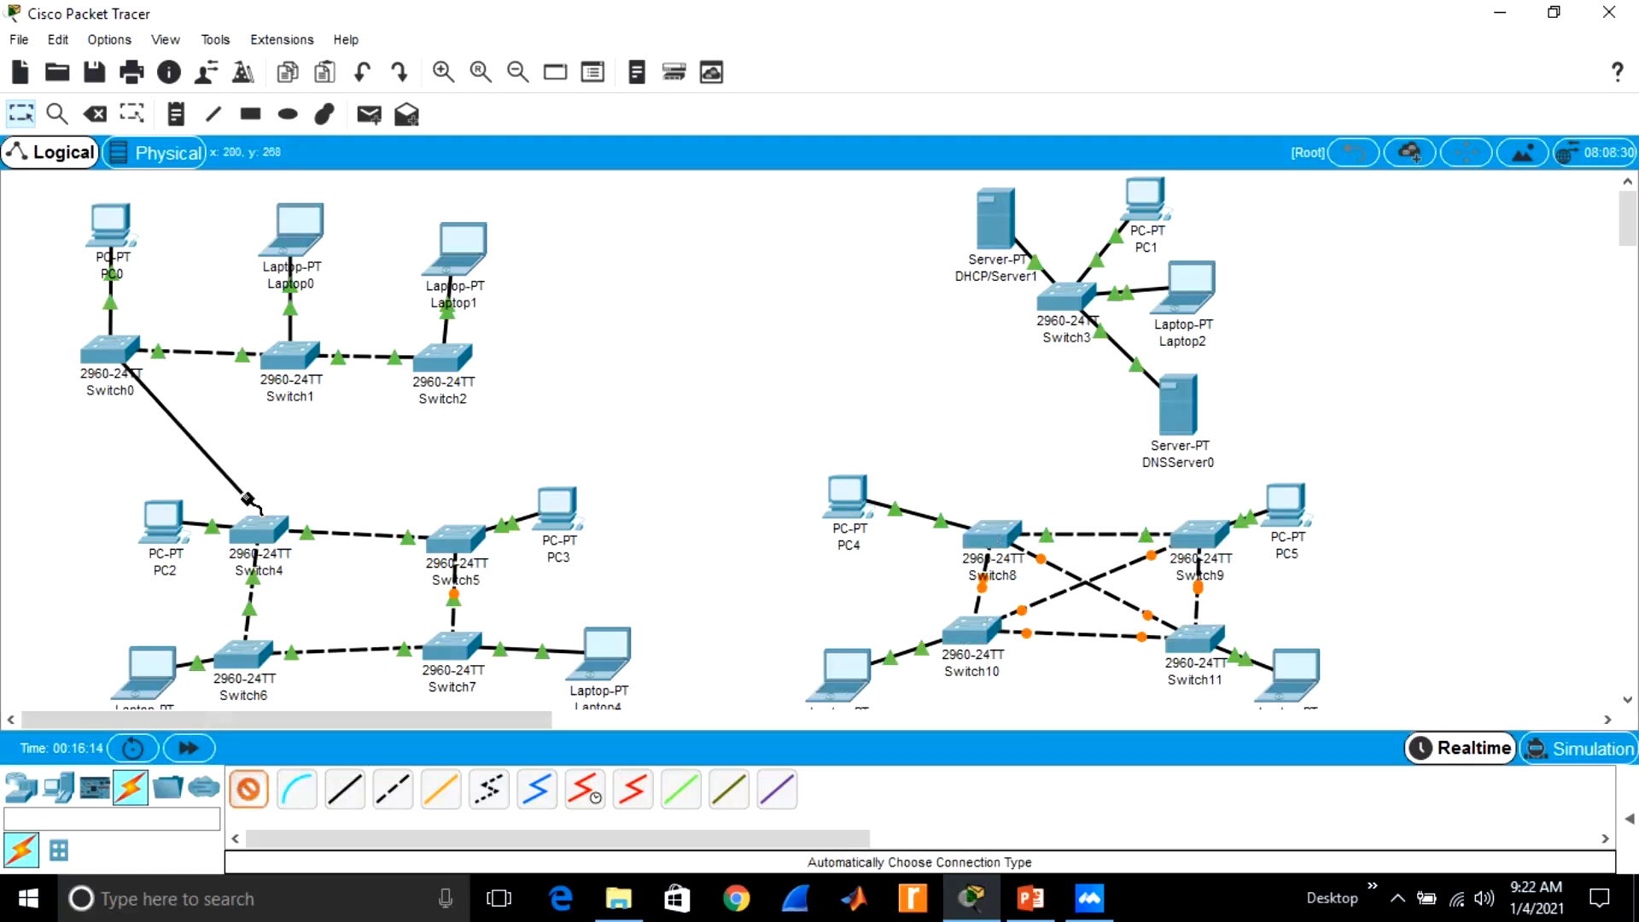
{"action": "left_click", "coordinate": [256, 529]}
{"action": "left_click", "coordinate": [266, 791]}
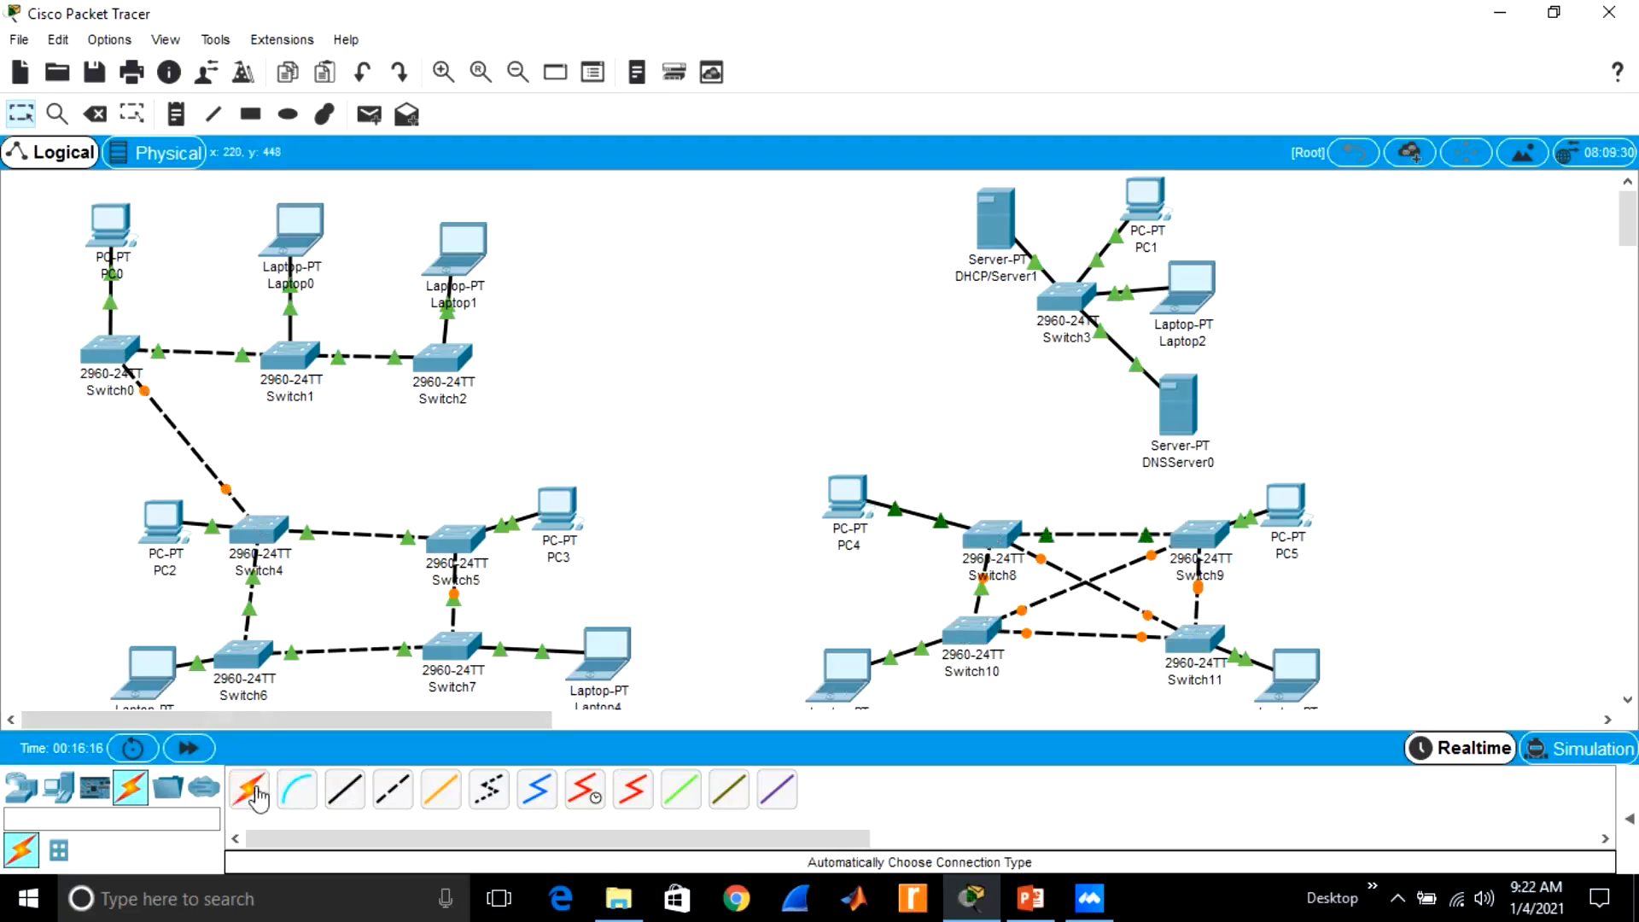
{"action": "left_click", "coordinate": [469, 654]}
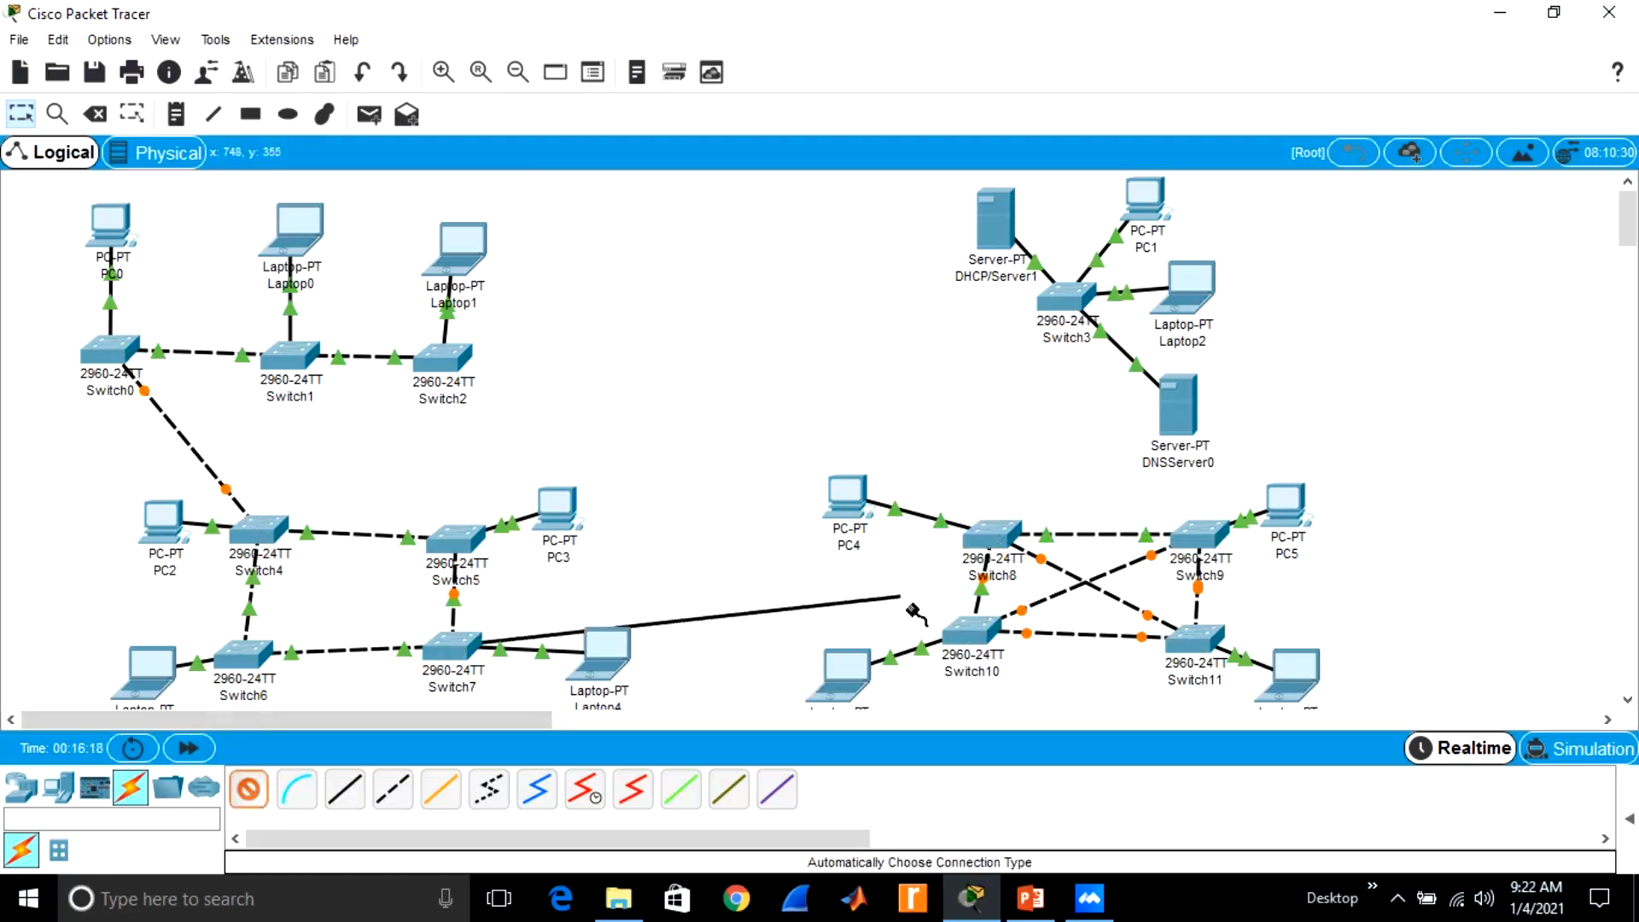
{"action": "left_click", "coordinate": [963, 640]}
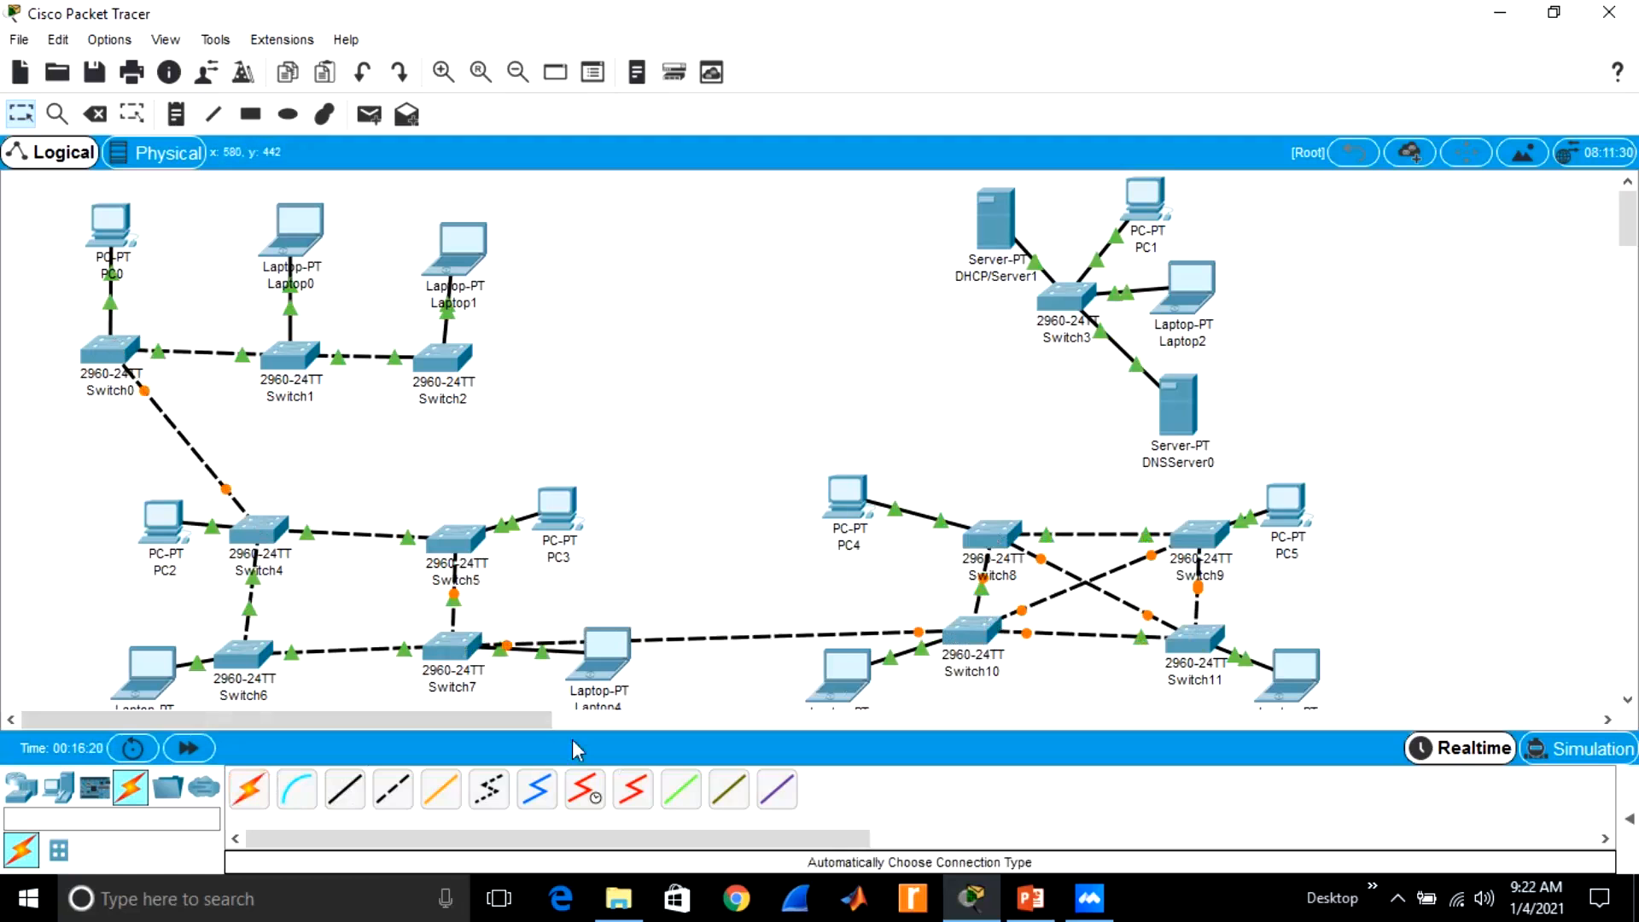
Link Switch3 to both Switch9 and Switch2 using the automatically chosen connection type
{"action": "left_click", "coordinate": [244, 793]}
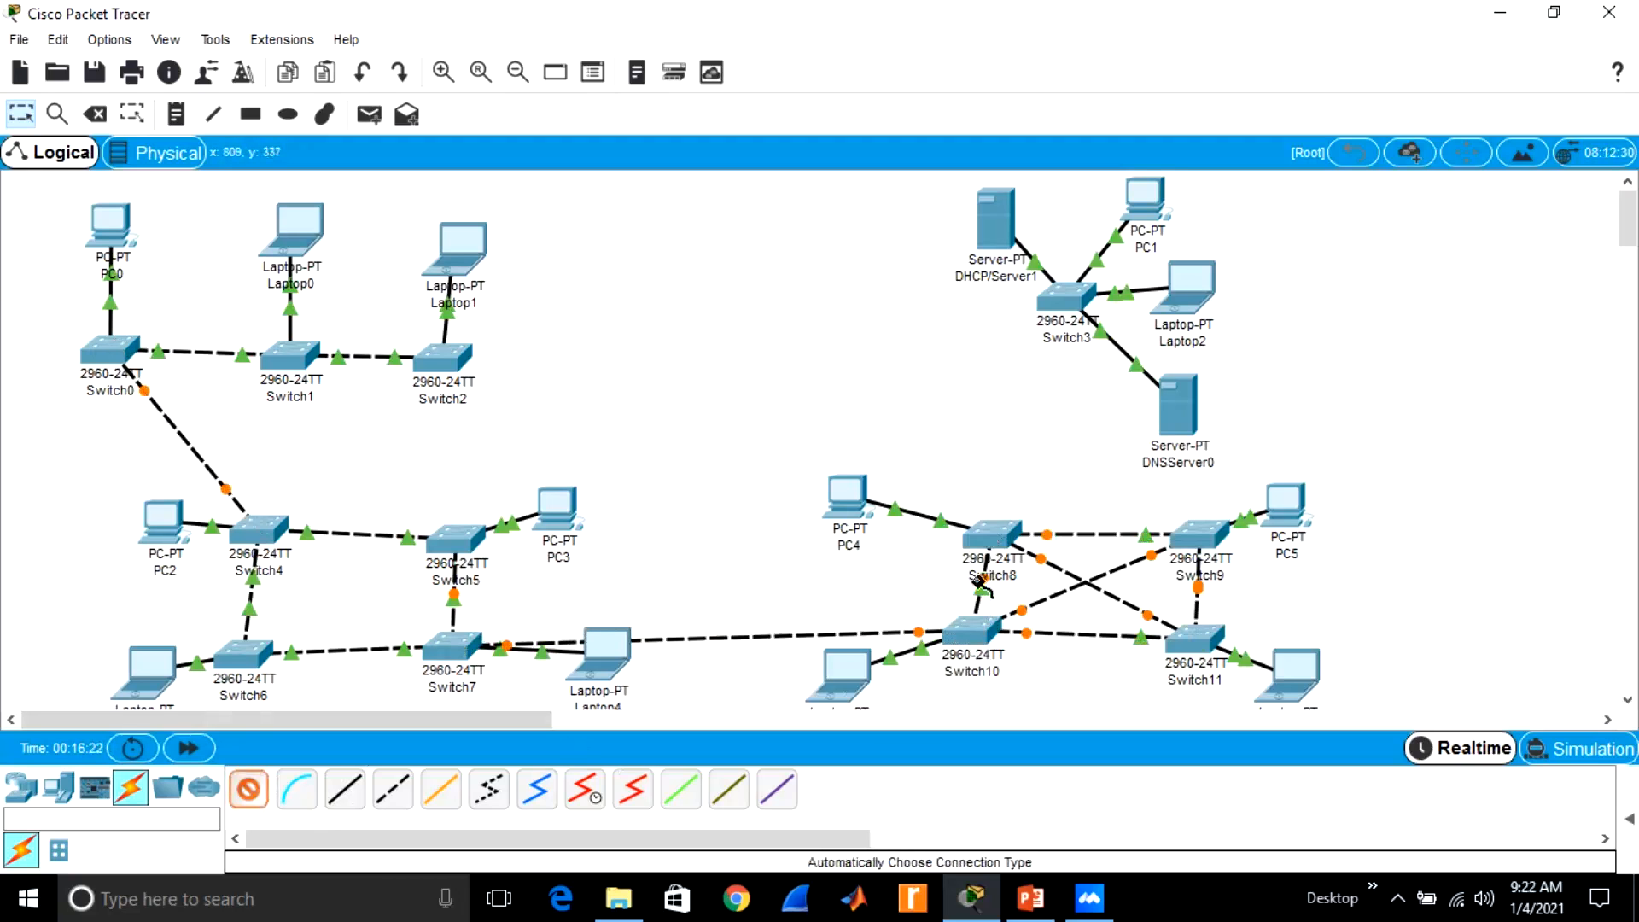
{"action": "left_click", "coordinate": [1200, 543]}
{"action": "left_click", "coordinate": [1068, 299]}
{"action": "left_click", "coordinate": [248, 789]}
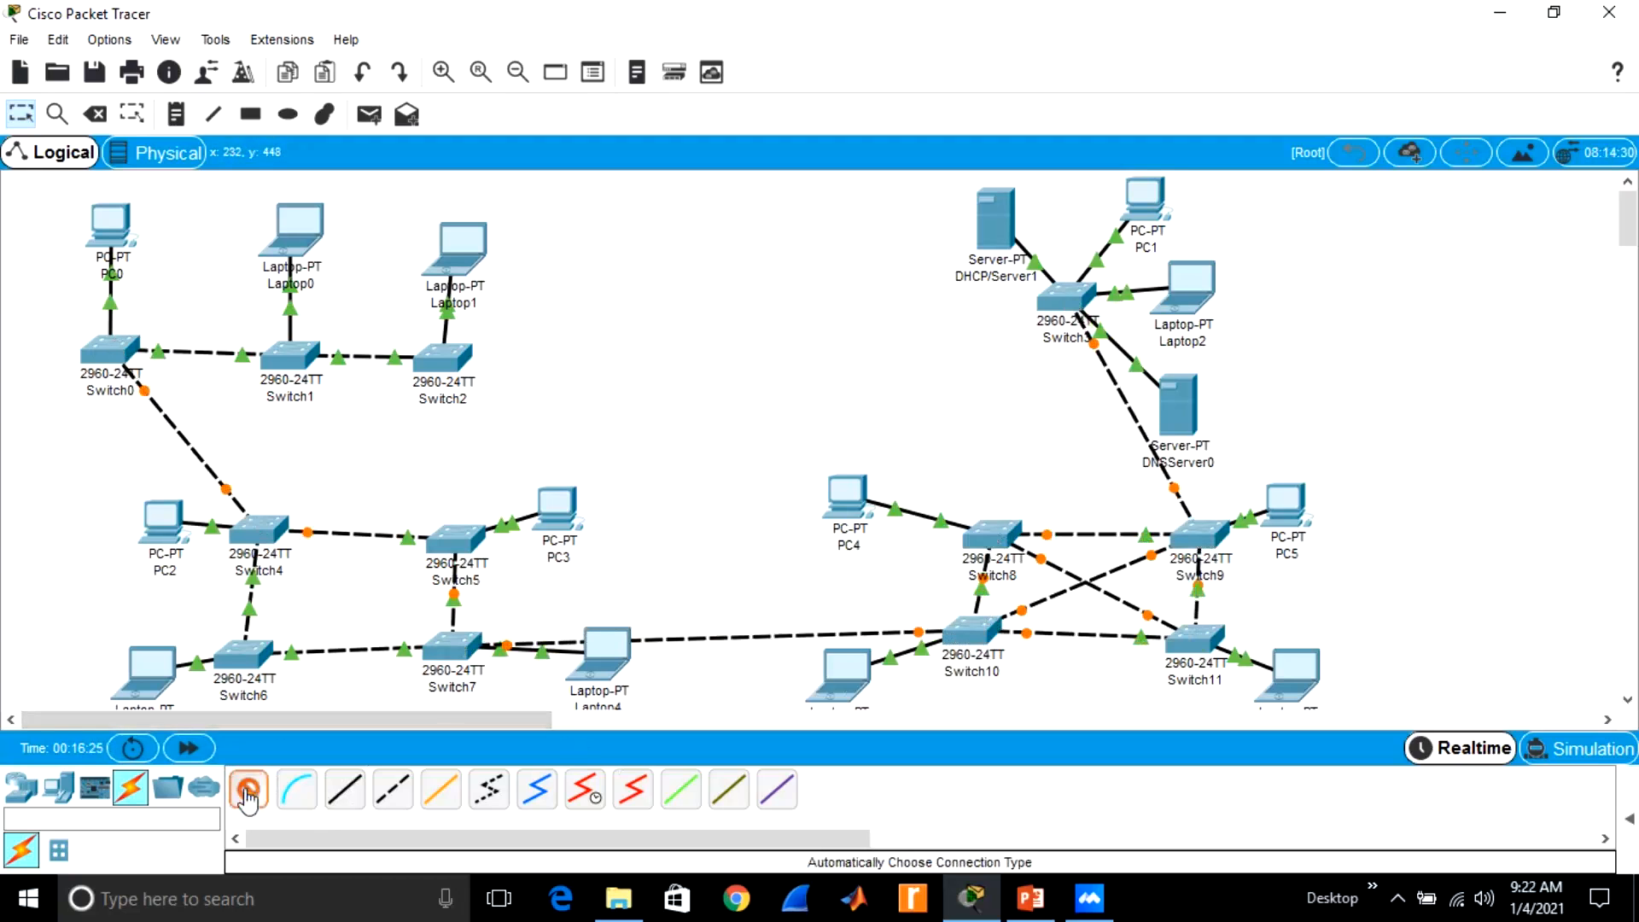
{"action": "left_click", "coordinate": [1081, 319]}
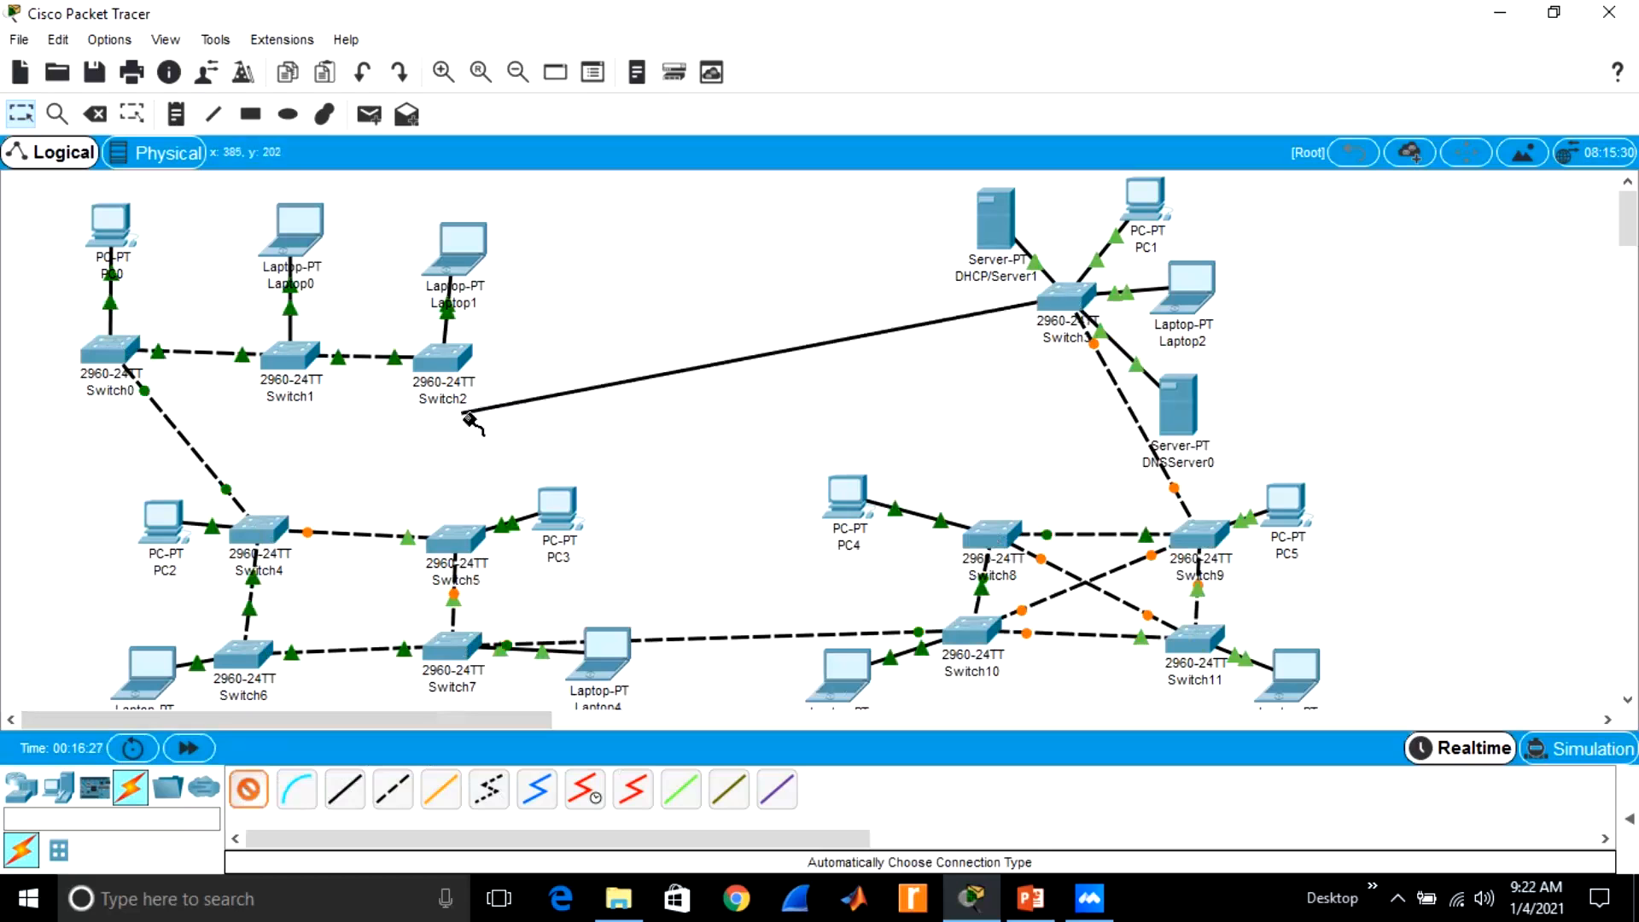
{"action": "left_click", "coordinate": [448, 357]}
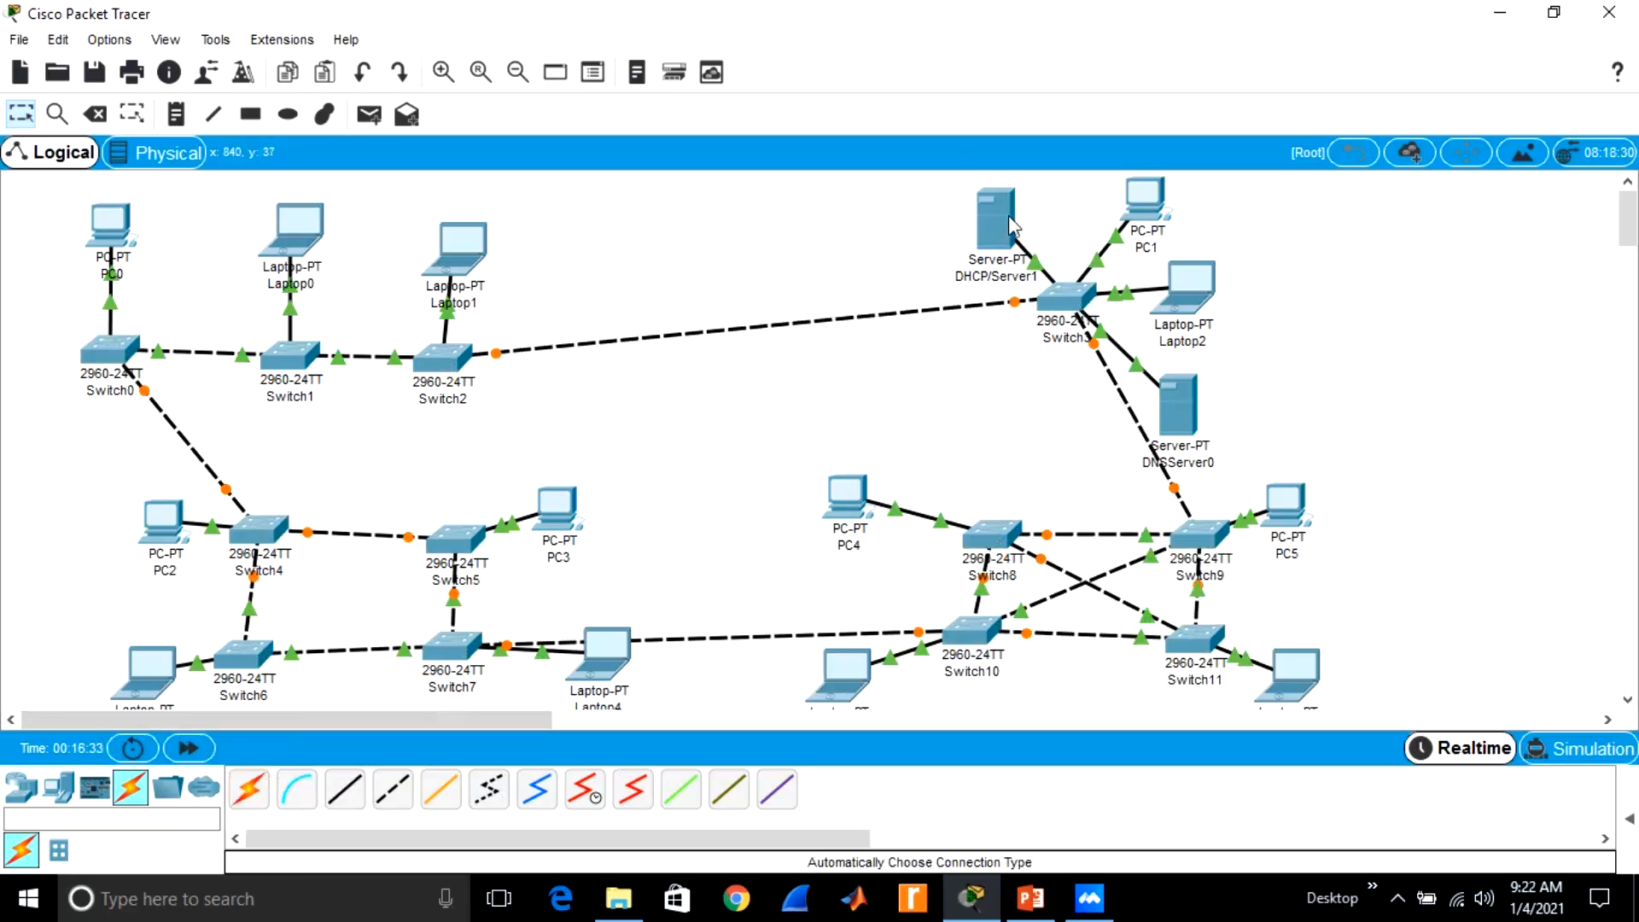
Assign DHCP/Server1 the static IPv4 address 192.168.5.1 in its IP configuration
{"action": "mouse_move", "coordinate": [1002, 215]}
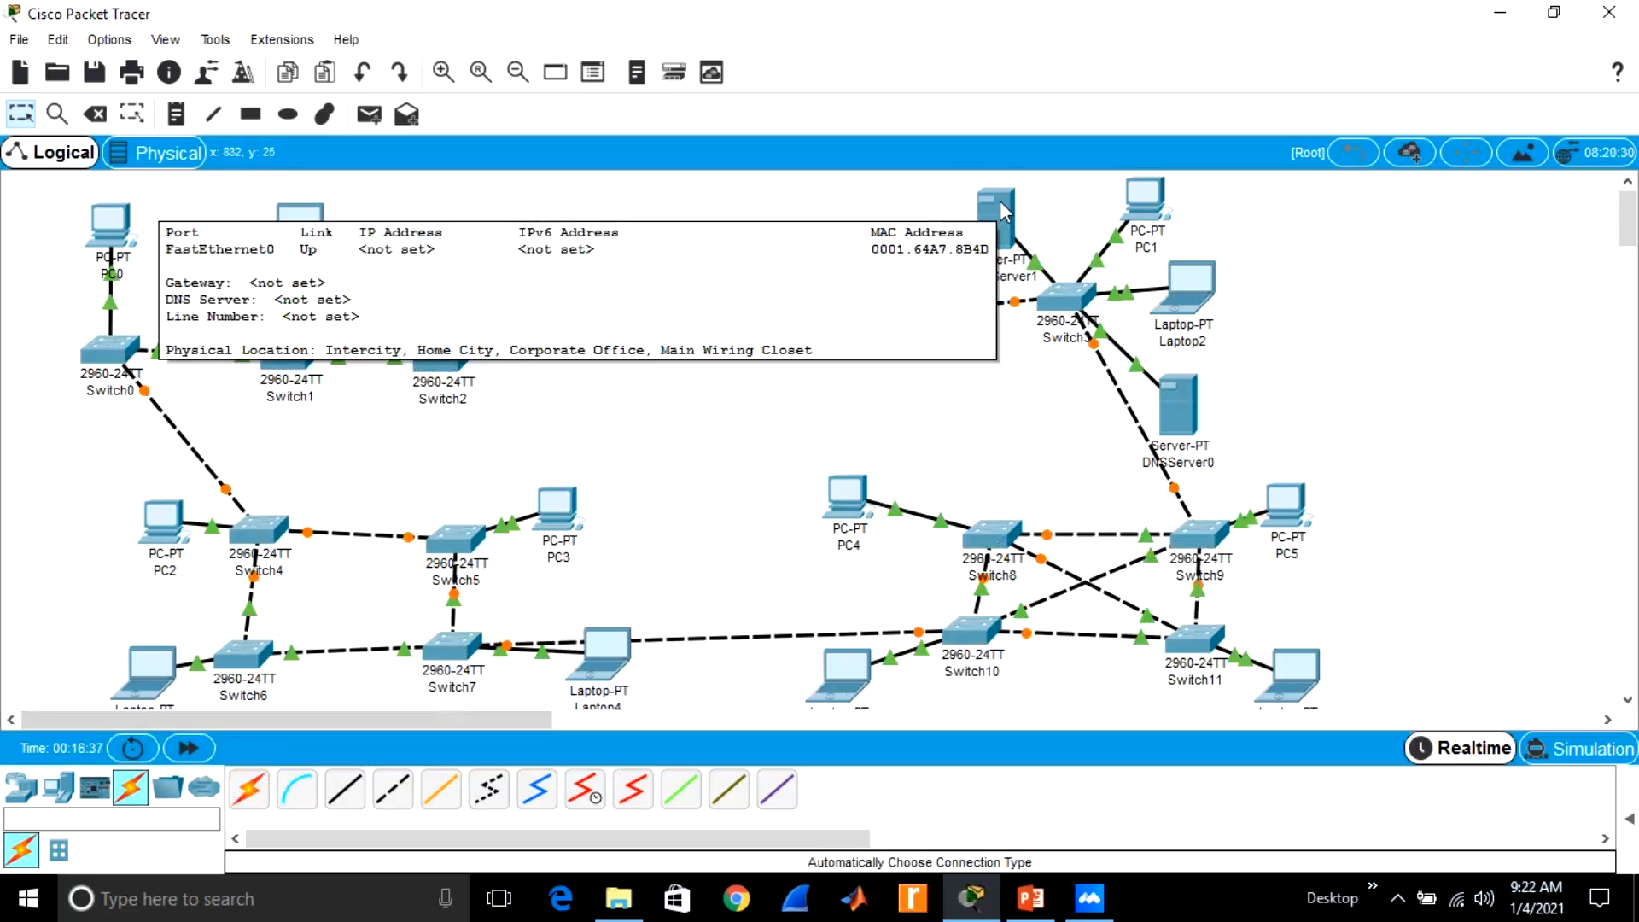
{"action": "left_click", "coordinate": [999, 203]}
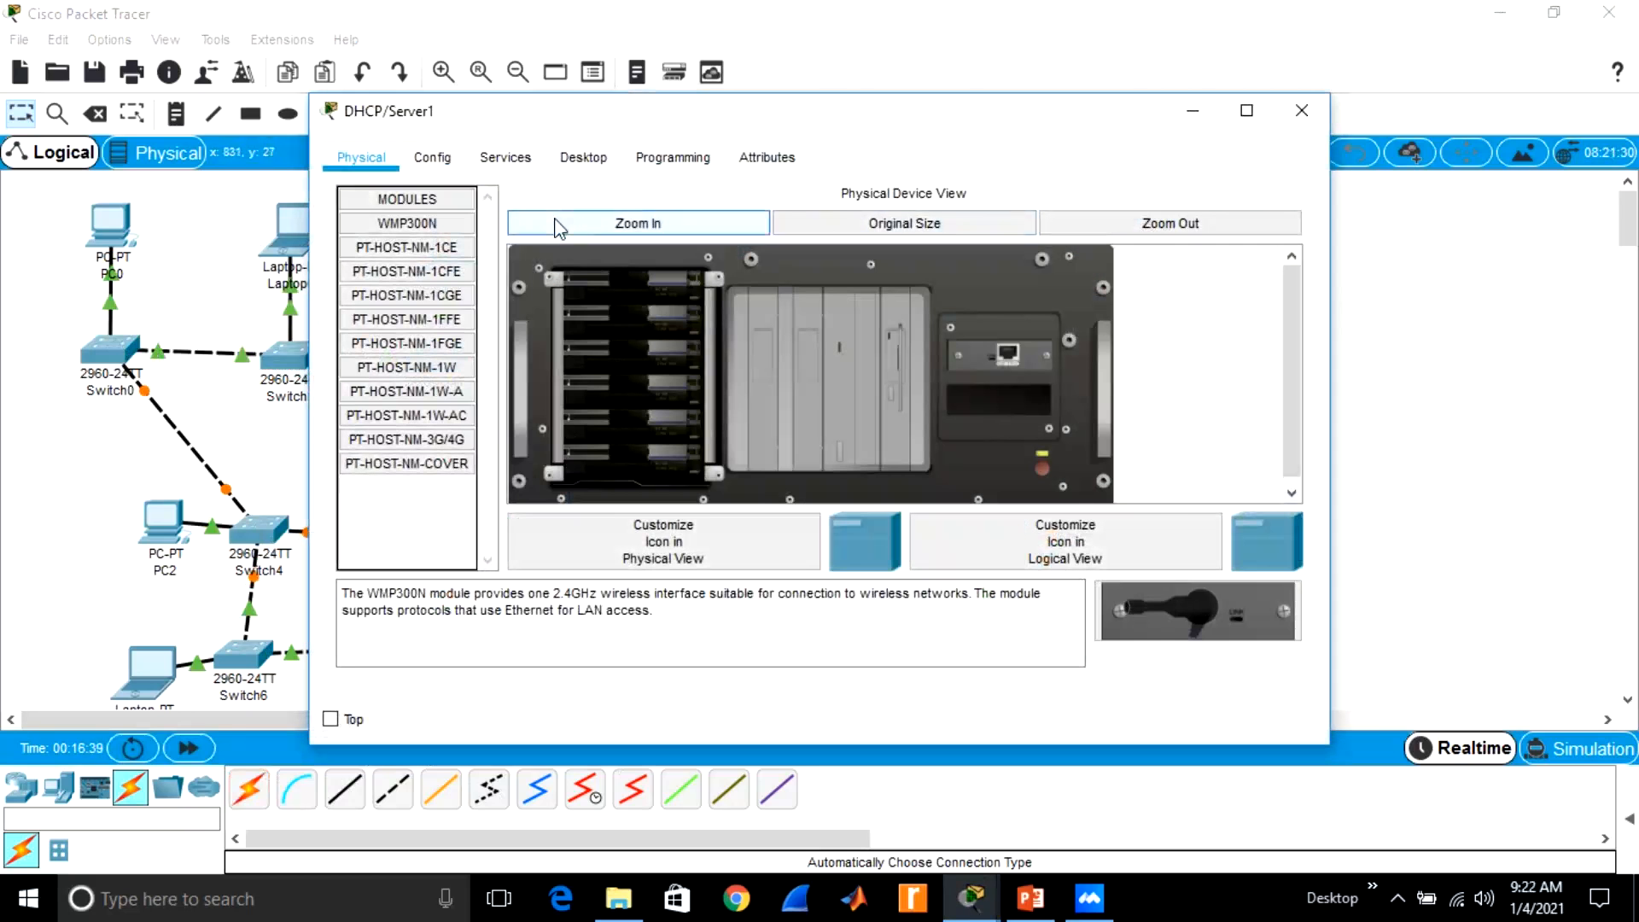
{"action": "left_click", "coordinate": [581, 159]}
{"action": "left_click", "coordinate": [465, 224]}
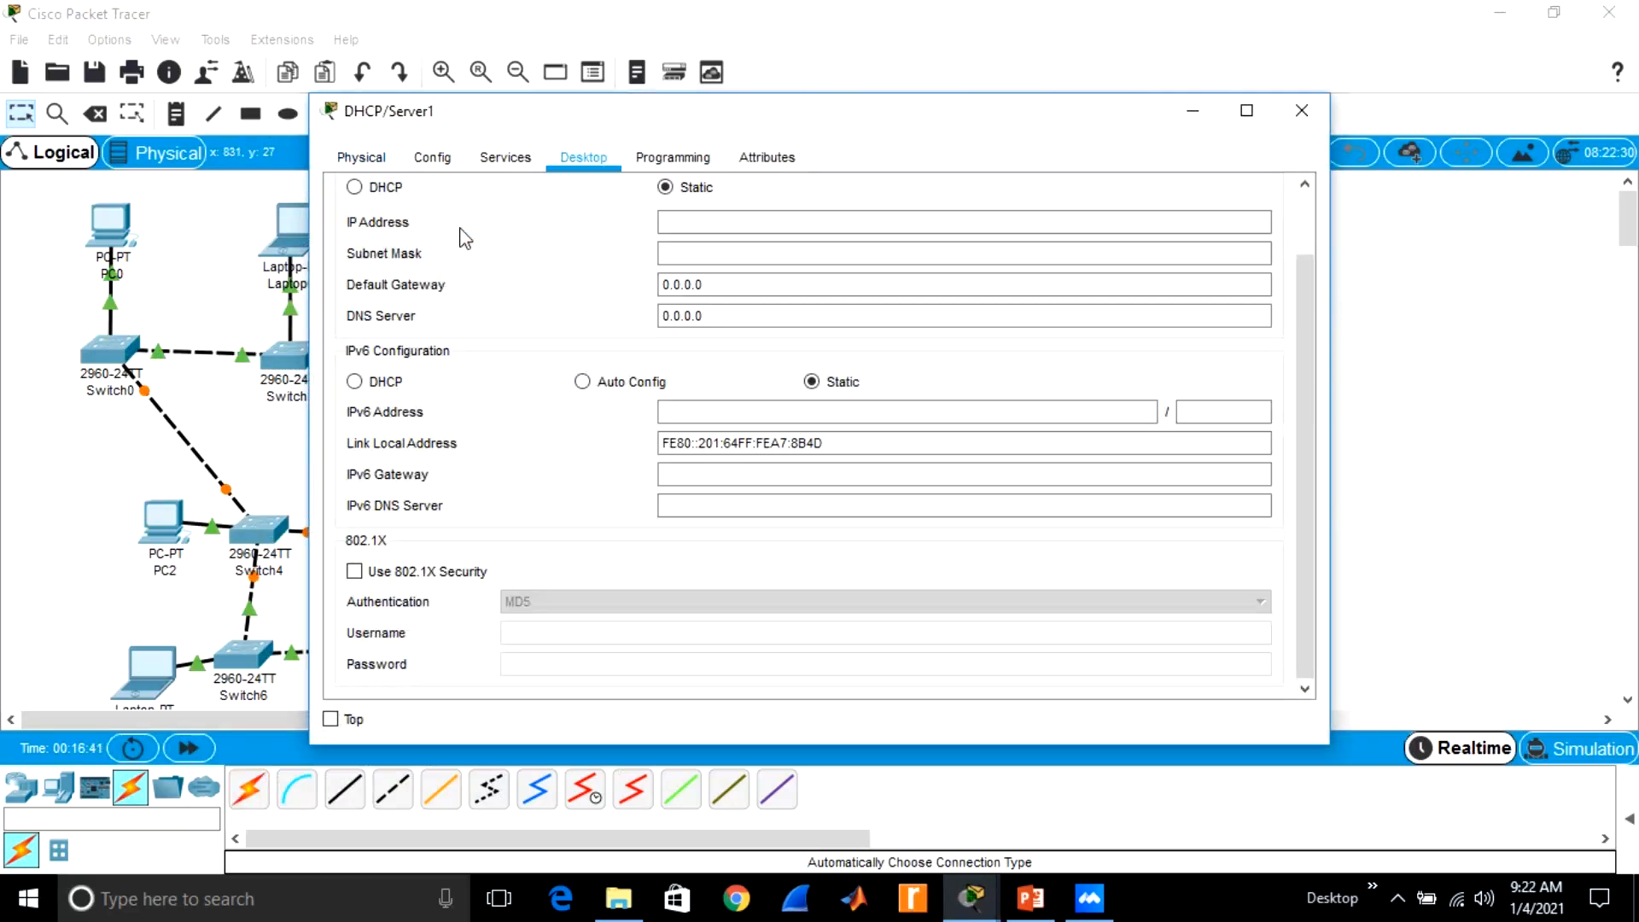
{"action": "left_click", "coordinate": [696, 223]}
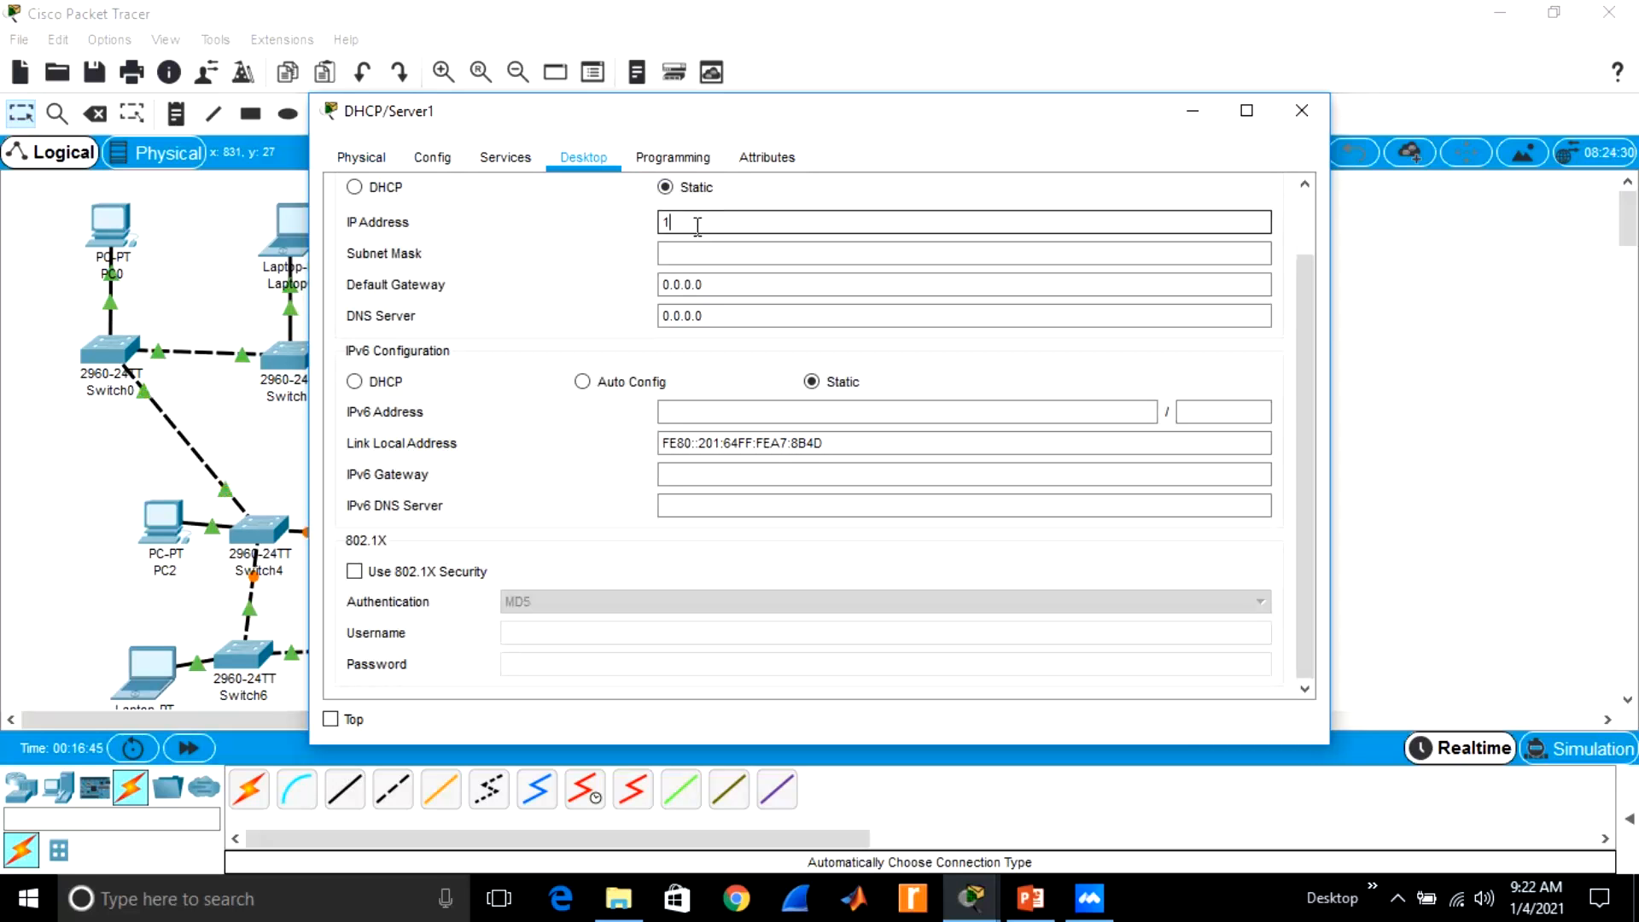
{"action": "type", "text": "192.168.5.1"}
Set DHCP/Server1's DNS server address to 192.168.5.2, with subnet mask 255.255.255.0
{"action": "left_click_drag", "start_coordinate": [736, 222], "coordinate": [660, 222]}
{"action": "key", "text": "ctrl+c"}
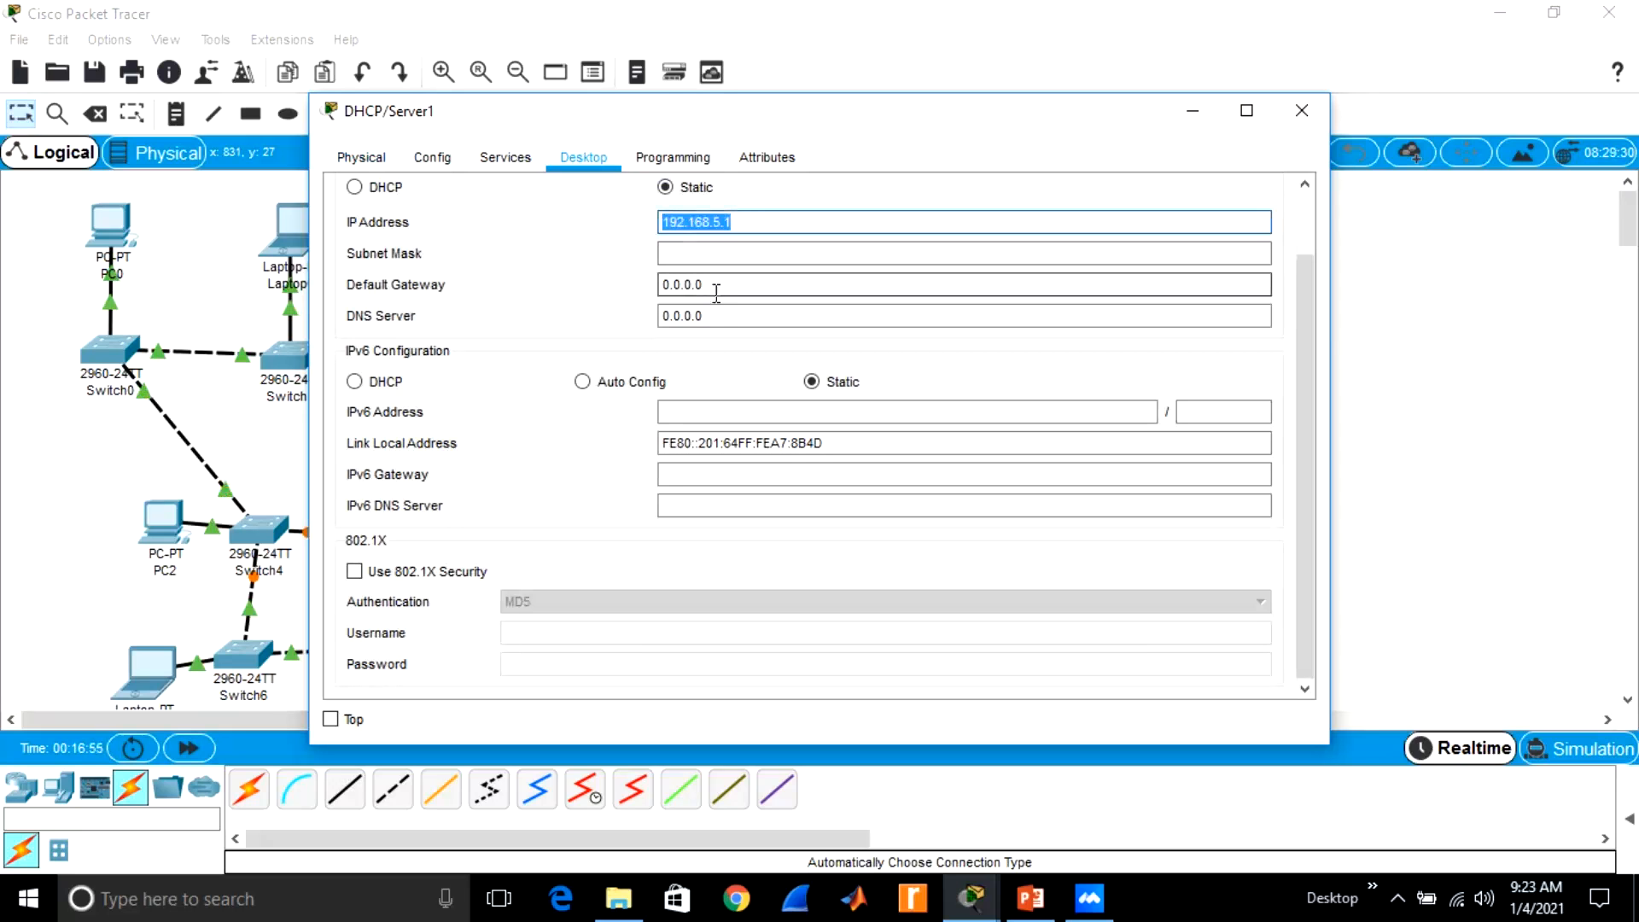
{"action": "left_click_drag", "start_coordinate": [714, 316], "coordinate": [662, 316]}
{"action": "key", "text": "ctrl+v"}
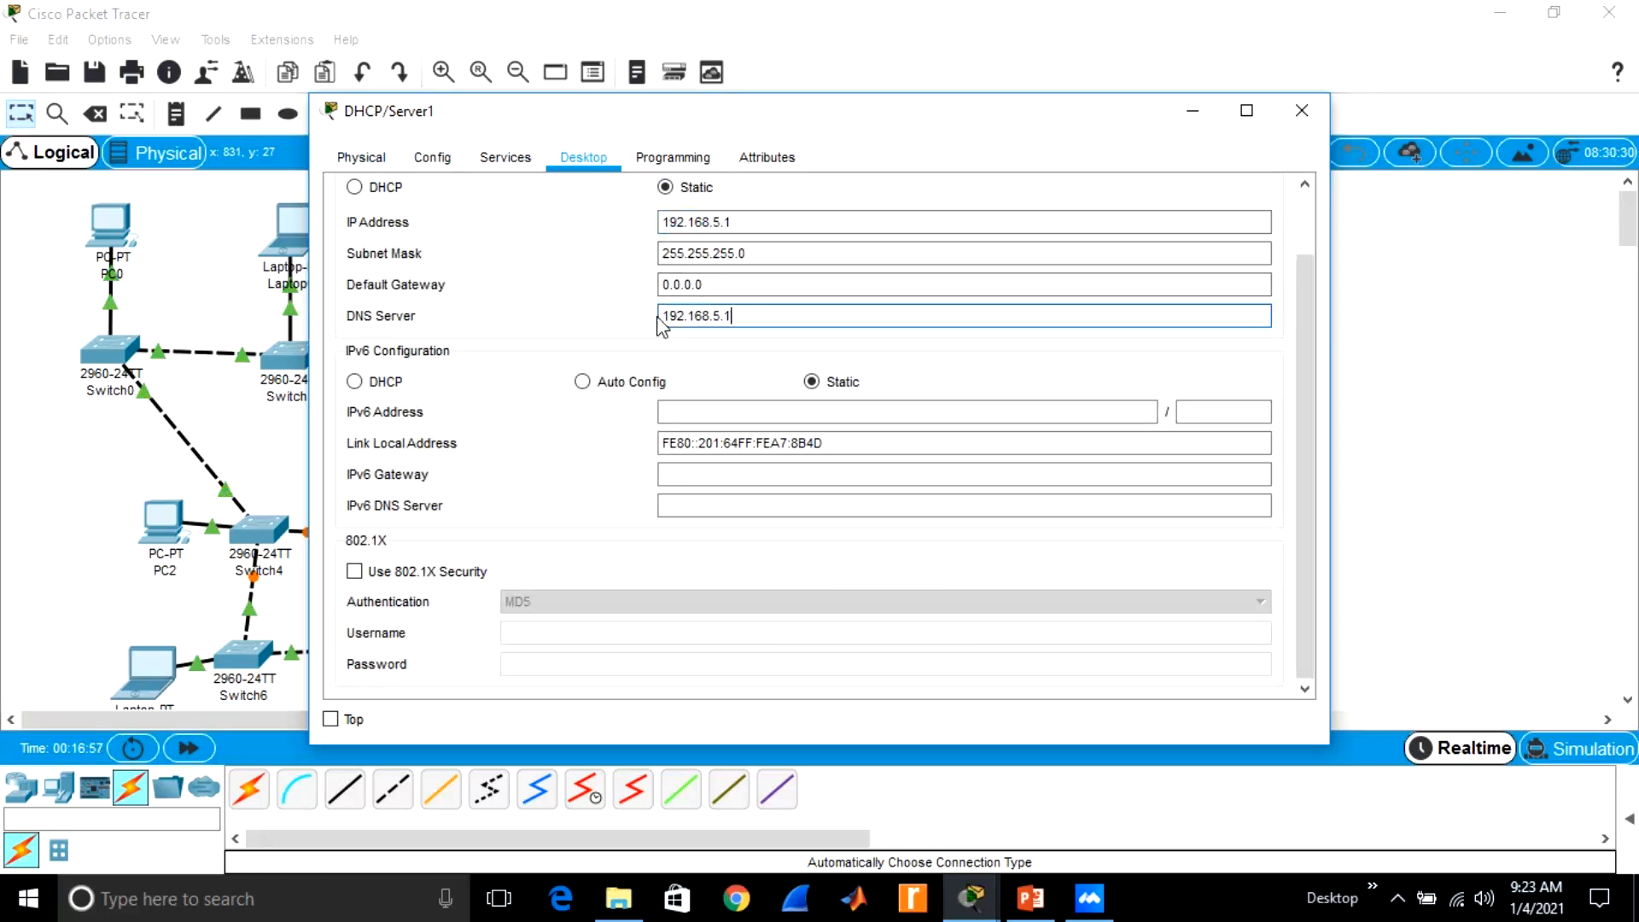
{"action": "type", "text": "2"}
{"action": "left_click", "coordinate": [751, 284]}
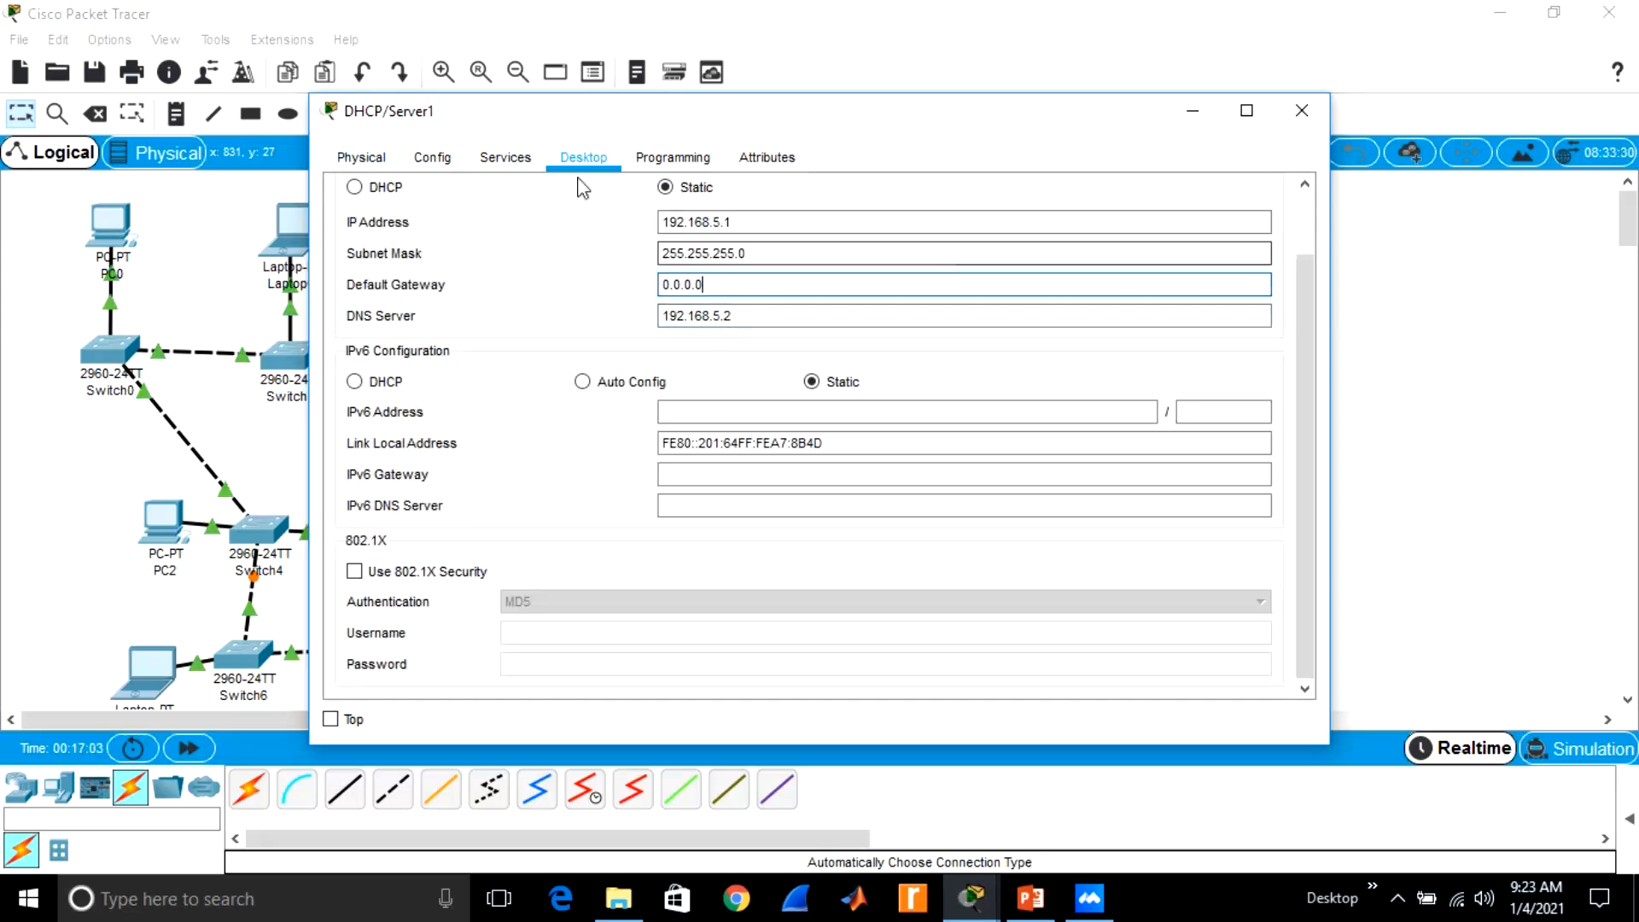
Turn on the DHCP service on DHCP/Server1 and set the serverPool DNS server to 192.168.5.2
{"action": "left_click", "coordinate": [517, 157]}
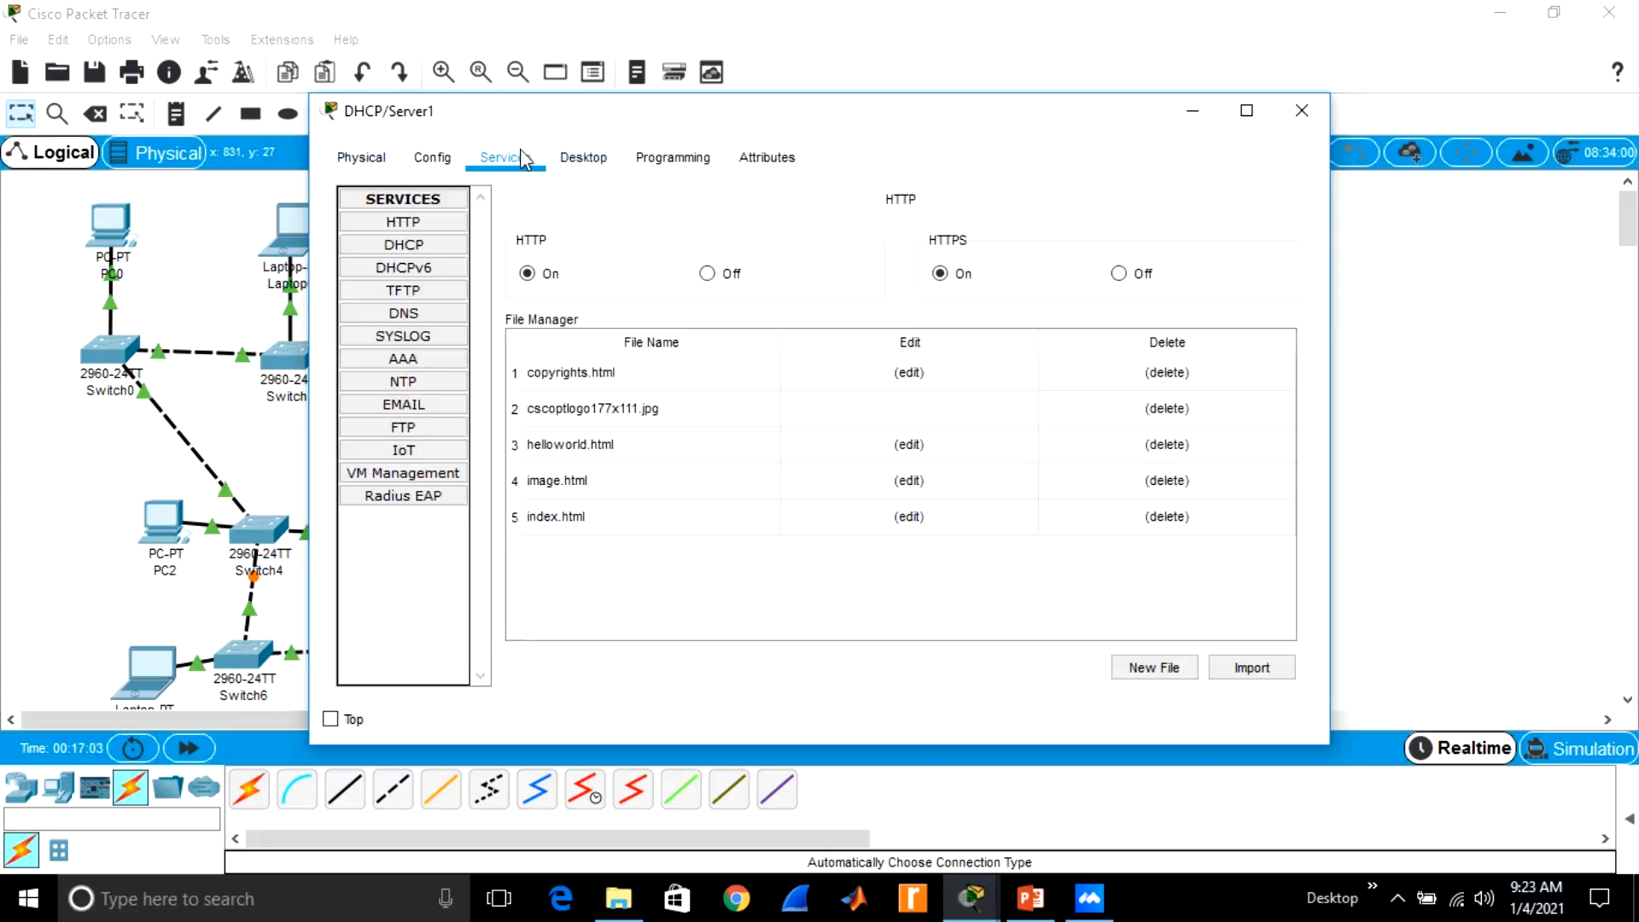
{"action": "left_click", "coordinate": [414, 248]}
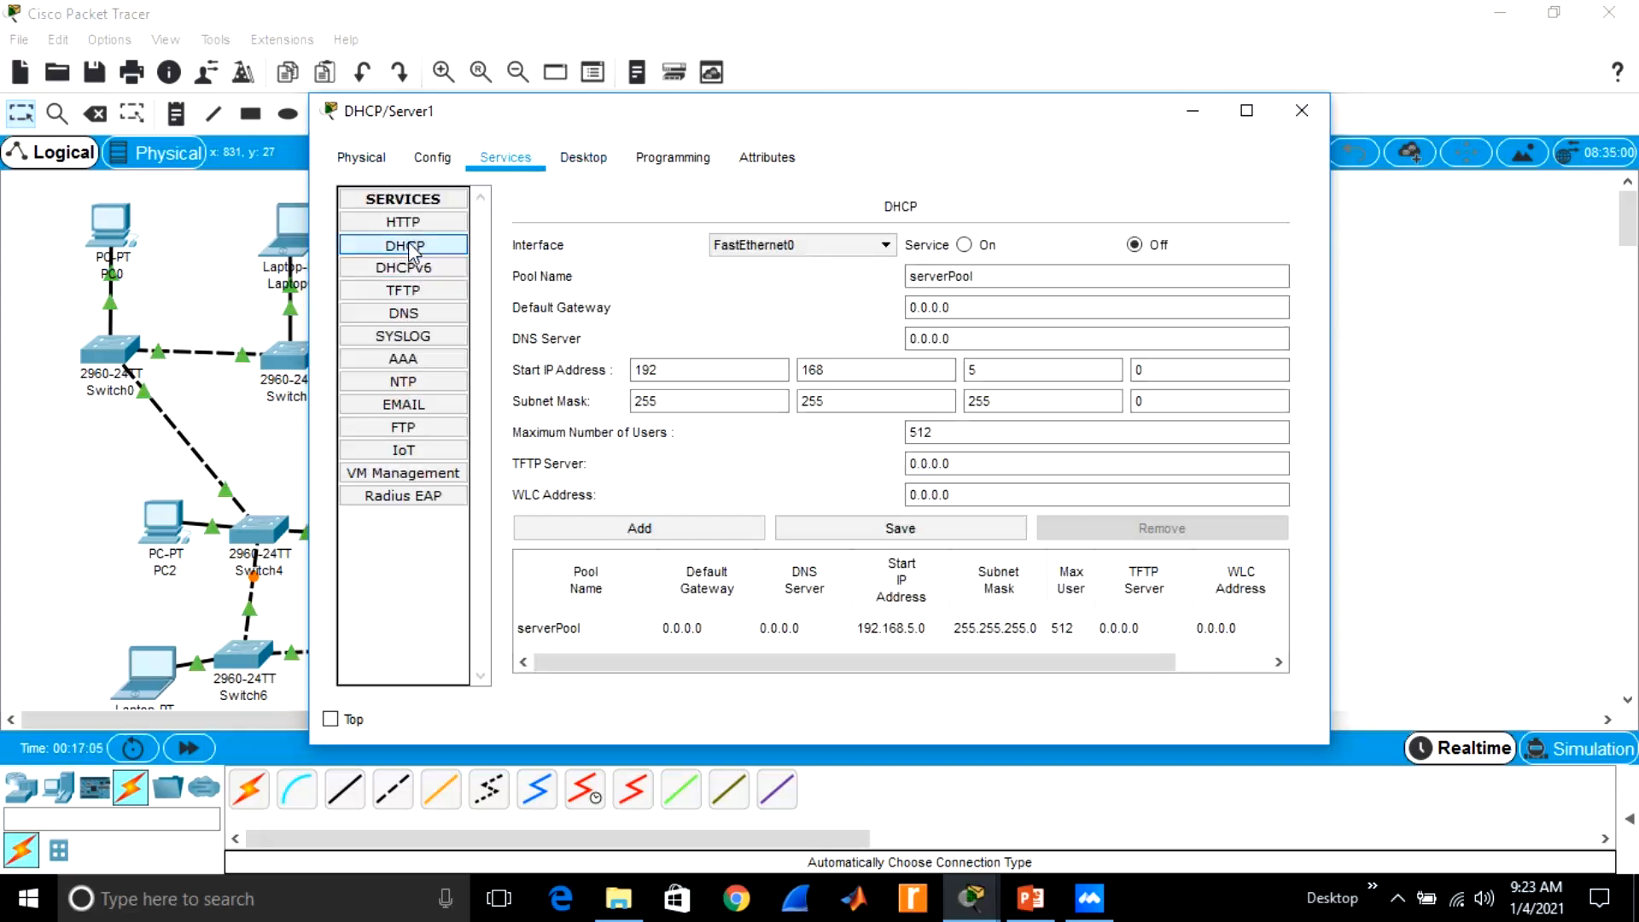
{"action": "left_click", "coordinate": [965, 245]}
{"action": "left_click_drag", "start_coordinate": [951, 339], "coordinate": [933, 345]}
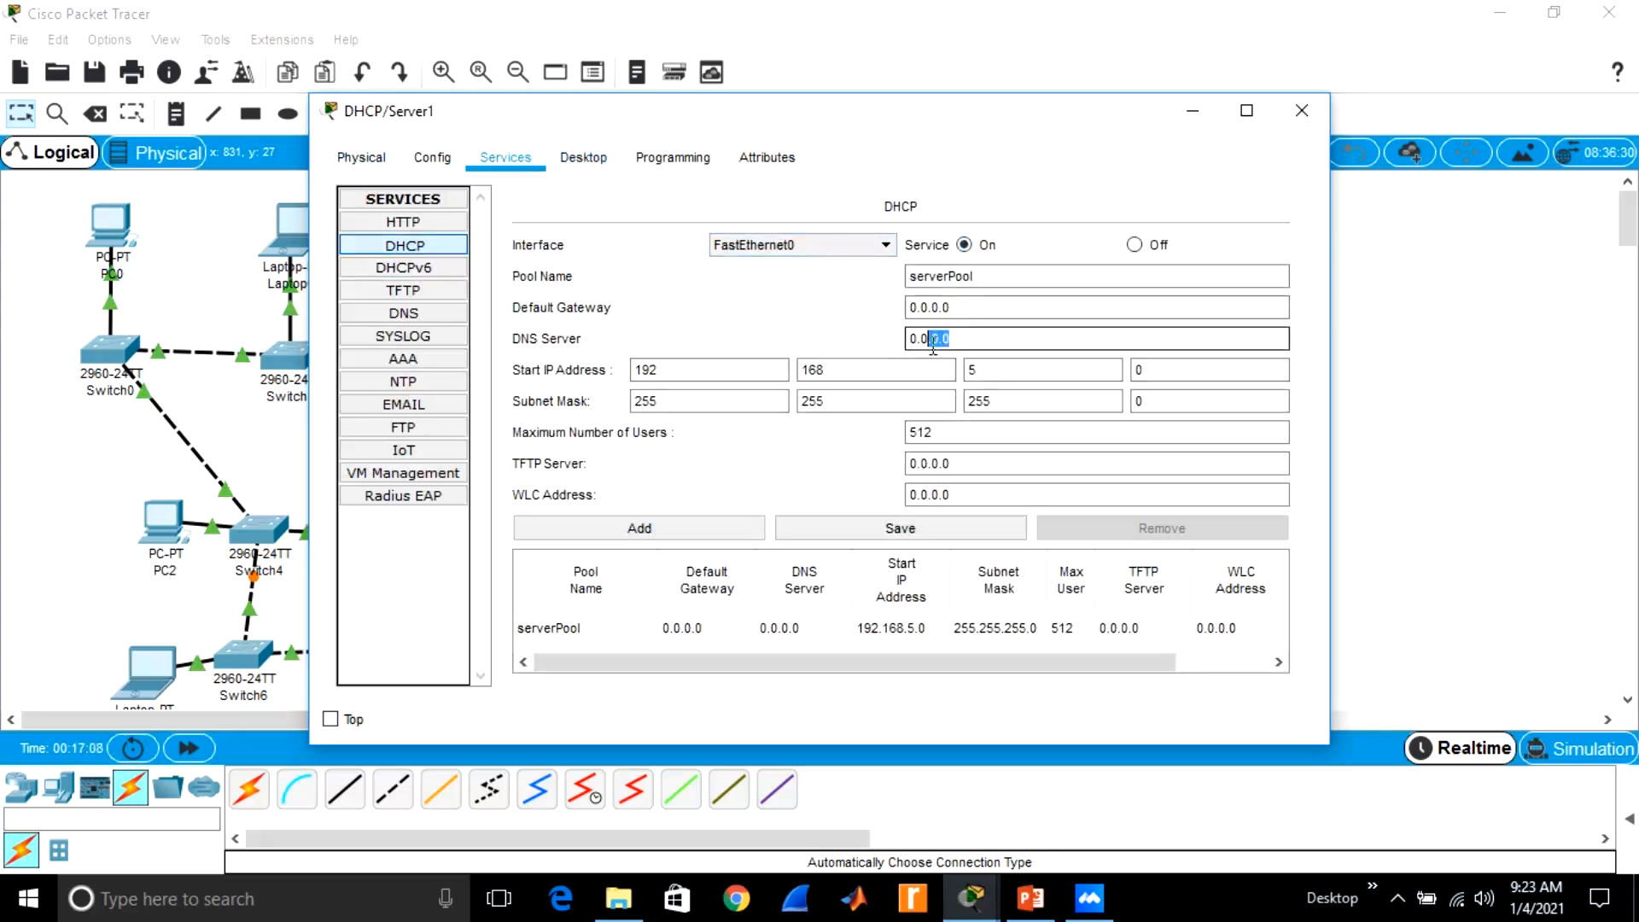
{"action": "type", "text": "192.168.5.1"}
{"action": "key", "text": "BackSpace"}
{"action": "type", "text": "2"}
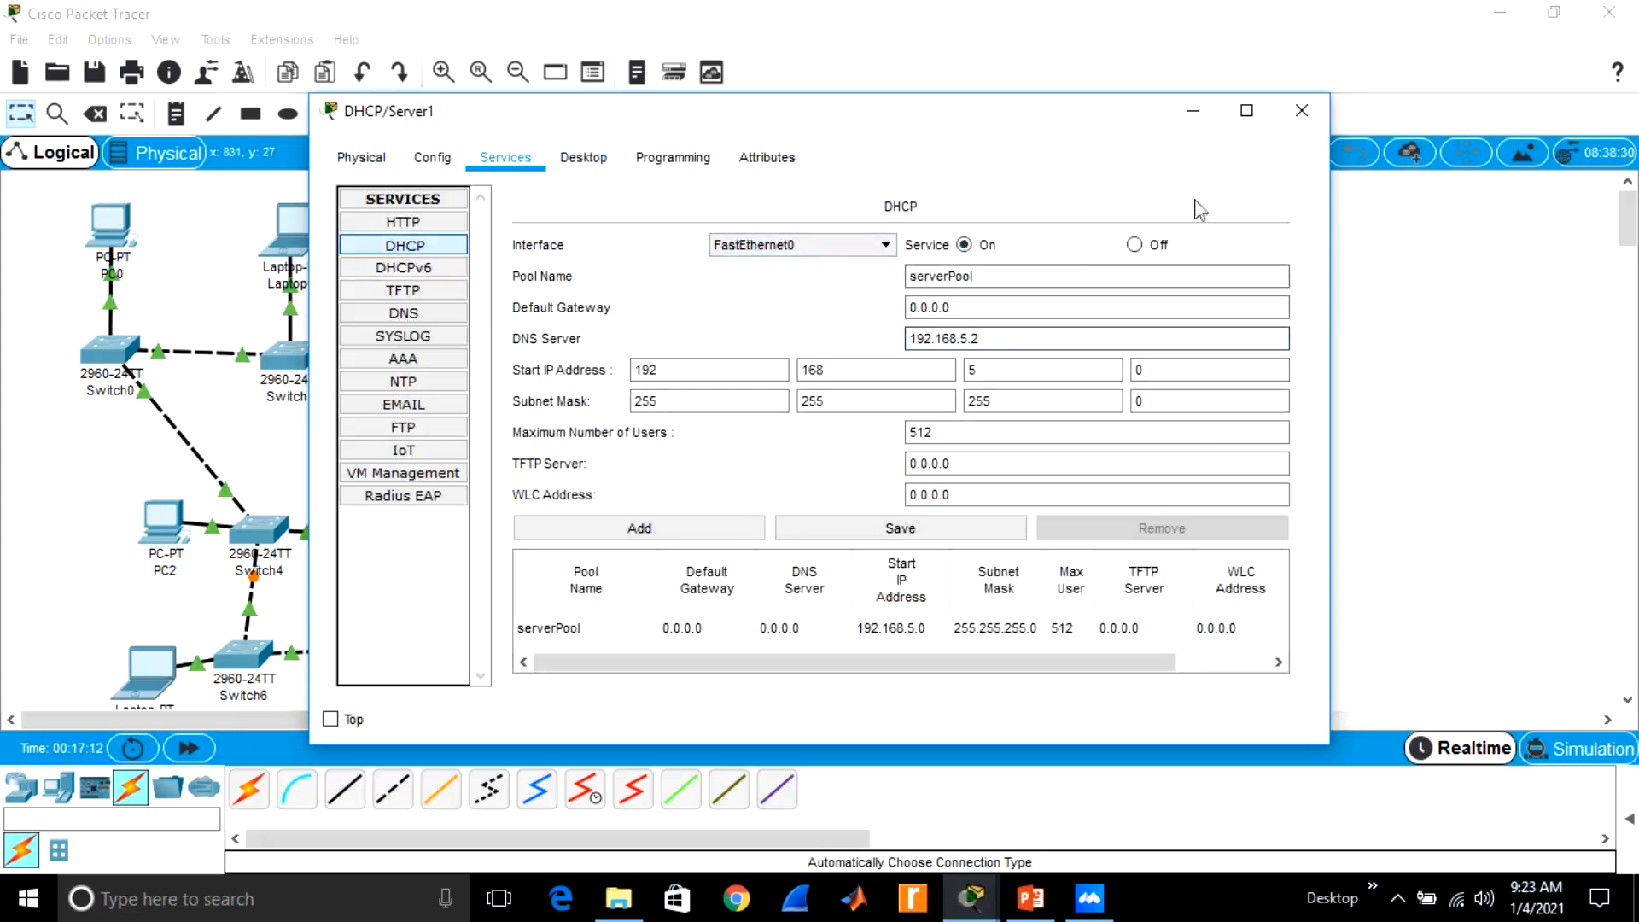
{"action": "left_click", "coordinate": [1303, 112]}
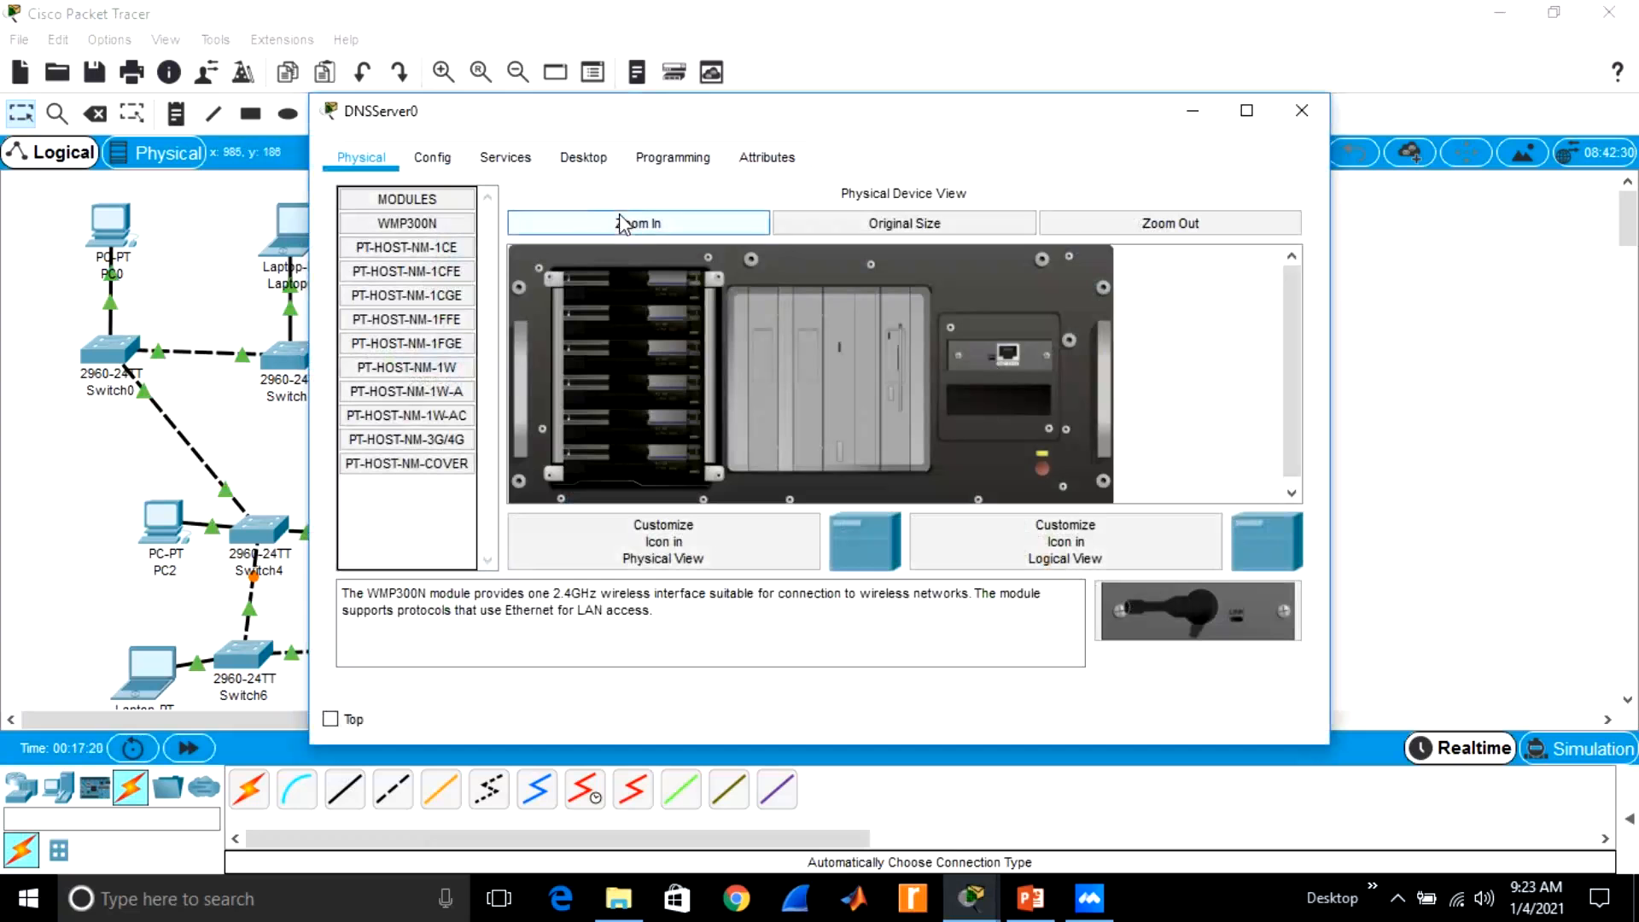
Switch DNSServer0's IPv4 configuration to DHCP so it obtains its address from the DHCP server
{"action": "left_click", "coordinate": [578, 168]}
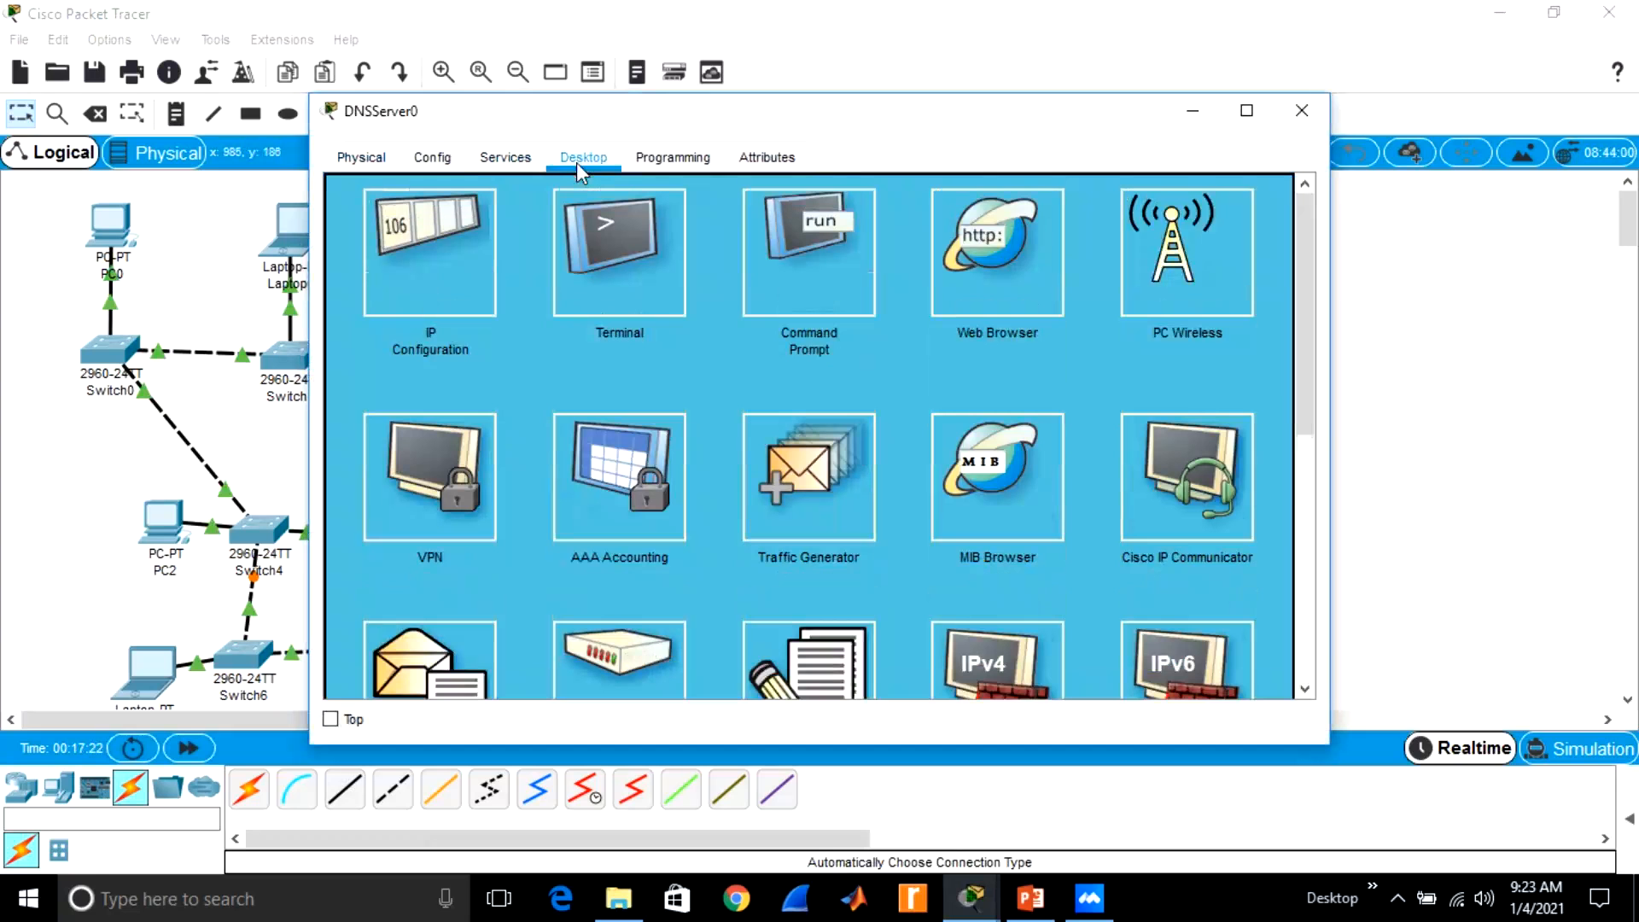
{"action": "left_click", "coordinate": [402, 230]}
{"action": "left_click", "coordinate": [354, 187]}
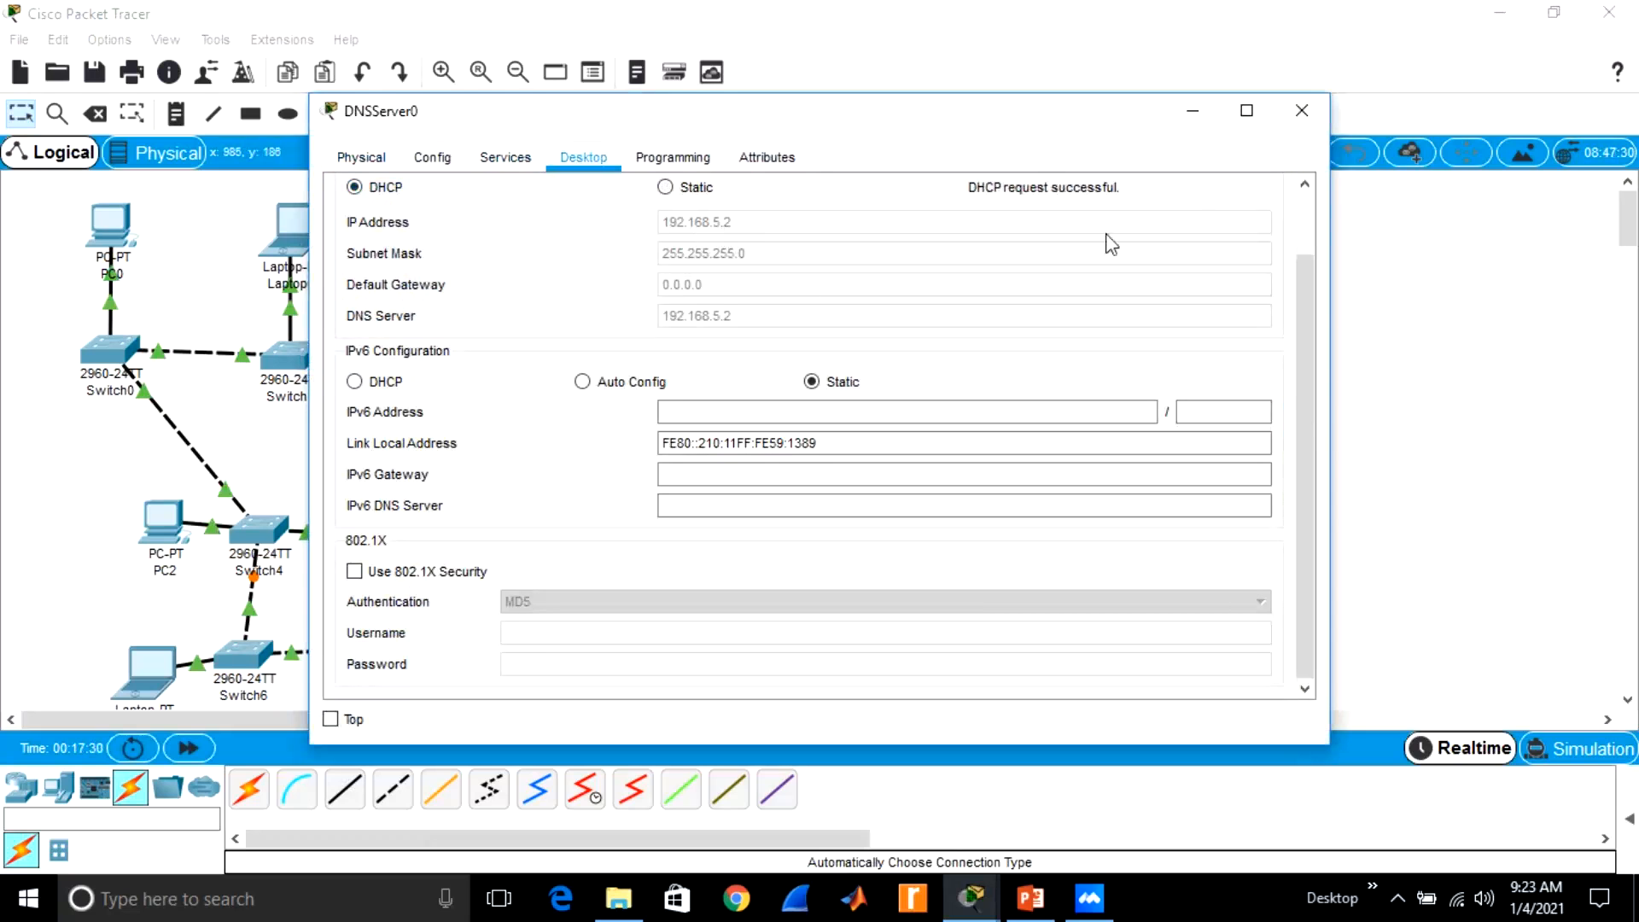
{"action": "left_click", "coordinate": [1301, 111]}
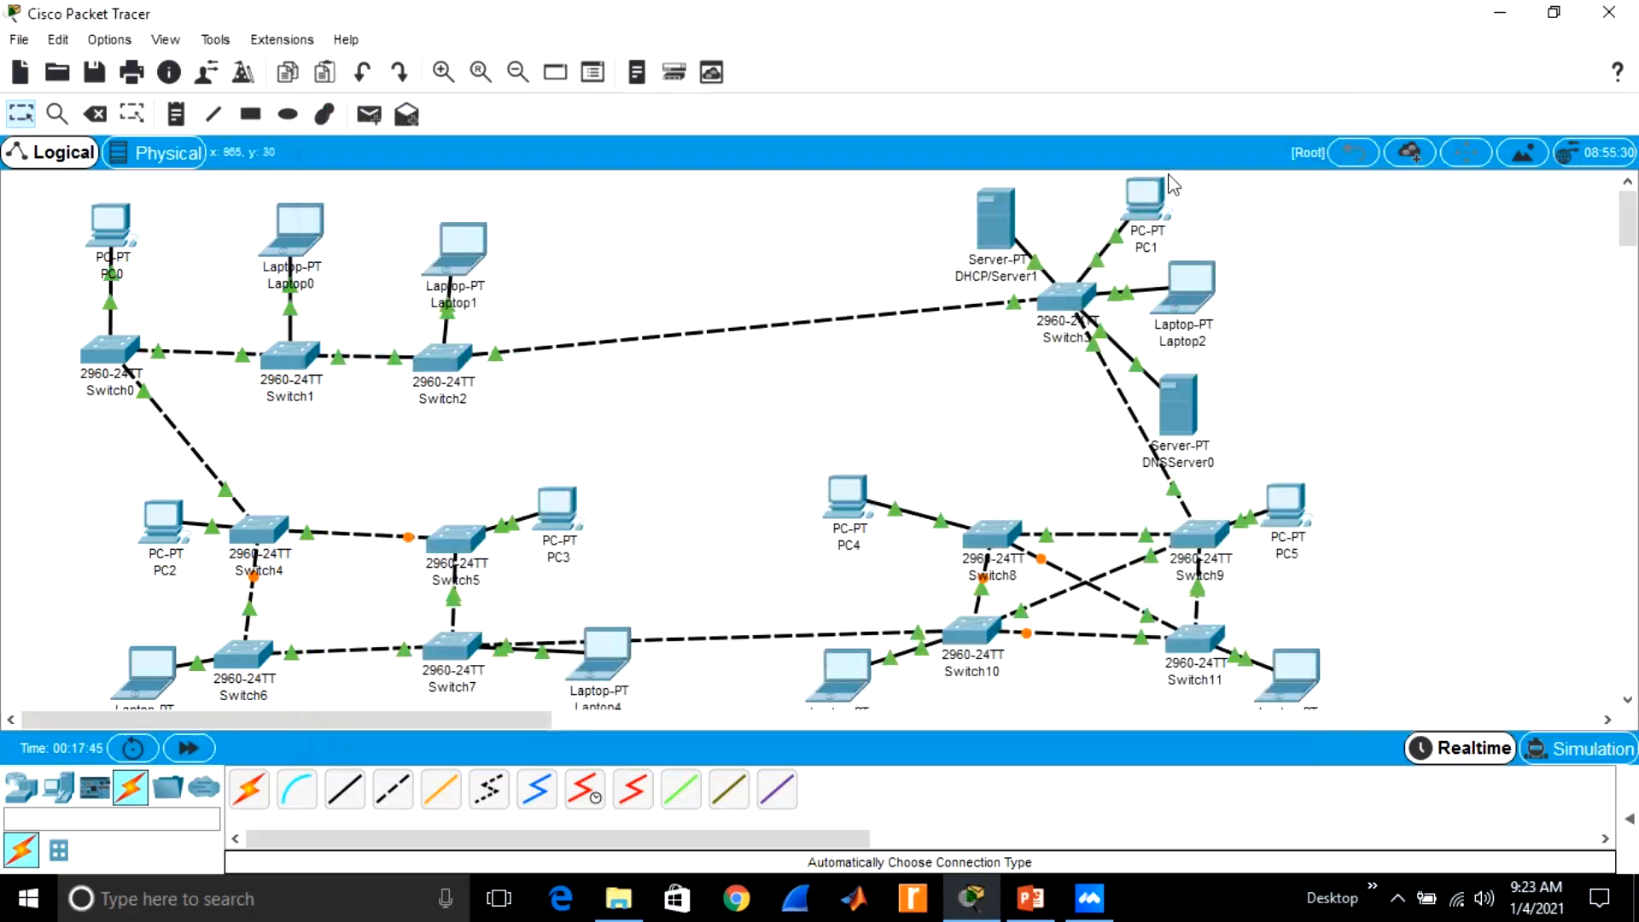
Switch PC1's IPv4 configuration to DHCP and close its device window
{"action": "left_click", "coordinate": [1153, 204]}
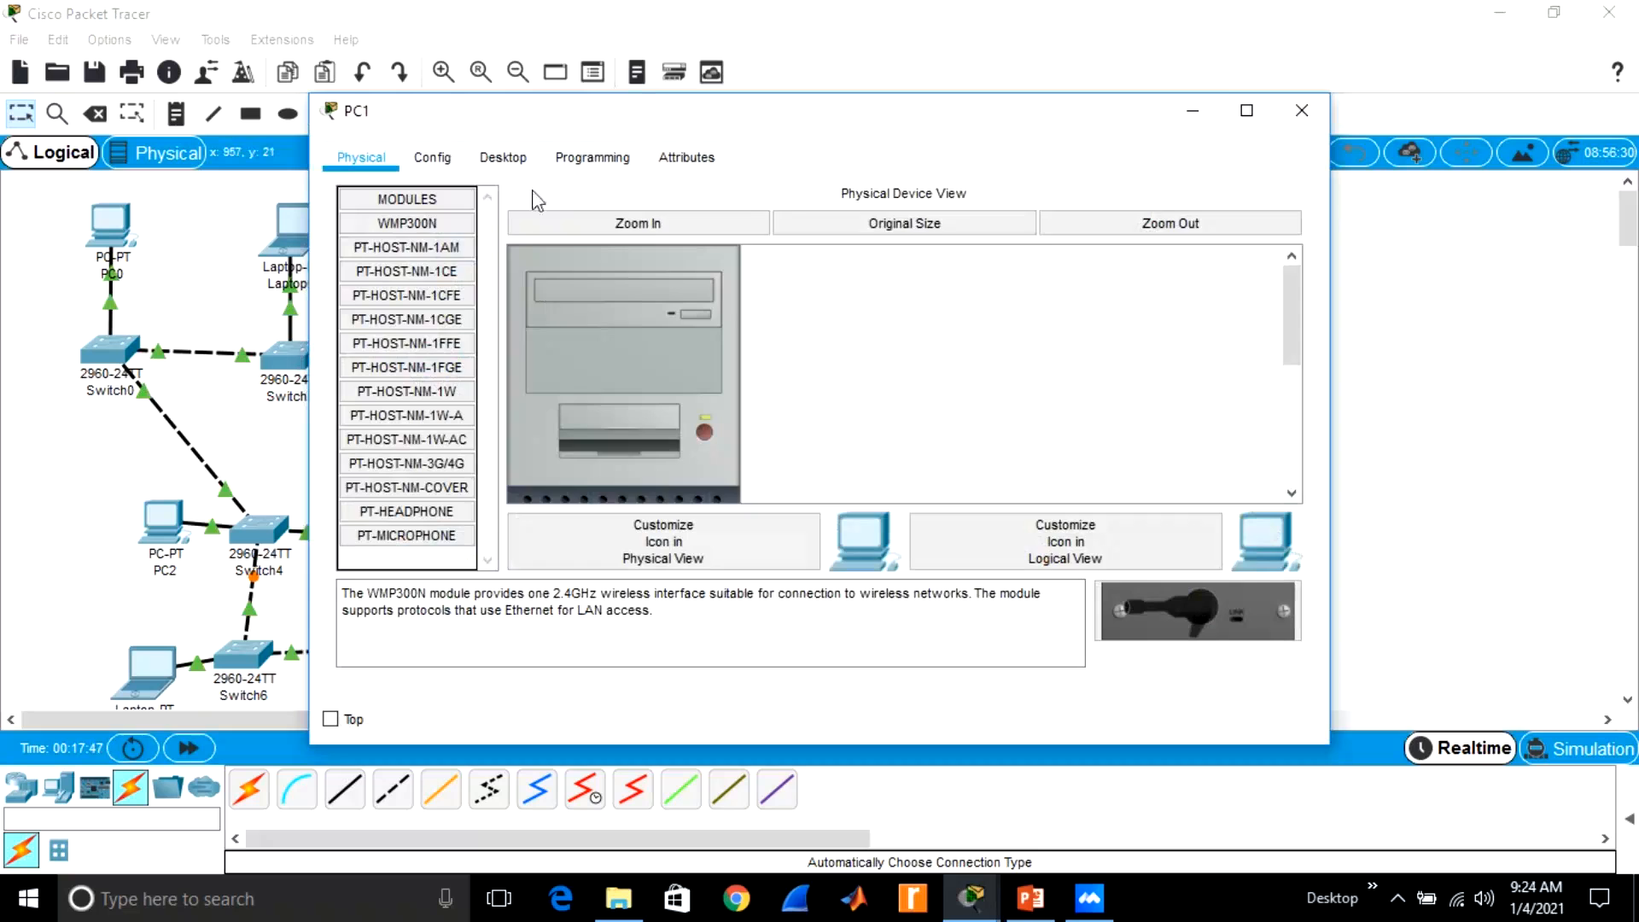
{"action": "left_click", "coordinate": [505, 159]}
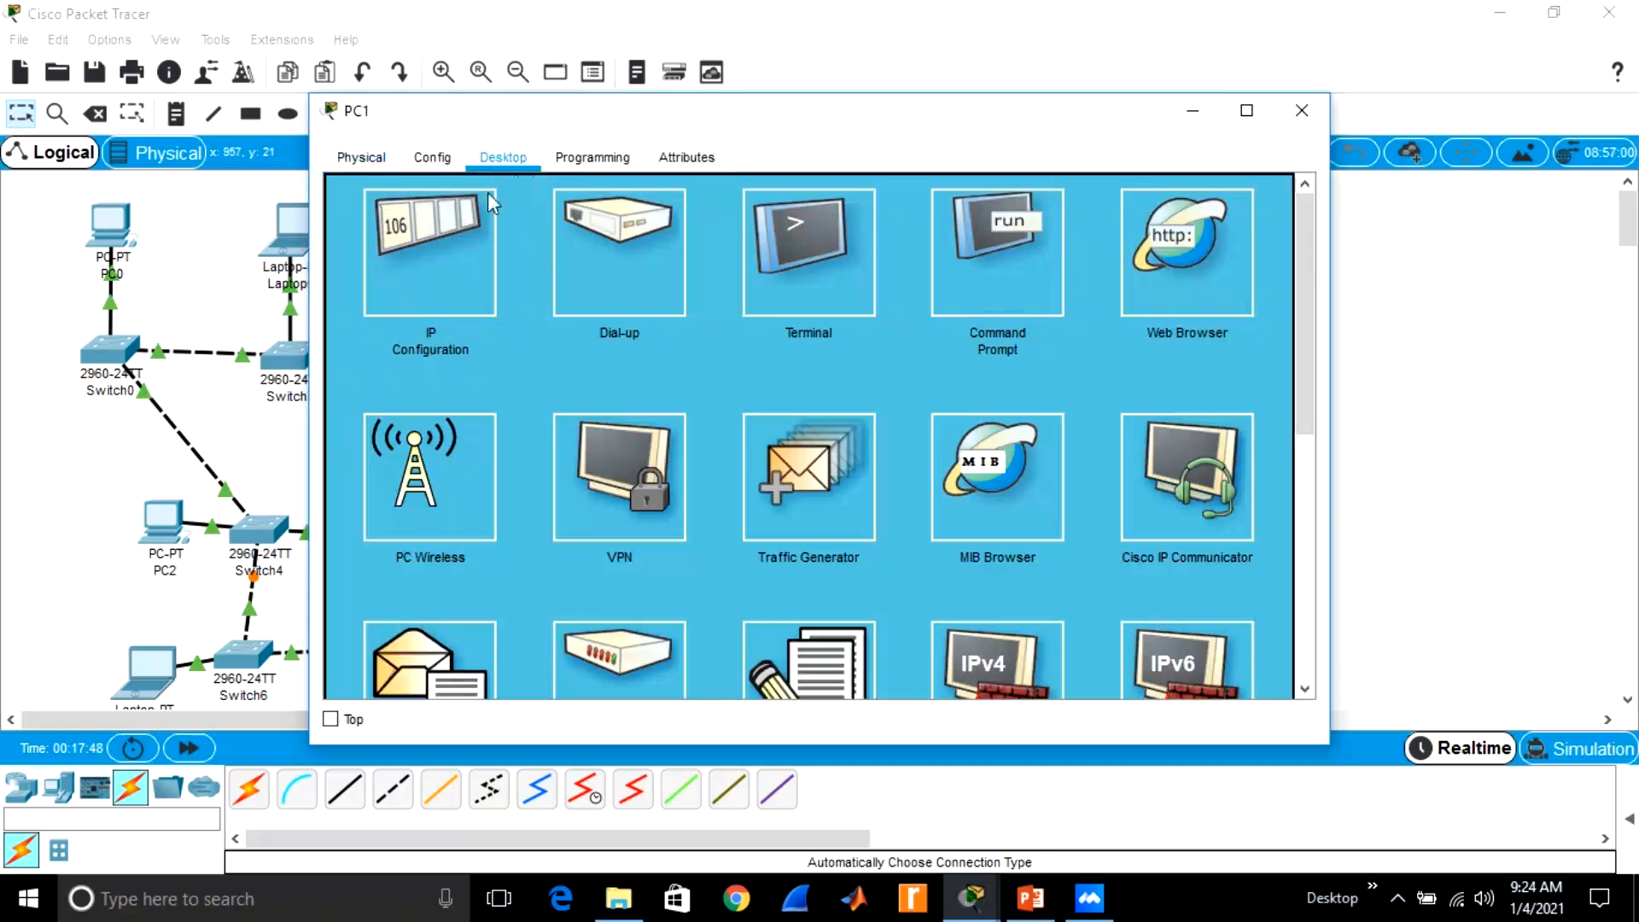
{"action": "left_click", "coordinate": [456, 225]}
{"action": "left_click", "coordinate": [354, 189]}
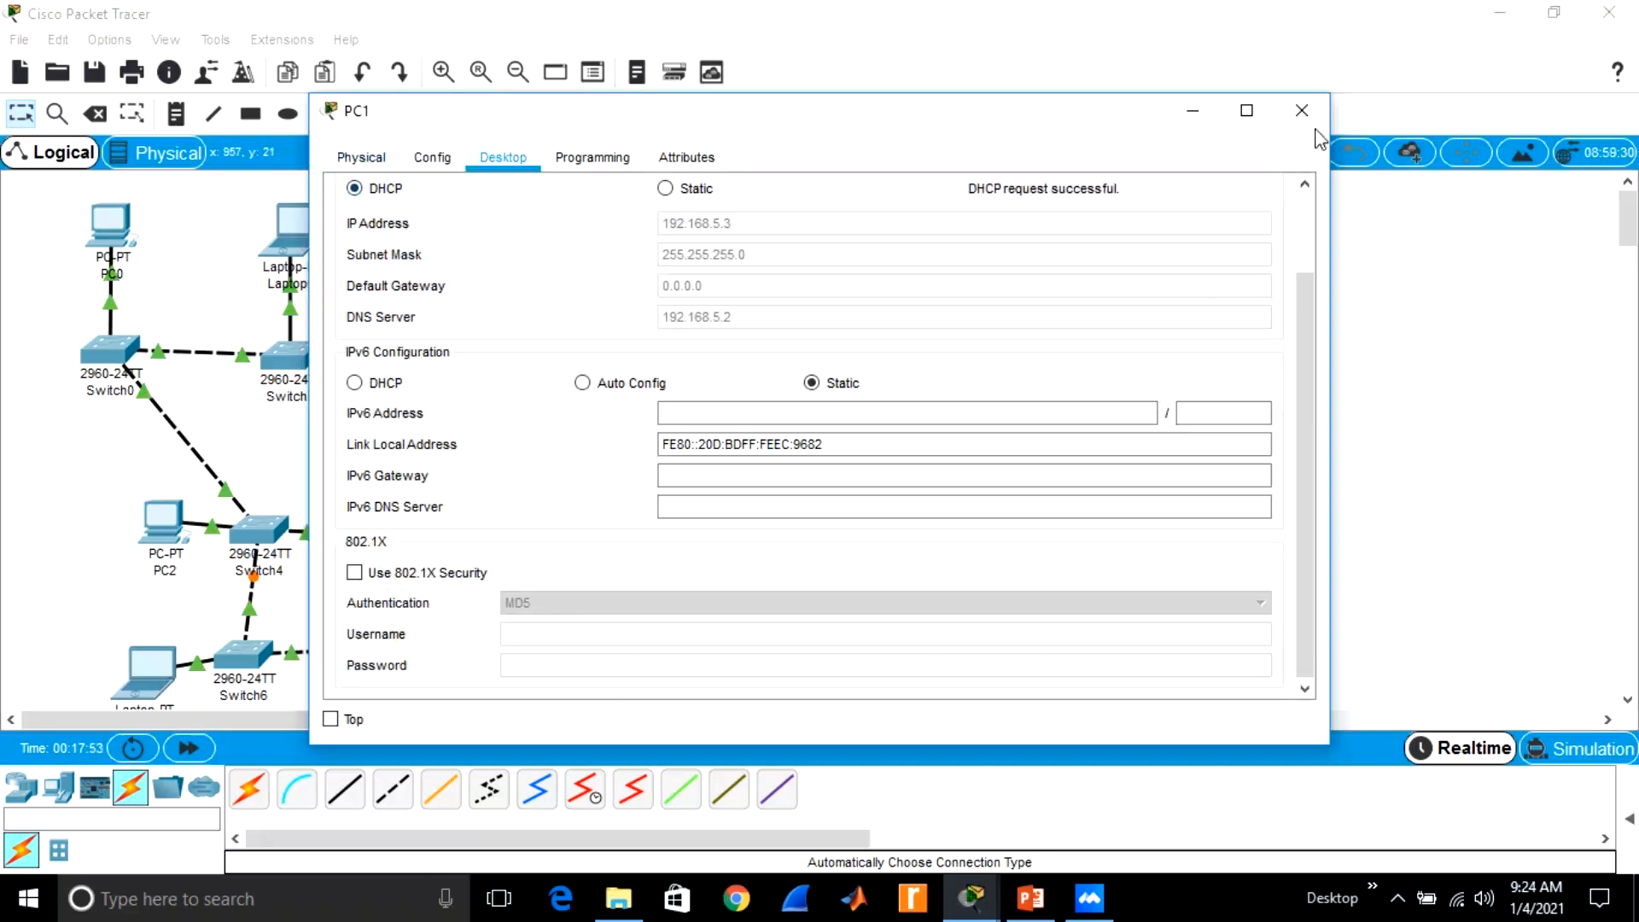
{"action": "left_click", "coordinate": [1302, 110]}
Switch Laptop2, attached to Switch3, from static to DHCP IPv4 addressing
{"action": "left_click", "coordinate": [1191, 306]}
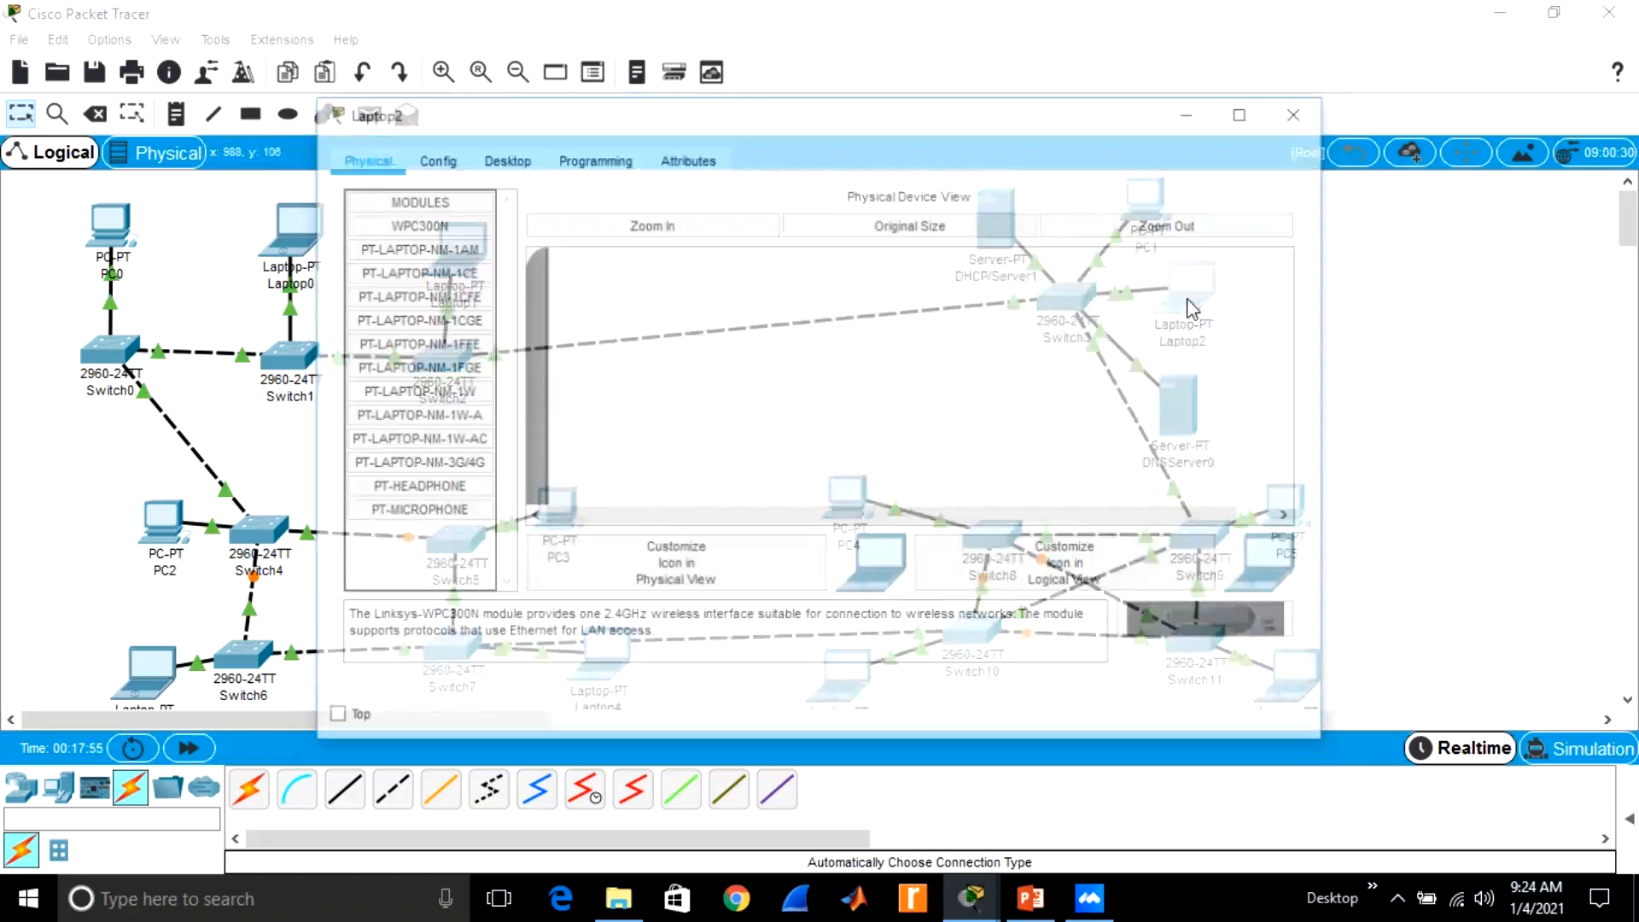
{"action": "left_click", "coordinate": [518, 152]}
{"action": "left_click", "coordinate": [429, 238]}
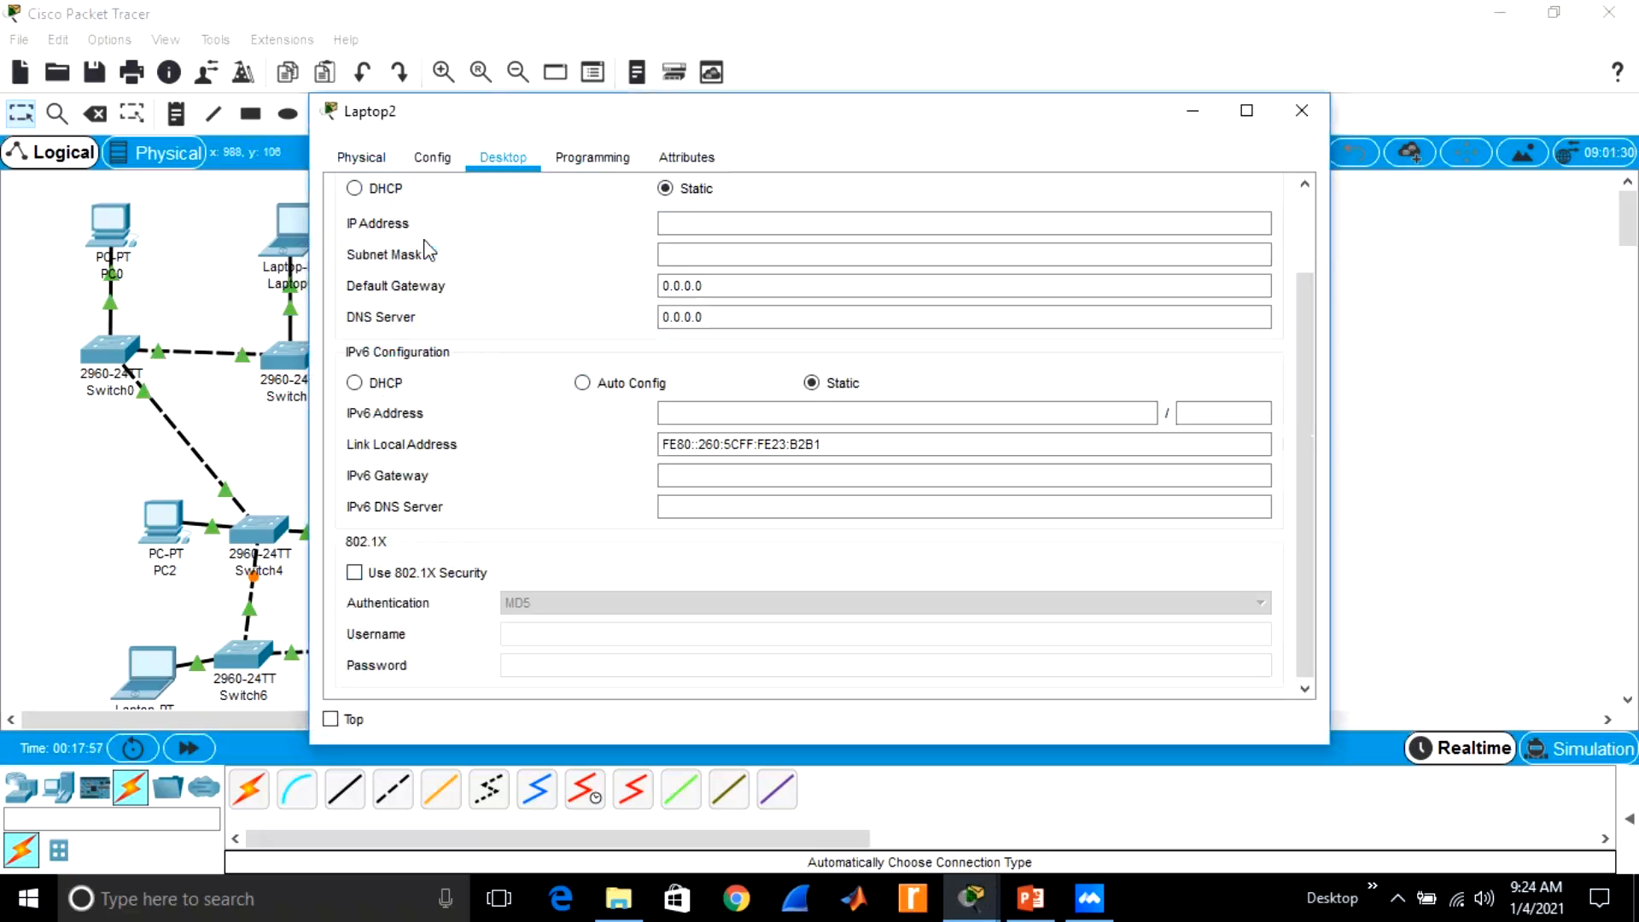
{"action": "left_click", "coordinate": [355, 188]}
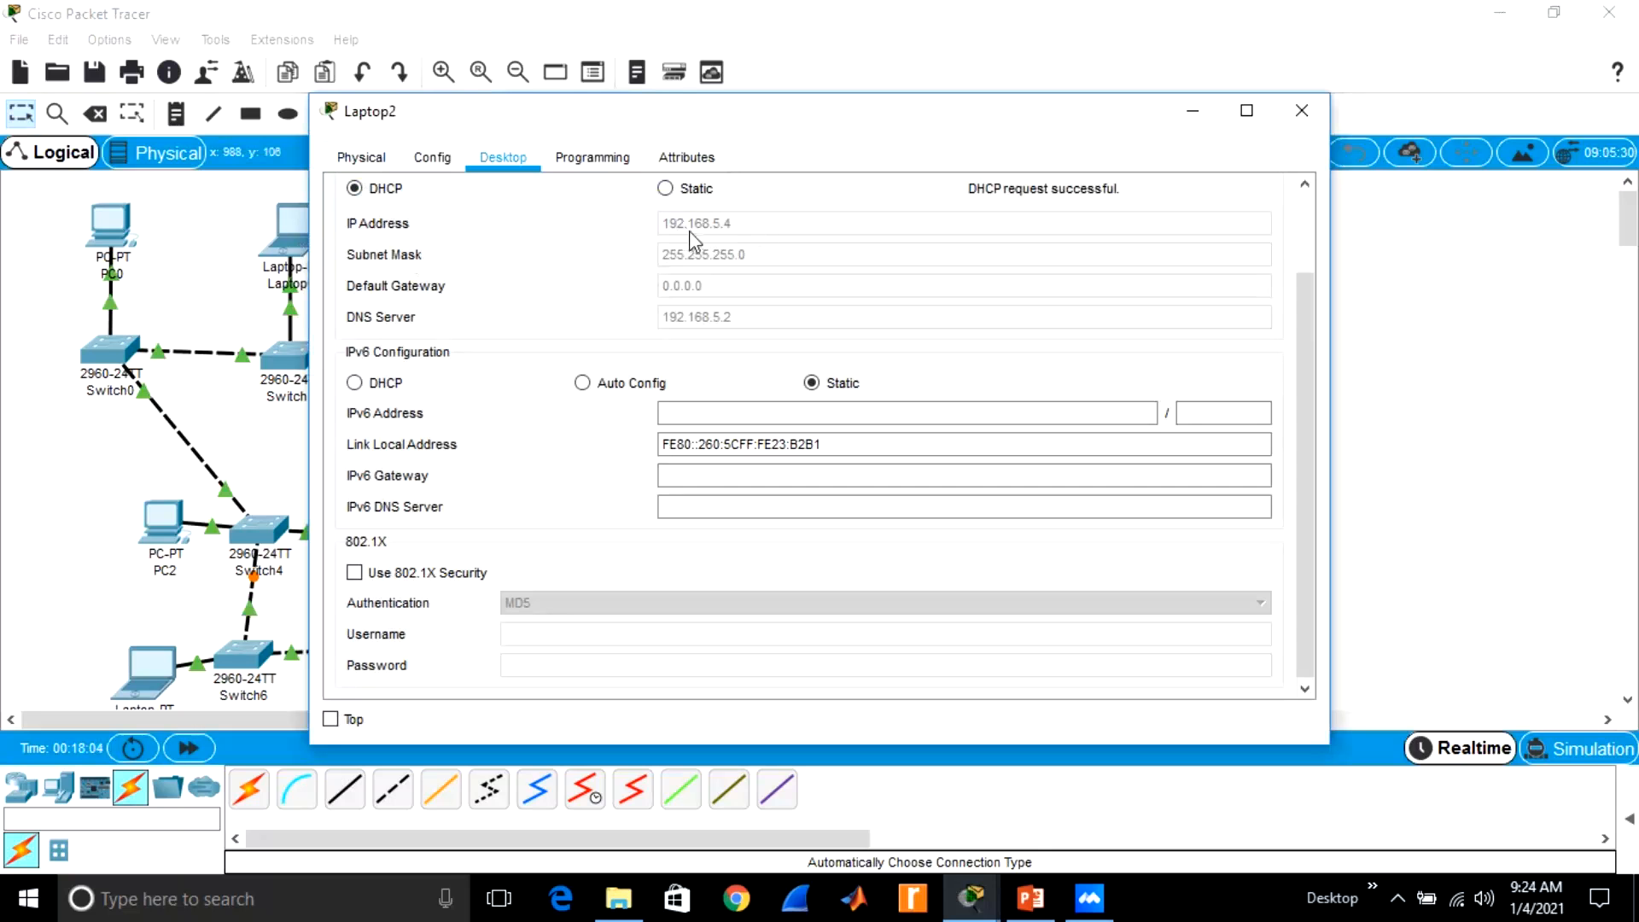
{"action": "left_click", "coordinate": [1301, 111]}
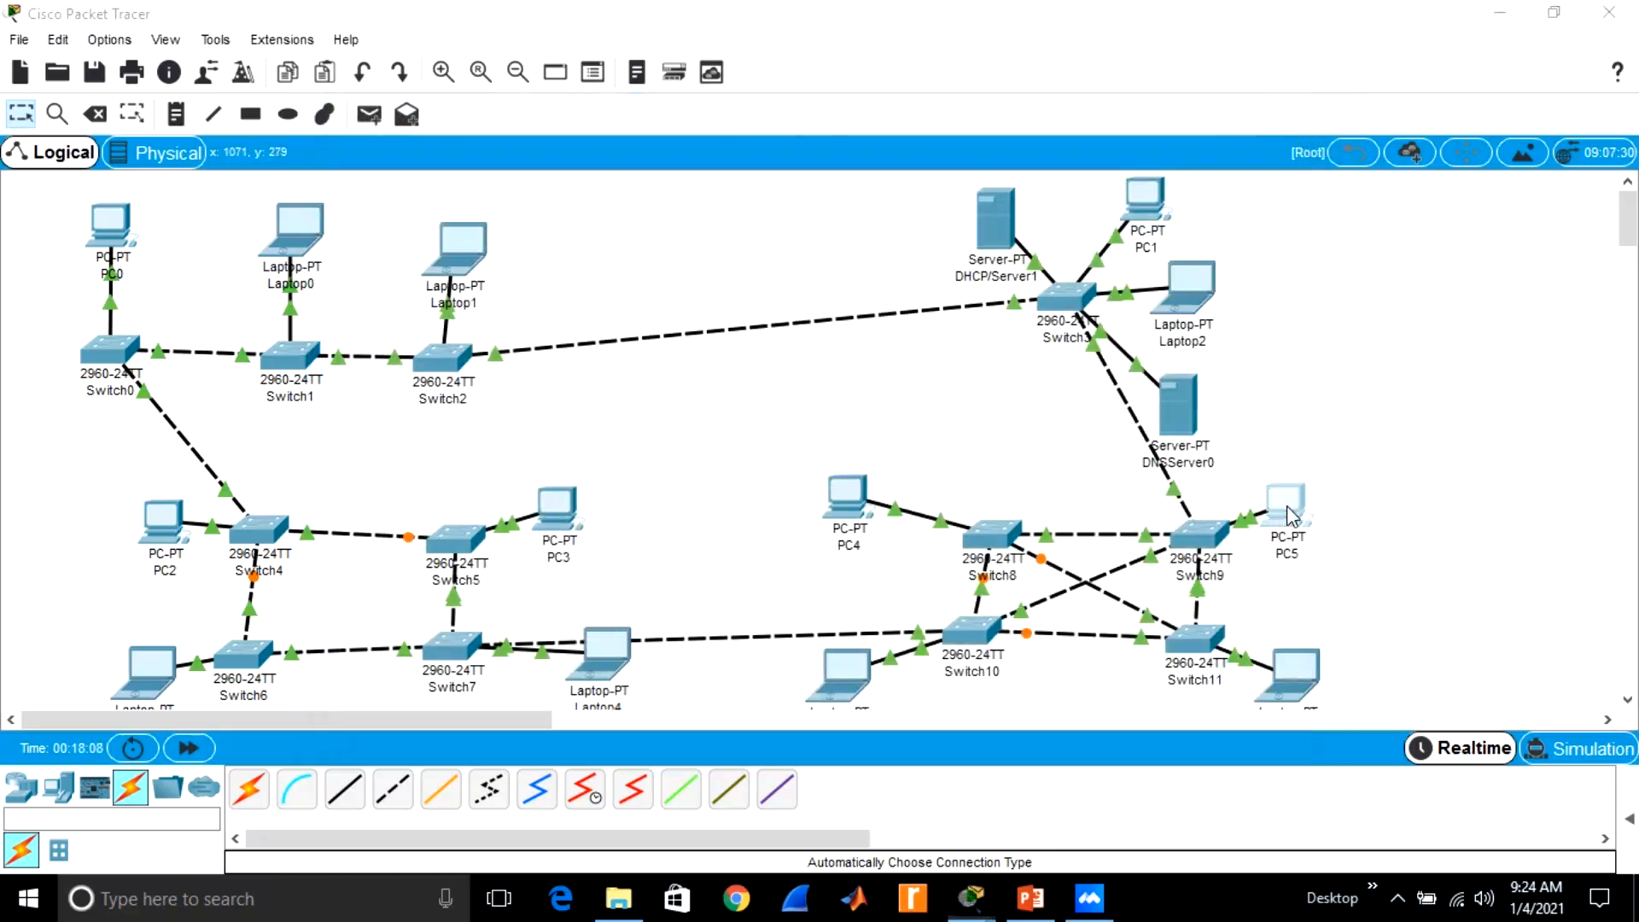
Switch PC5, attached to Switch9, from static to DHCP IPv4 addressing
{"action": "left_click", "coordinate": [1287, 506]}
{"action": "left_click", "coordinate": [503, 158]}
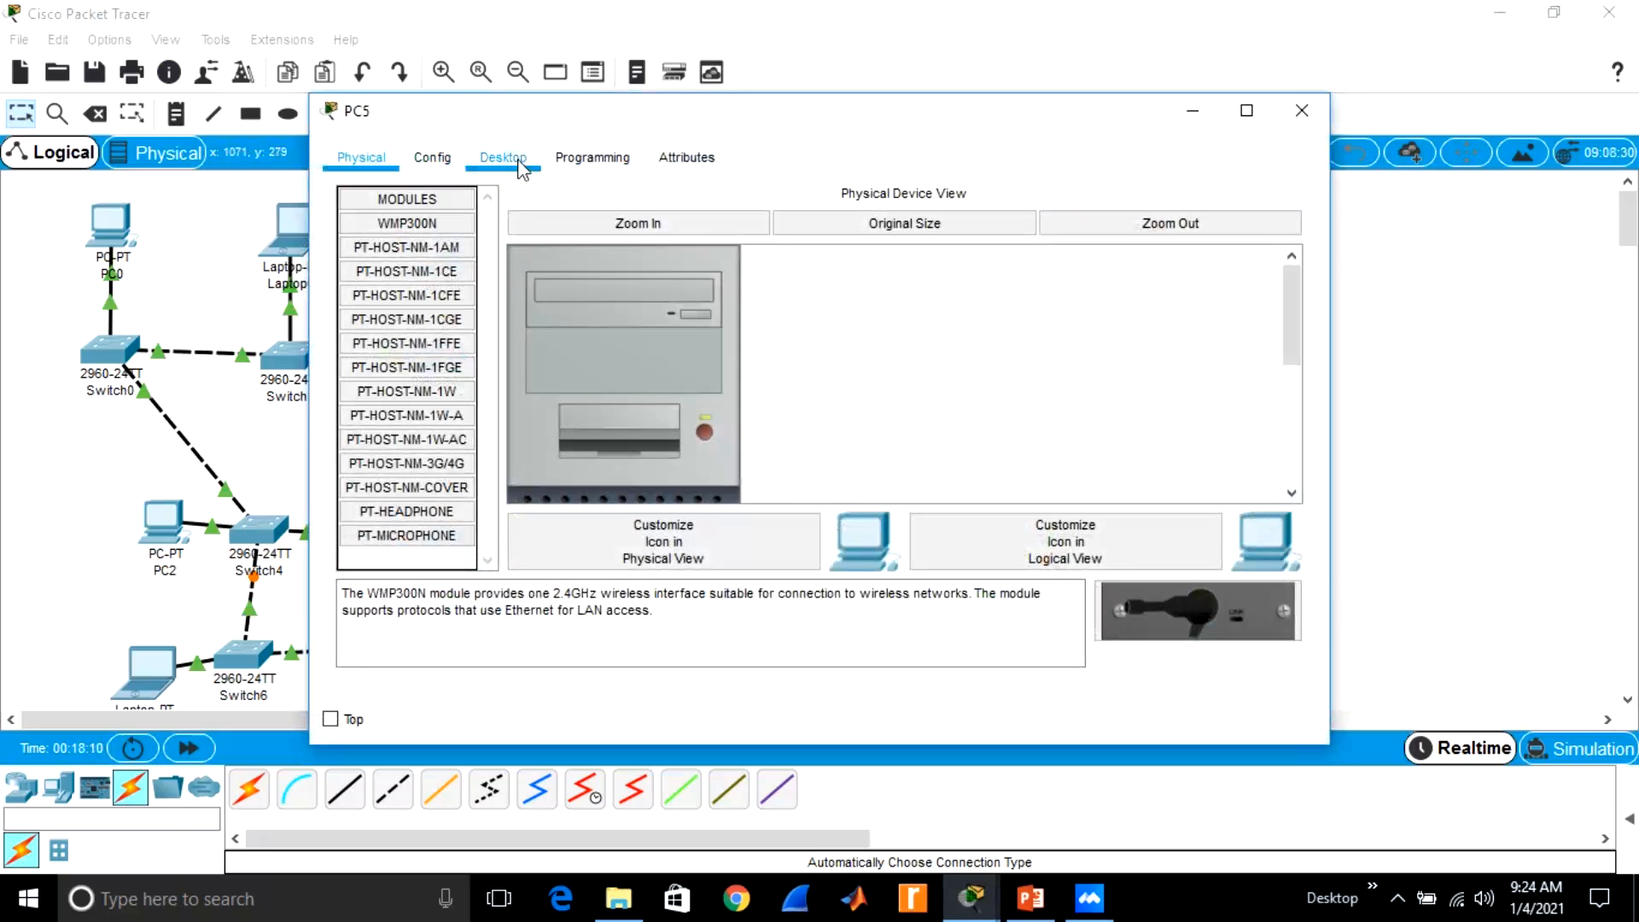
{"action": "left_click", "coordinate": [454, 235]}
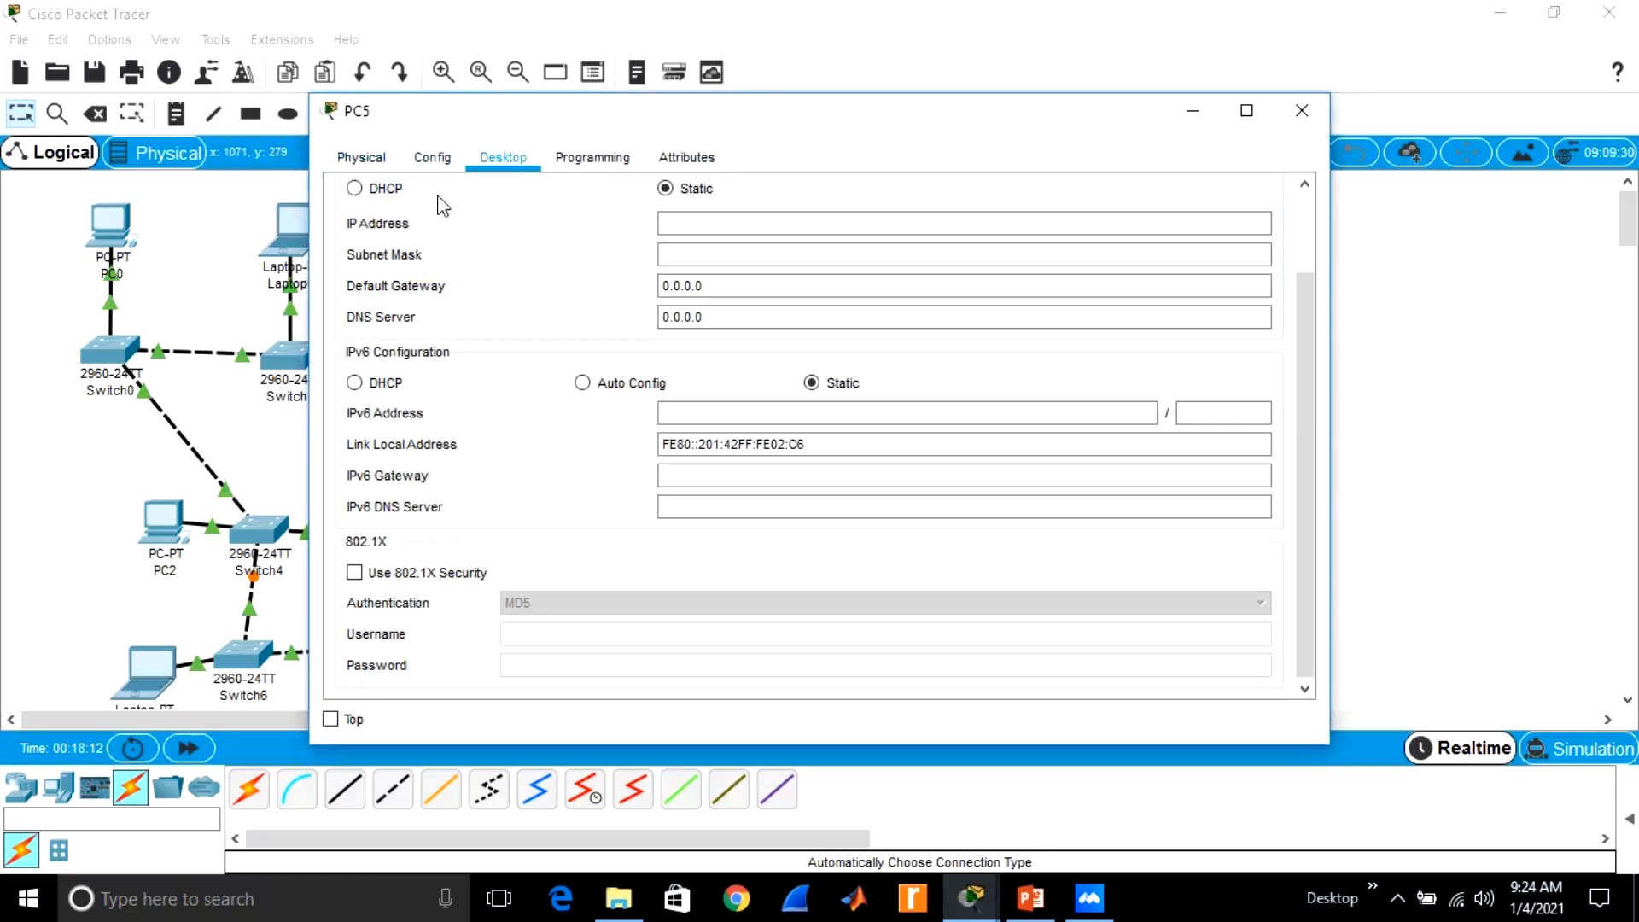
{"action": "left_click", "coordinate": [355, 189]}
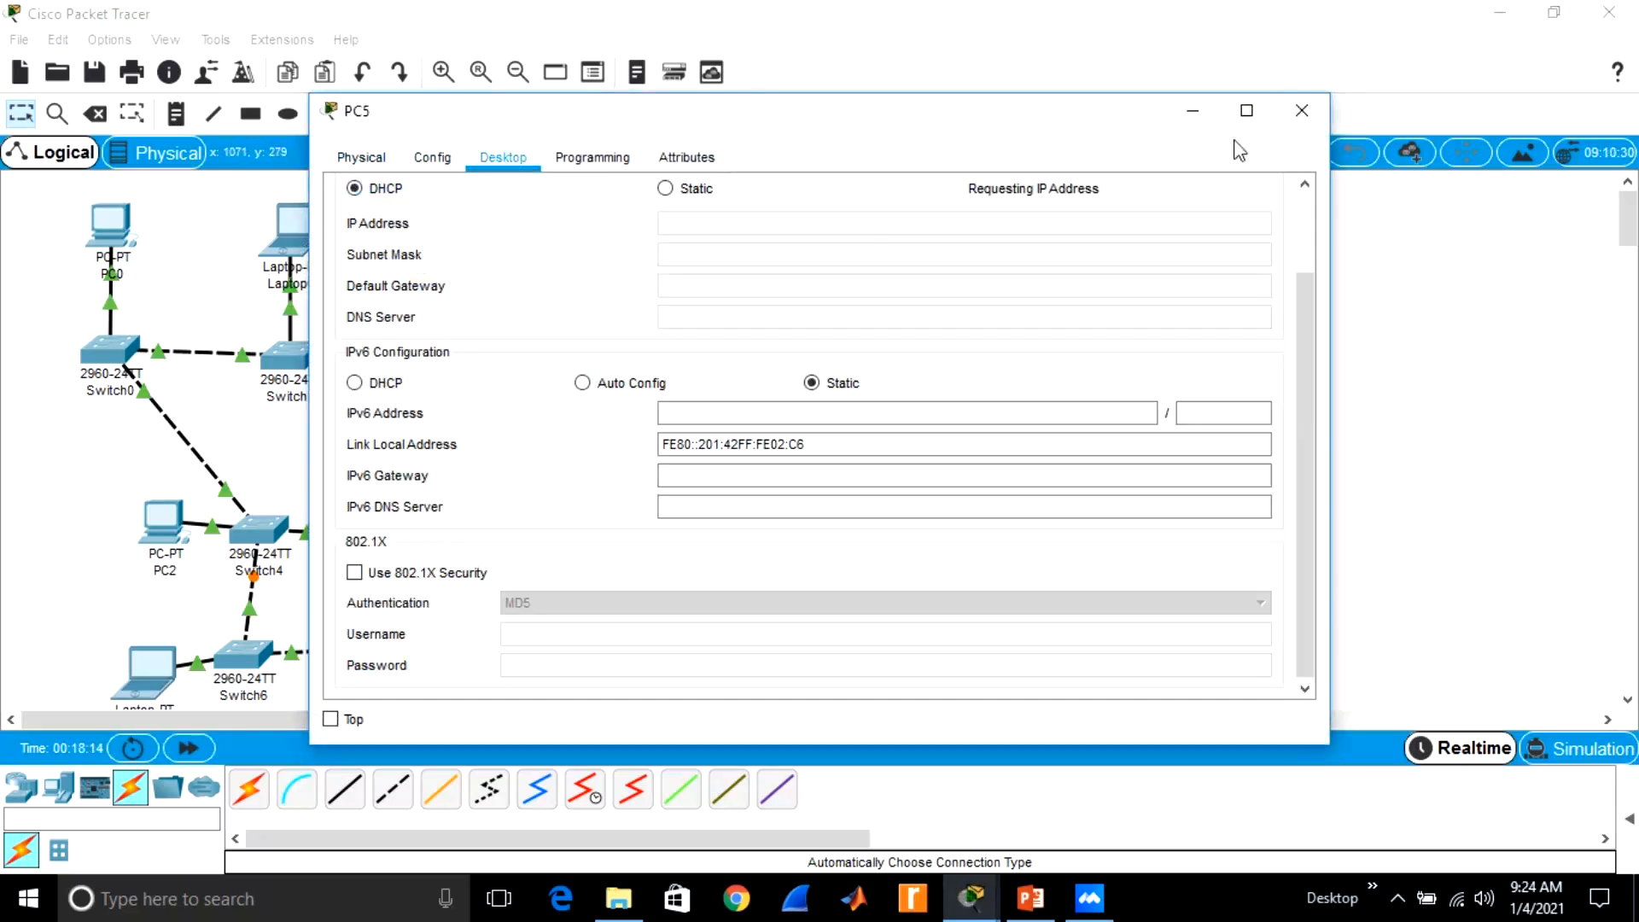
{"action": "left_click", "coordinate": [1298, 118]}
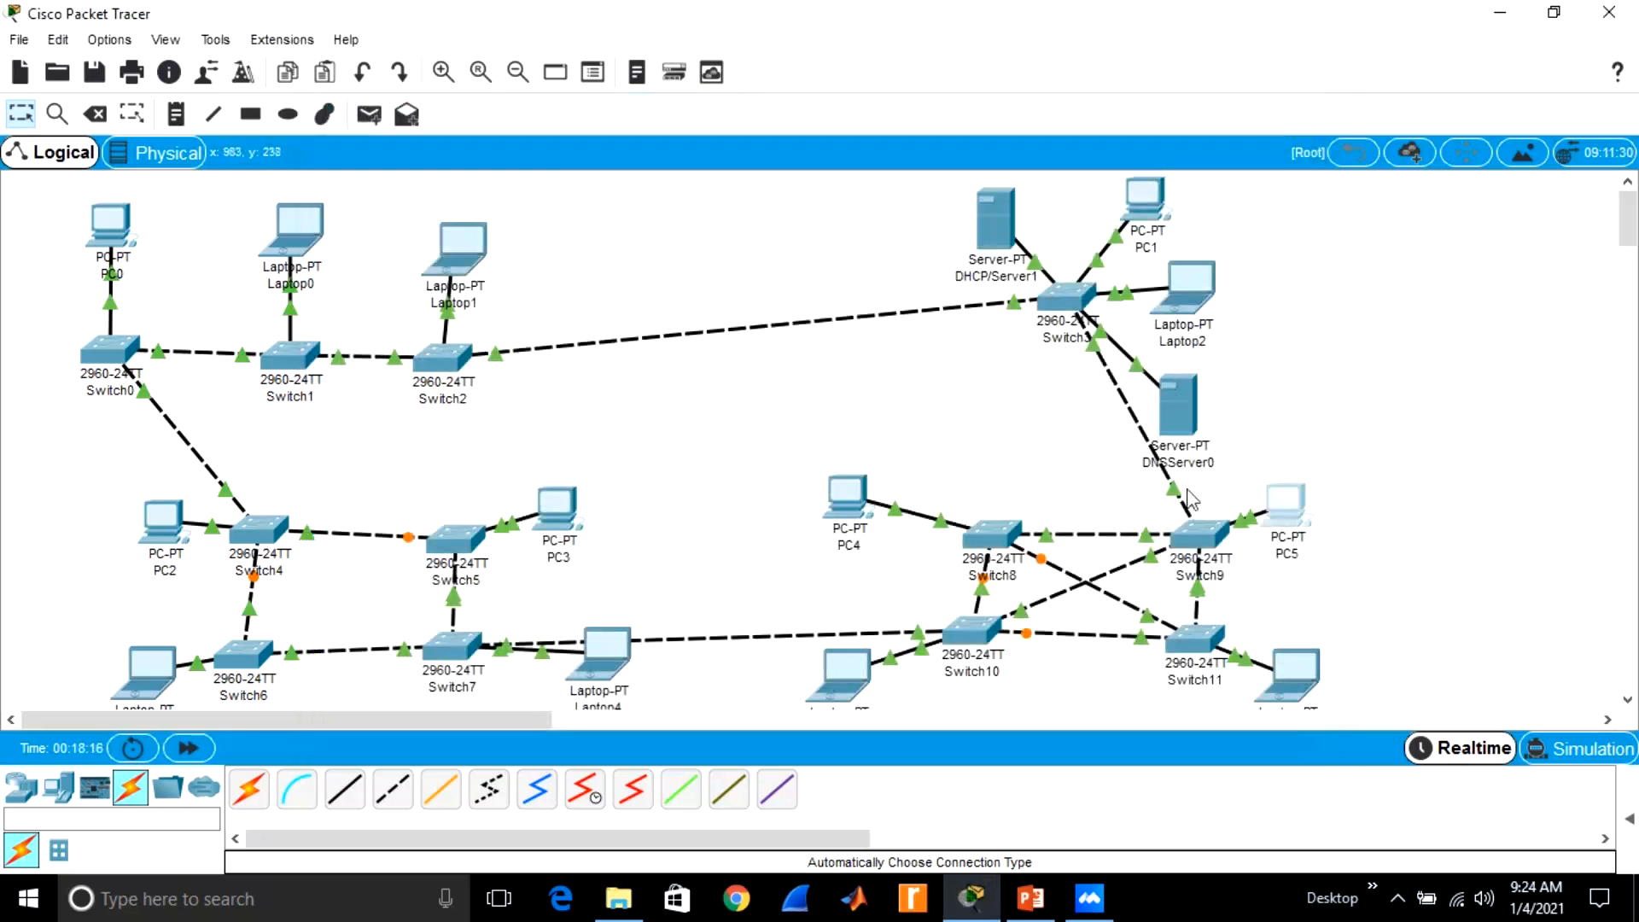
Switch PC4, attached to Switch8, from static to DHCP IPv4 addressing
{"action": "left_click", "coordinate": [850, 499]}
{"action": "left_click", "coordinate": [502, 158]}
{"action": "left_click", "coordinate": [427, 220]}
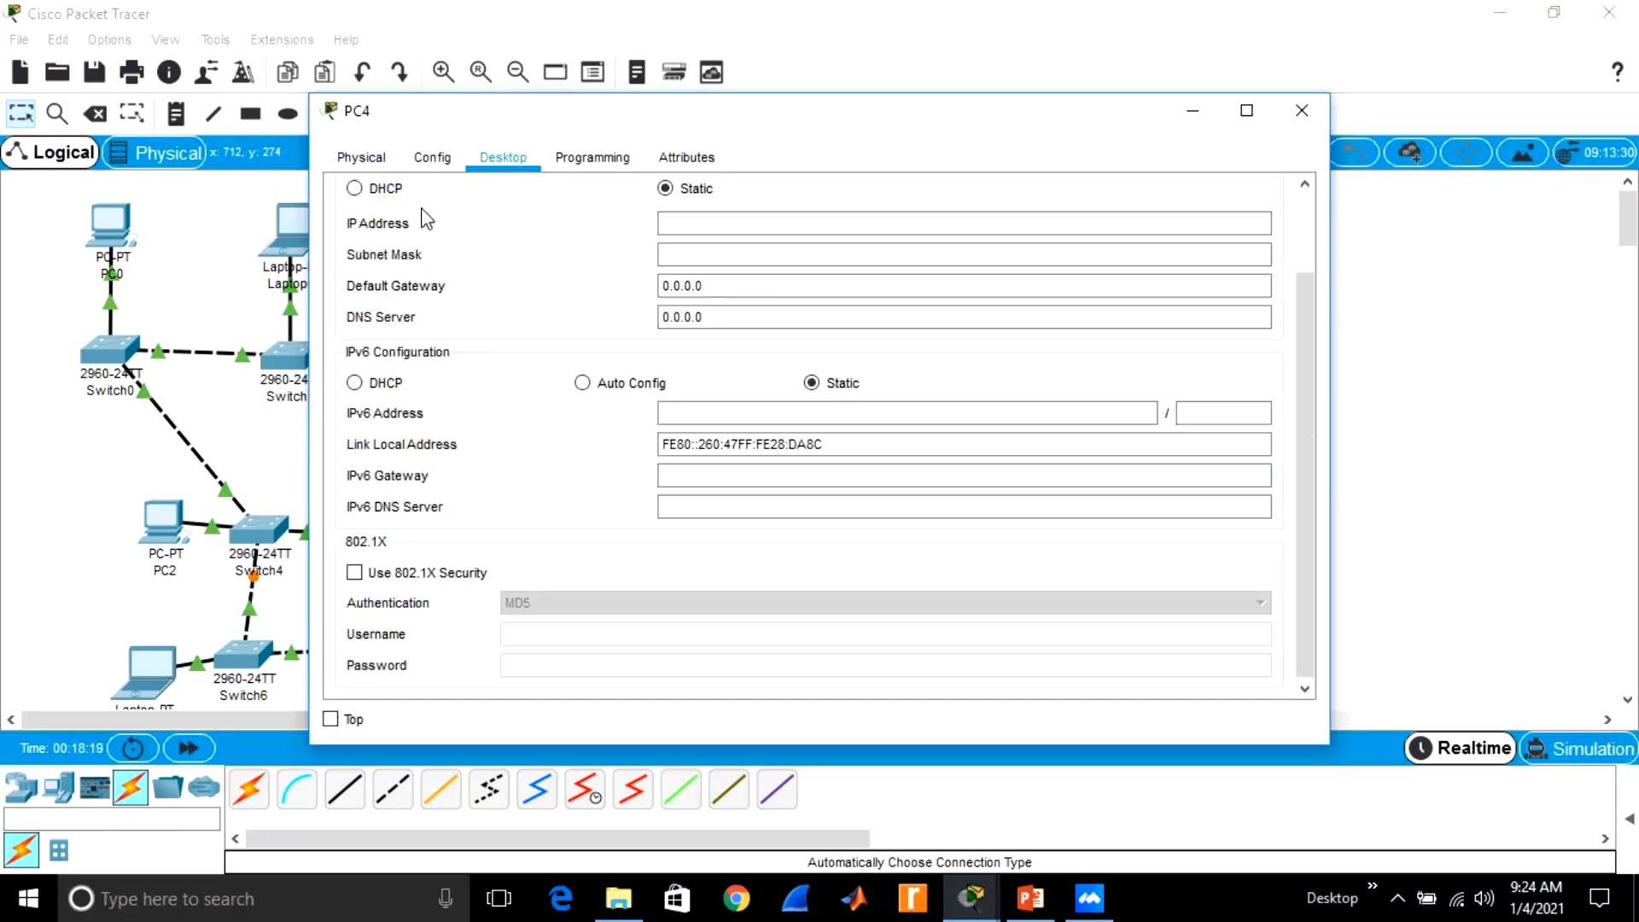
{"action": "left_click", "coordinate": [355, 190]}
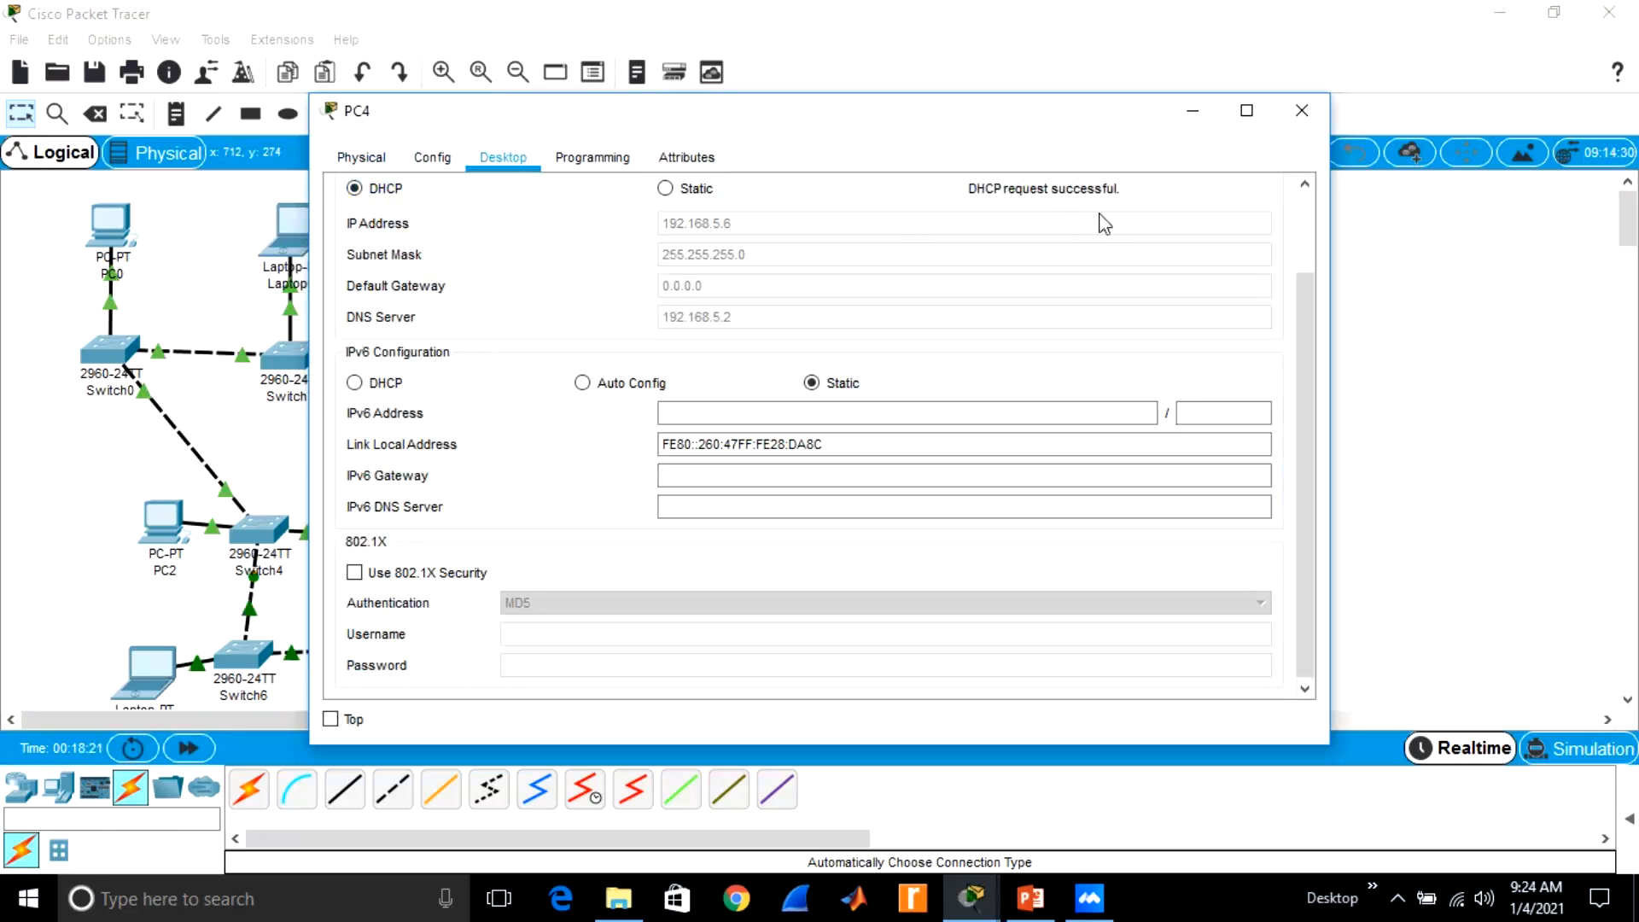
{"action": "left_click", "coordinate": [1302, 112]}
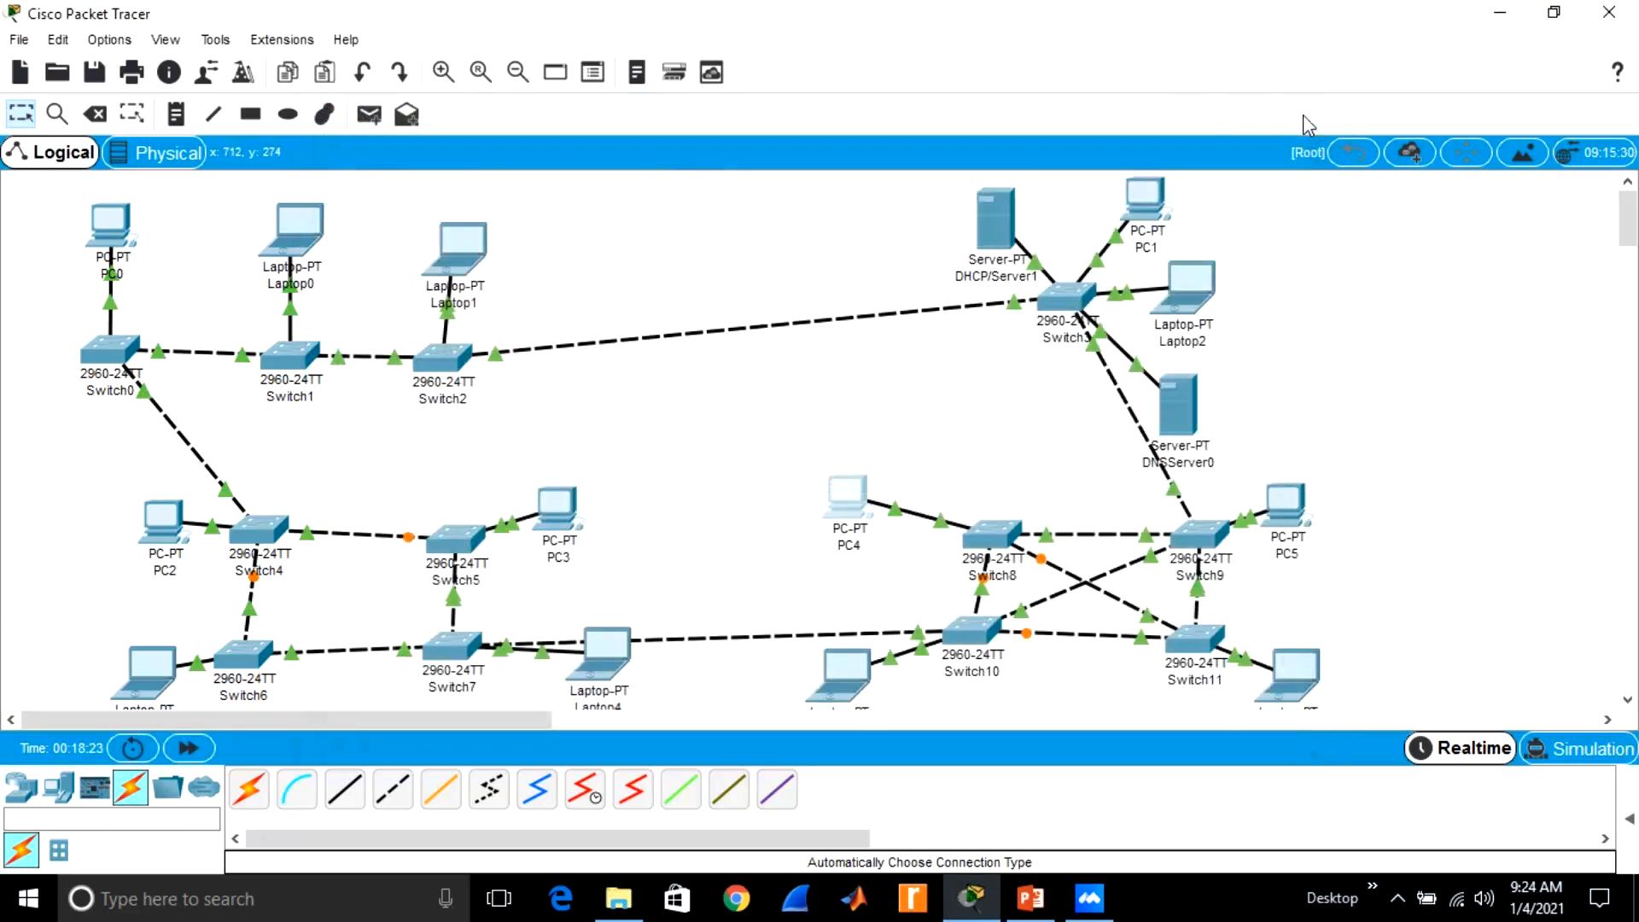
Switch Laptop6, attached to Switch11, from static to DHCP IPv4 addressing
{"action": "left_click", "coordinate": [1304, 675]}
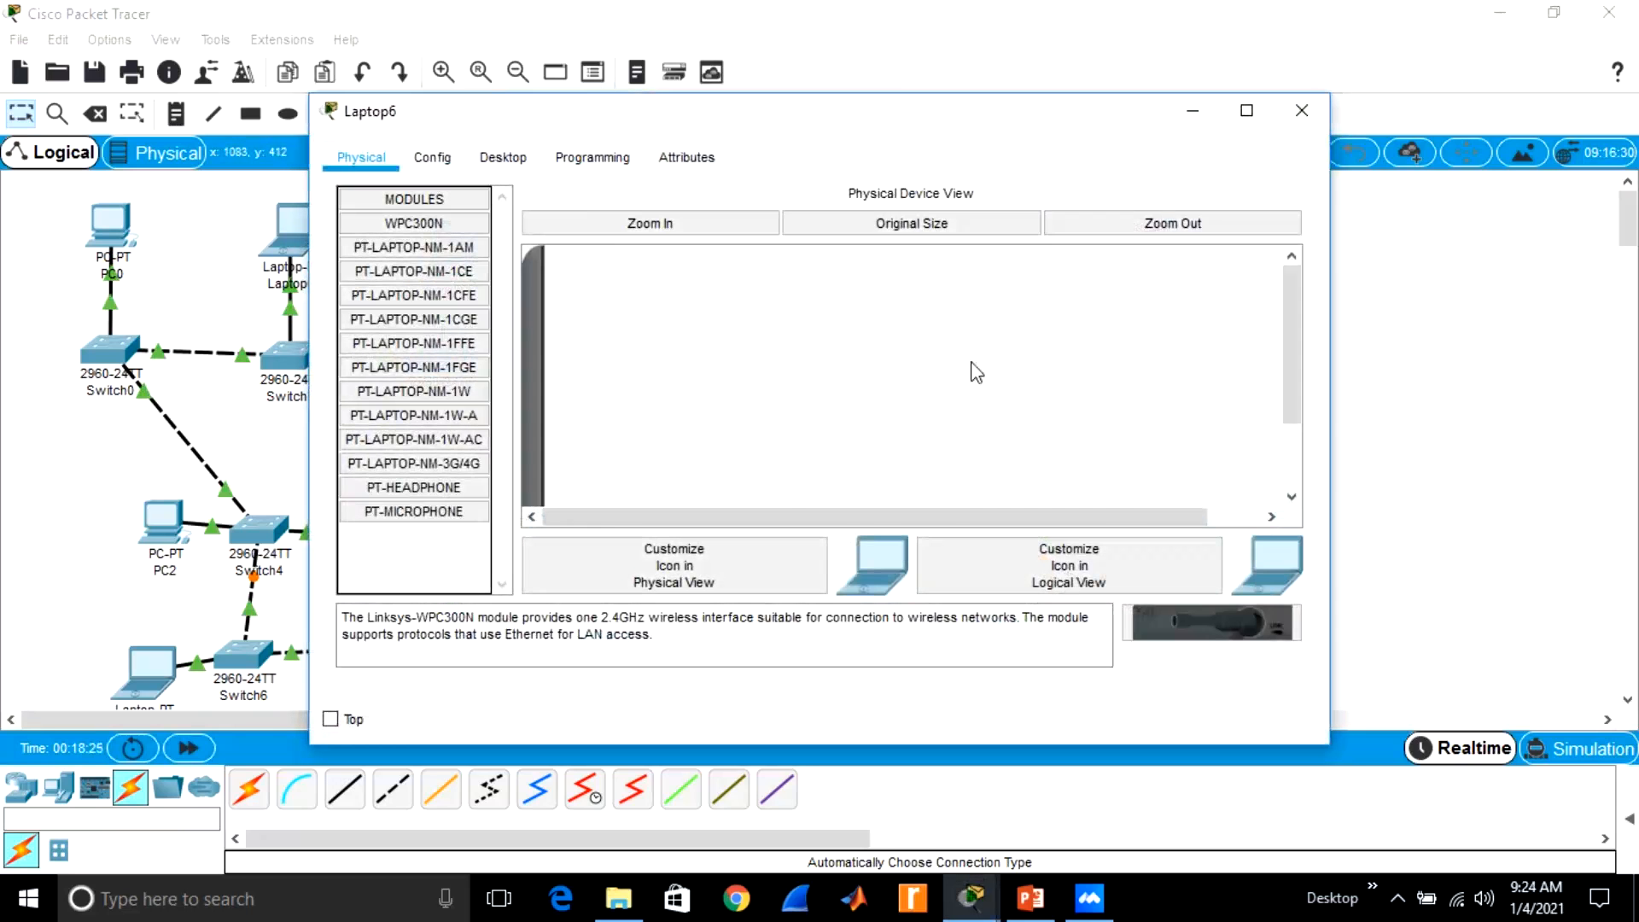
{"action": "left_click", "coordinate": [510, 166]}
{"action": "left_click", "coordinate": [471, 220]}
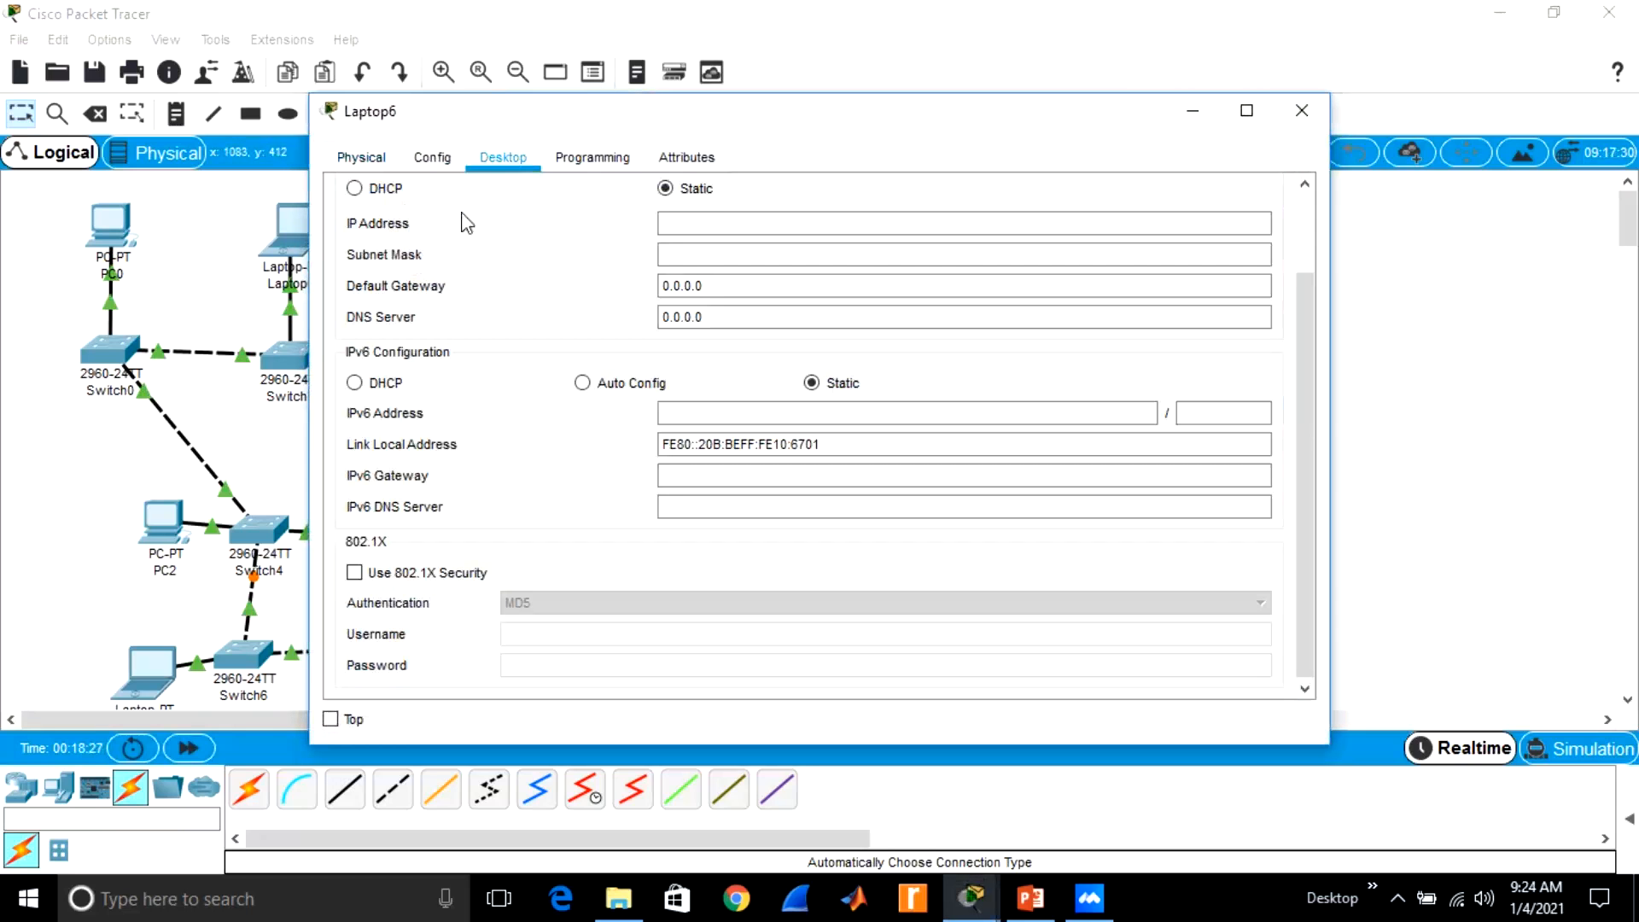
{"action": "left_click", "coordinate": [354, 188]}
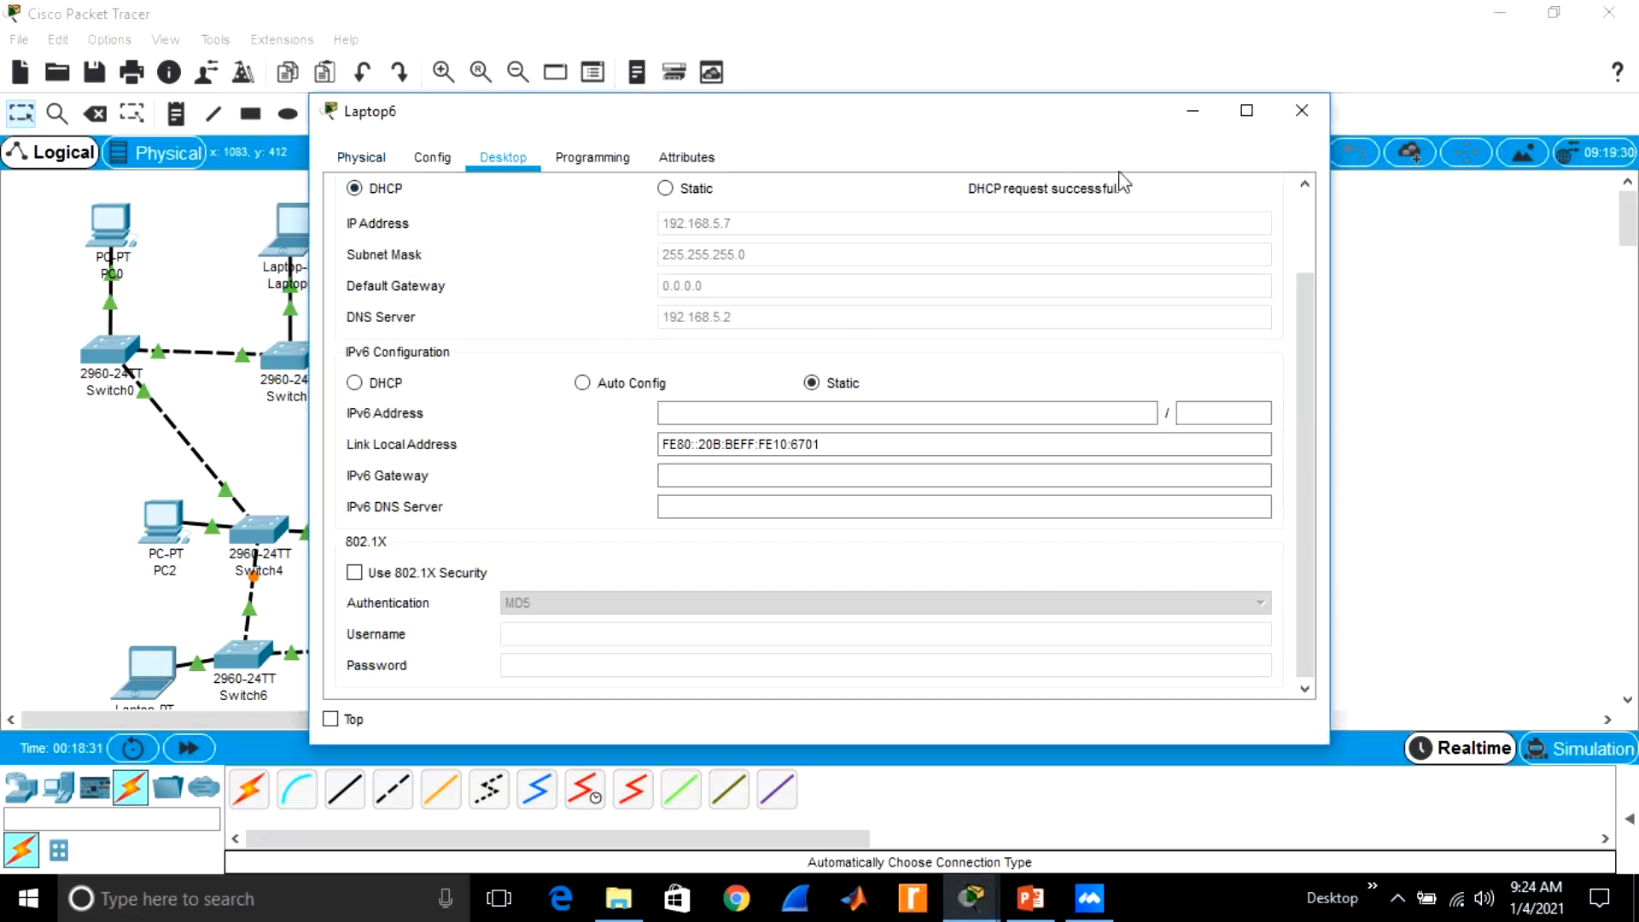
{"action": "left_click", "coordinate": [1298, 109]}
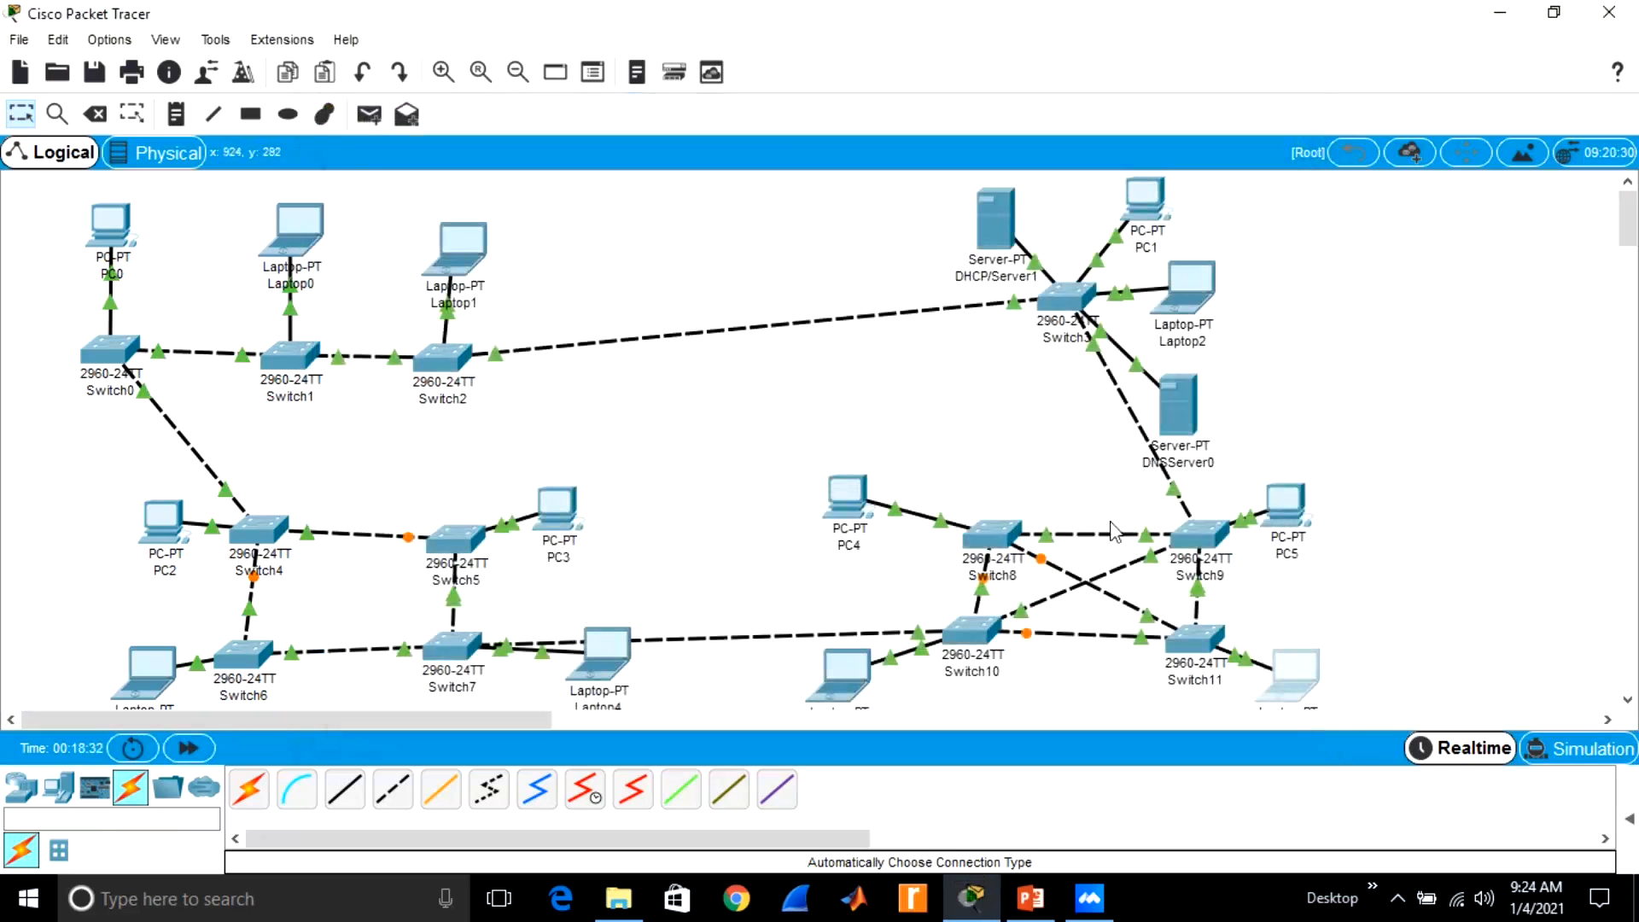
Switch Laptop5, attached to Switch10, from static to DHCP IPv4 addressing
{"action": "left_click", "coordinate": [841, 673]}
{"action": "left_click", "coordinate": [495, 160]}
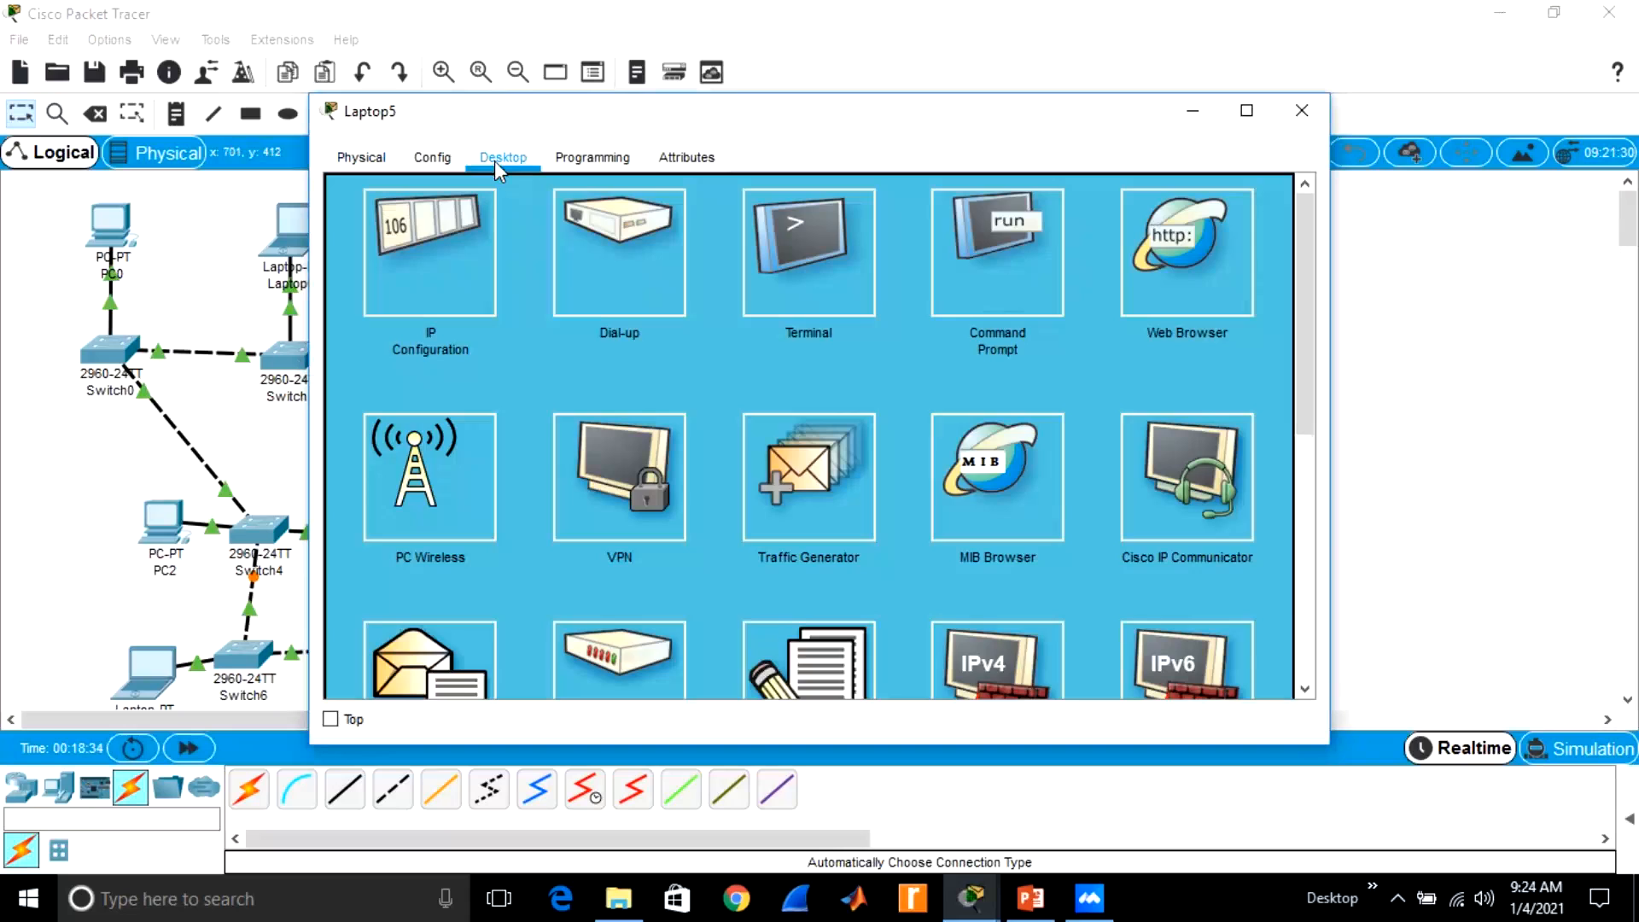
{"action": "left_click", "coordinate": [431, 203]}
{"action": "left_click", "coordinate": [355, 188]}
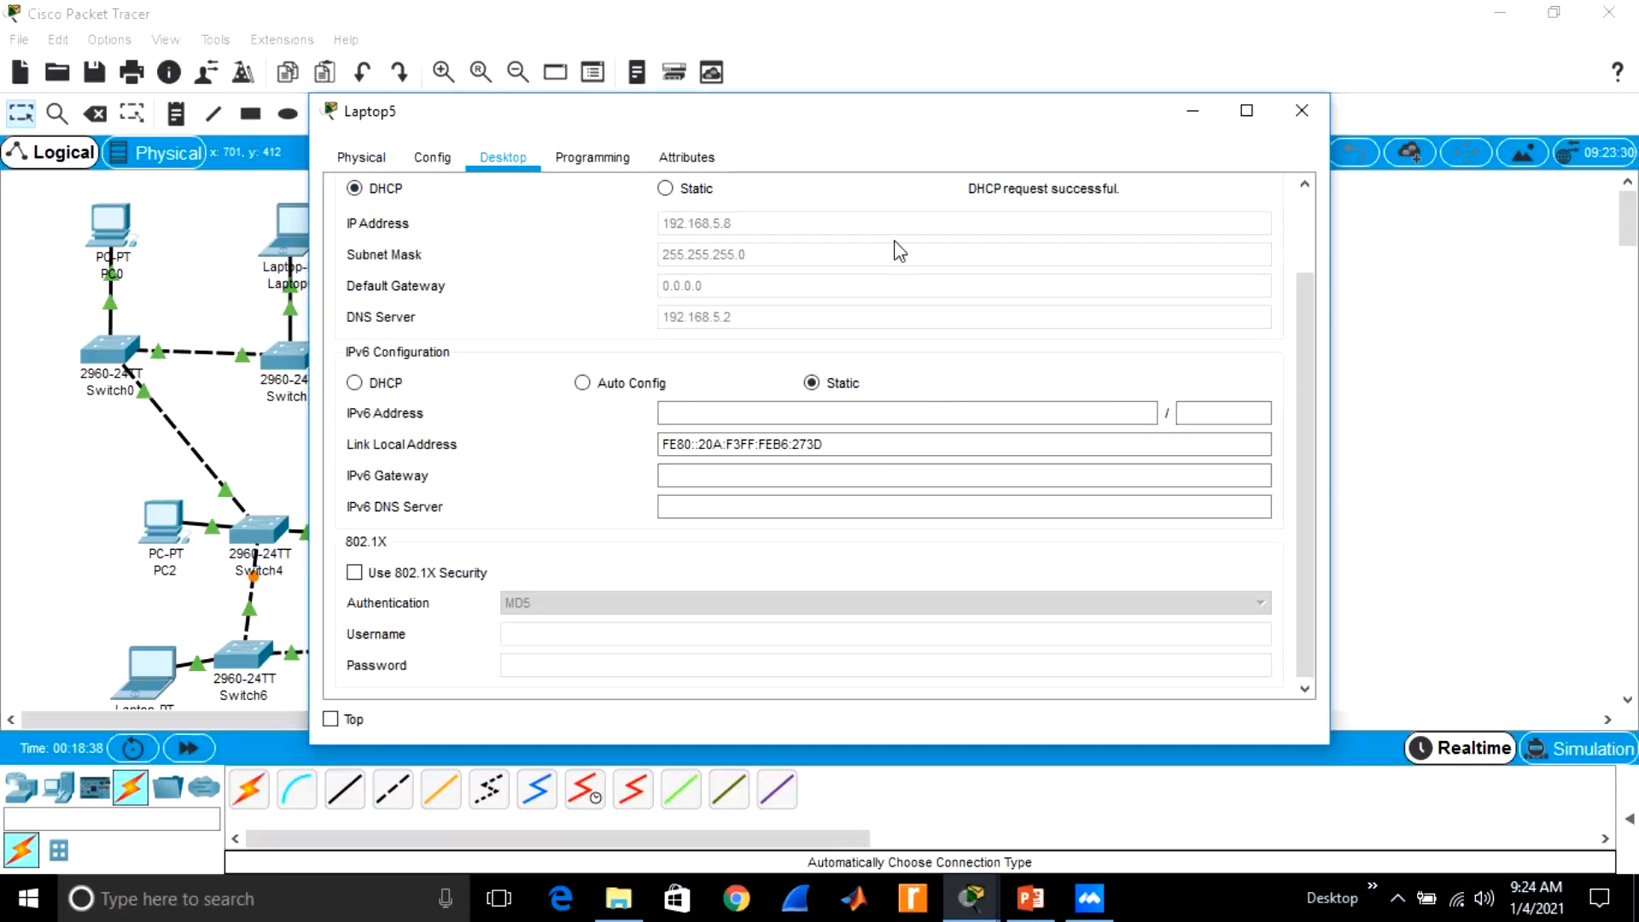
Switch Laptop4, attached to Switch7, from static to DHCP IPv4 addressing
{"action": "left_click", "coordinate": [1301, 111]}
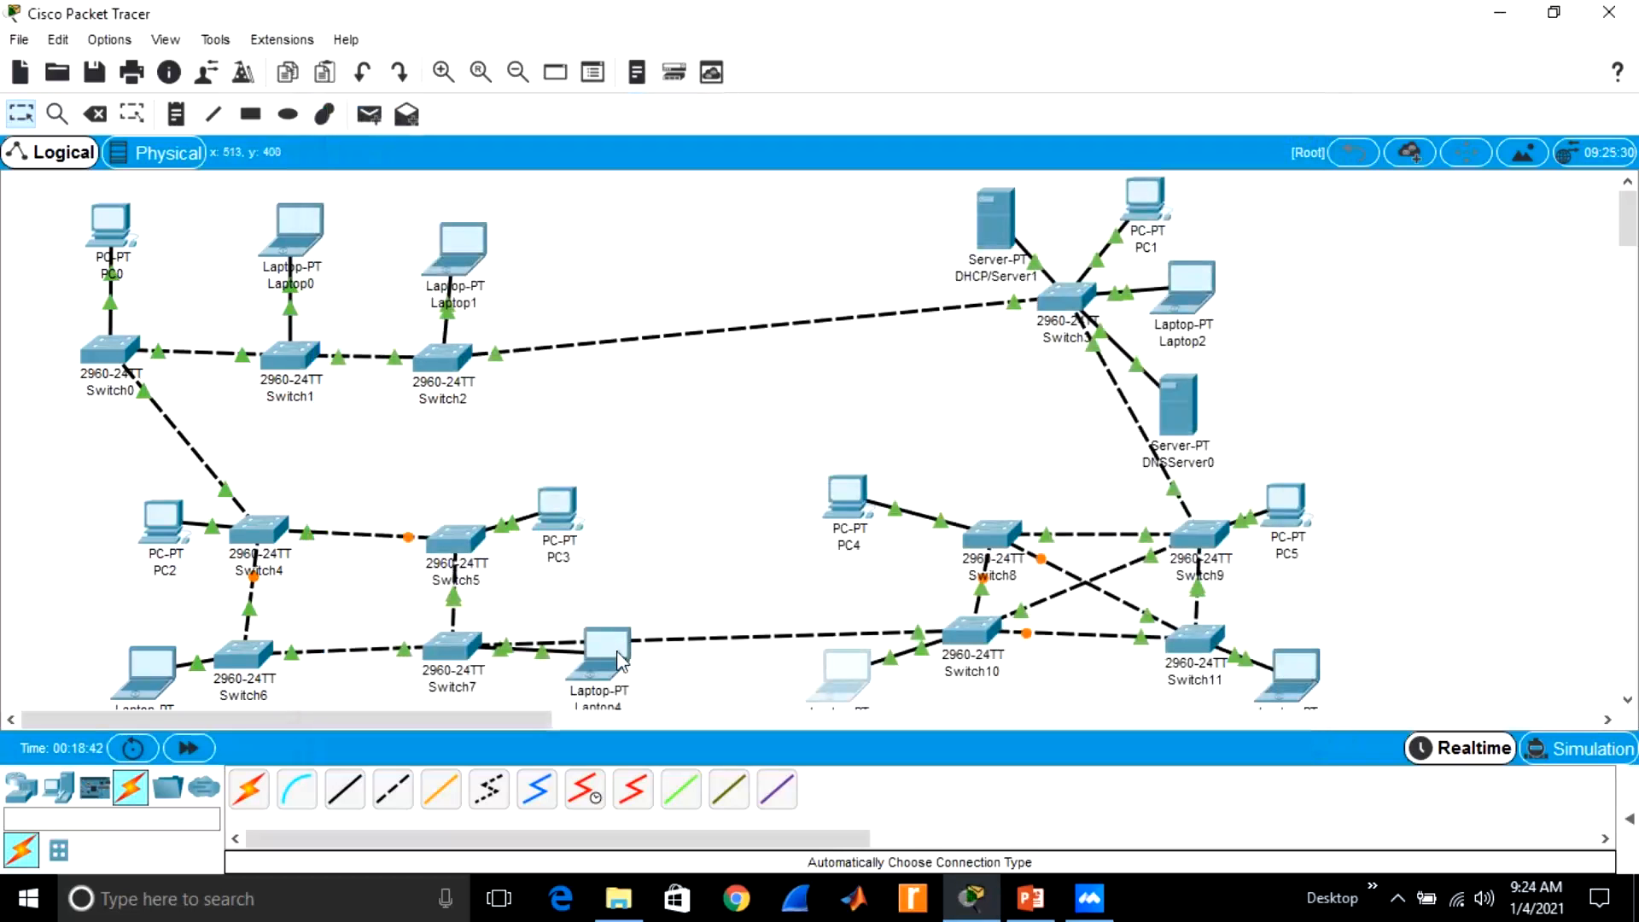
{"action": "left_click_drag", "start_coordinate": [615, 656], "coordinate": [609, 671]}
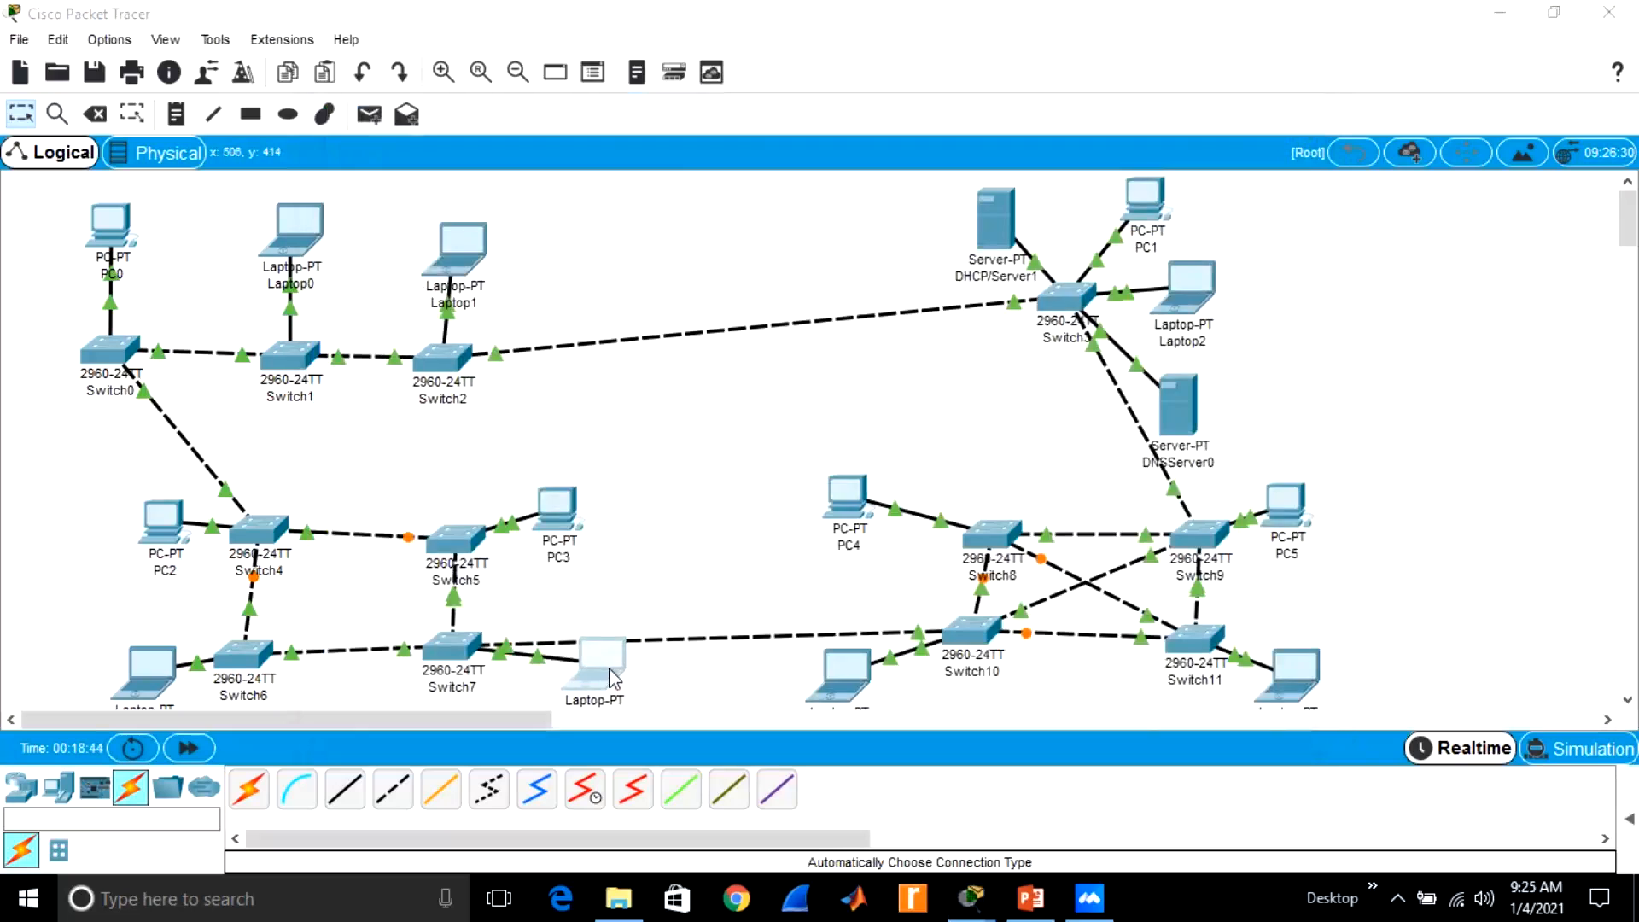
{"action": "left_click", "coordinate": [608, 668]}
{"action": "left_click", "coordinate": [515, 158]}
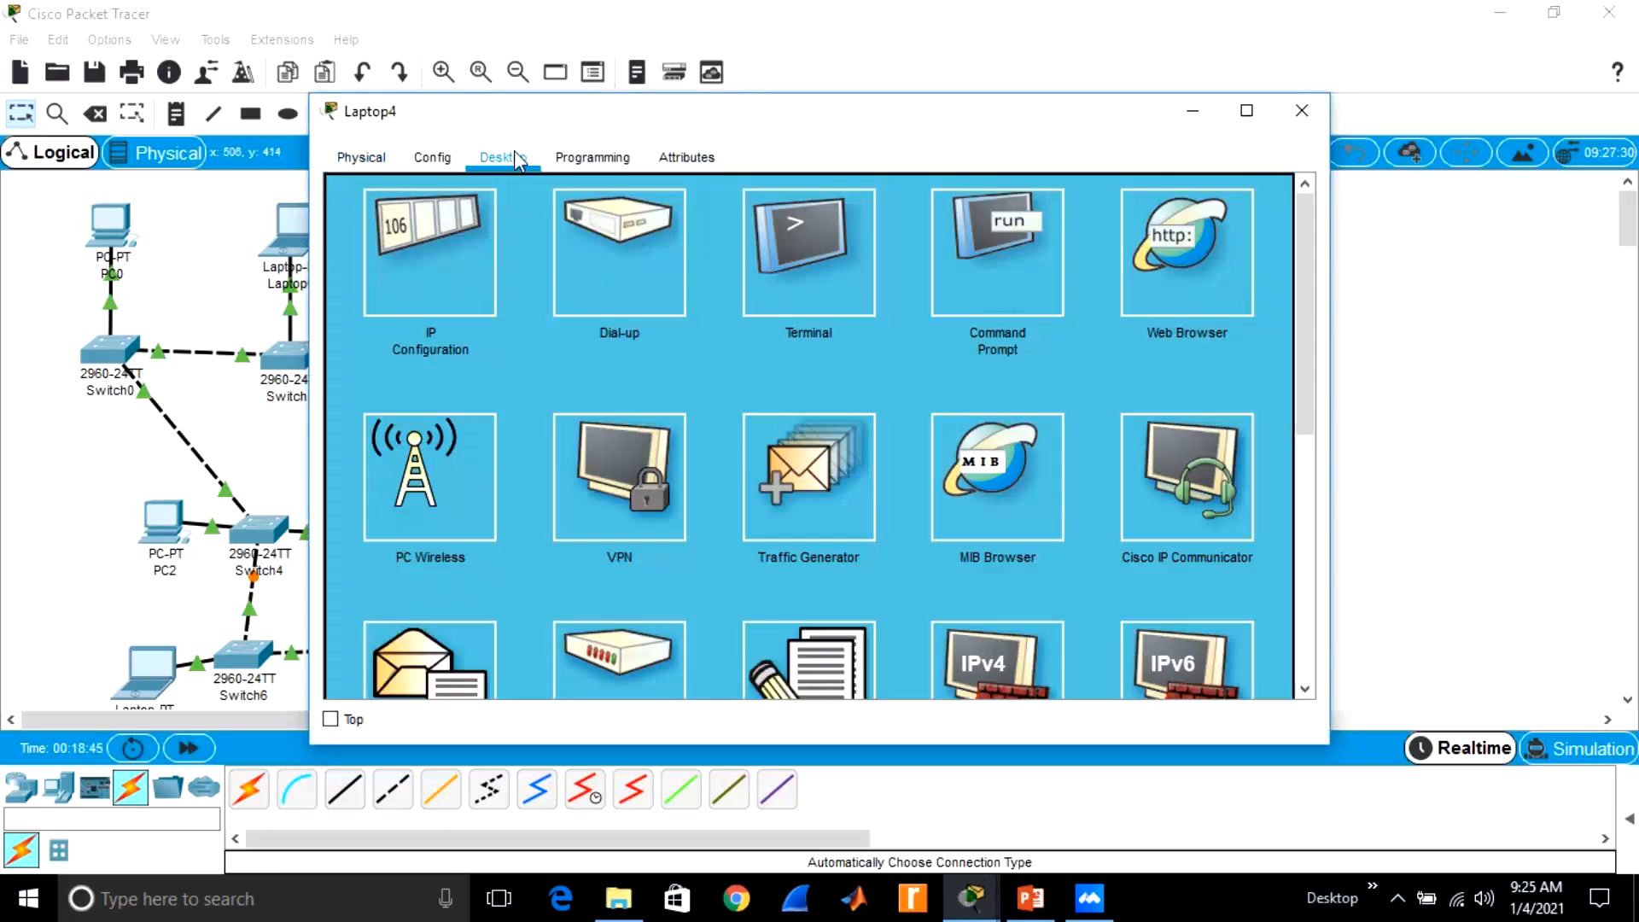
{"action": "left_click", "coordinate": [450, 234]}
{"action": "left_click", "coordinate": [355, 189]}
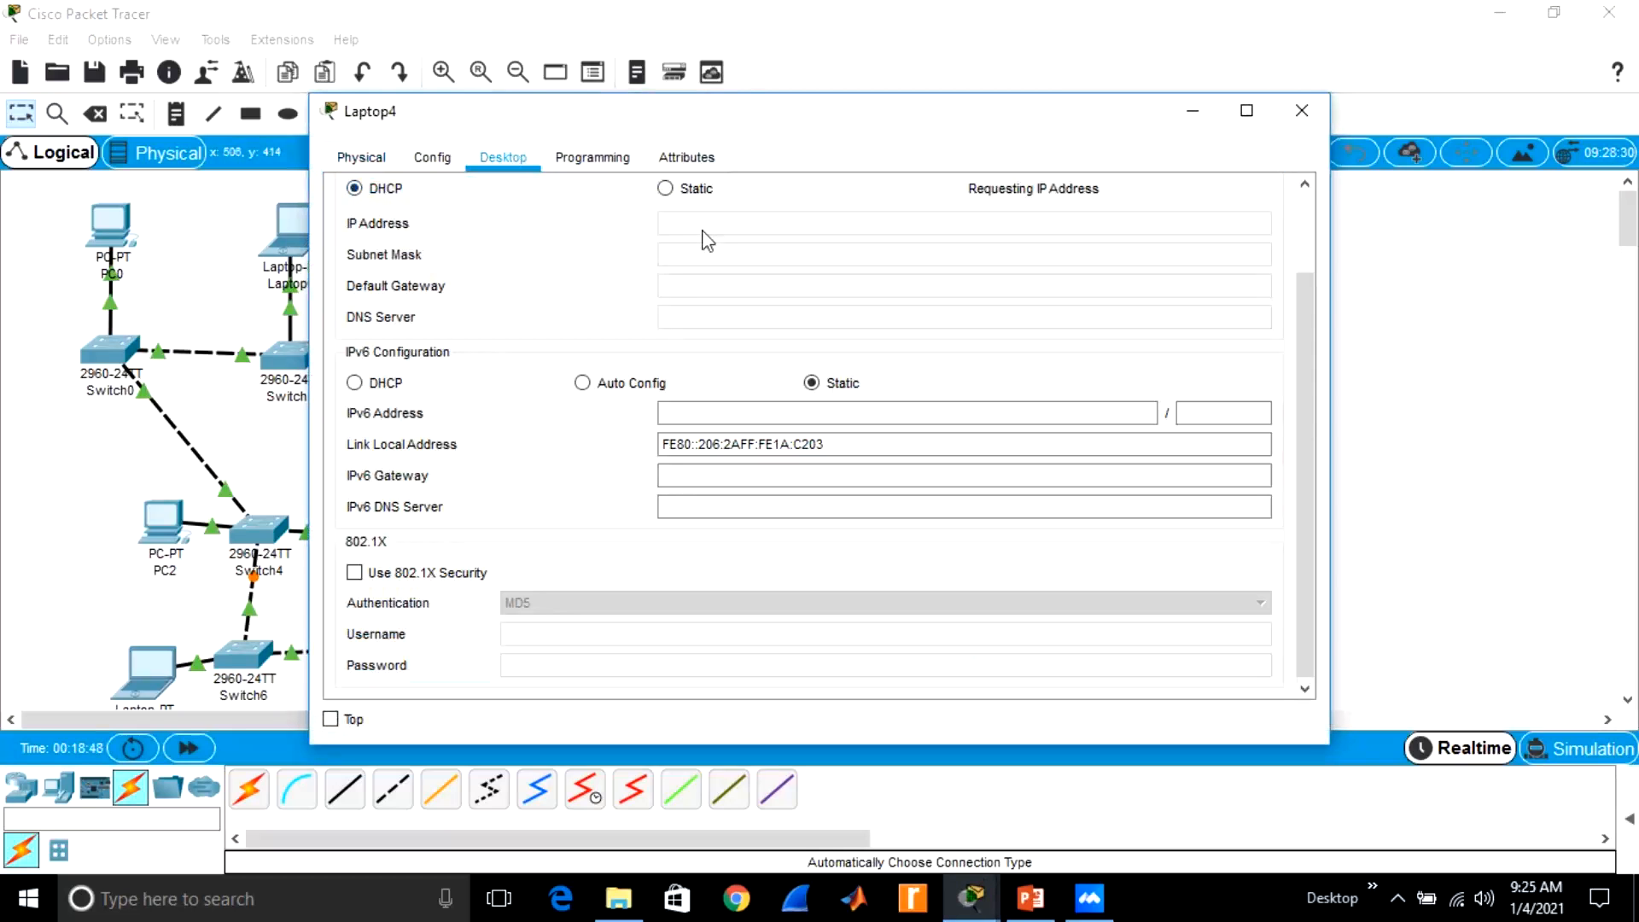
{"action": "left_click", "coordinate": [1303, 110]}
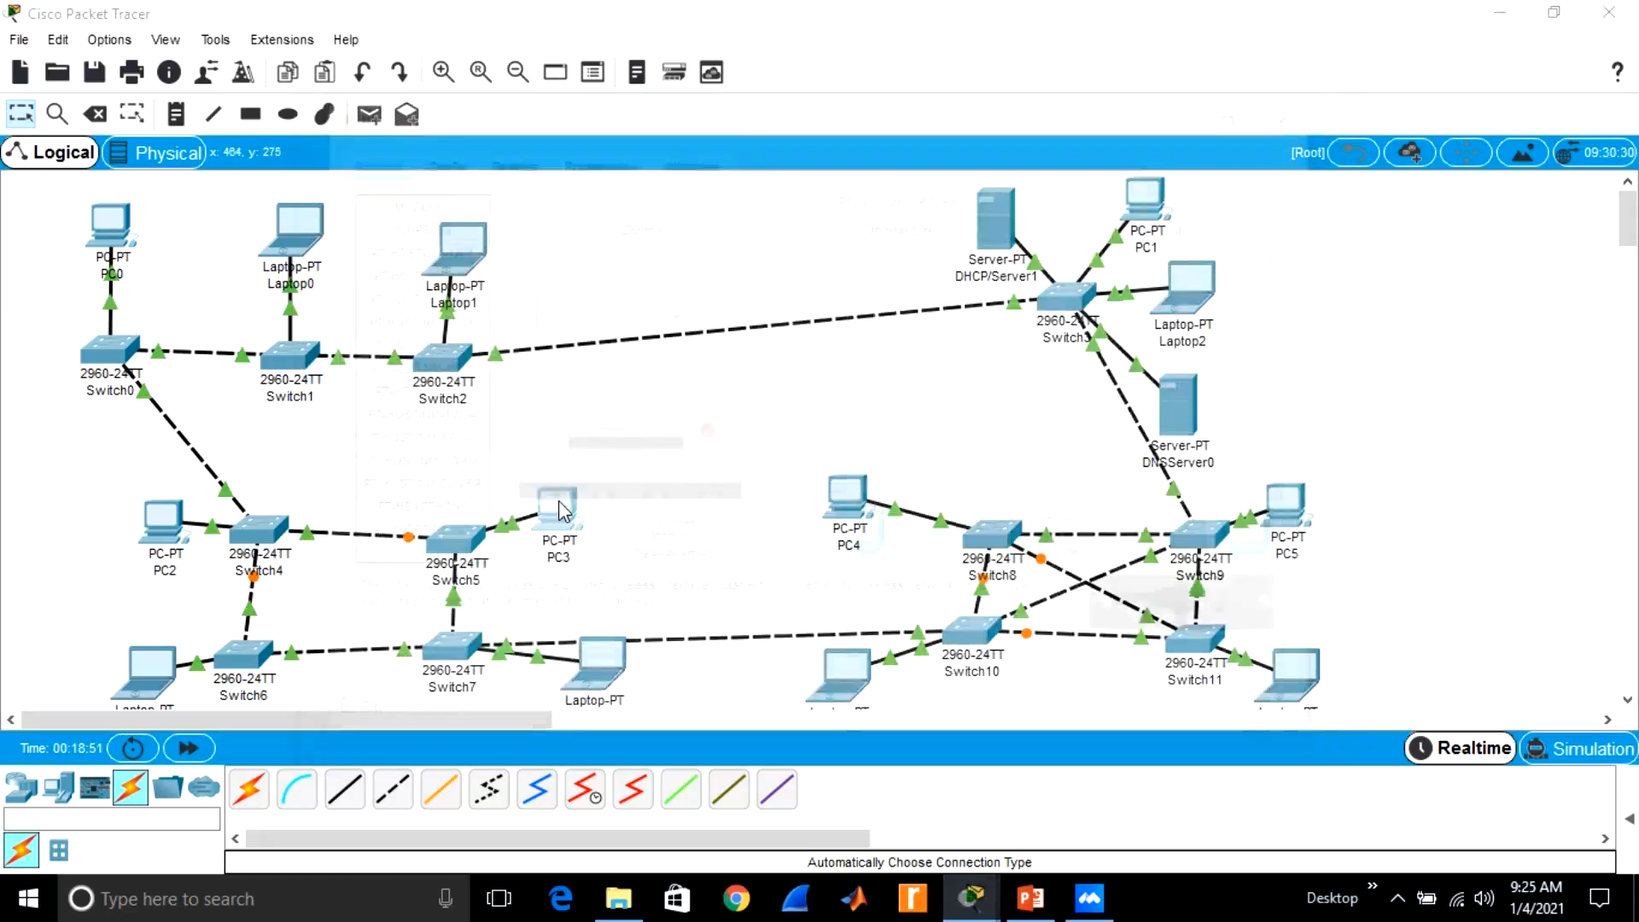
Switch PC3, attached to Switch5, from static to DHCP IPv4 addressing
{"action": "left_click", "coordinate": [561, 510]}
{"action": "left_click", "coordinate": [502, 156]}
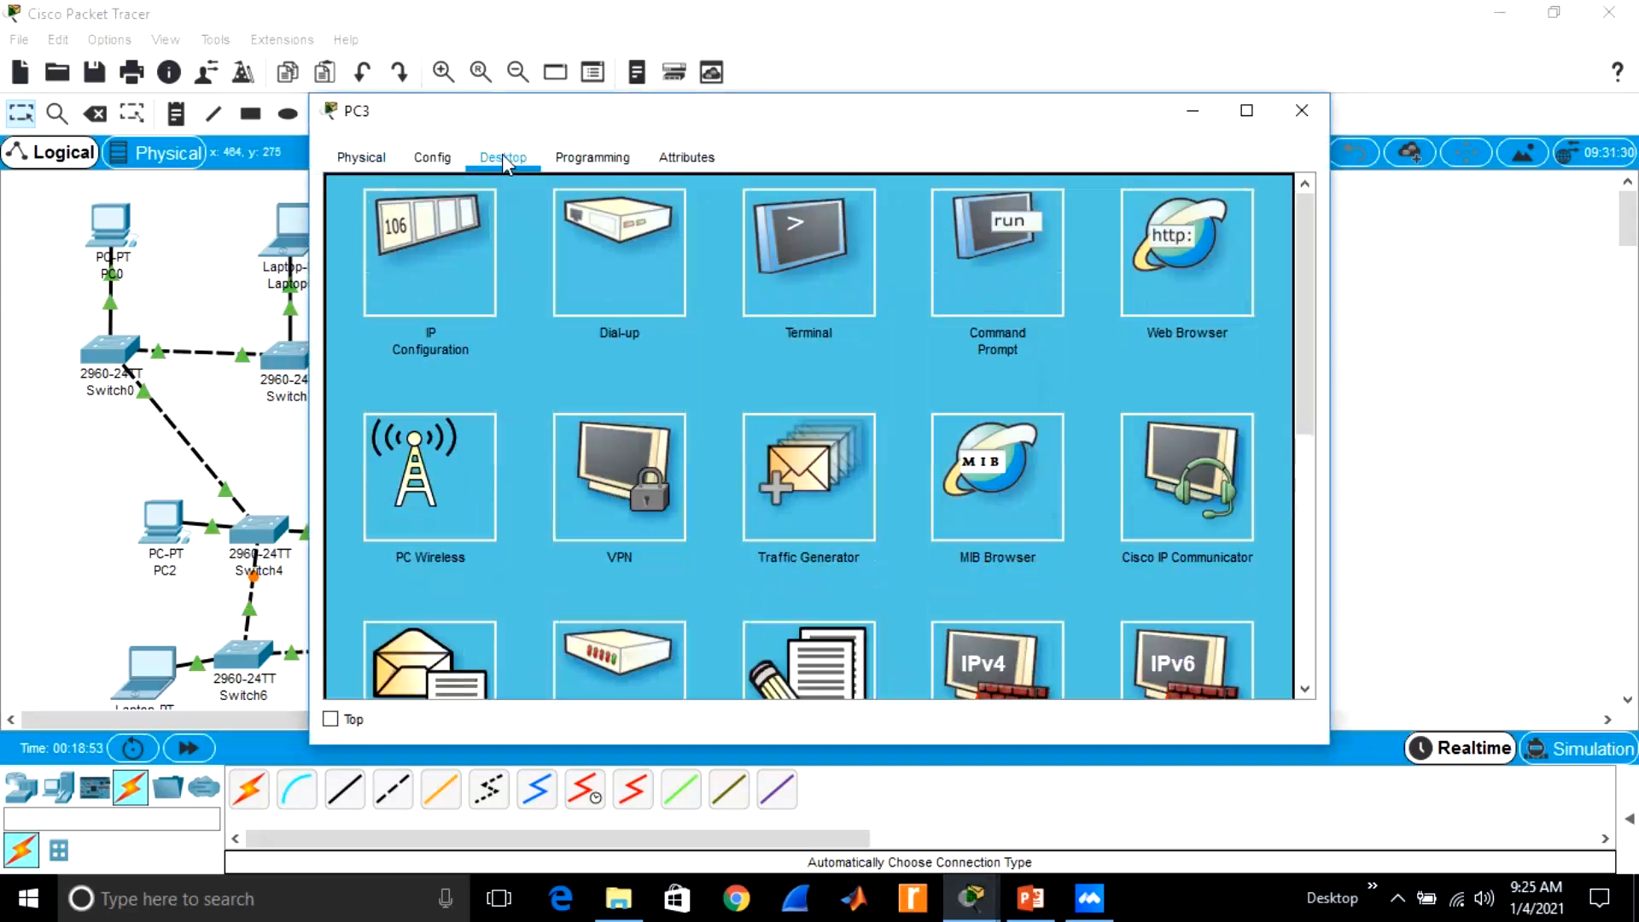
{"action": "left_click", "coordinate": [454, 250]}
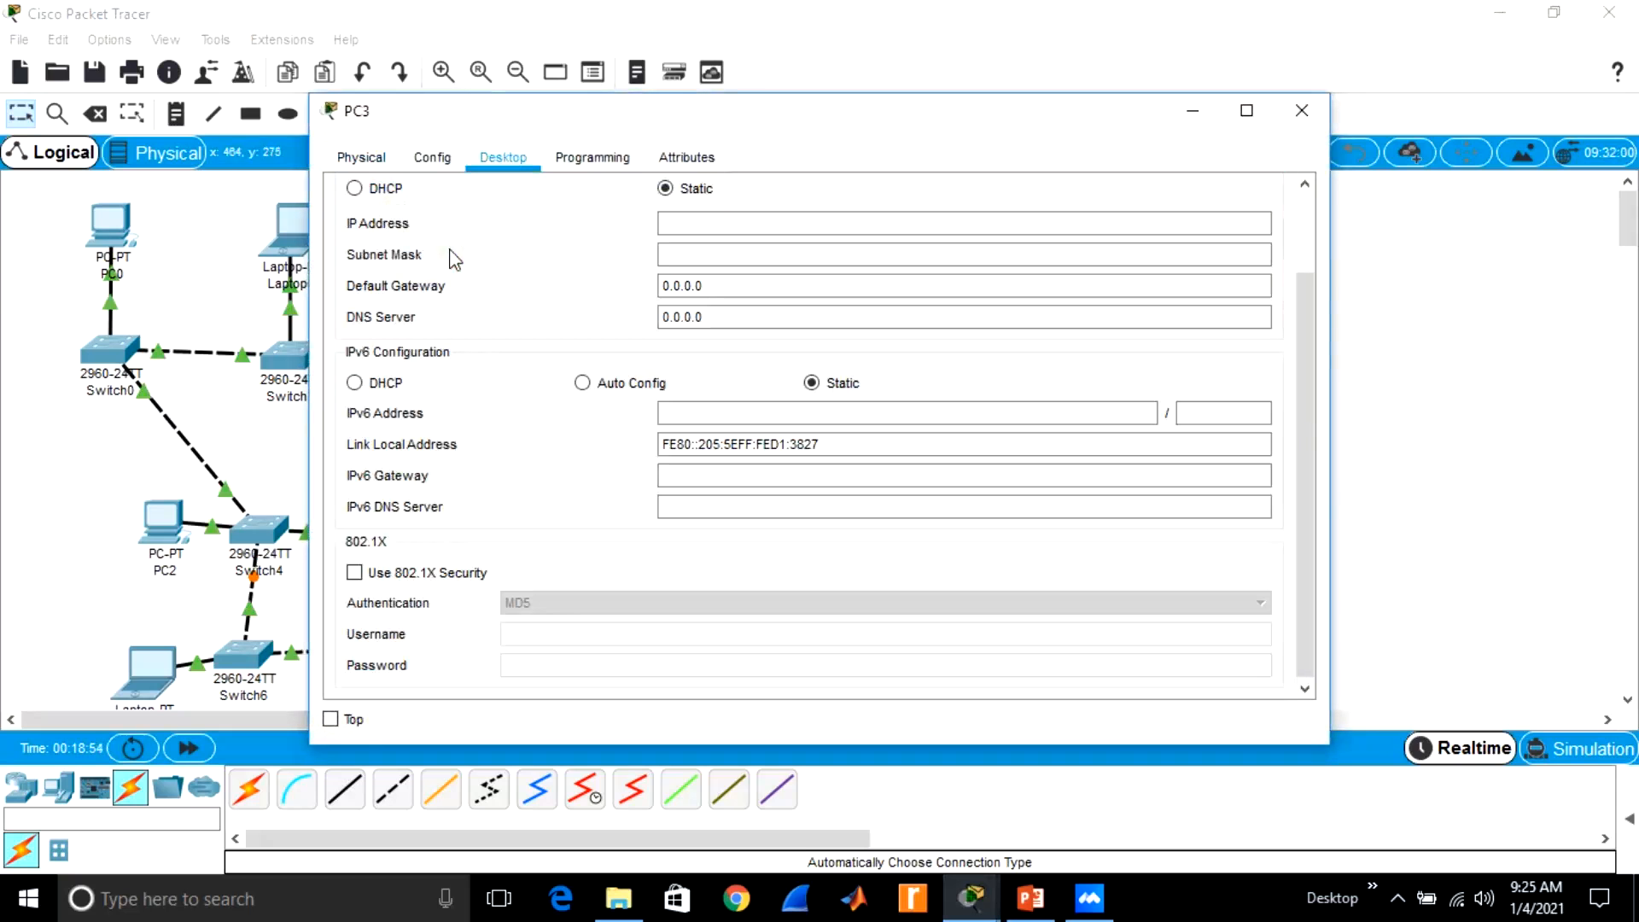
{"action": "left_click", "coordinate": [355, 188]}
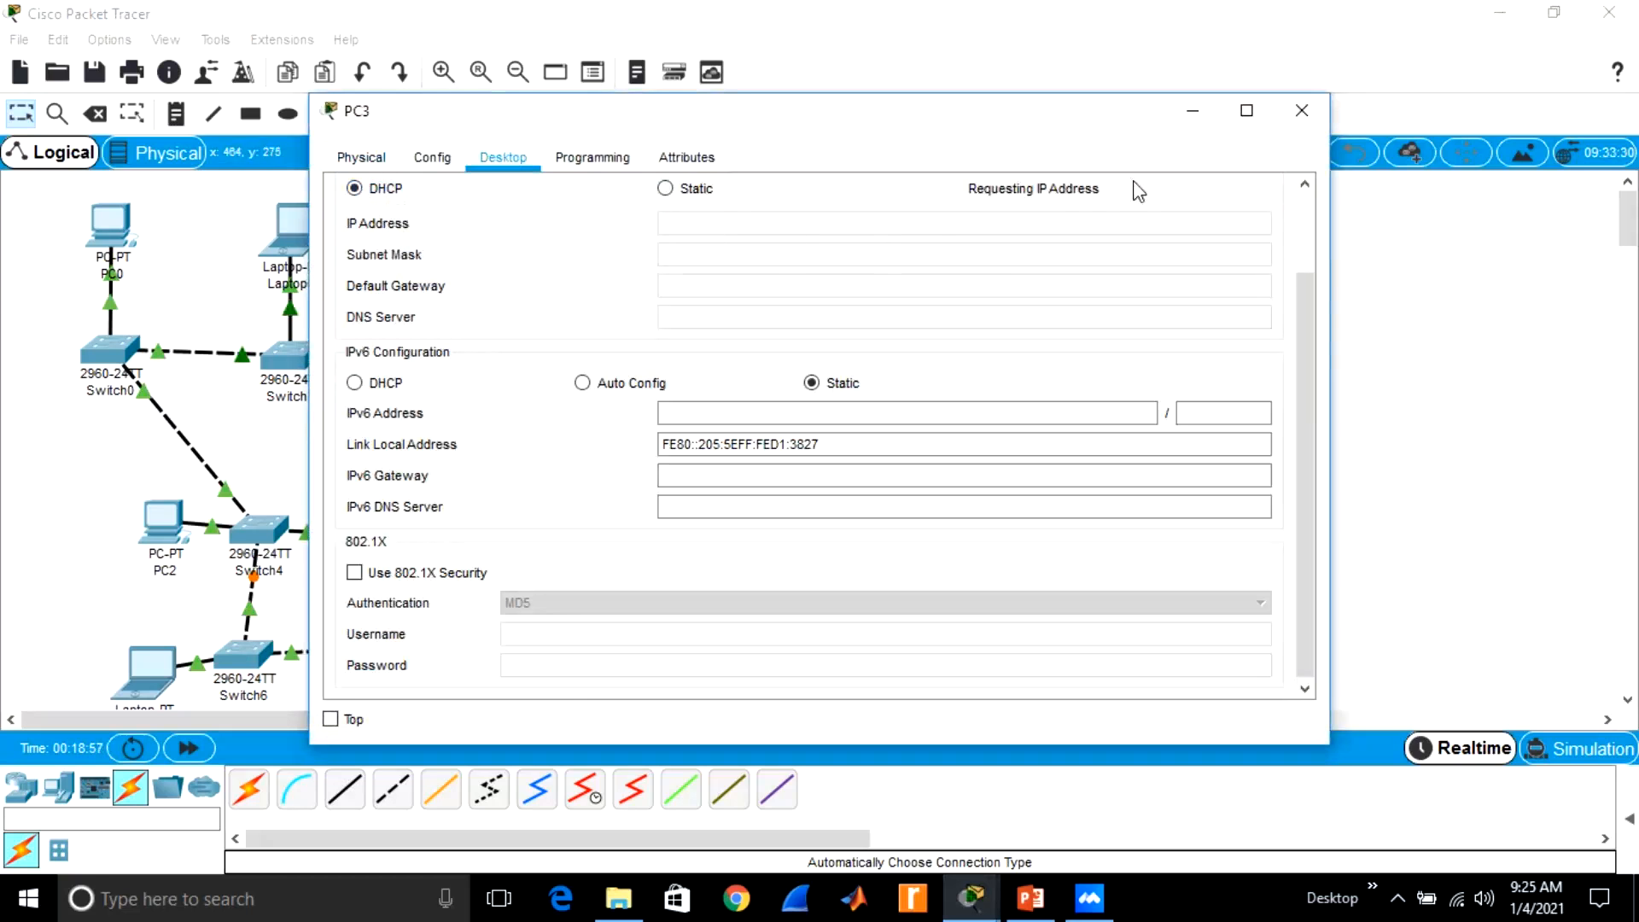
{"action": "left_click", "coordinate": [1301, 110]}
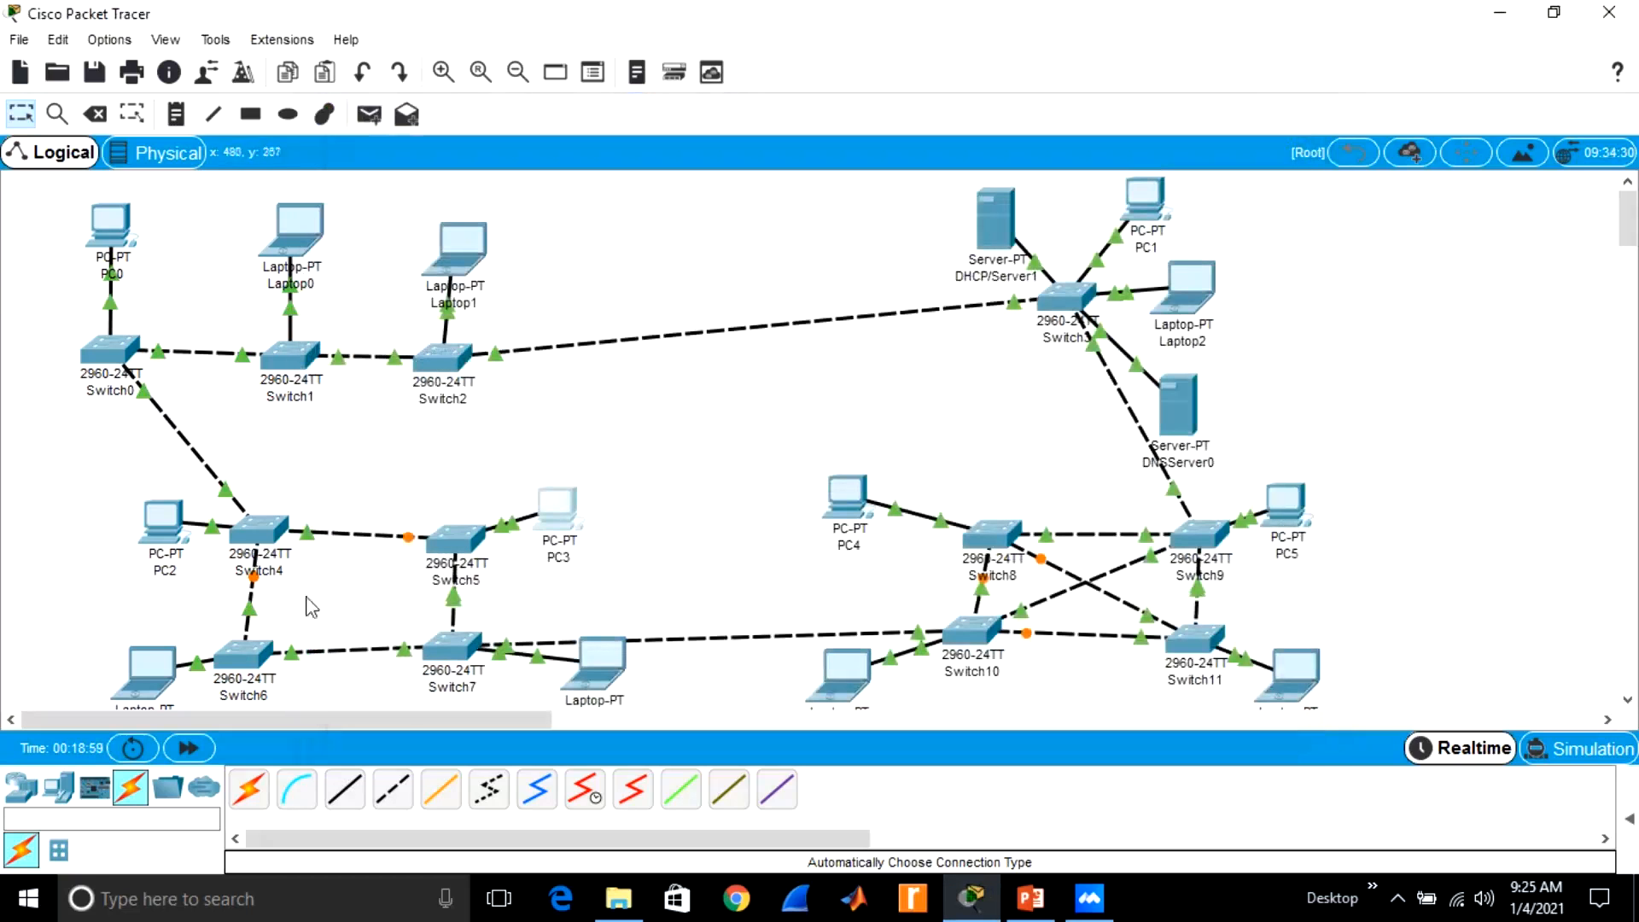
Switch Laptop3, attached to Switch6, from static to DHCP IPv4 addressing
{"action": "left_click", "coordinate": [152, 667]}
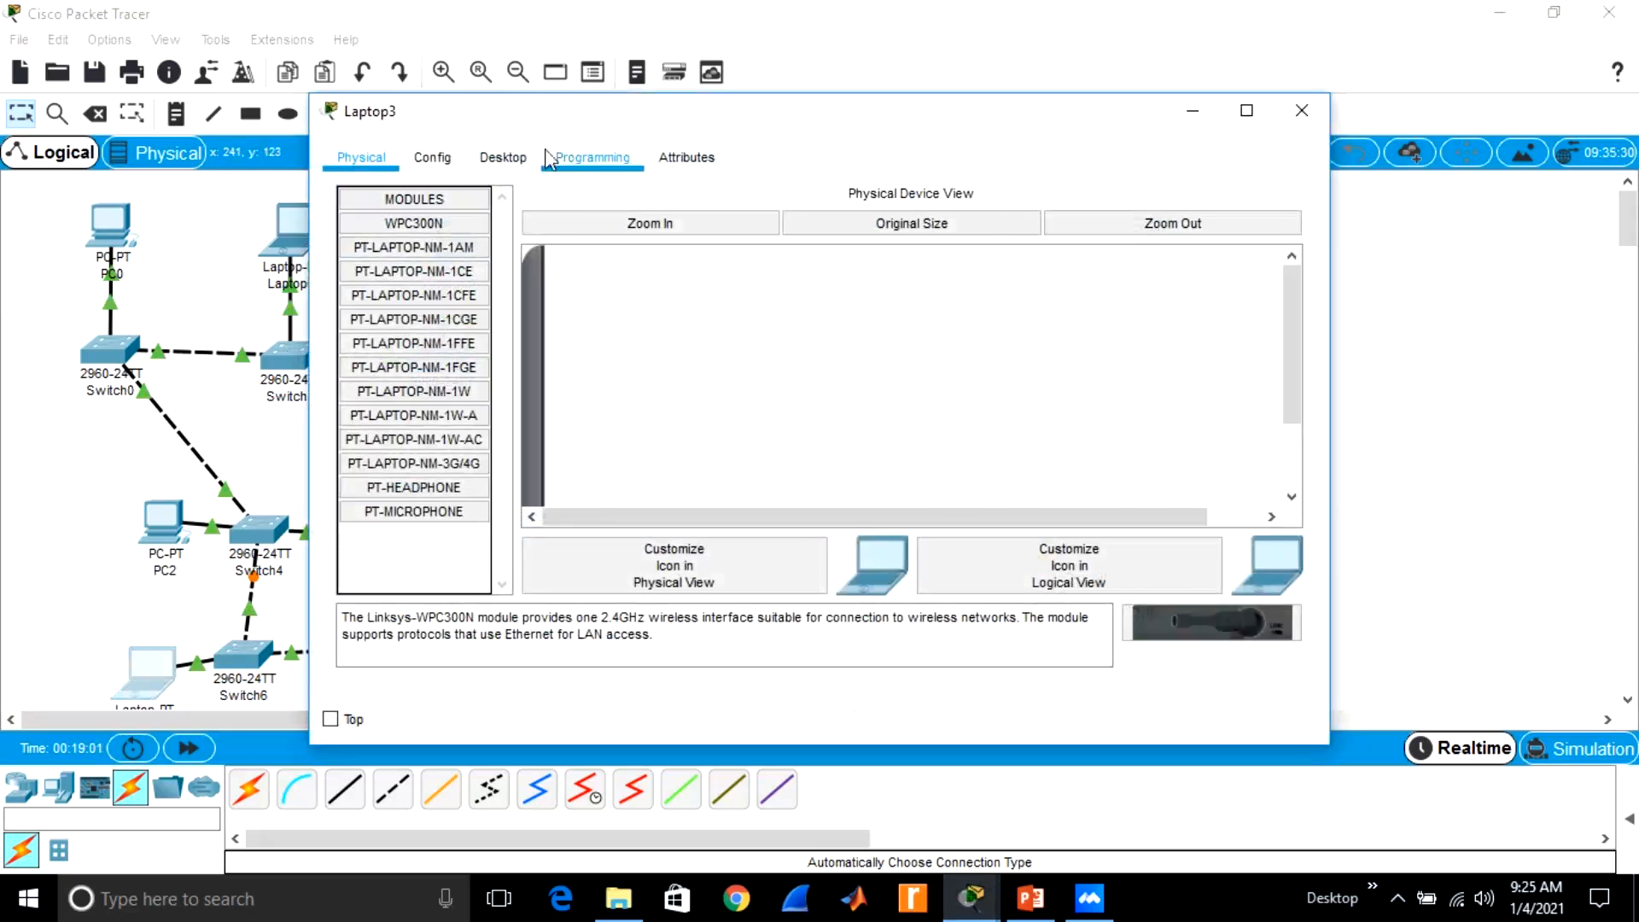
{"action": "left_click", "coordinate": [505, 156]}
{"action": "left_click", "coordinate": [444, 243]}
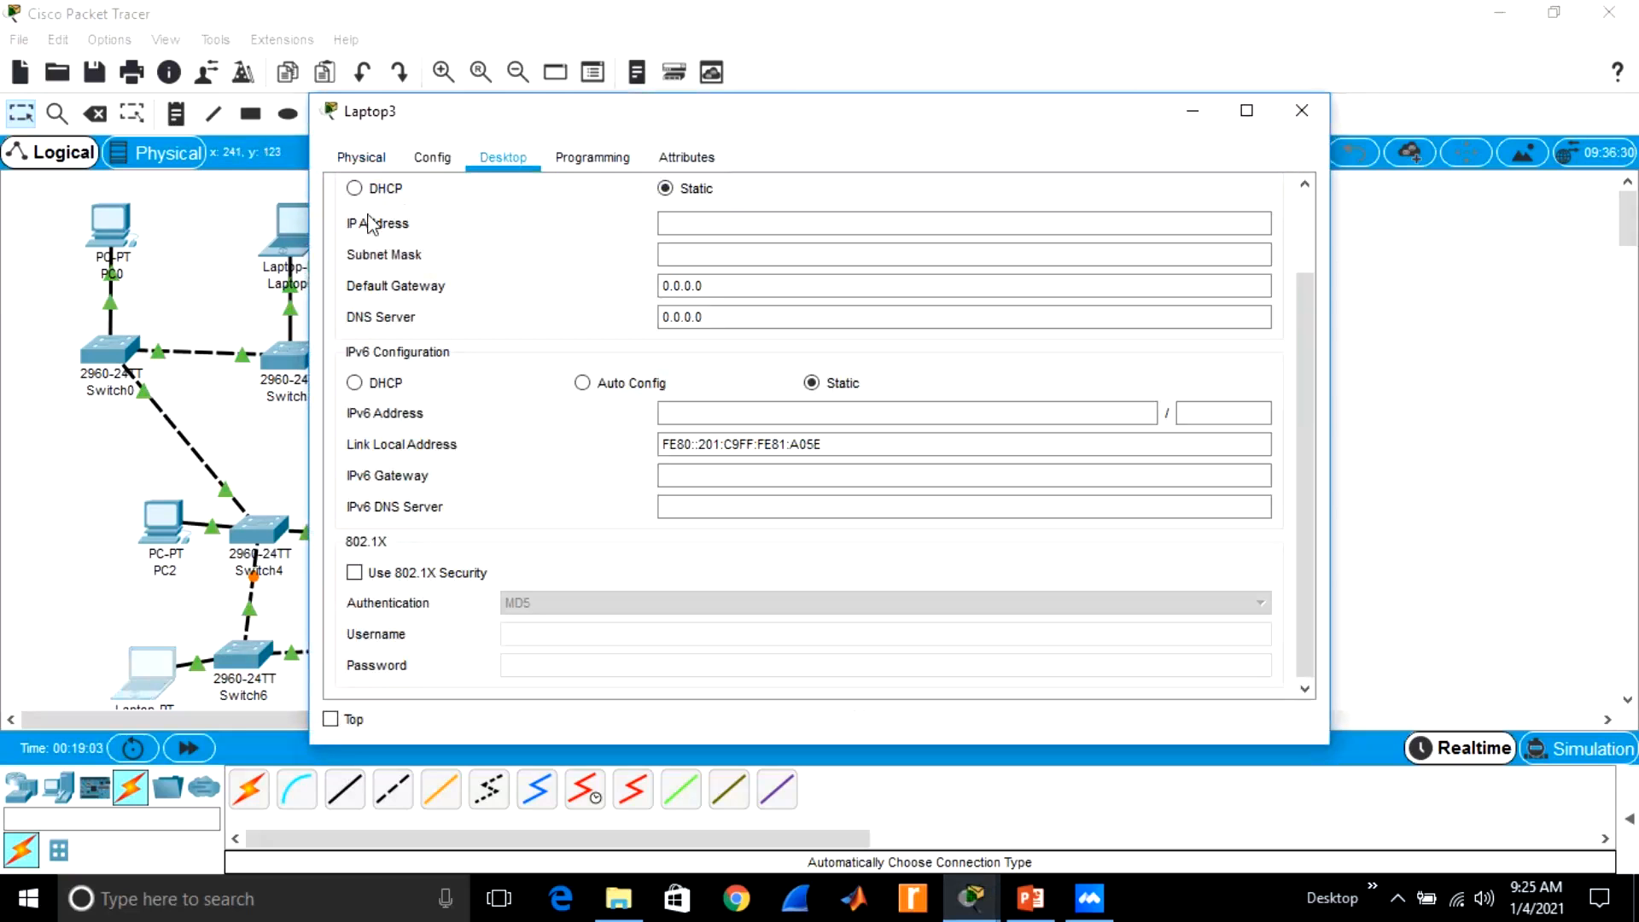
{"action": "left_click", "coordinate": [354, 188]}
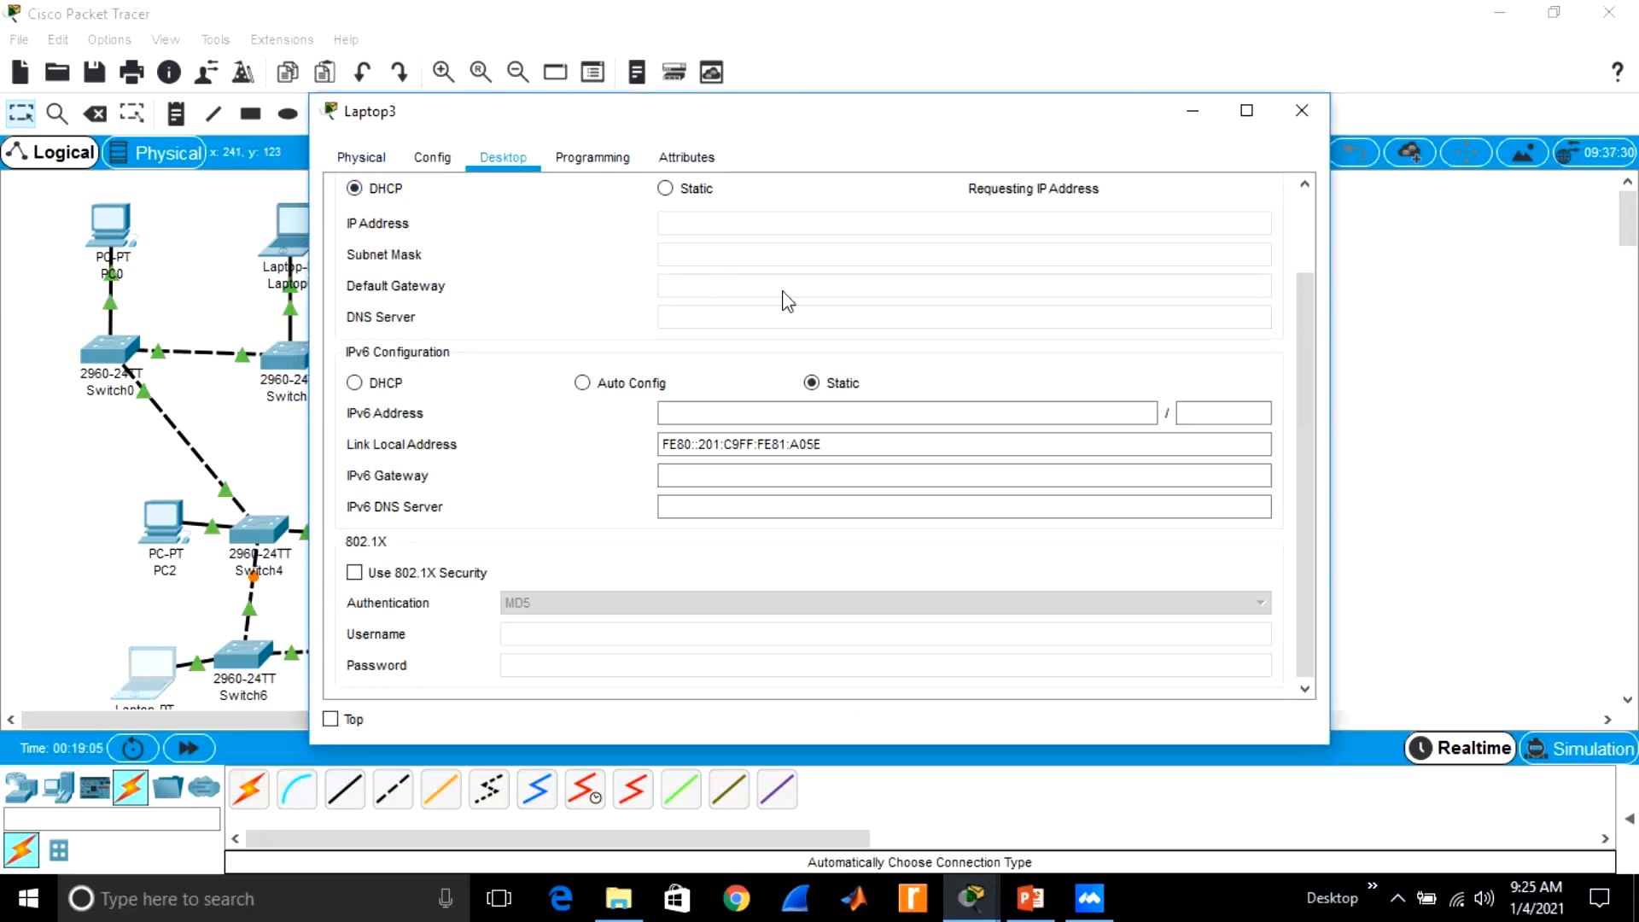
{"action": "left_click", "coordinate": [1302, 110]}
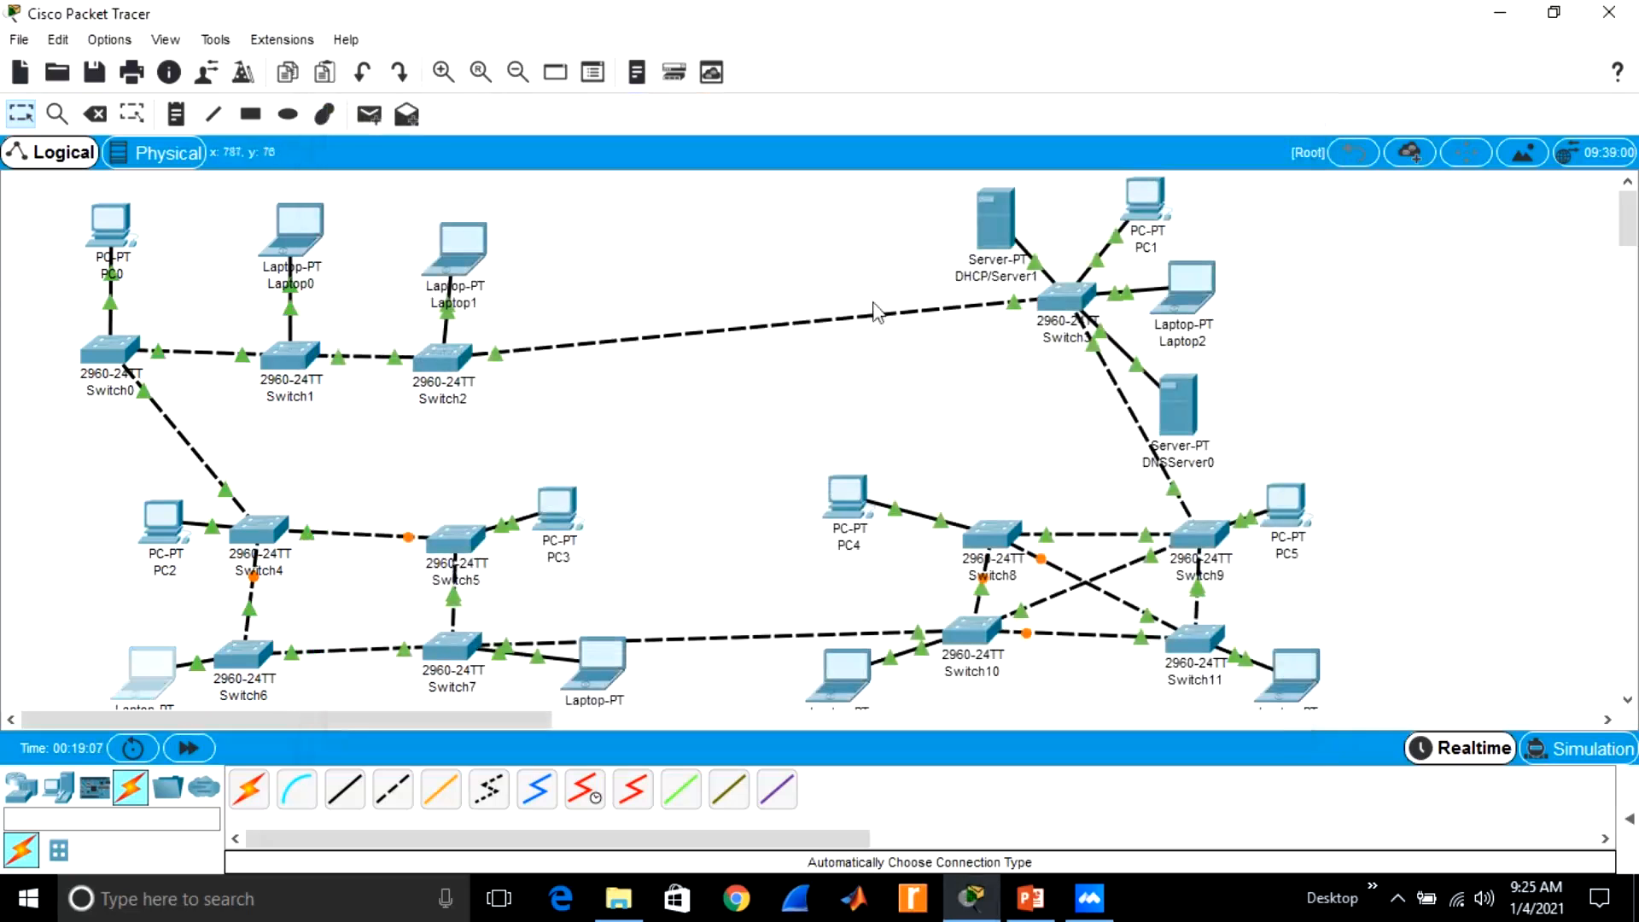
Switch PC2, attached to Switch4, from static to DHCP IPv4 addressing
{"action": "left_click", "coordinate": [160, 525]}
{"action": "left_click", "coordinate": [503, 158]}
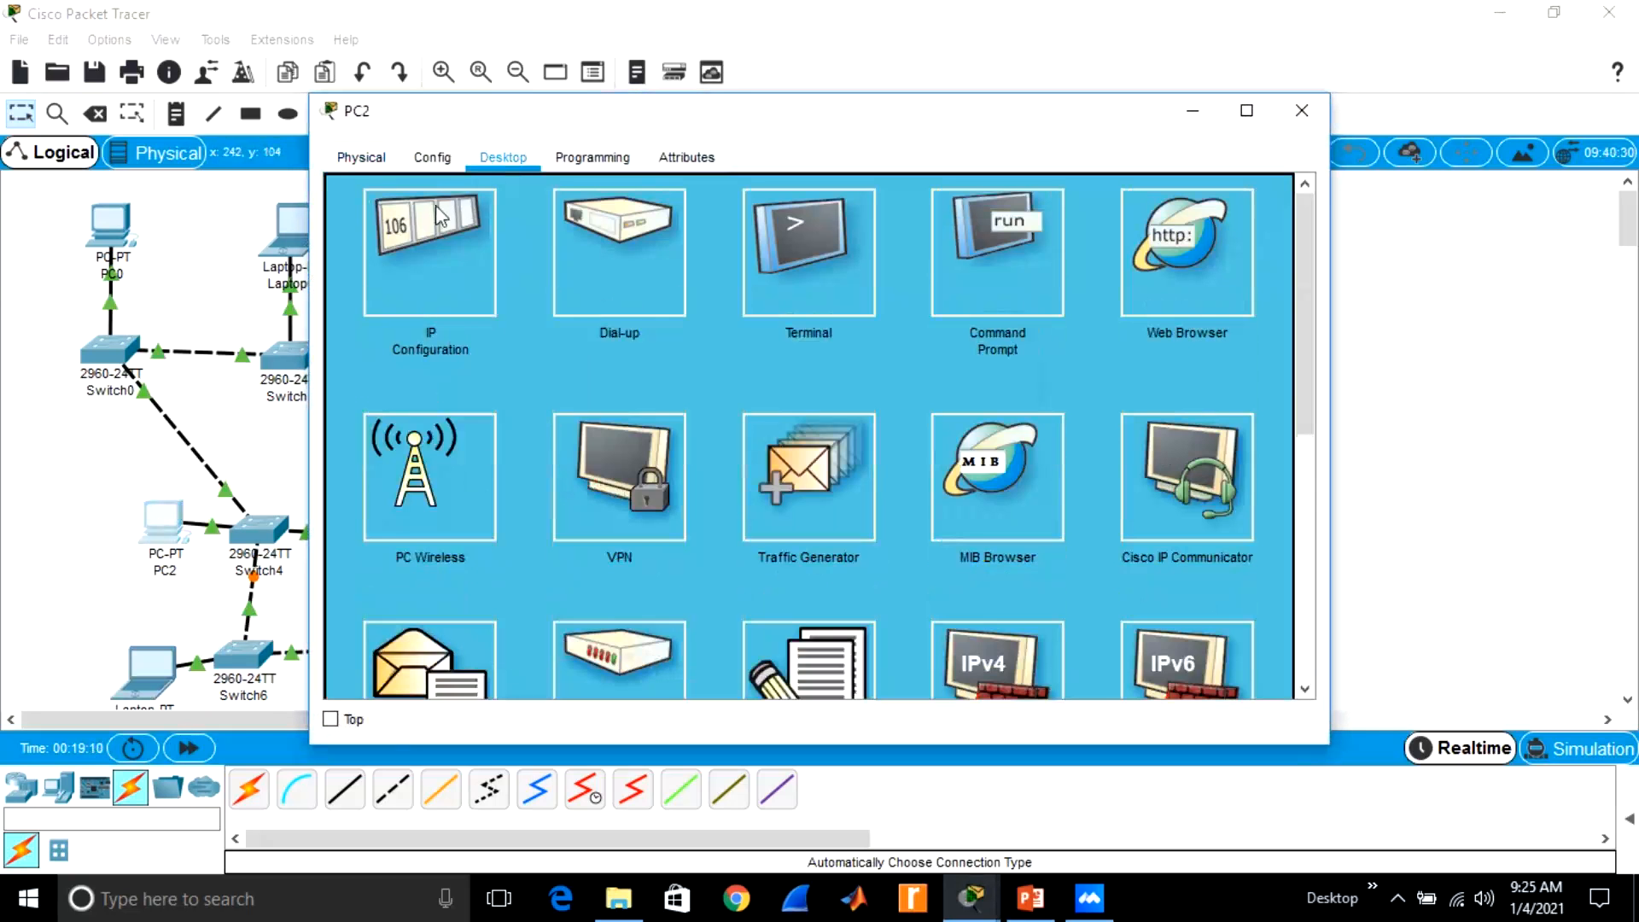
{"action": "left_click", "coordinate": [438, 219]}
{"action": "left_click", "coordinate": [354, 189]}
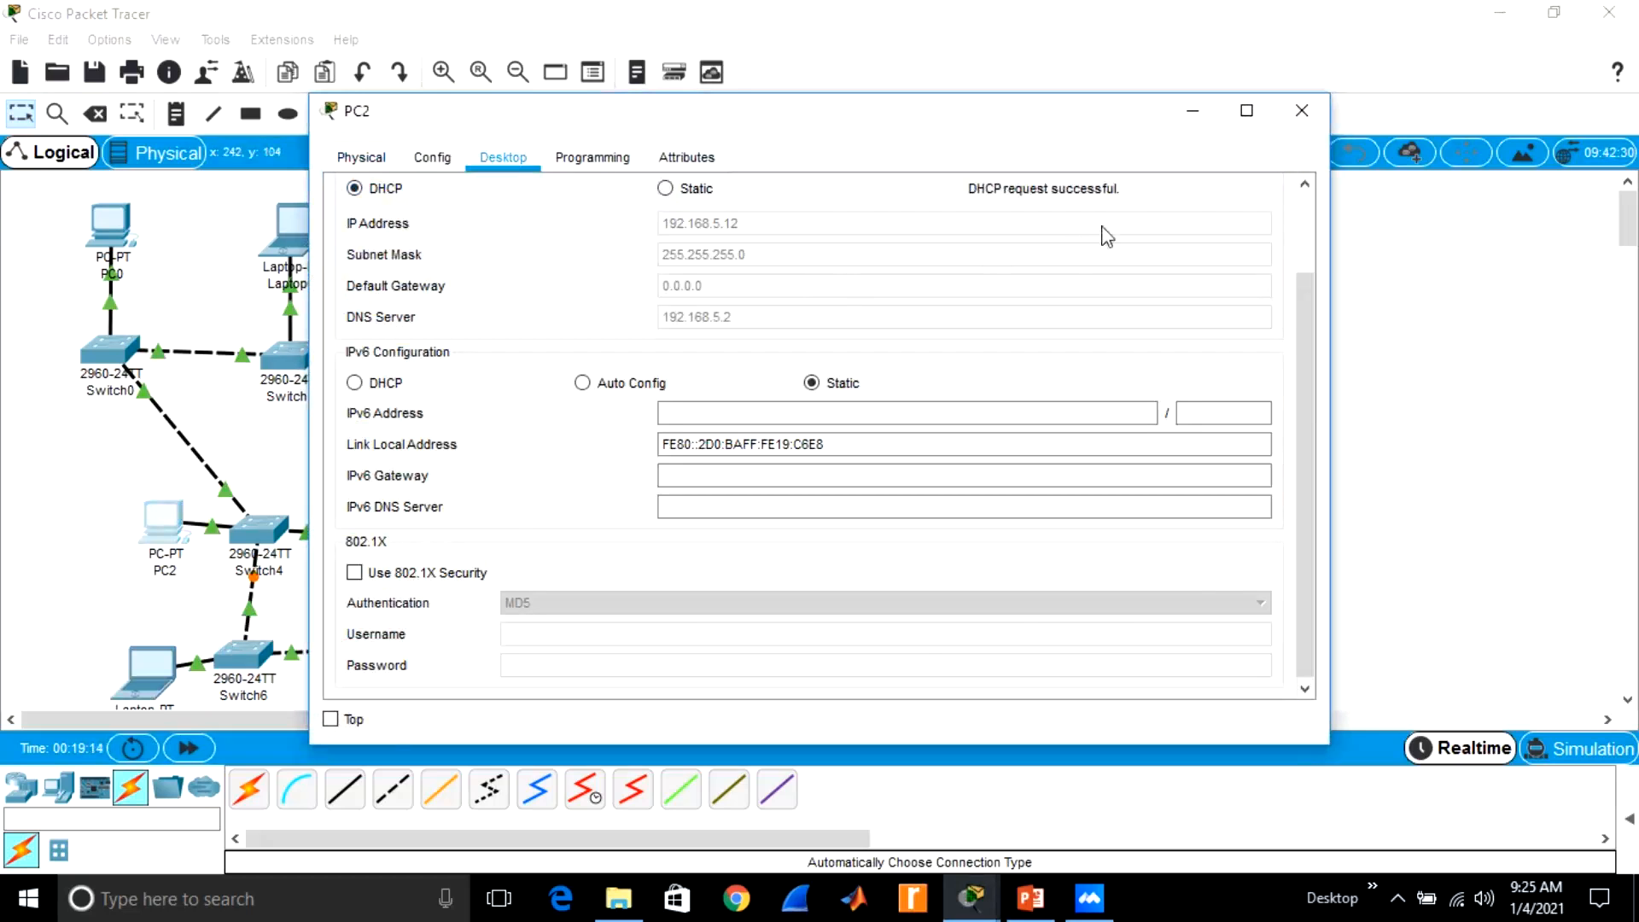
{"action": "left_click", "coordinate": [1301, 111]}
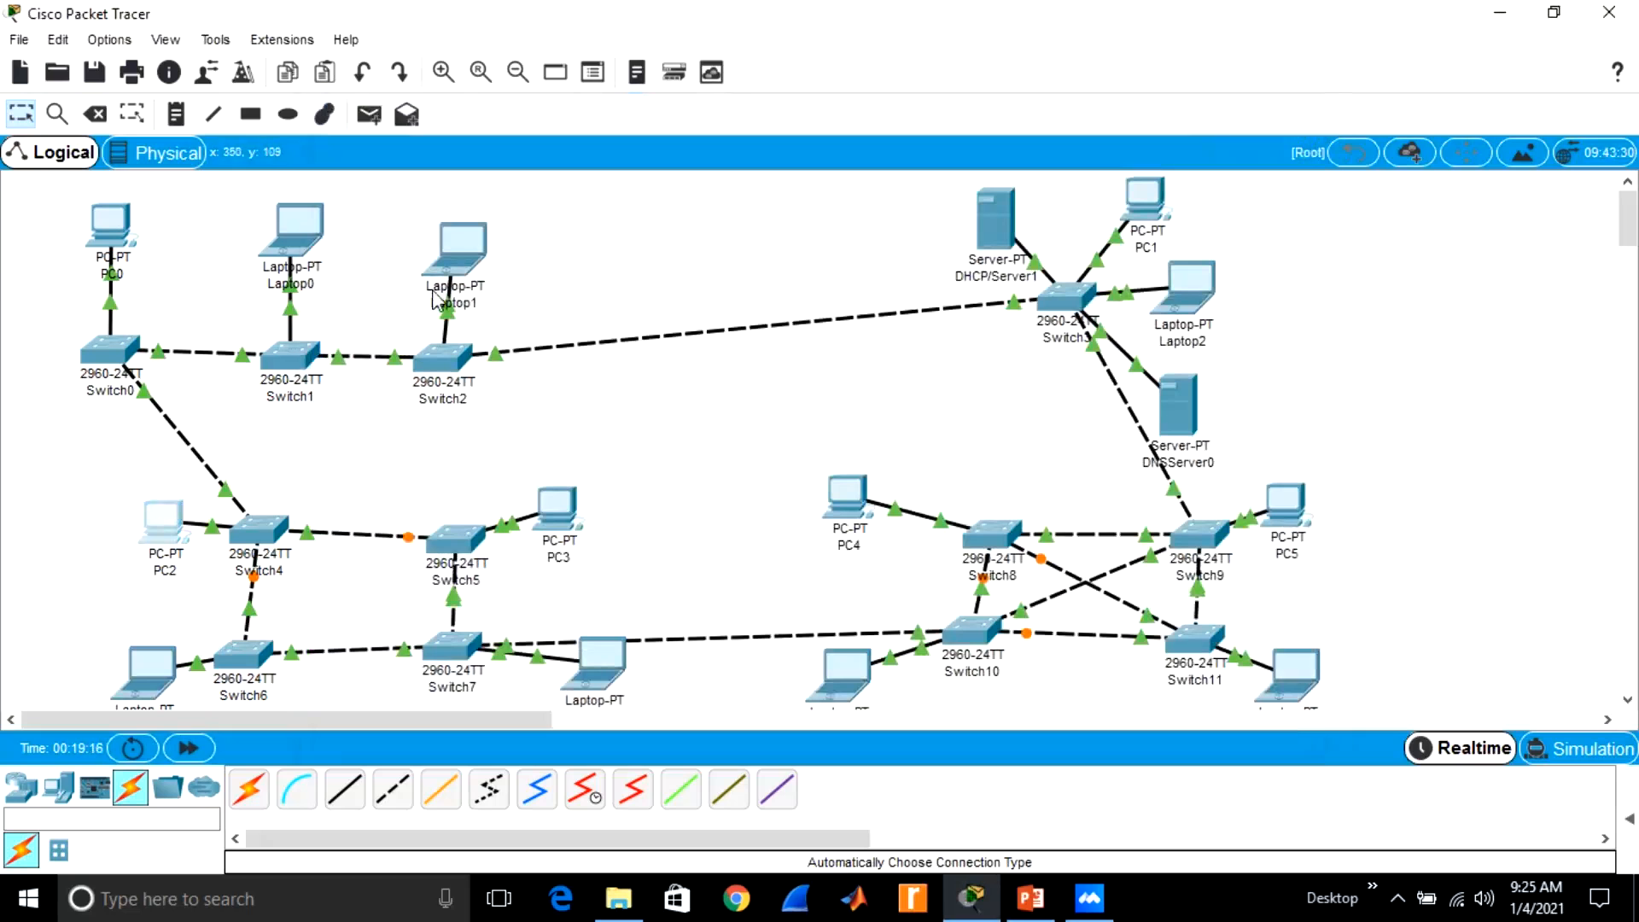
Switch Laptop1, attached to Switch2, from static to DHCP IPv4 addressing
{"action": "left_click", "coordinate": [476, 246]}
{"action": "left_click", "coordinate": [503, 158]}
{"action": "left_click", "coordinate": [417, 243]}
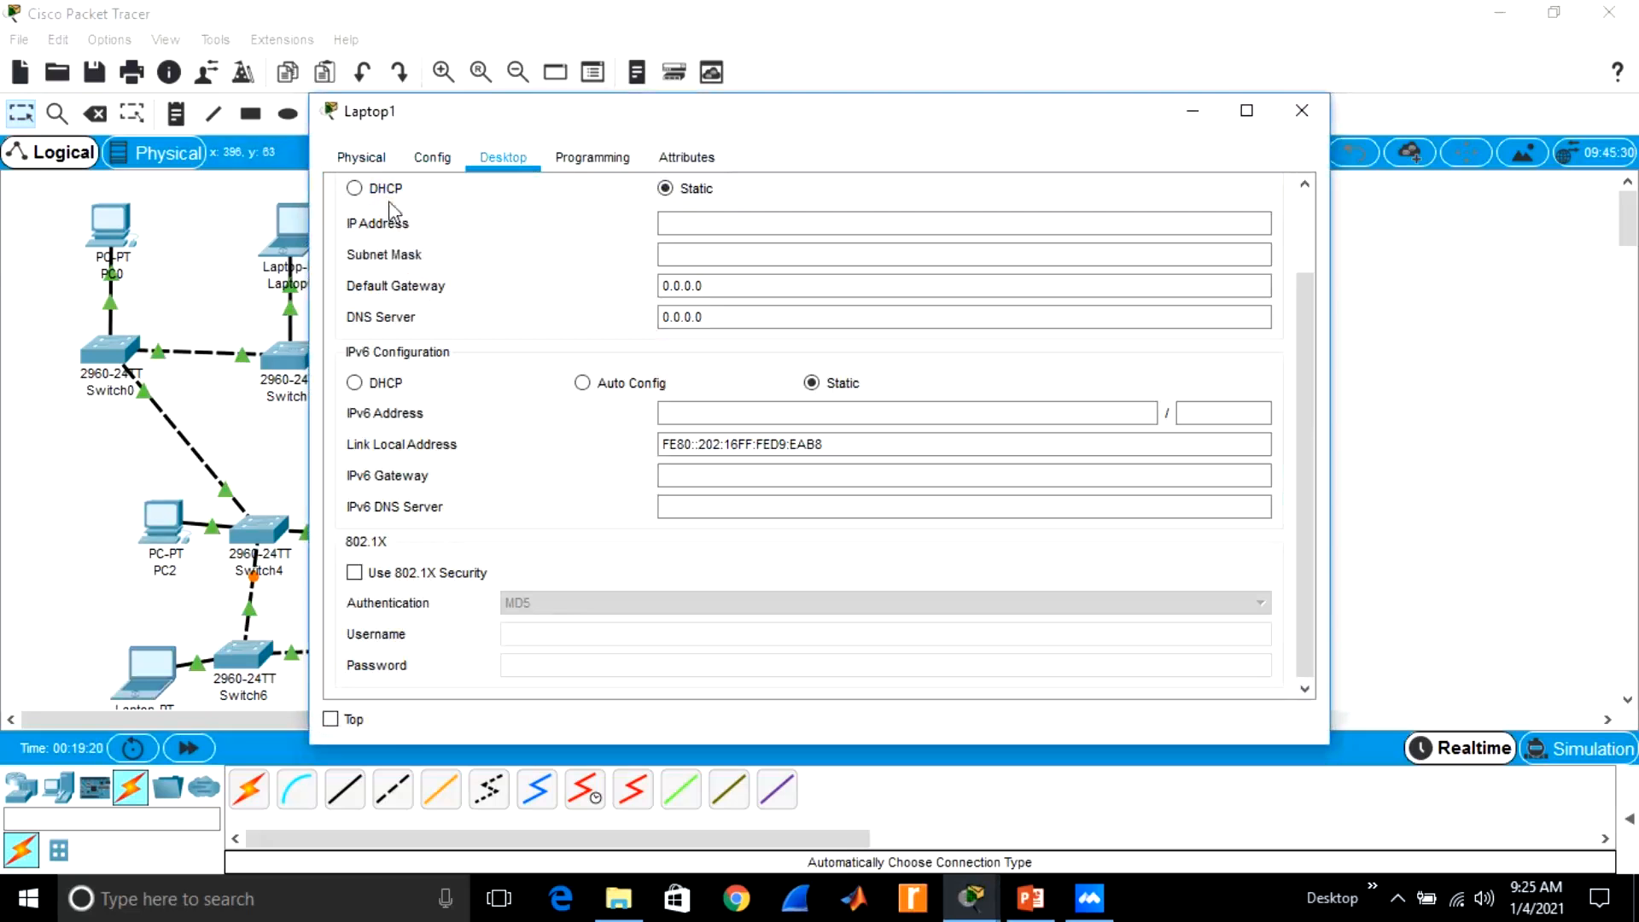
{"action": "left_click", "coordinate": [356, 190]}
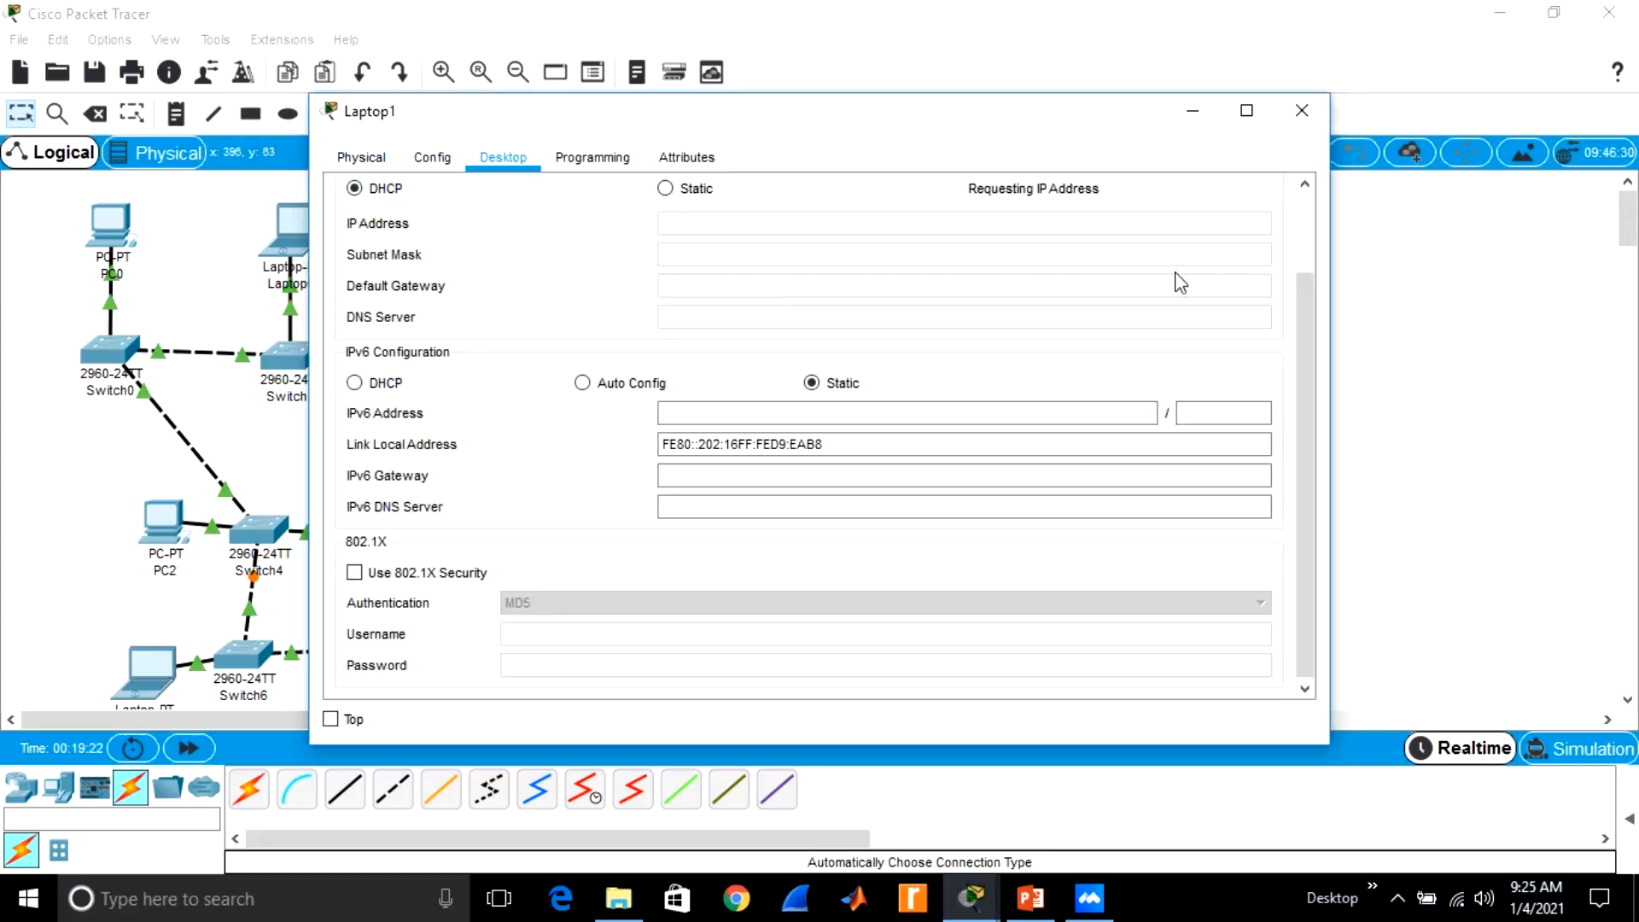
{"action": "left_click", "coordinate": [1303, 124]}
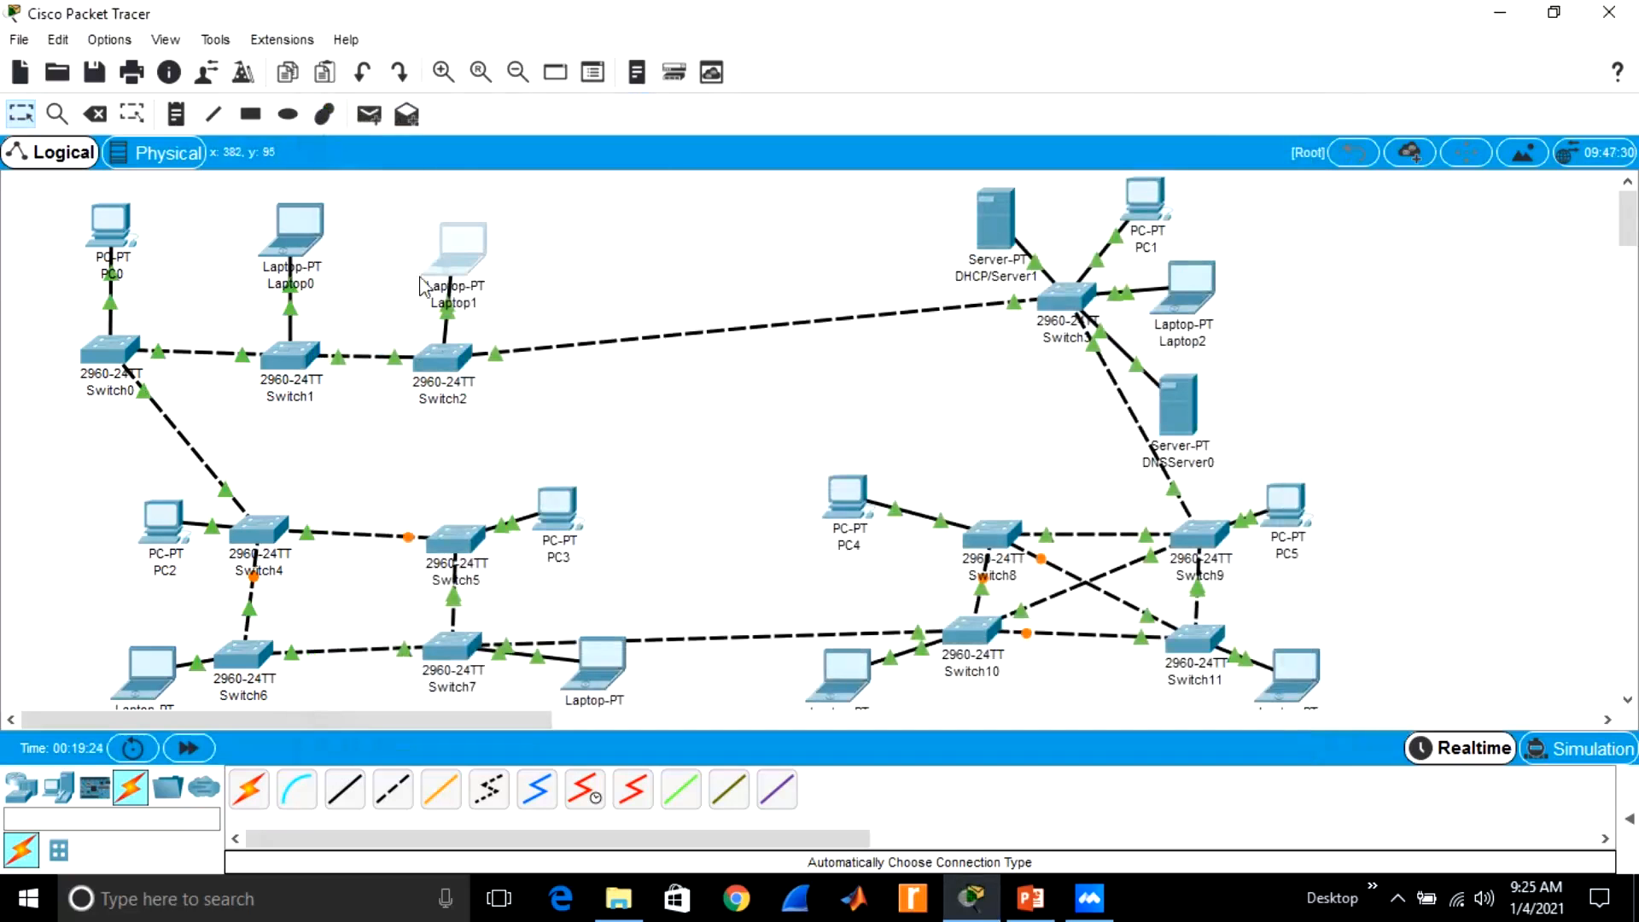
Switch Laptop0, attached to Switch1, from static to DHCP IPv4 addressing
{"action": "left_click", "coordinate": [301, 238]}
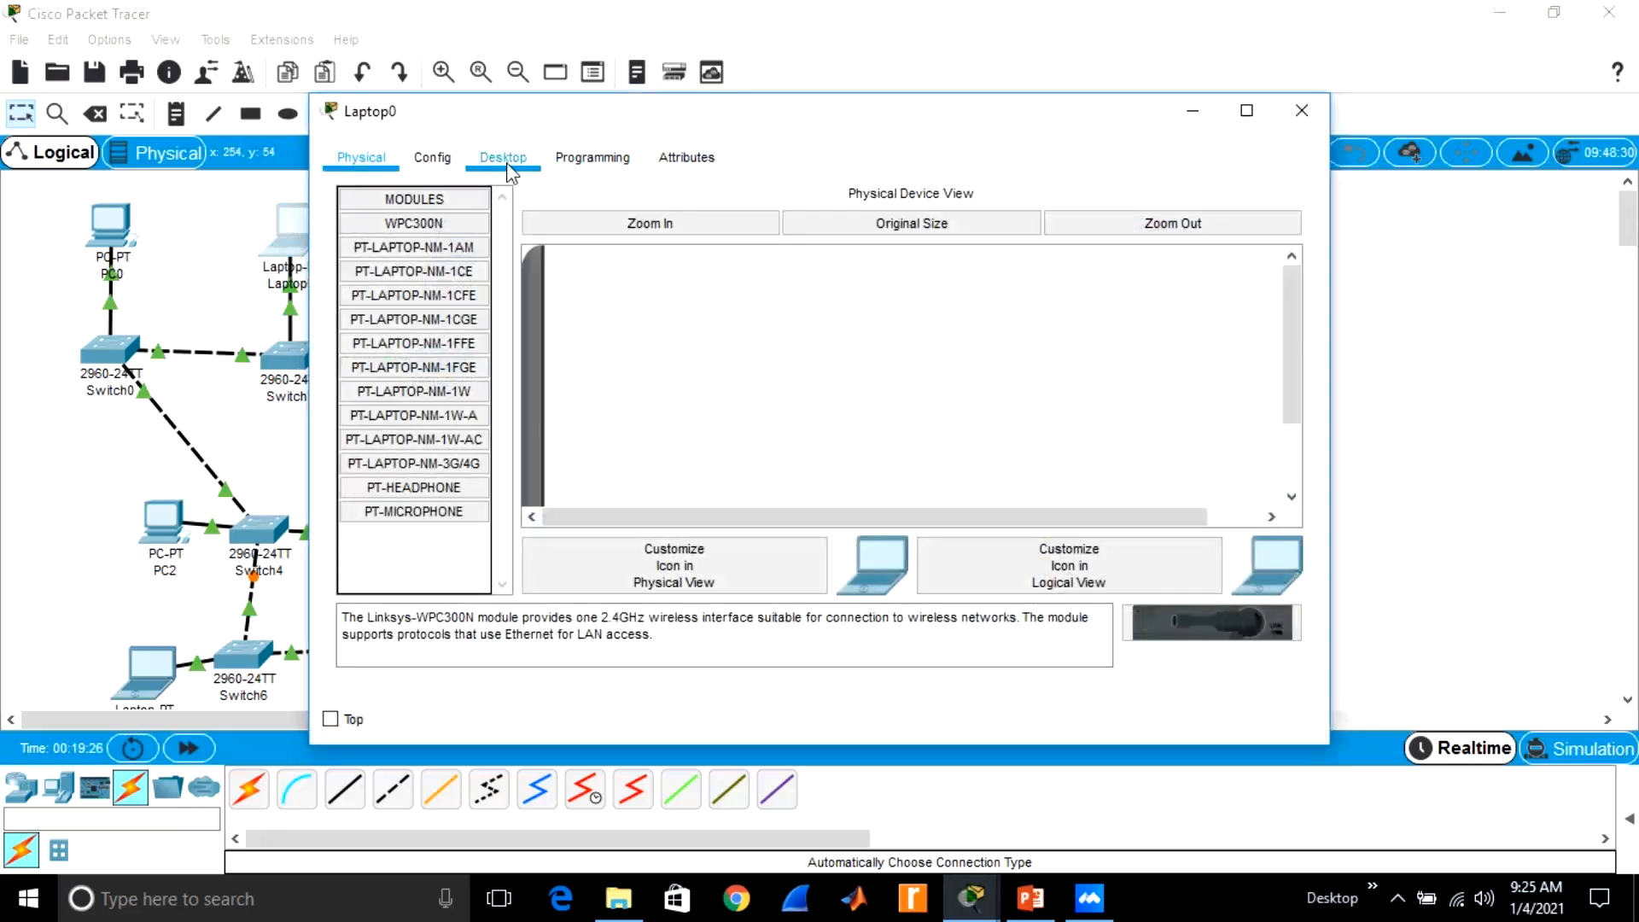
{"action": "left_click", "coordinate": [503, 159]}
{"action": "left_click", "coordinate": [443, 233]}
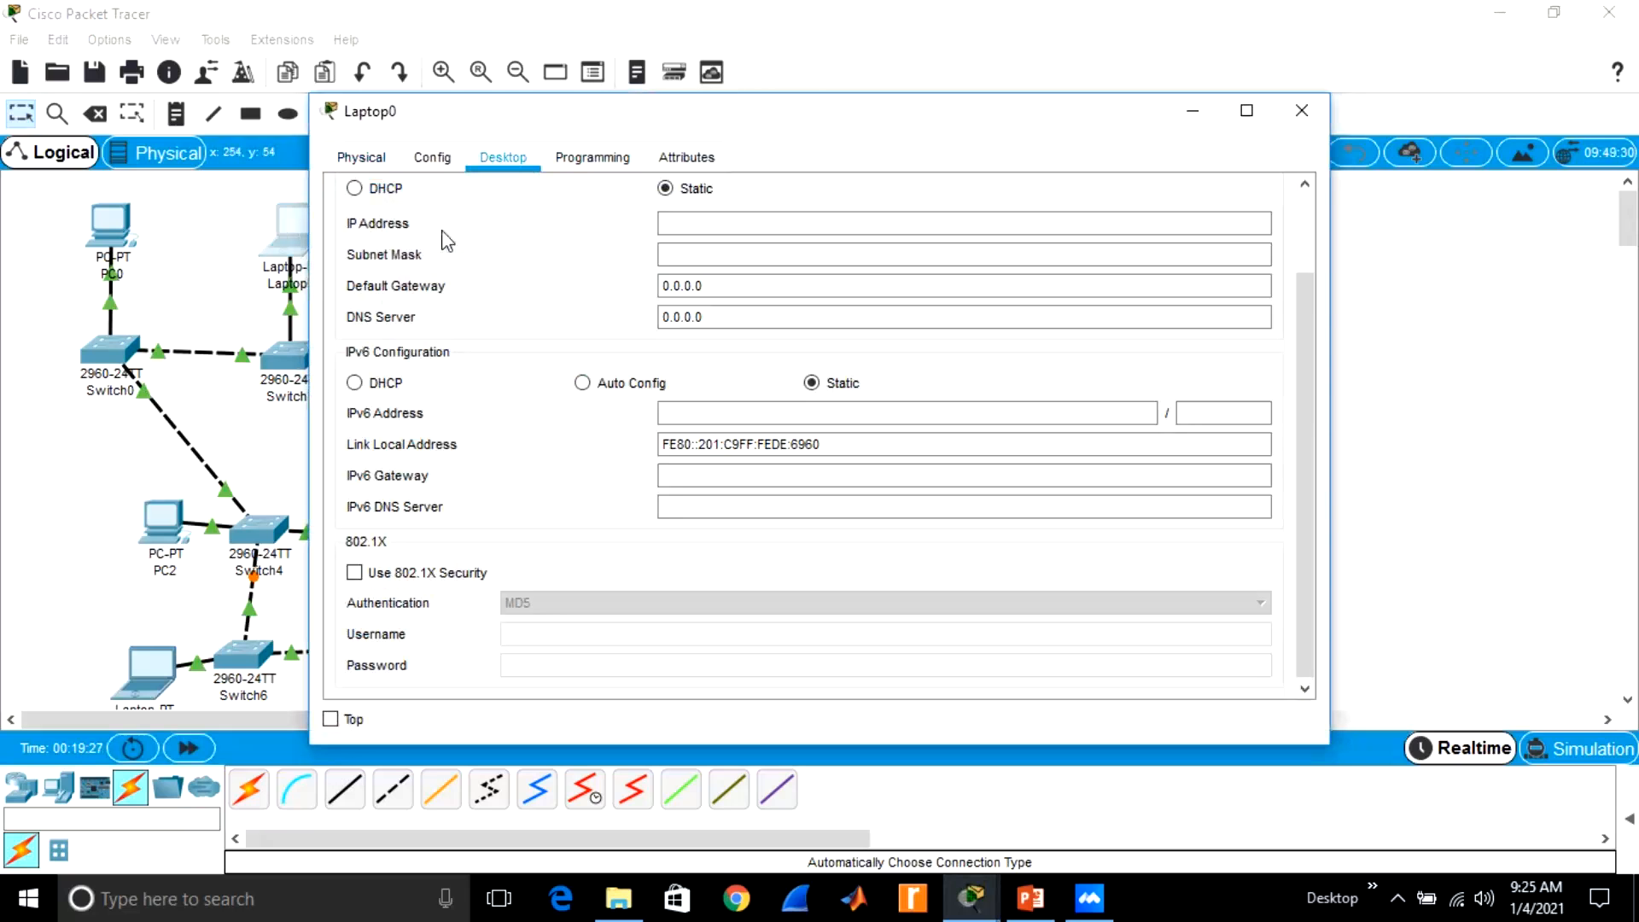
{"action": "left_click", "coordinate": [357, 189]}
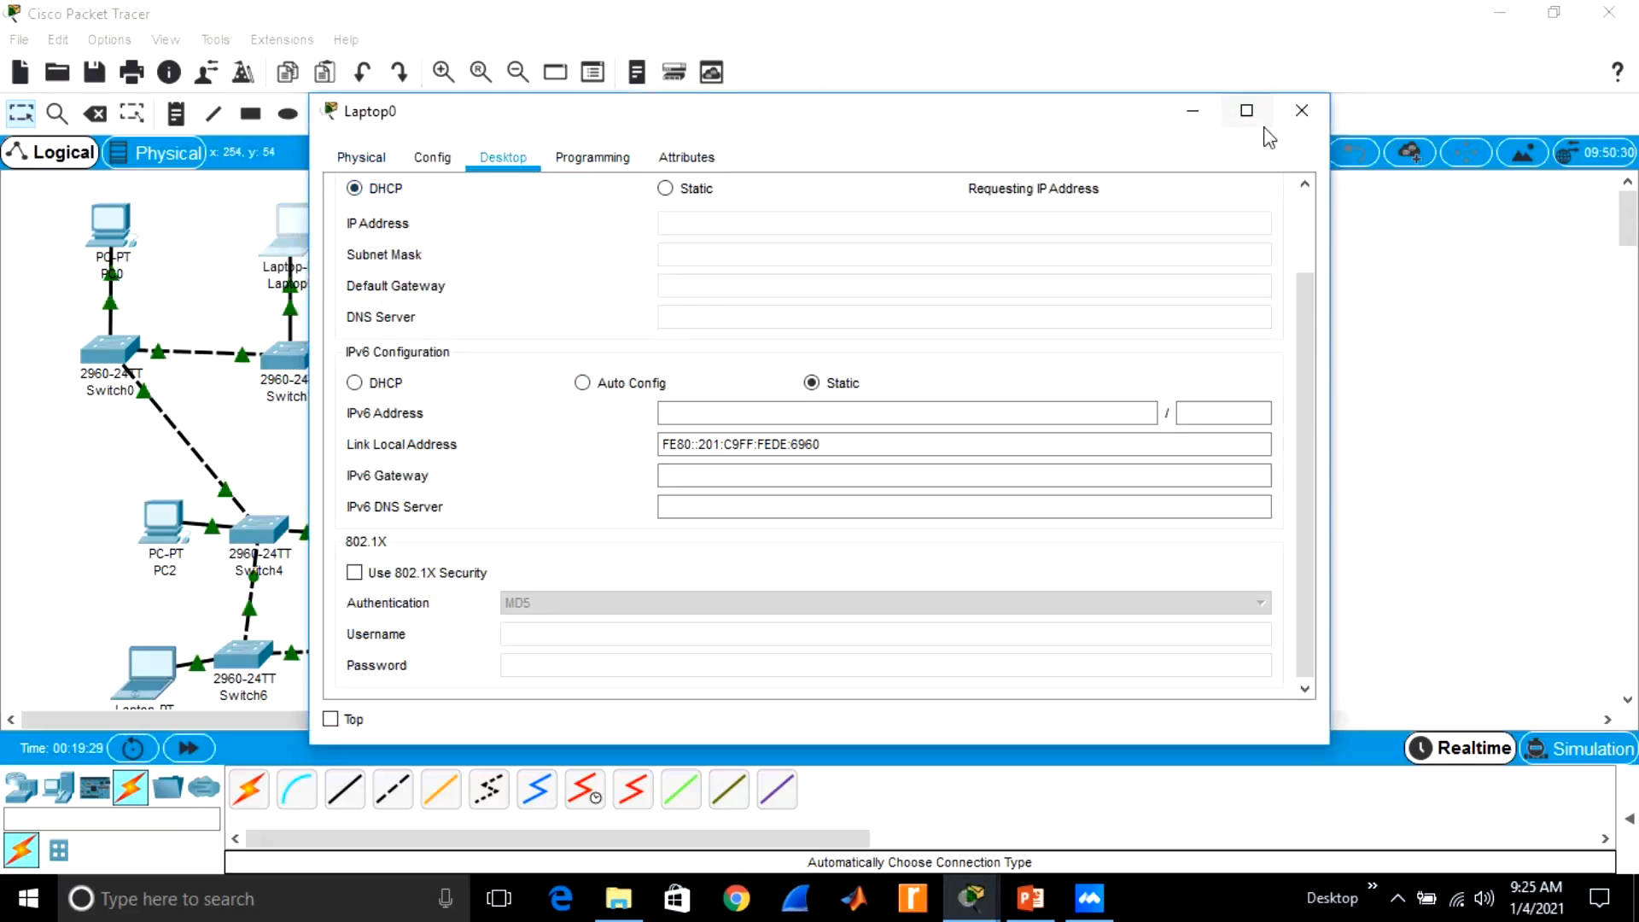
{"action": "left_click", "coordinate": [1300, 113]}
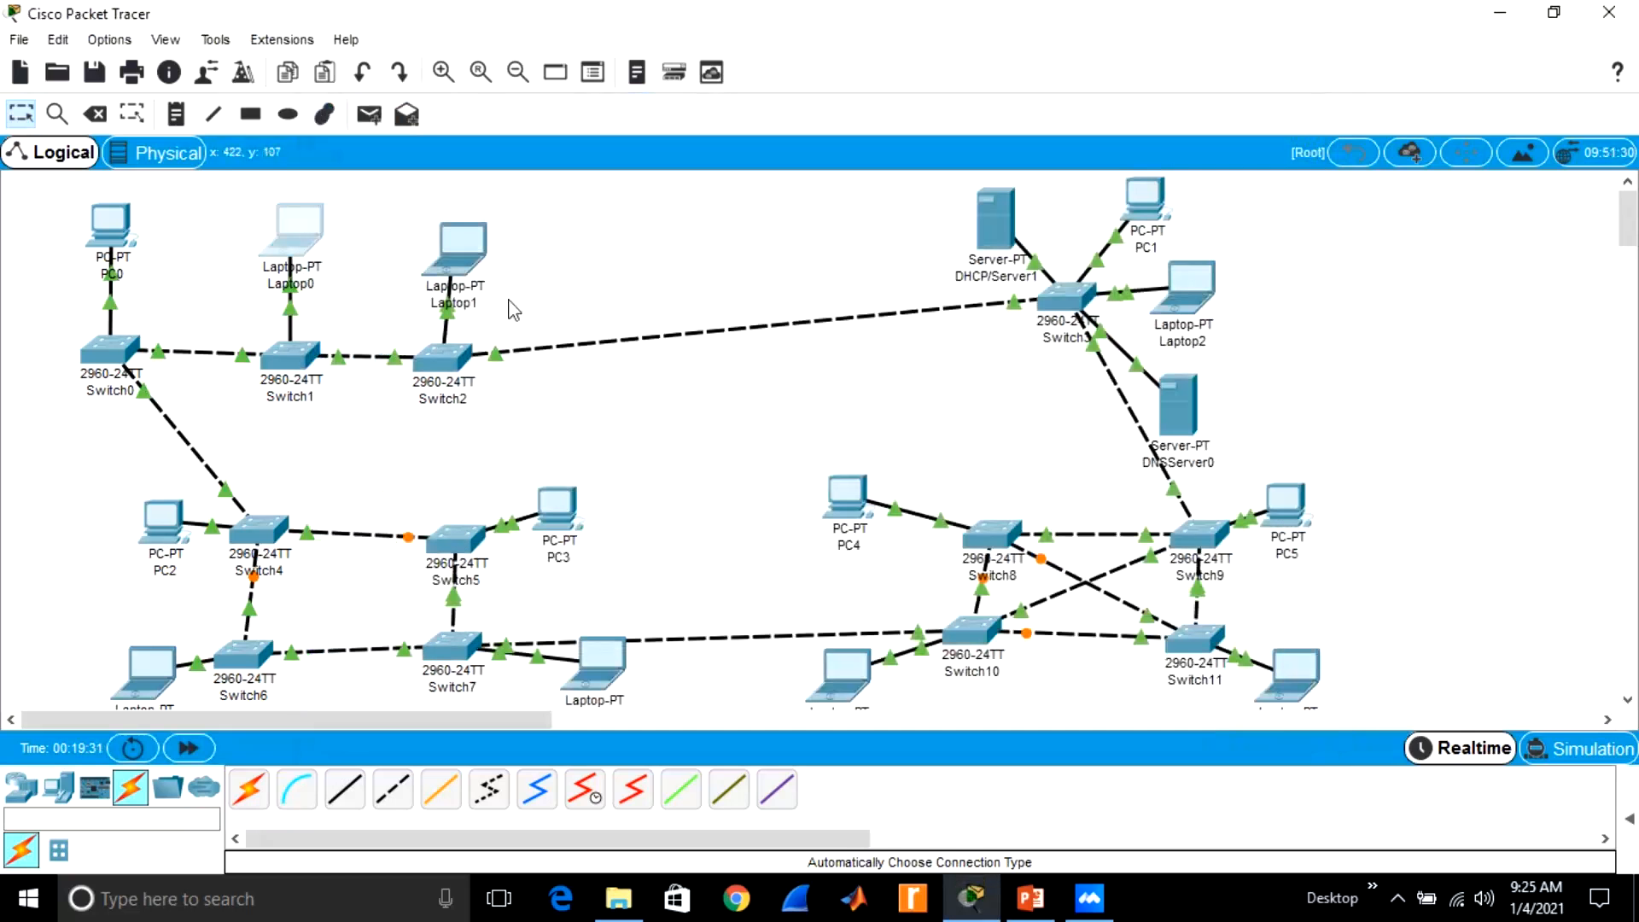
Switch PC0, attached to Switch0, from static to DHCP IPv4 addressing
{"action": "left_click", "coordinate": [118, 222]}
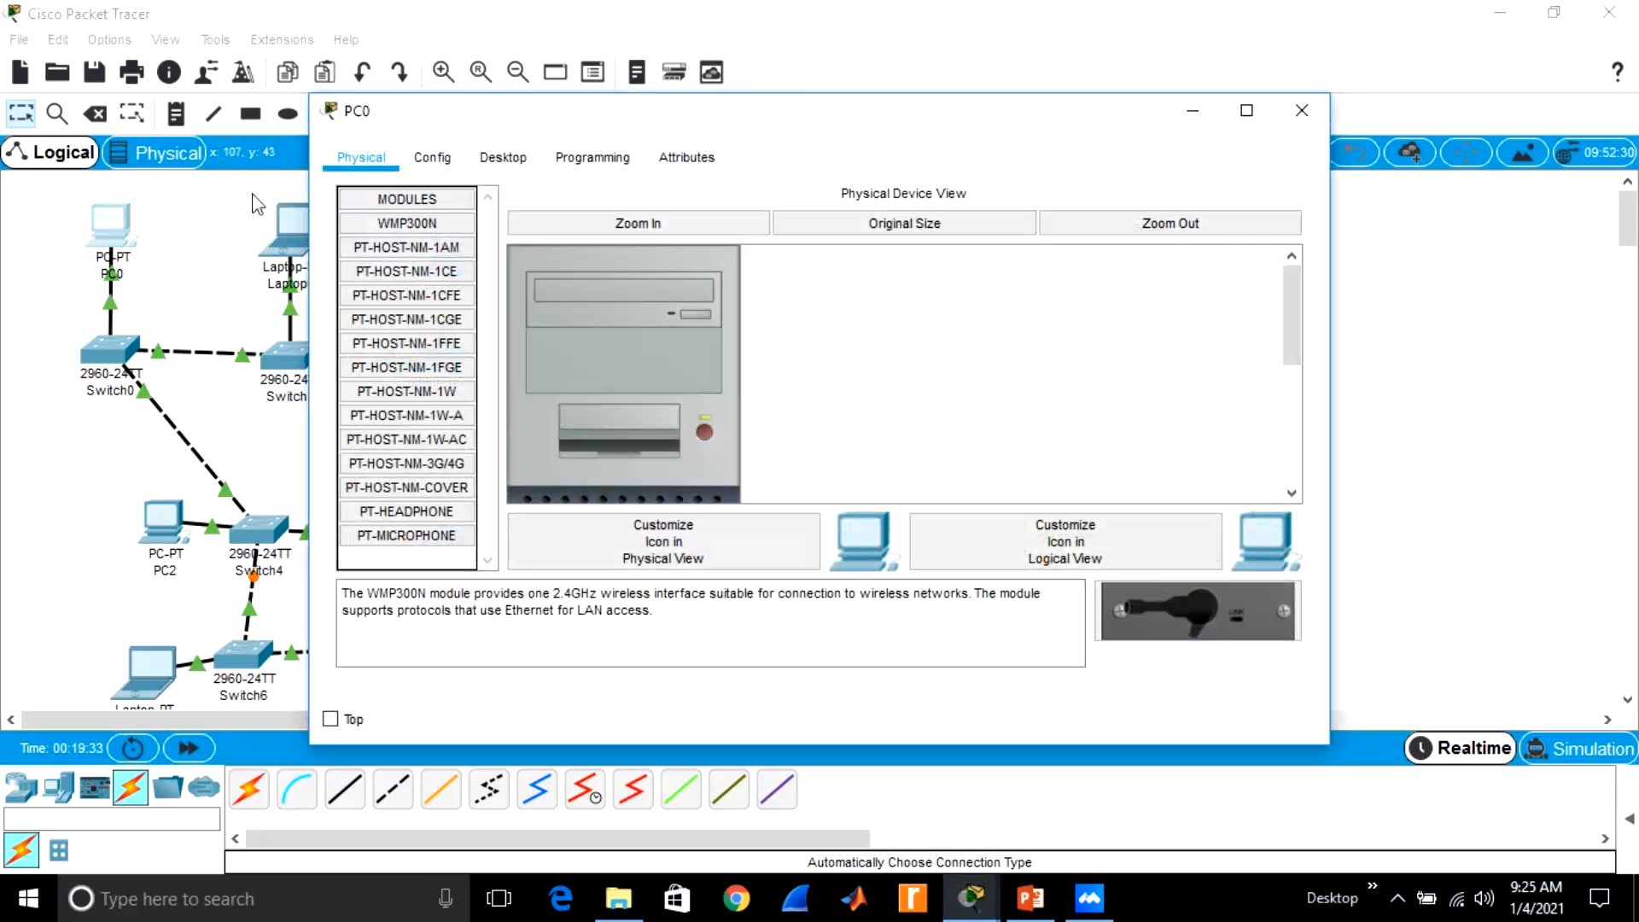
{"action": "left_click", "coordinate": [513, 154]}
{"action": "left_click", "coordinate": [430, 229]}
{"action": "left_click", "coordinate": [365, 192]}
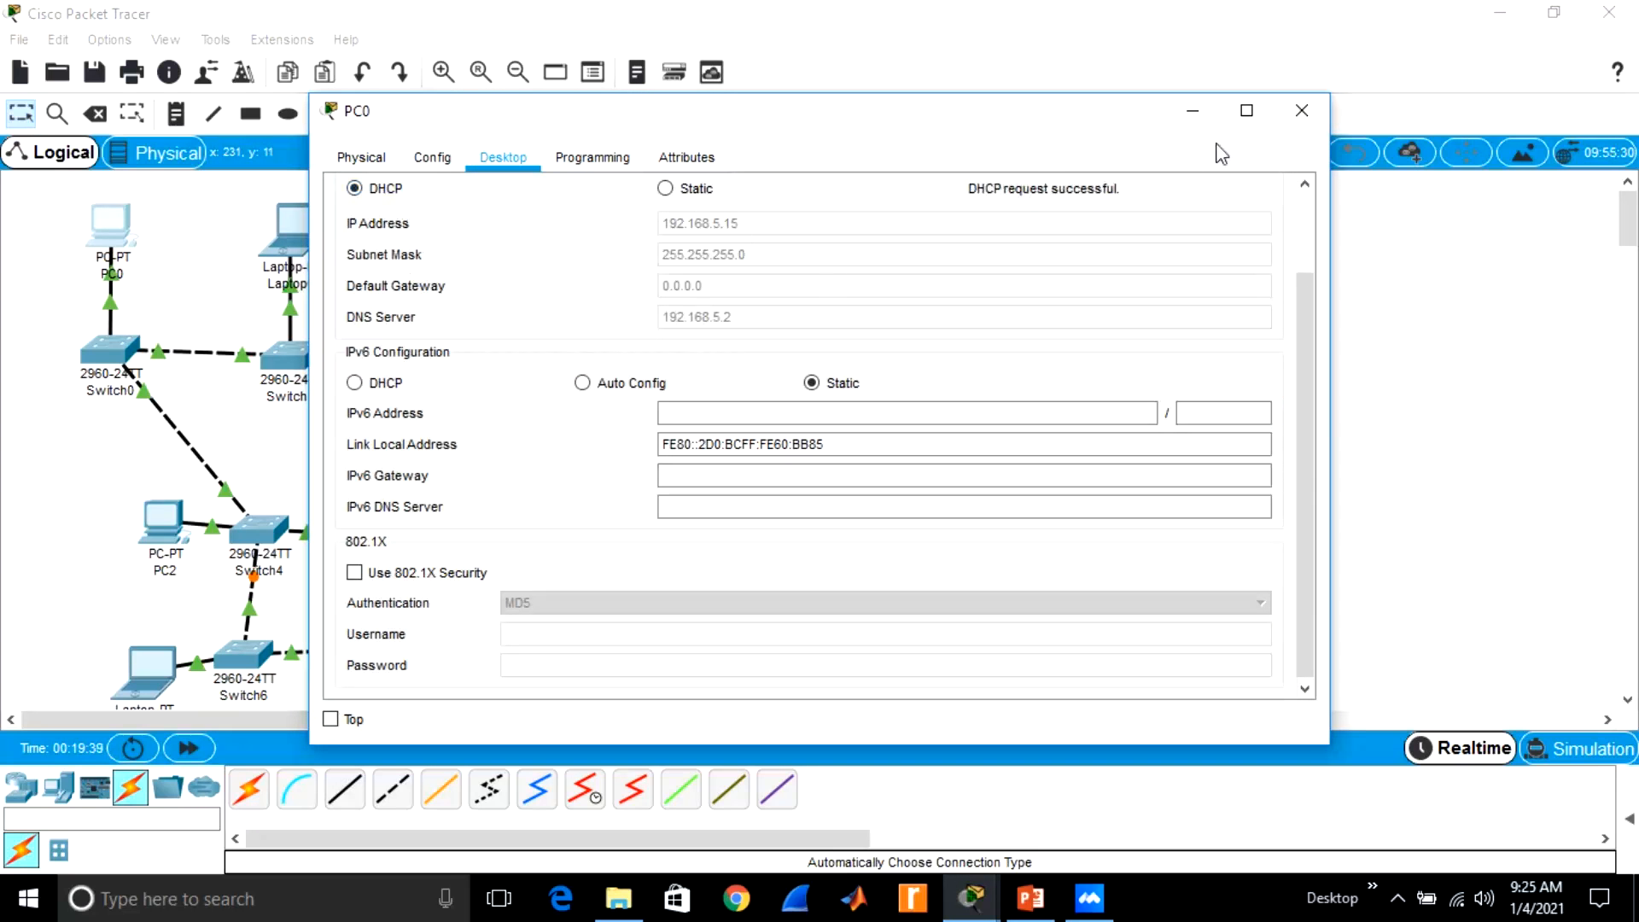
{"action": "left_click", "coordinate": [1303, 107]}
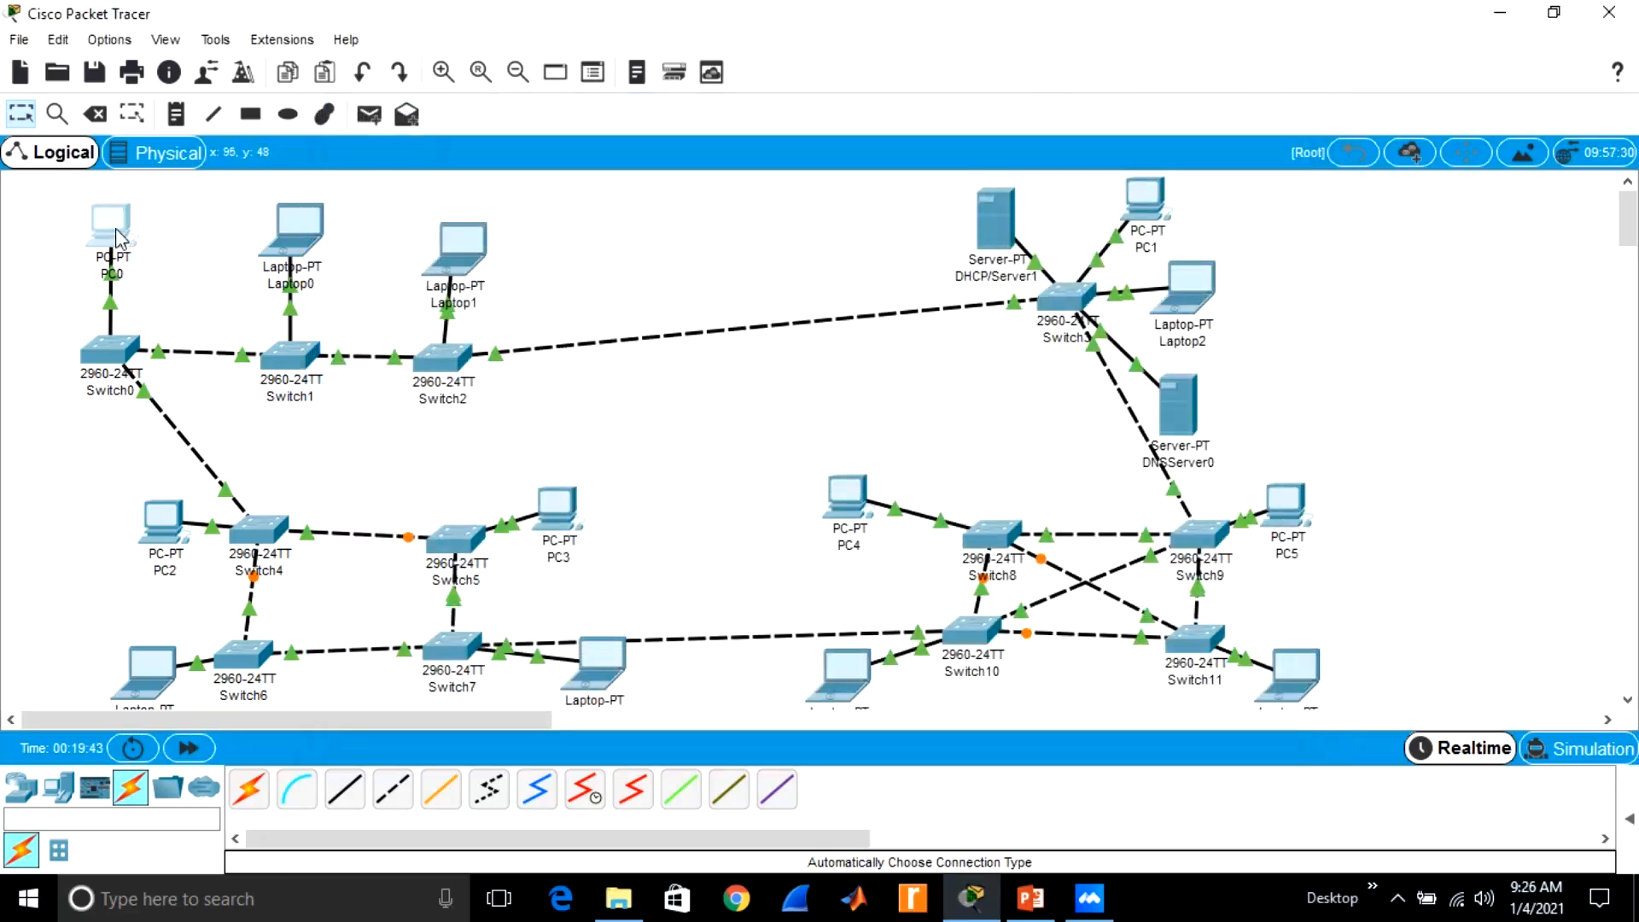
Examine the assigned IP address and DNS details of PC0, Laptop0, Laptop1, PC2, Laptop3, Laptop4 and PC3
{"action": "mouse_move", "coordinate": [115, 228]}
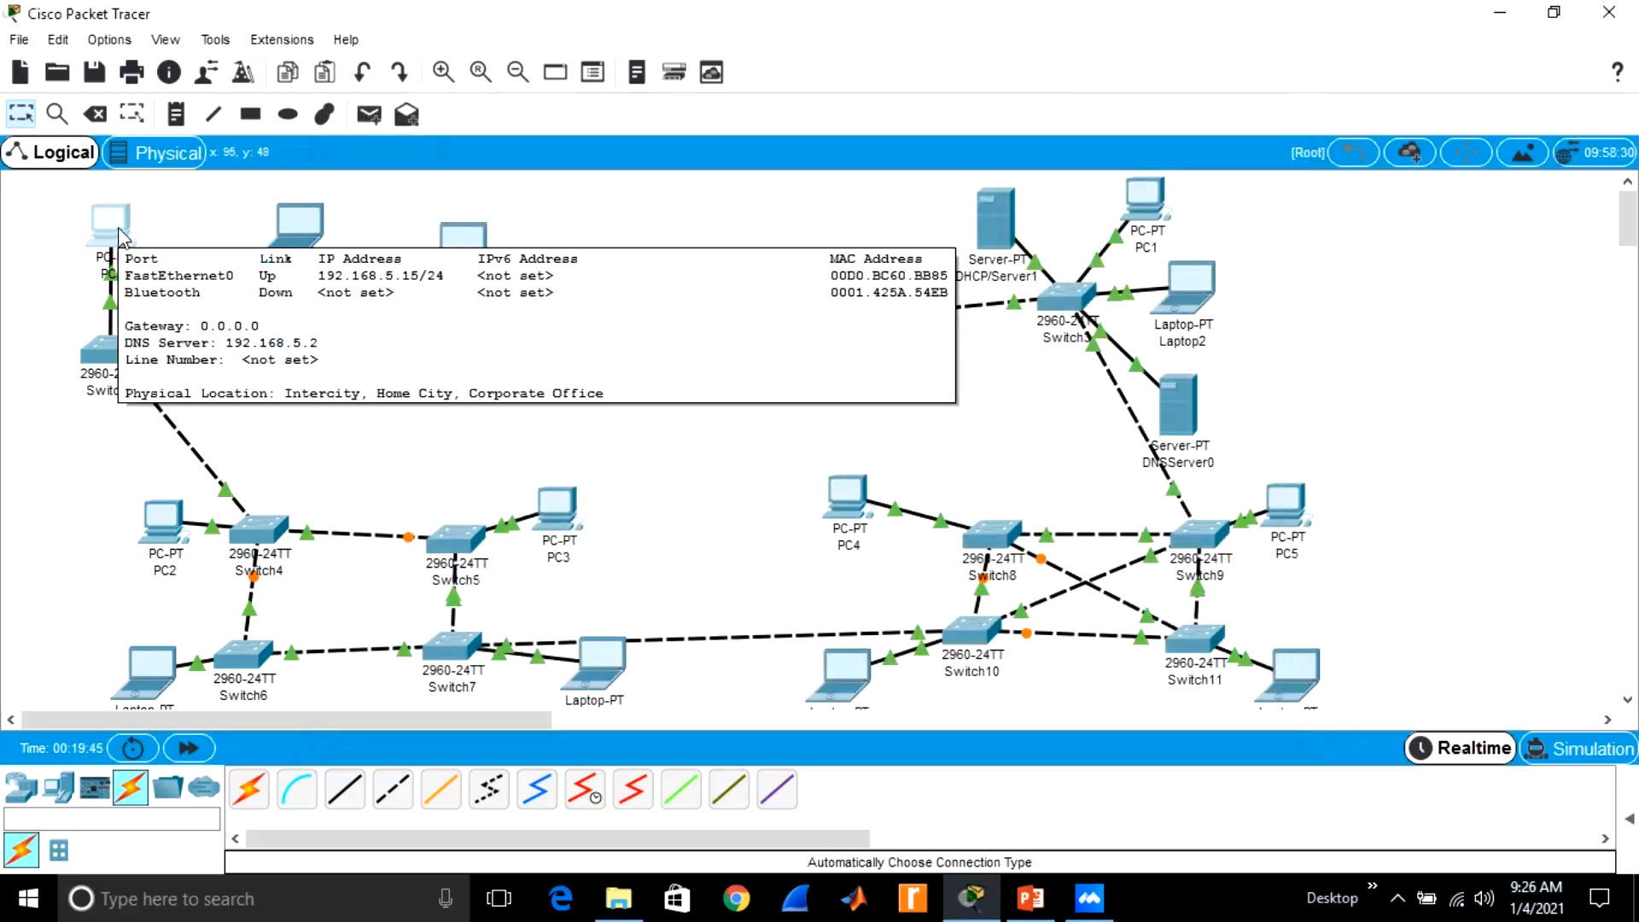
{"action": "mouse_move", "coordinate": [308, 234]}
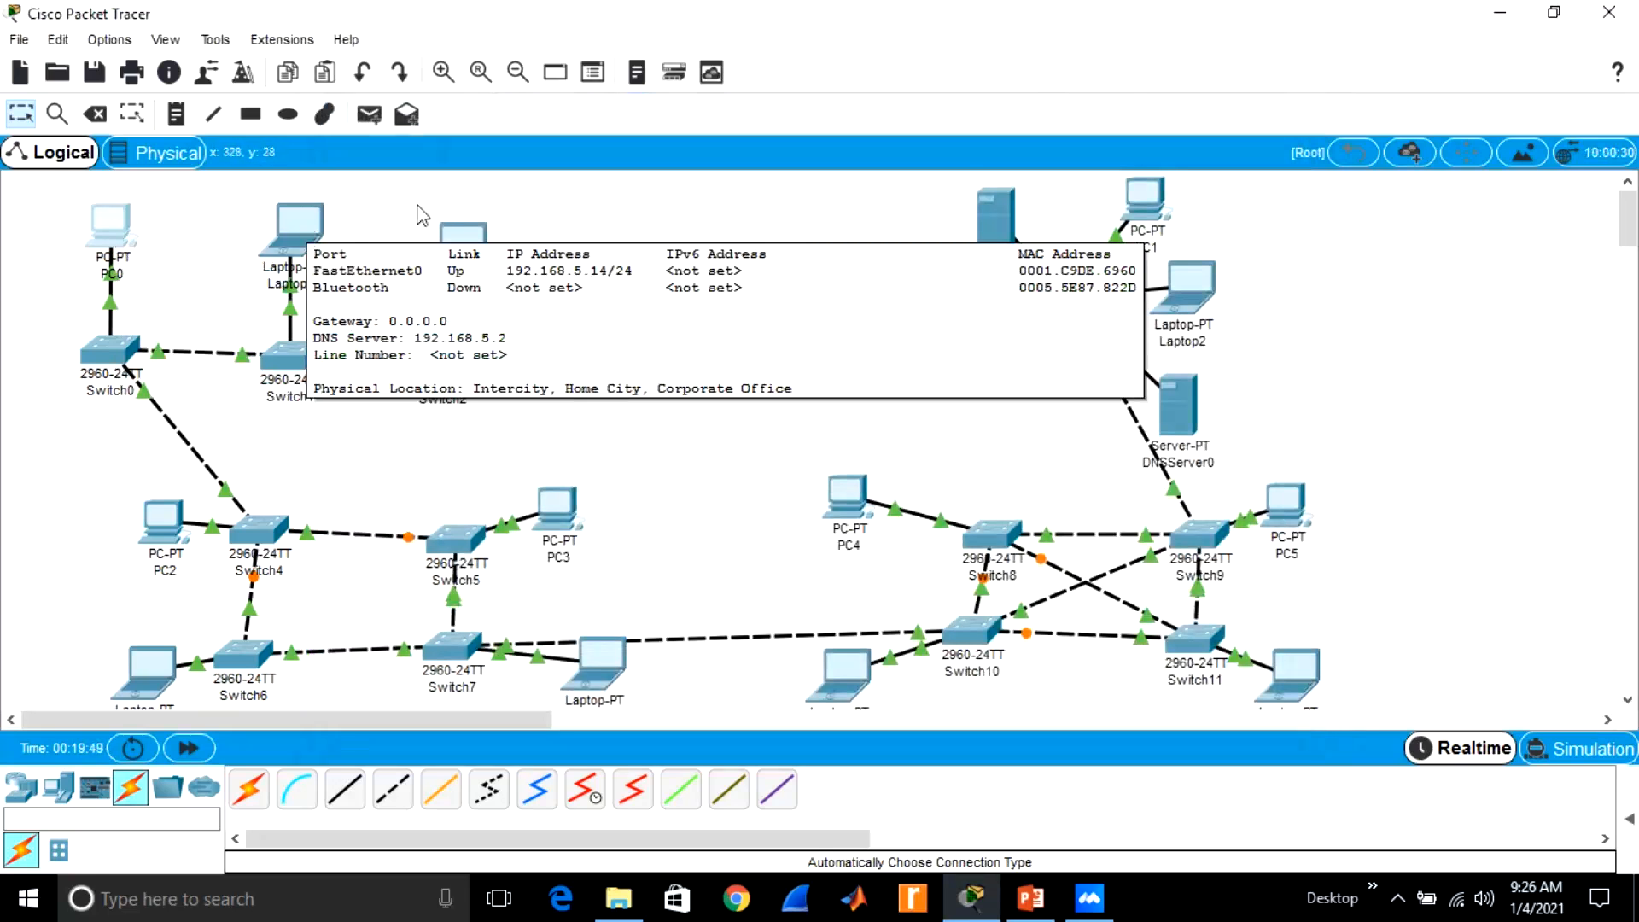
{"action": "mouse_move", "coordinate": [461, 240]}
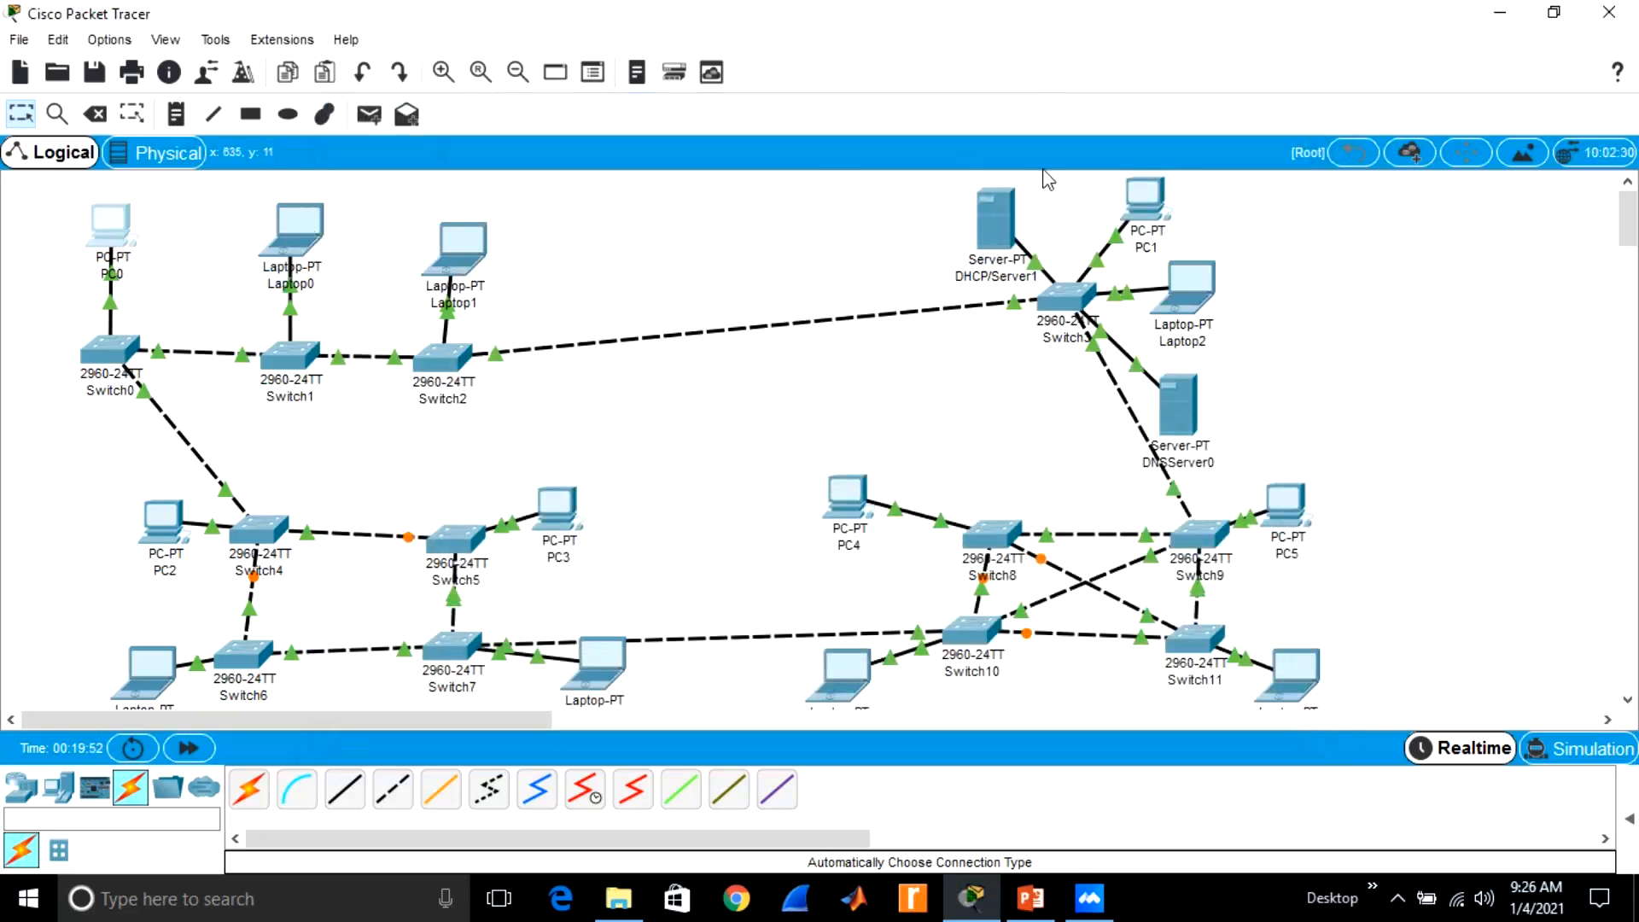
{"action": "mouse_move", "coordinate": [141, 520]}
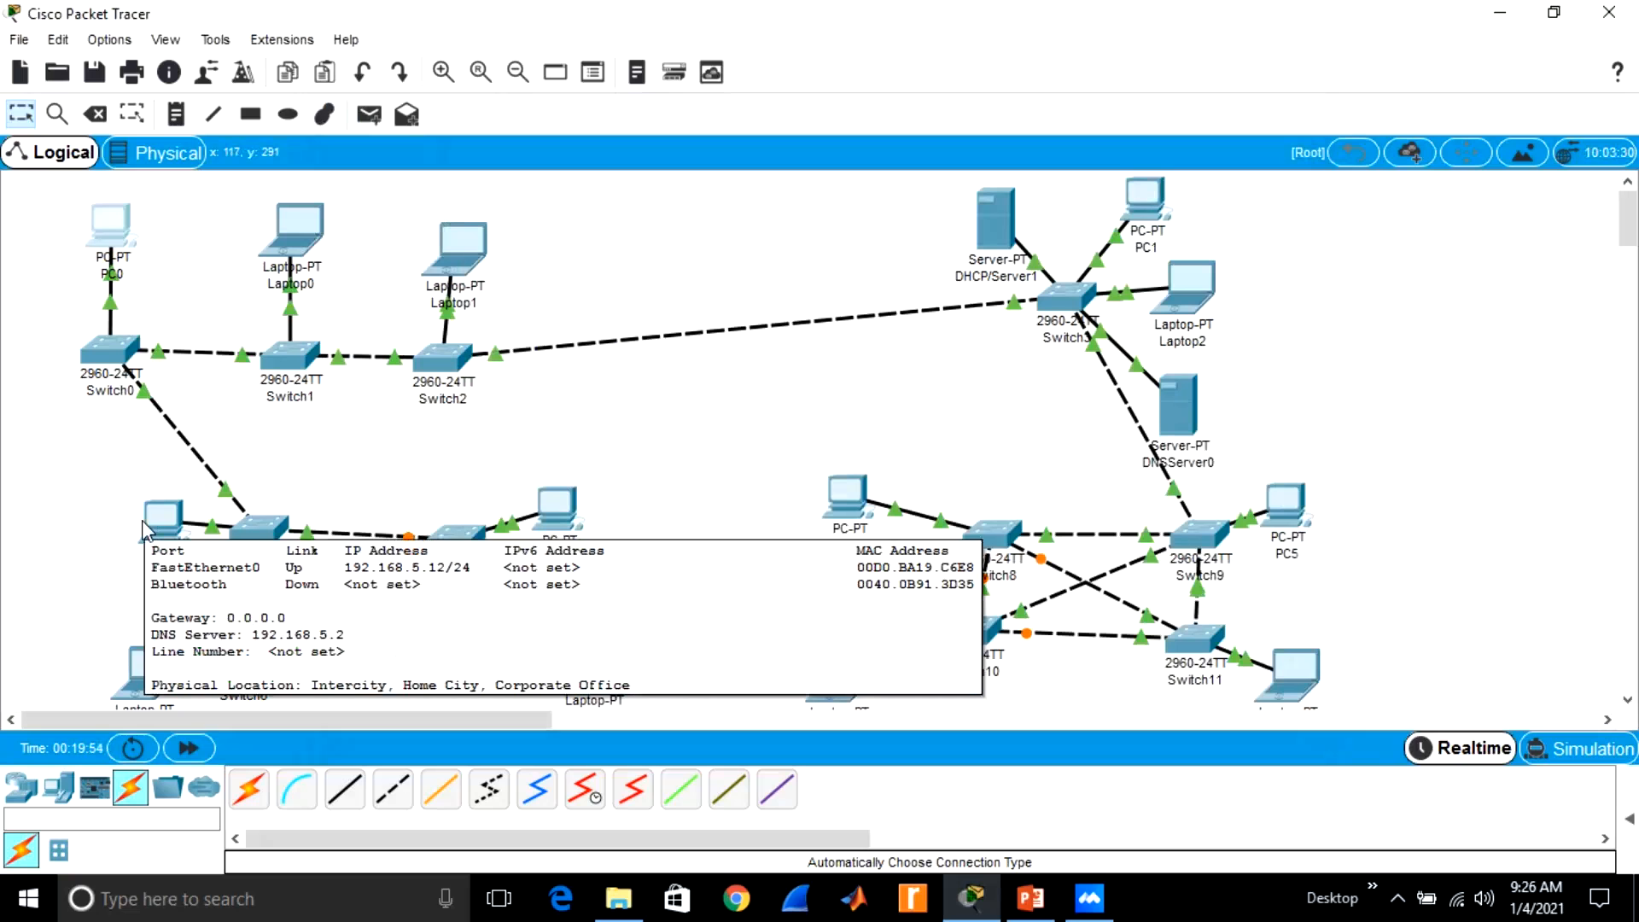
{"action": "mouse_move", "coordinate": [143, 673]}
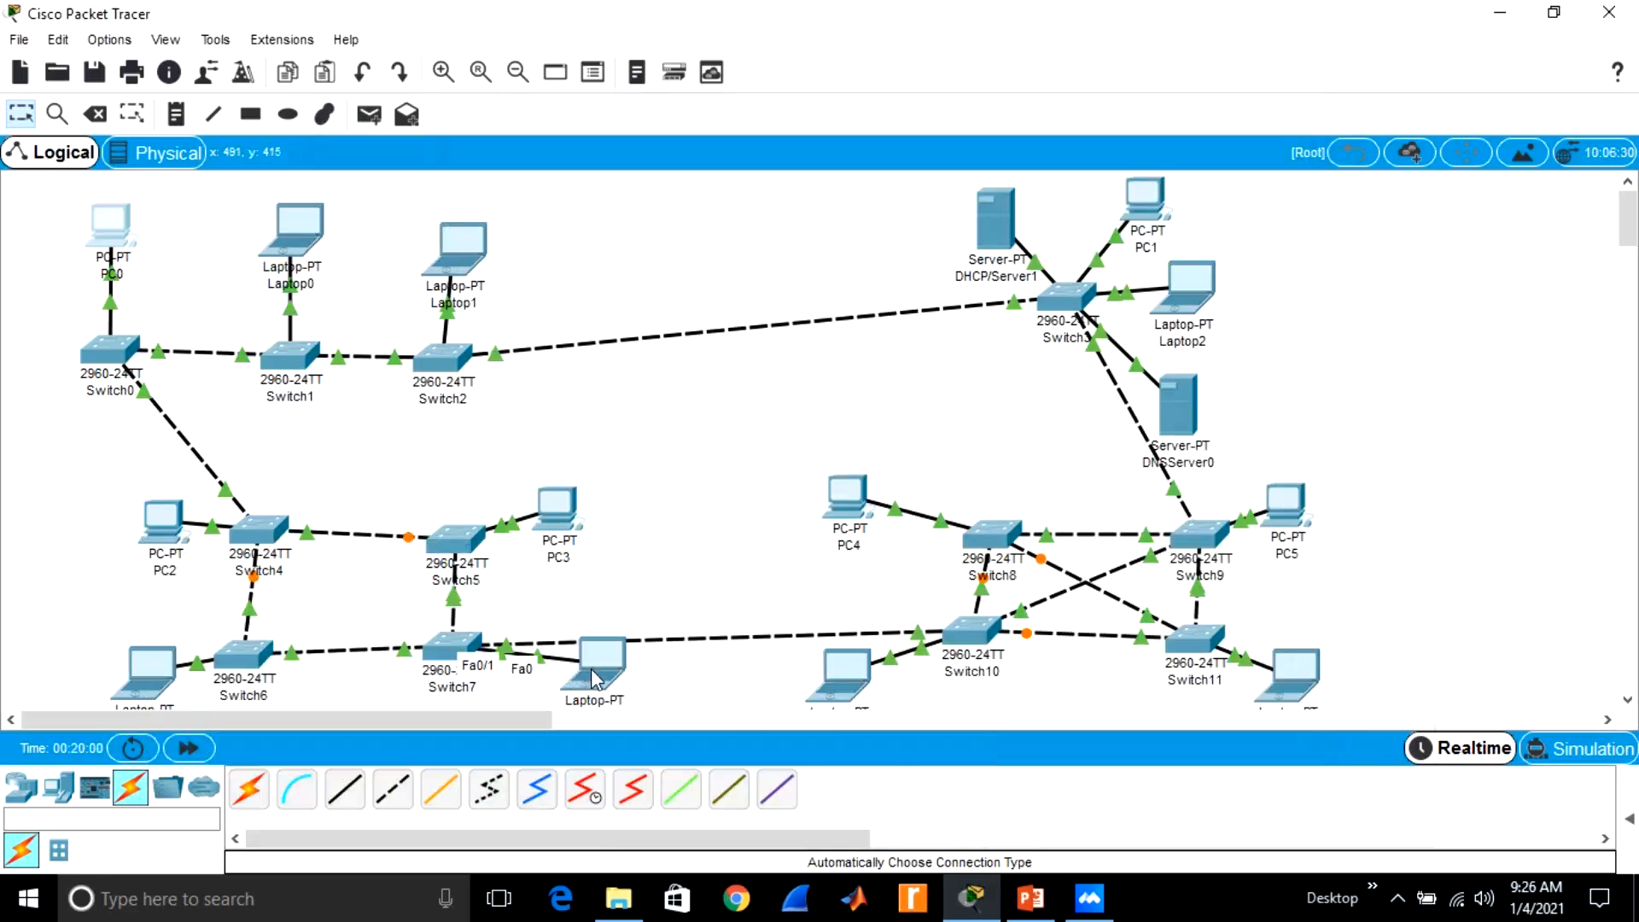
{"action": "mouse_move", "coordinate": [596, 679]}
{"action": "mouse_move", "coordinate": [552, 502]}
Send a simple PDU from Laptop1 to PC0 to test connectivity within the bus section
{"action": "left_click", "coordinate": [370, 114]}
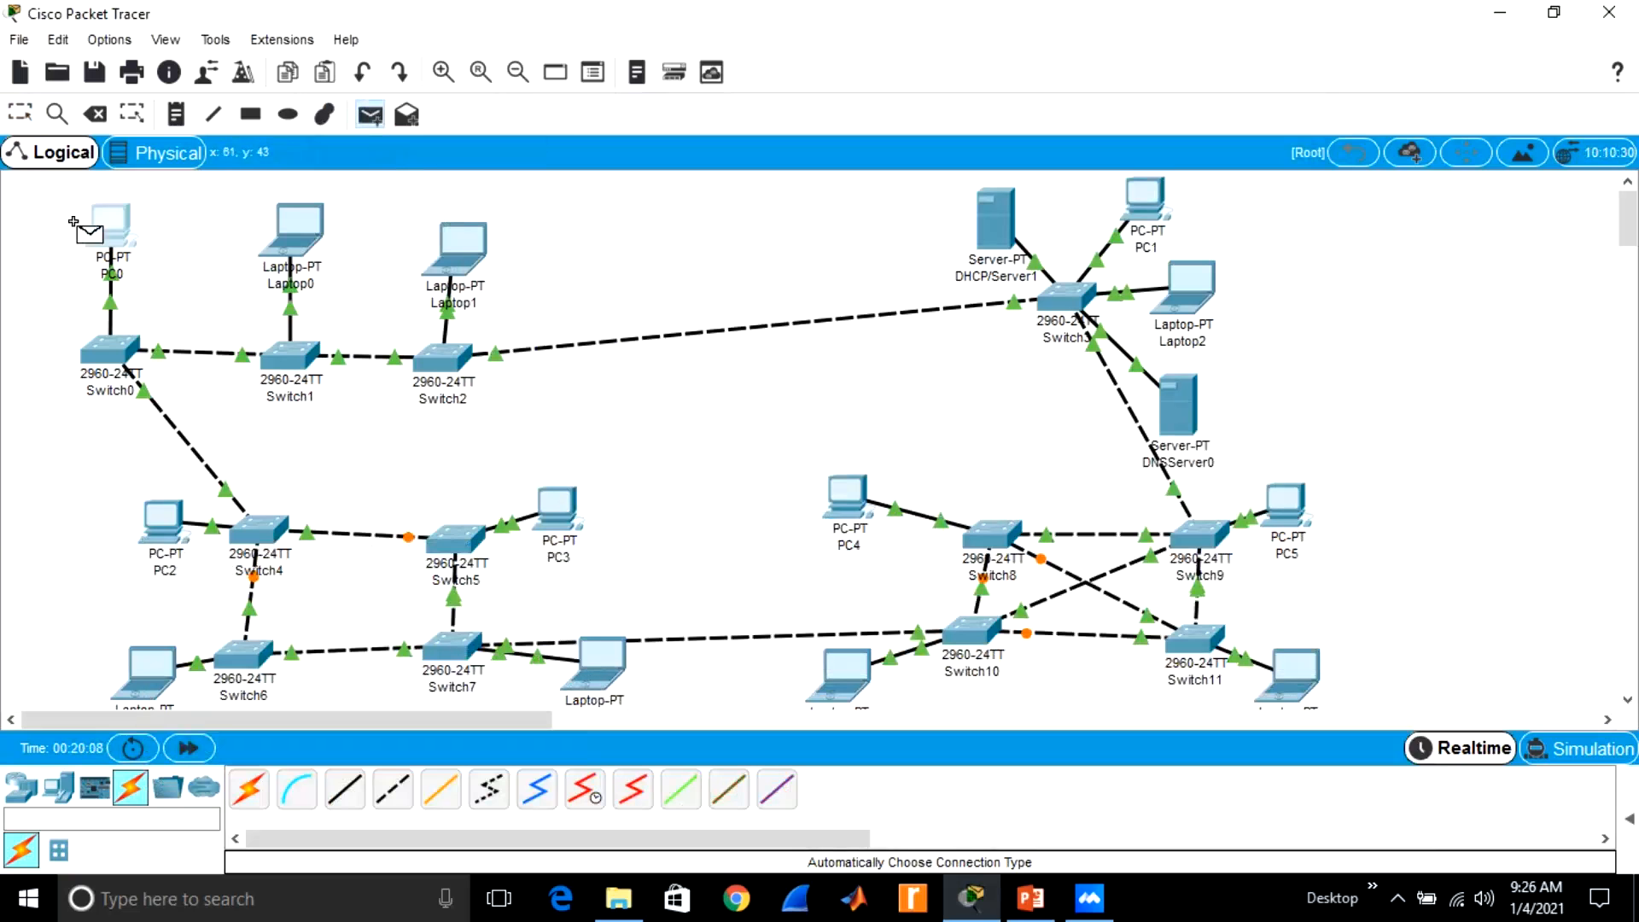
{"action": "left_click", "coordinate": [446, 244]}
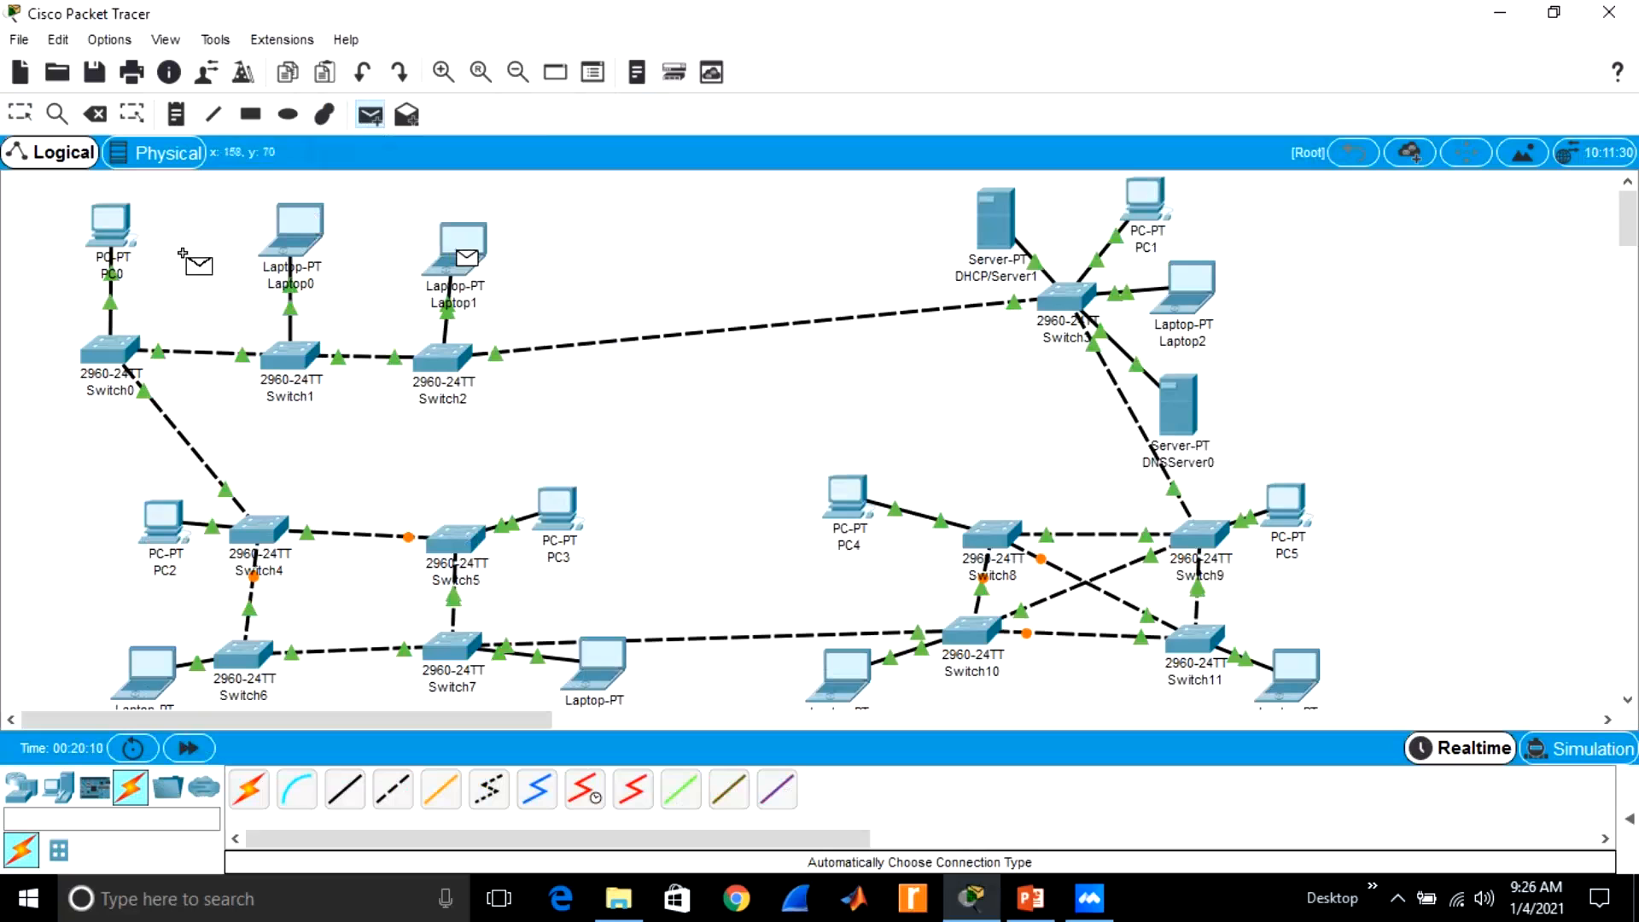
{"action": "left_click", "coordinate": [112, 235]}
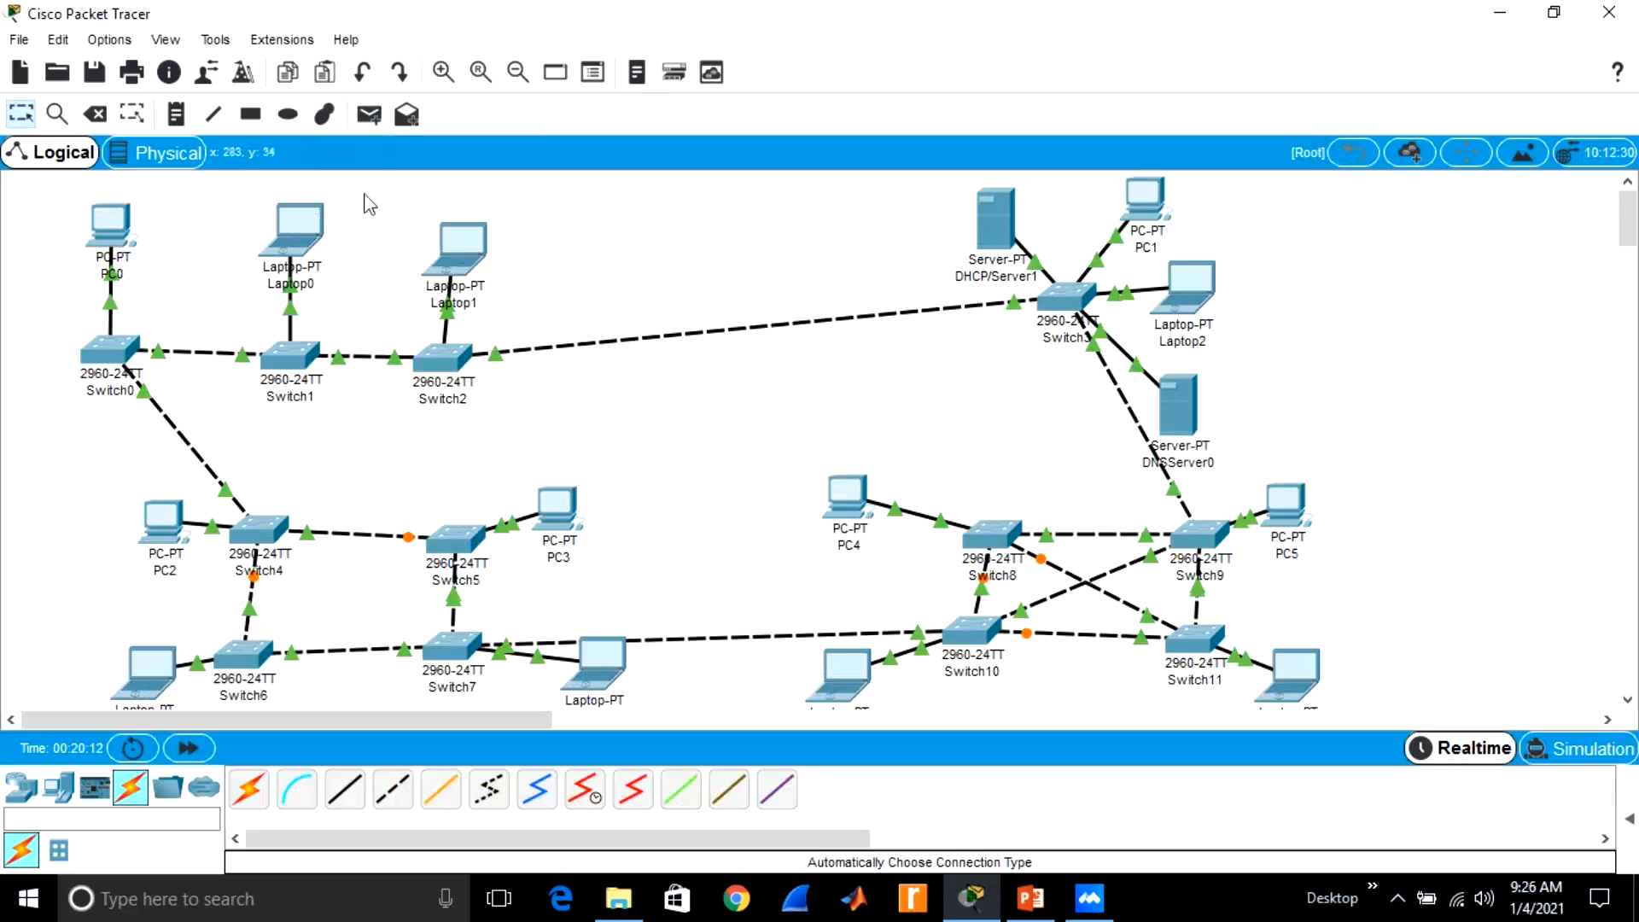
Send a simple PDU from Laptop3 on Switch6 to PC3 on Switch5 to test connectivity within the ring section
{"action": "left_click", "coordinate": [372, 115]}
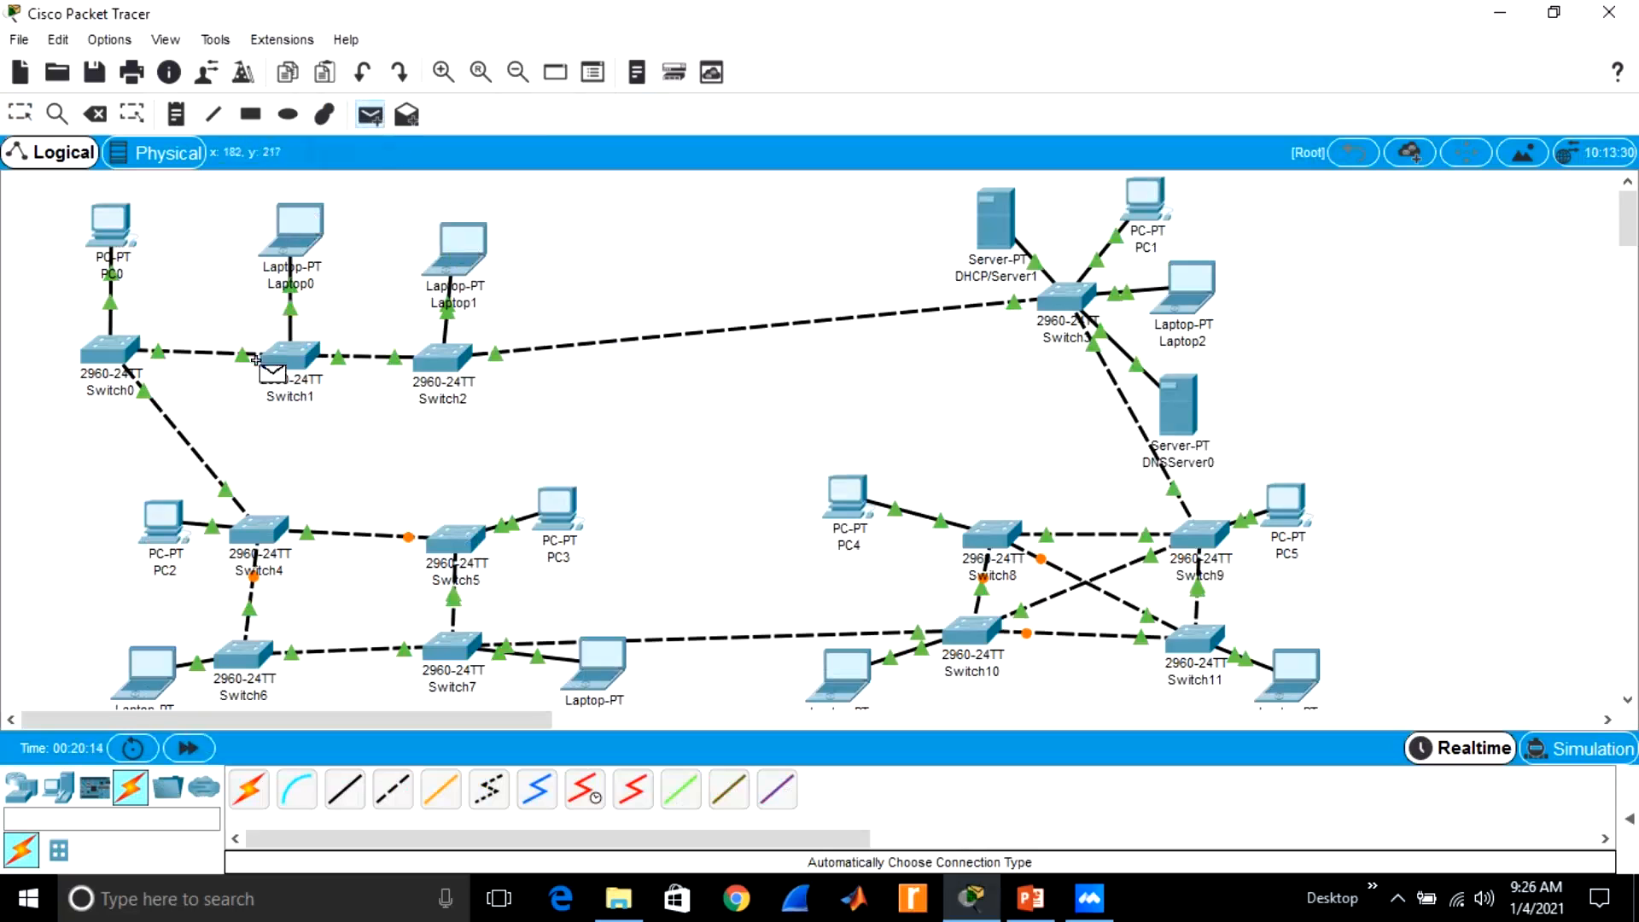
{"action": "left_click", "coordinate": [153, 667]}
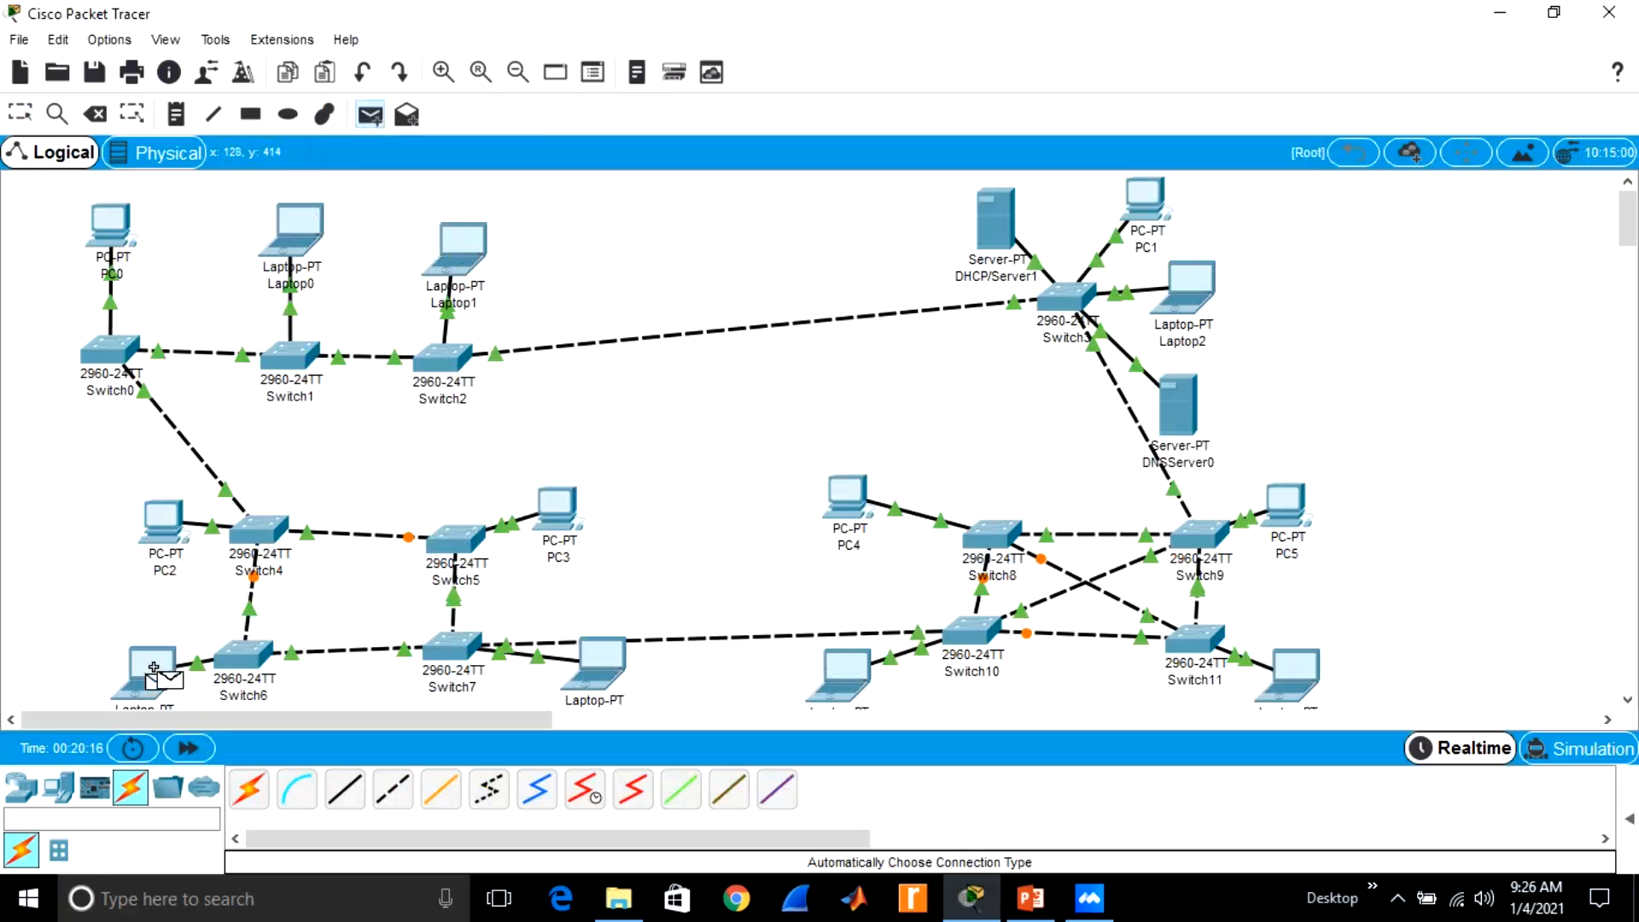
{"action": "left_click", "coordinate": [556, 516]}
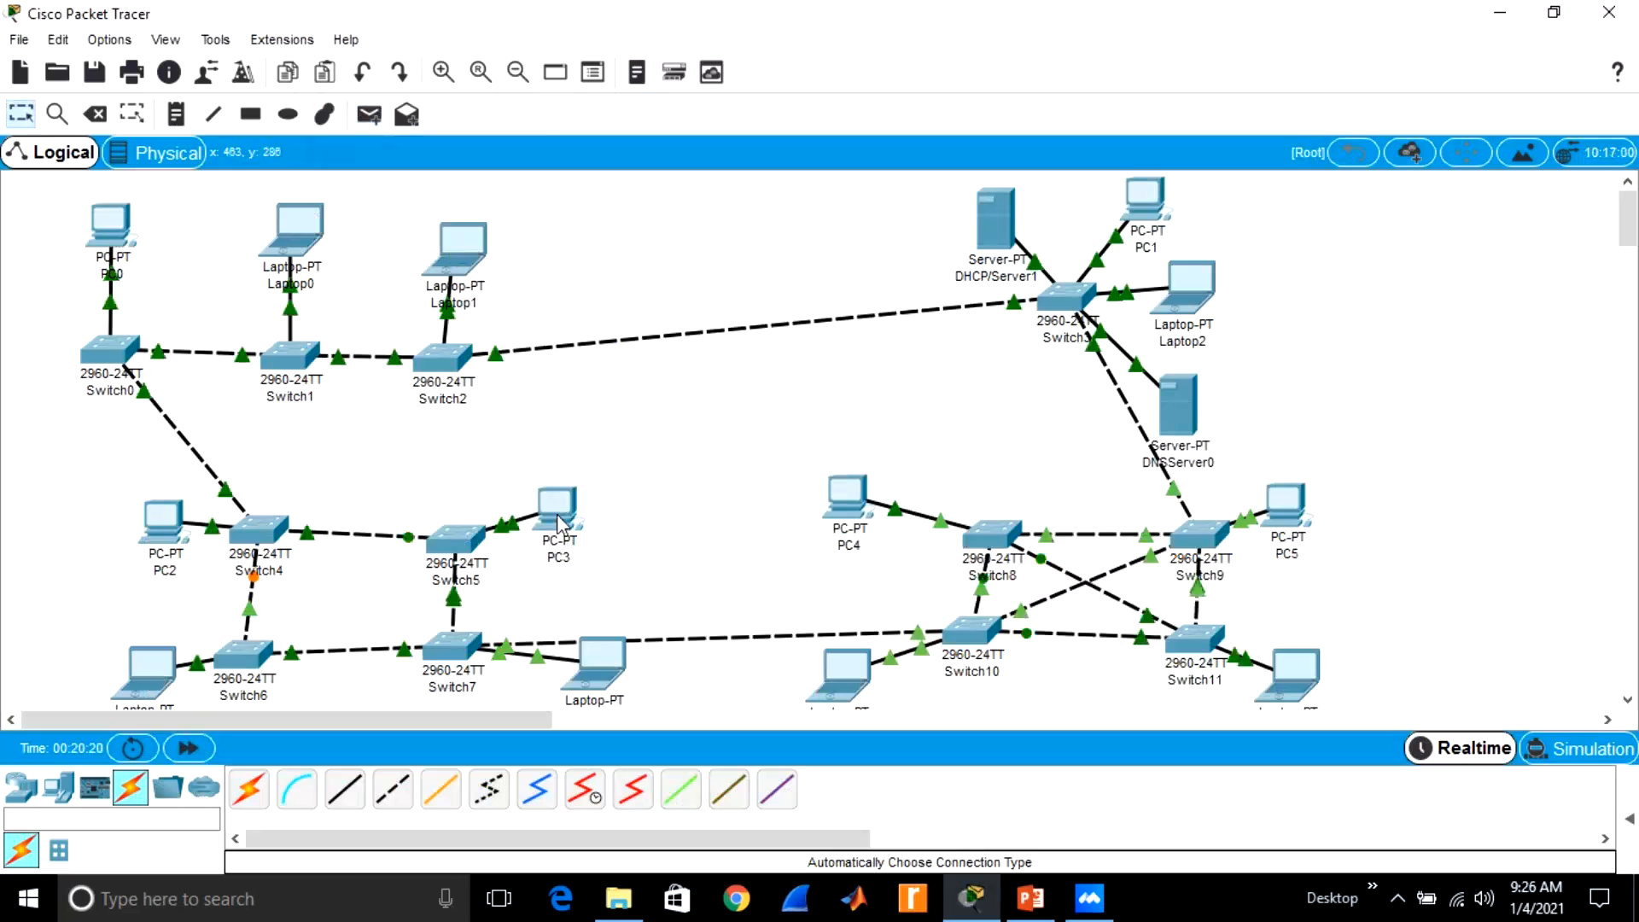
Send a simple PDU from PC1 to Laptop2, both attached to Switch3, to test the star section
{"action": "left_click", "coordinate": [369, 116]}
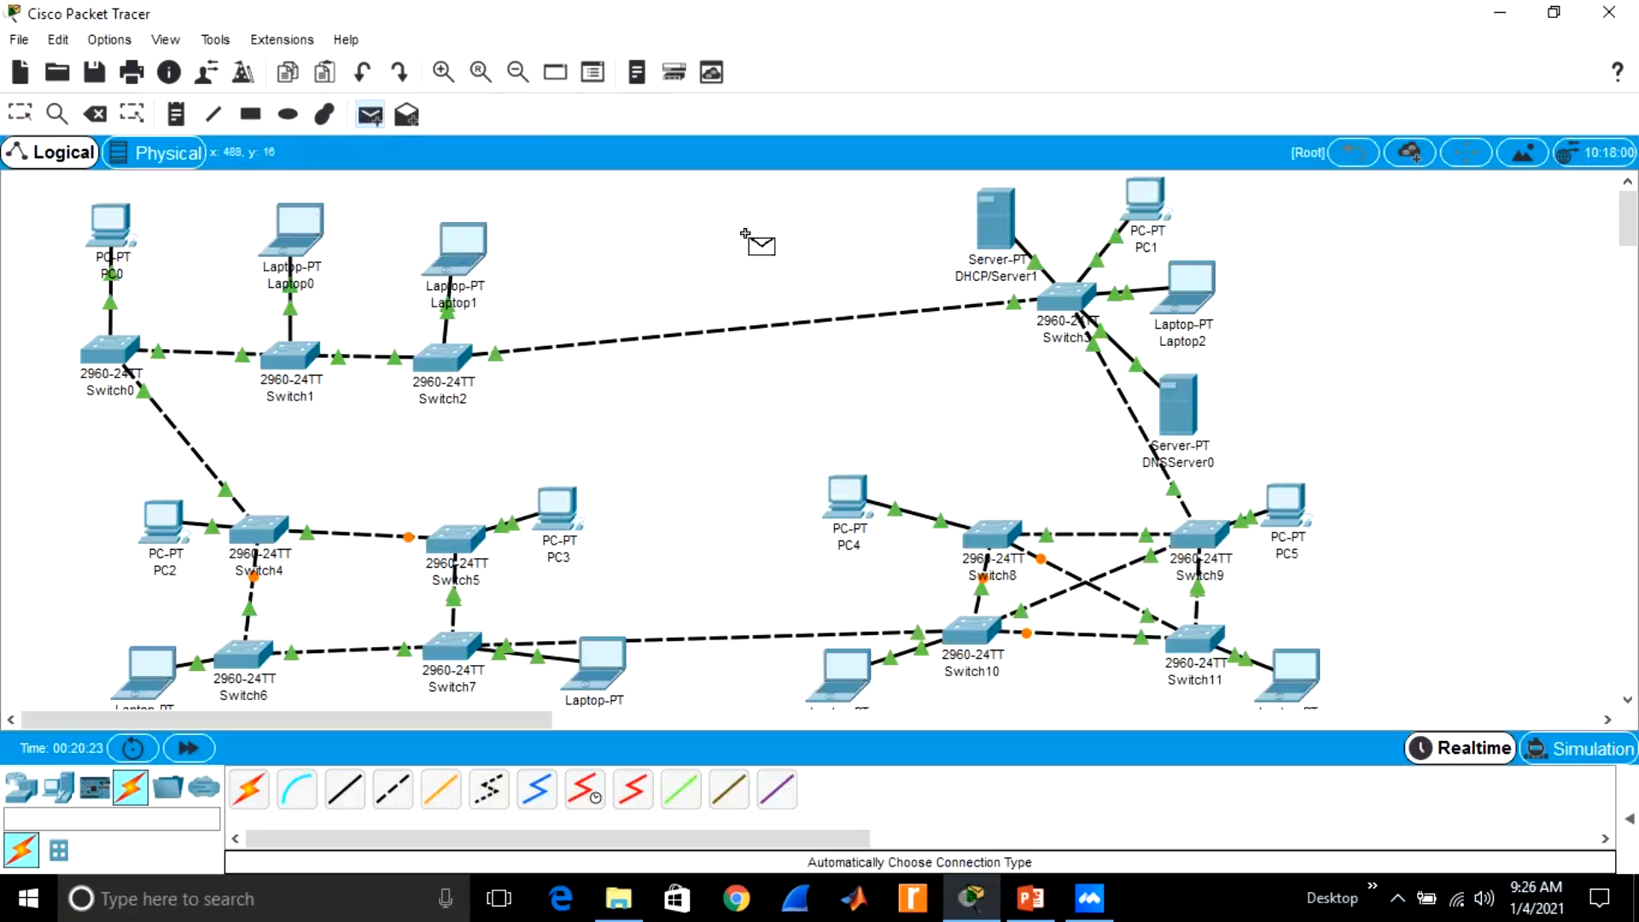
{"action": "left_click", "coordinate": [1157, 201]}
{"action": "left_click", "coordinate": [1189, 287]}
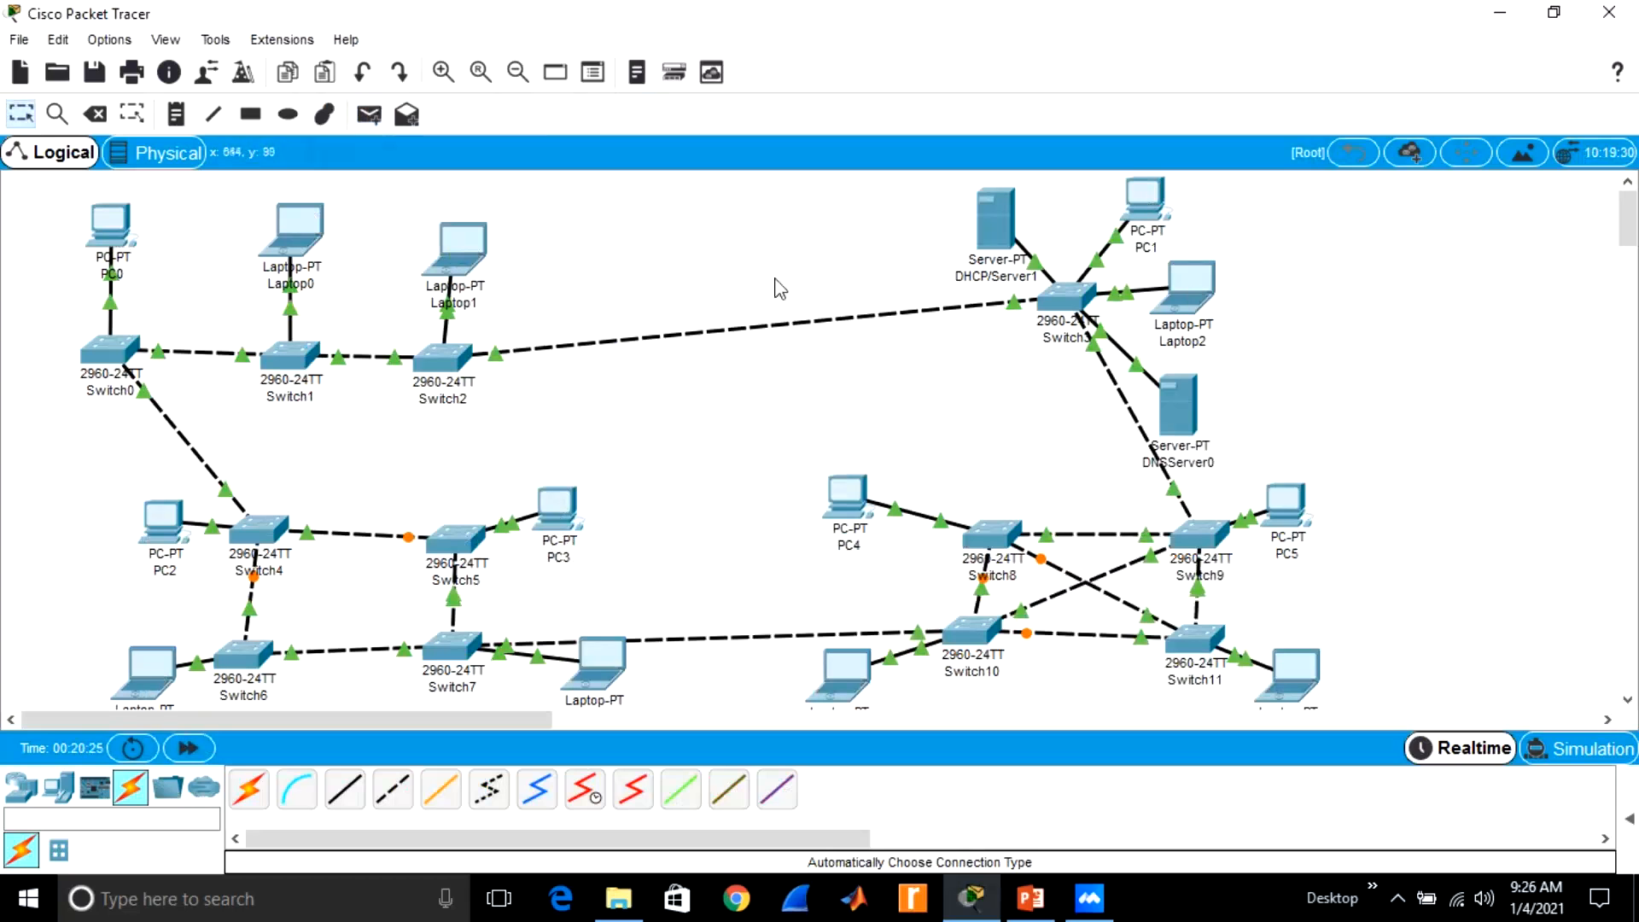
Send a simple PDU from PC4 on Switch8 to Laptop6 on Switch11 to test the mesh section
{"action": "left_click", "coordinate": [371, 115]}
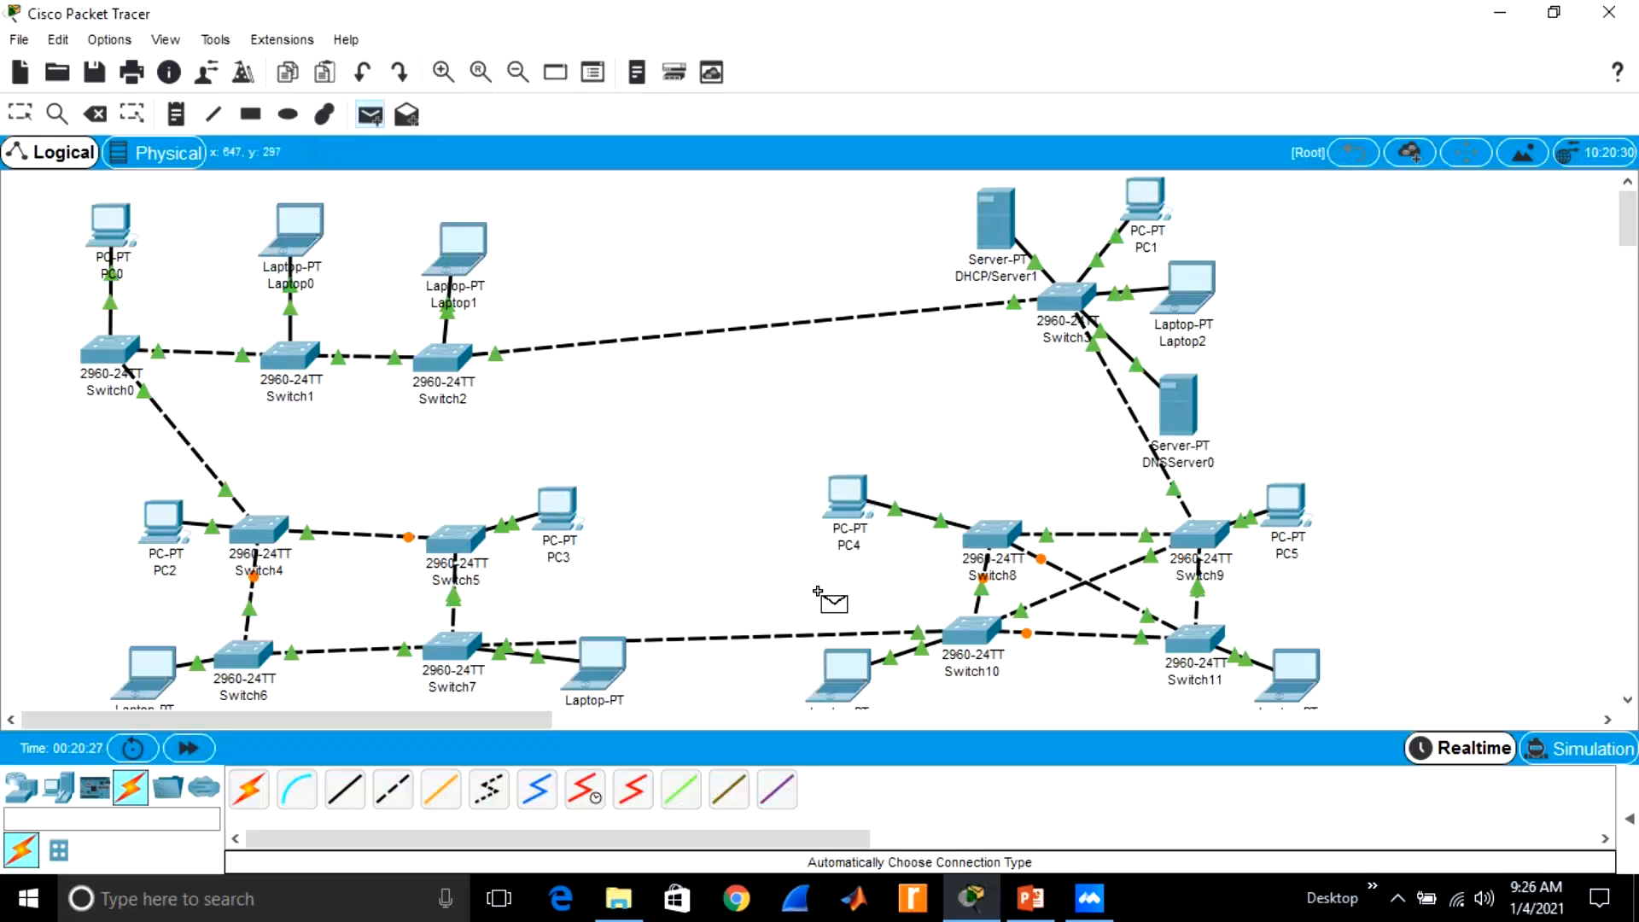
{"action": "left_click", "coordinate": [846, 494]}
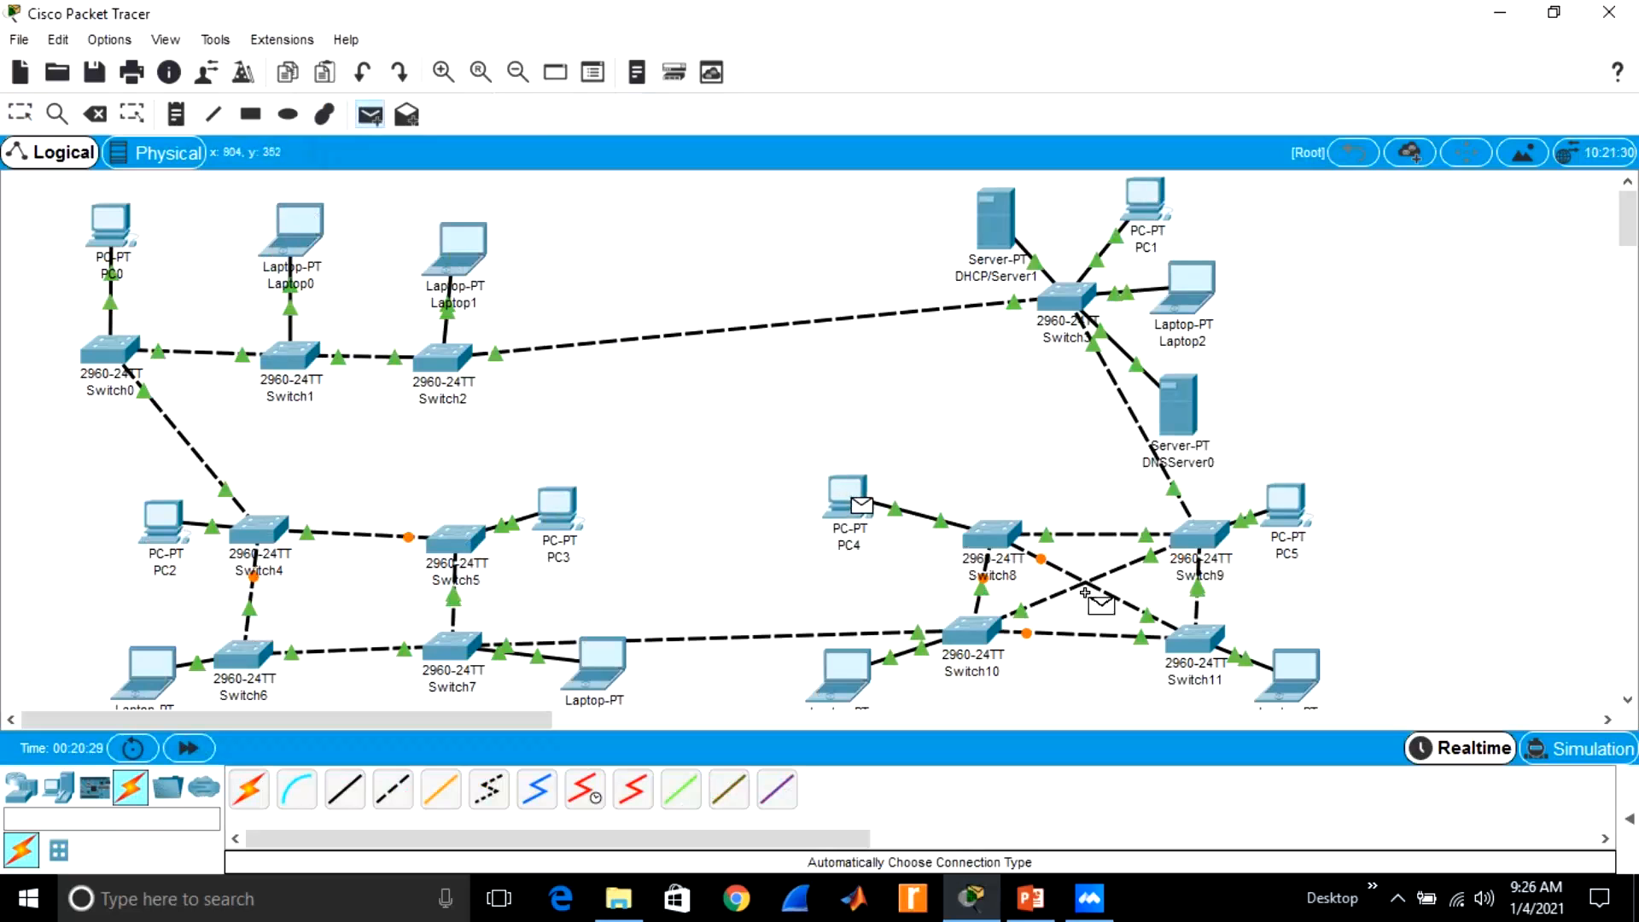
{"action": "left_click", "coordinate": [1285, 670]}
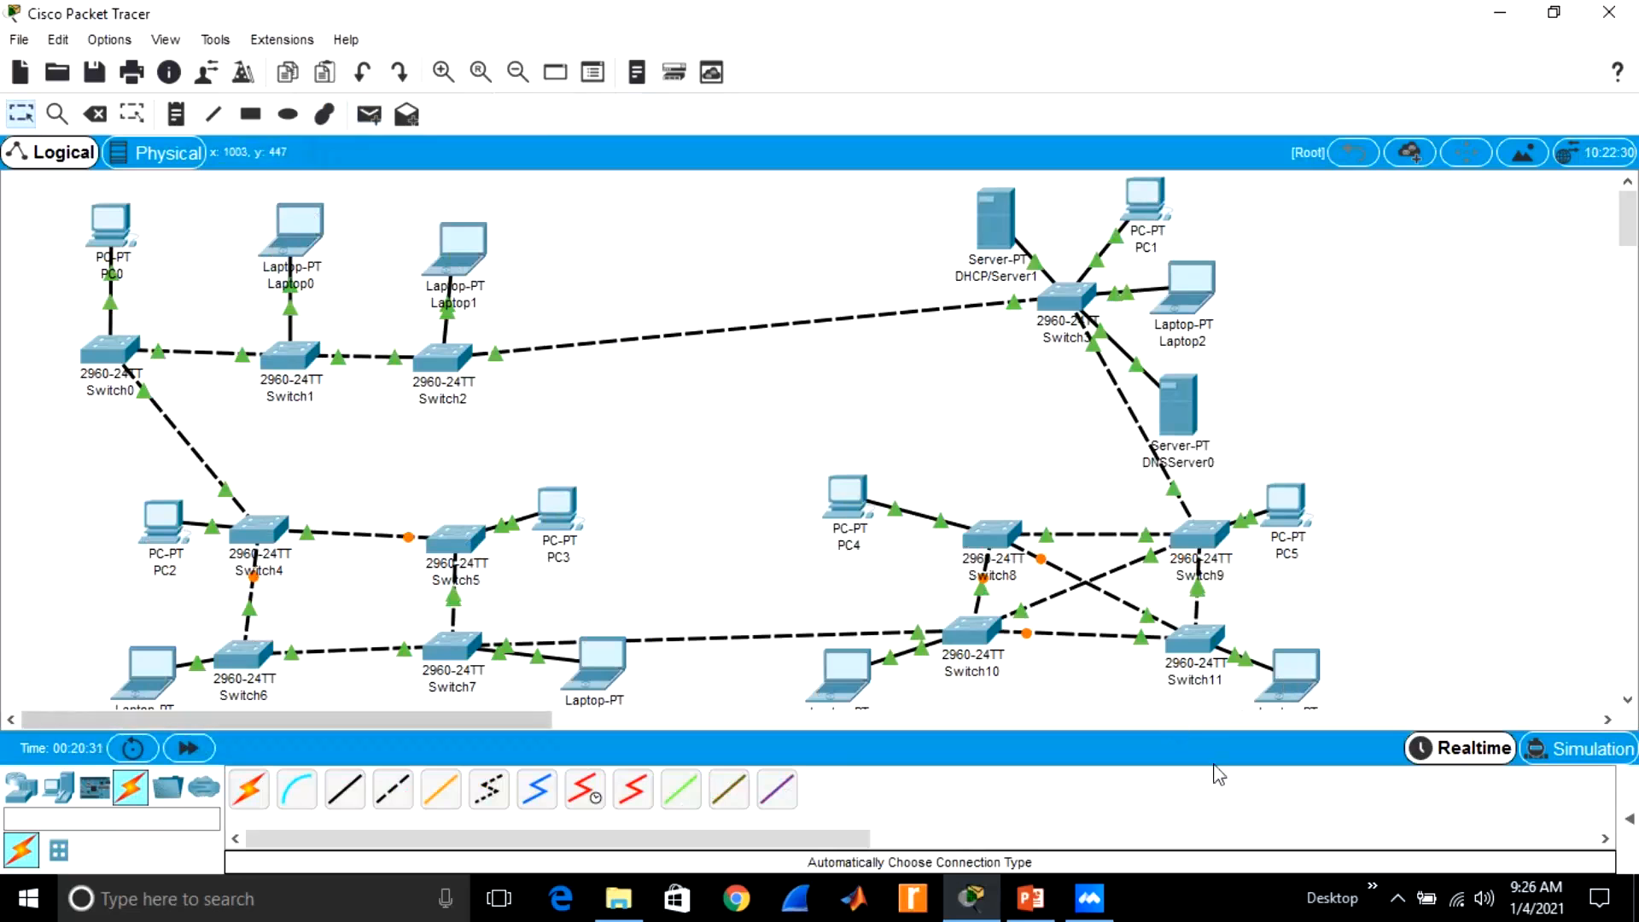
Show the PDU list and play the four PDU transmissions in simulation mode, moving the Simulation Panel clear of the topology
{"action": "left_click", "coordinate": [1629, 820]}
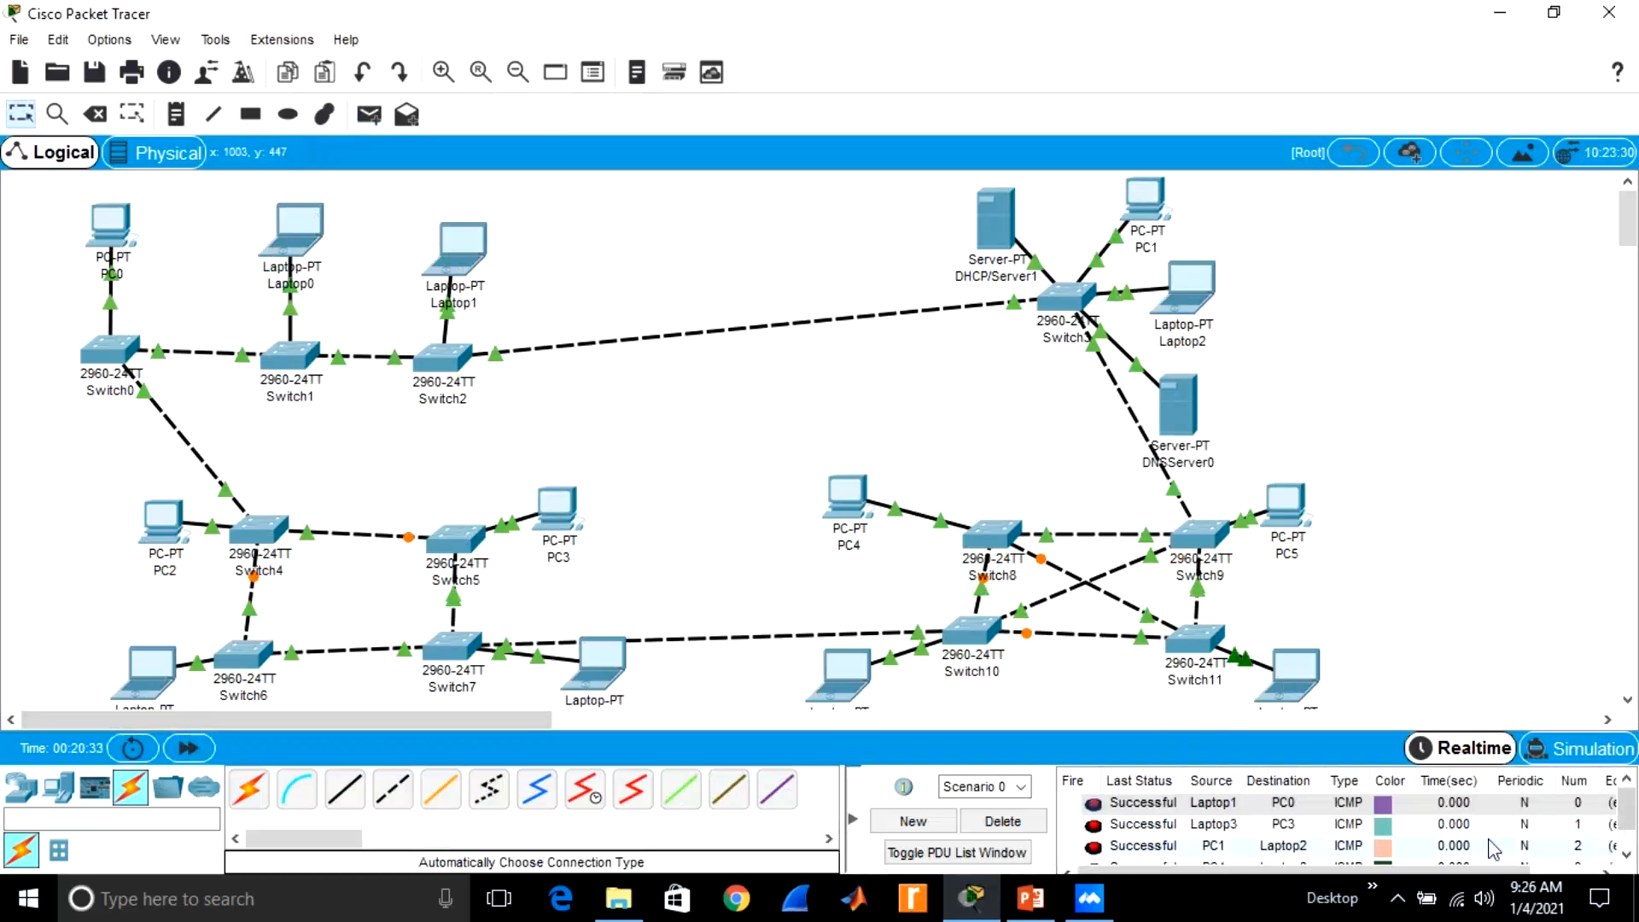
{"action": "left_click", "coordinate": [1564, 749]}
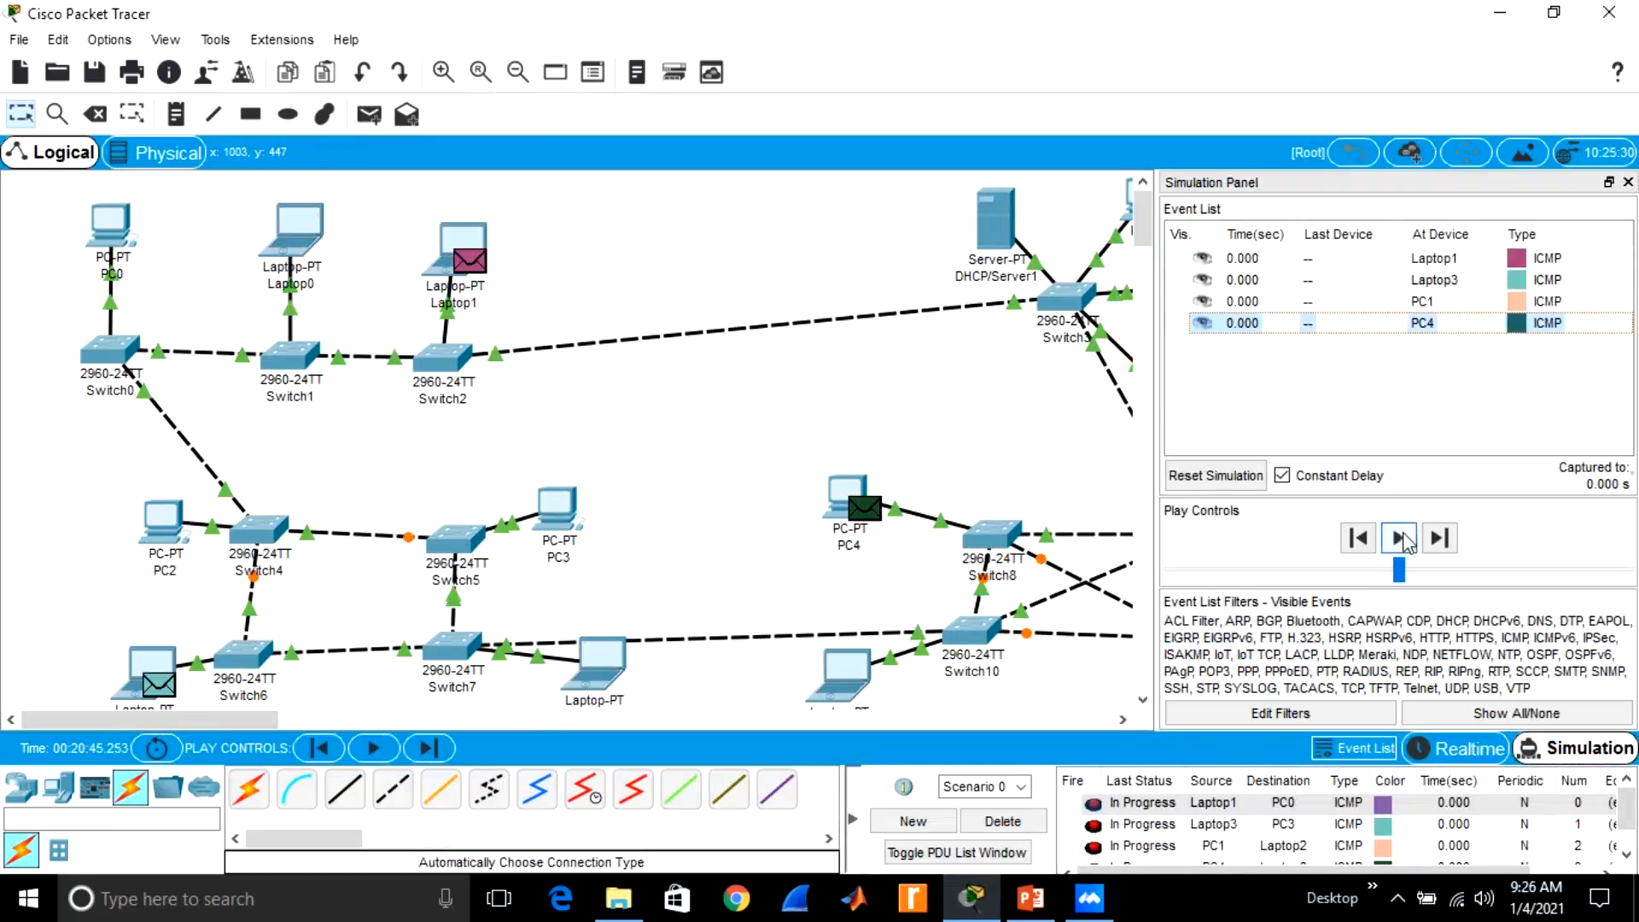
{"action": "left_click", "coordinate": [1400, 538]}
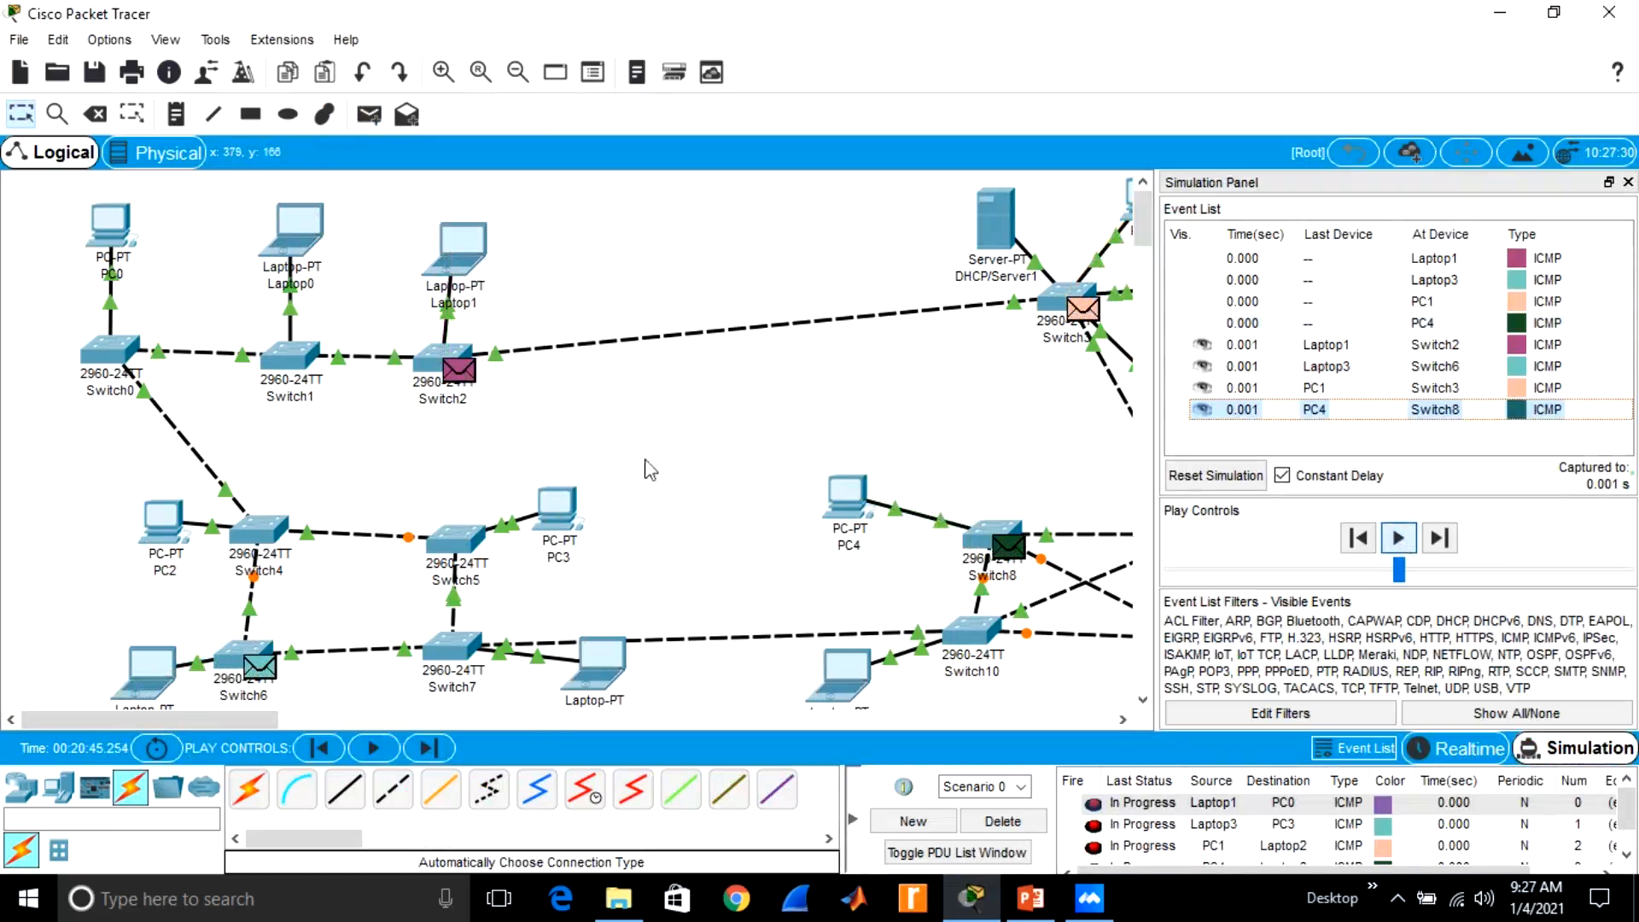
{"action": "left_click_drag", "start_coordinate": [1285, 184], "coordinate": [1529, 205]}
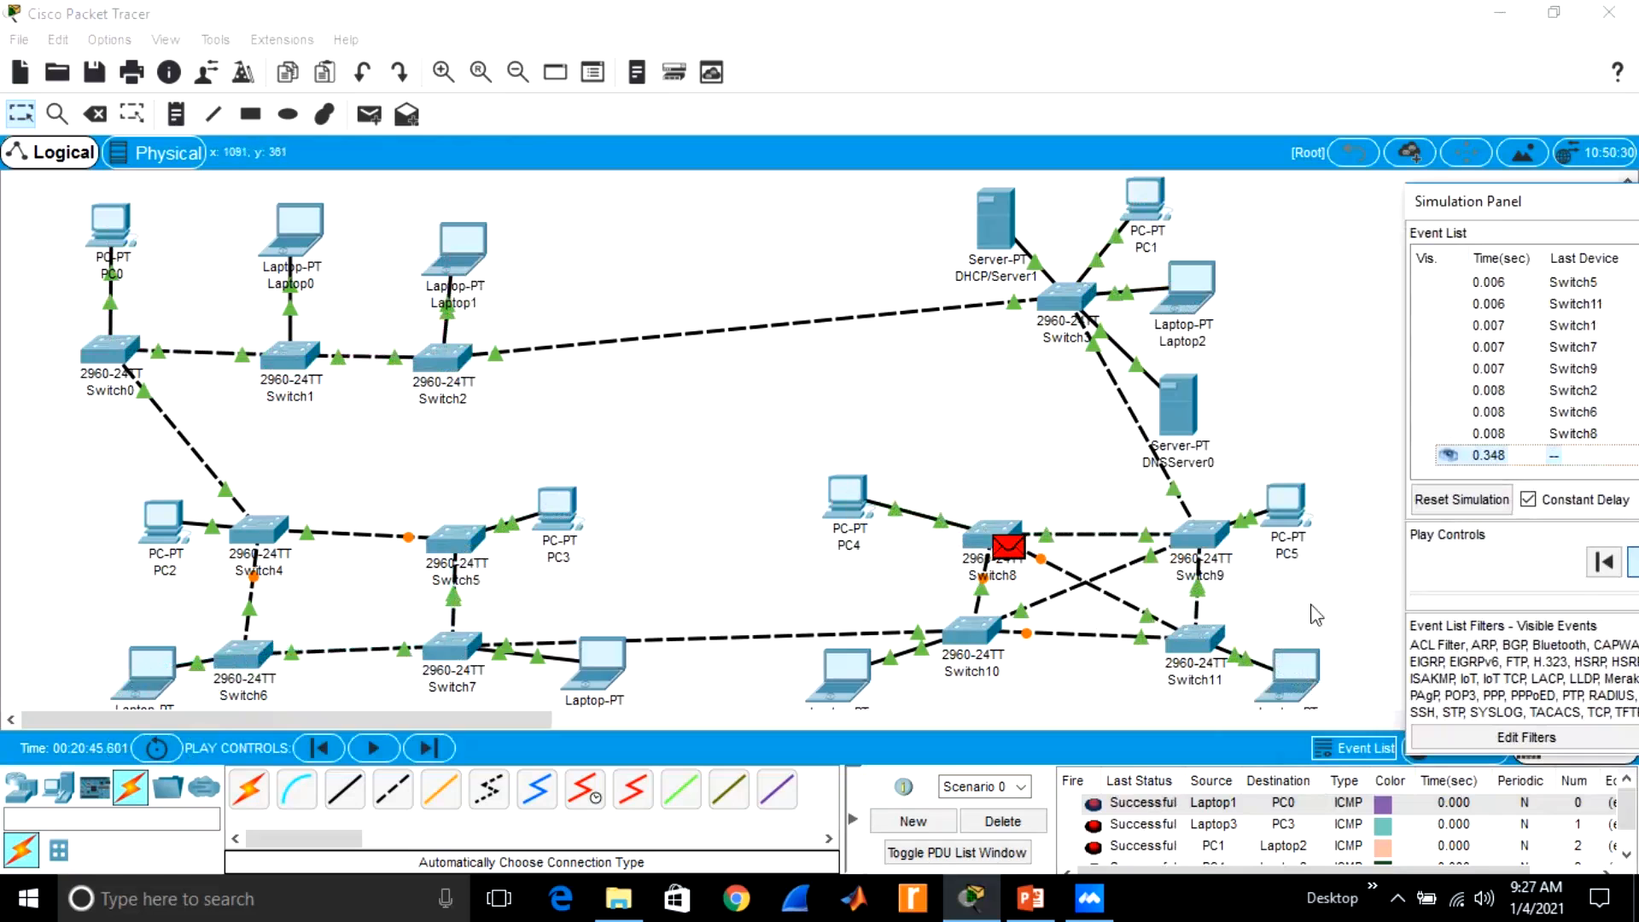
Reset the simulation and delete the PDUs of Scenario 0
{"action": "left_click", "coordinate": [1432, 500]}
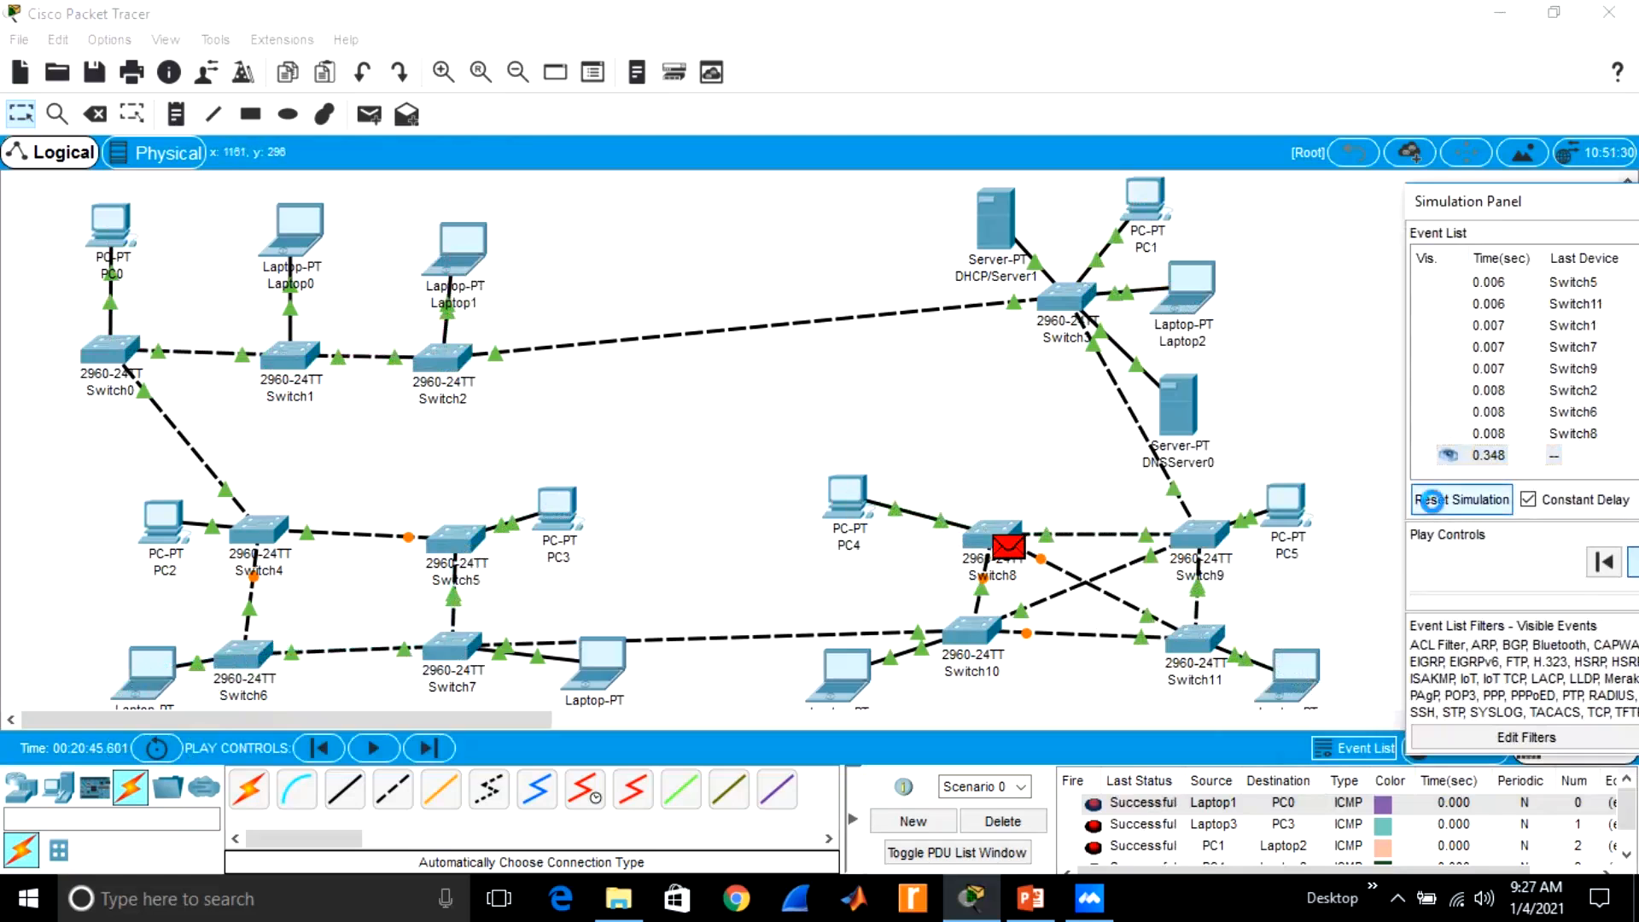
{"action": "left_click", "coordinate": [1009, 825]}
{"action": "left_click", "coordinate": [1011, 822]}
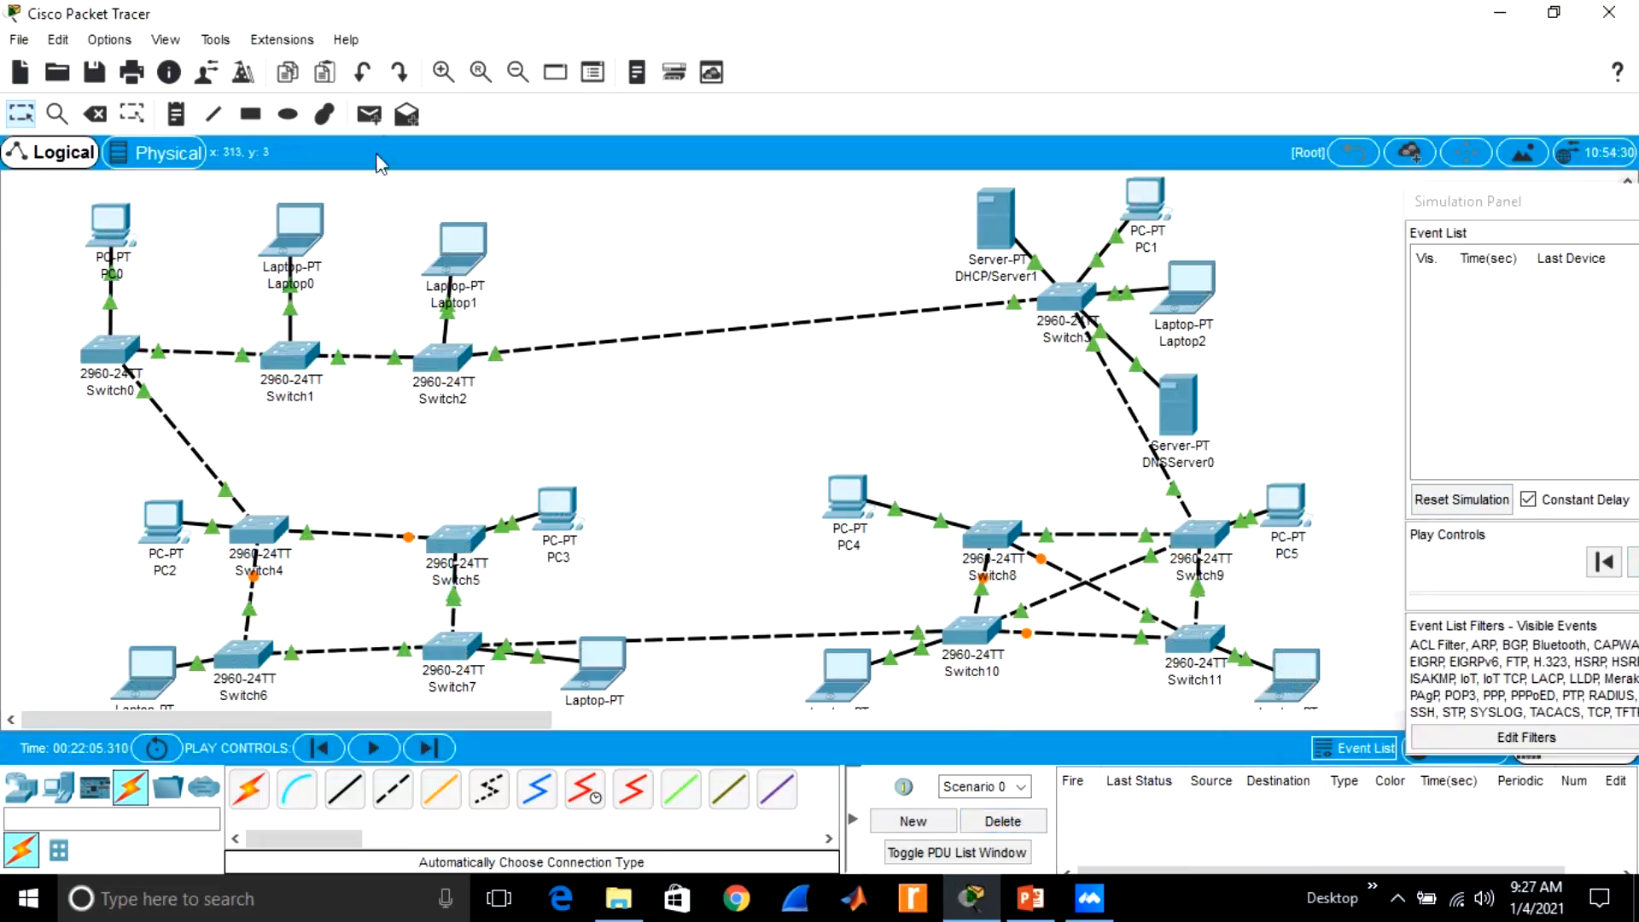
Send a simple PDU from PC0 in the bus section to Laptop6 in the mesh section and play the simulation
{"action": "left_click", "coordinate": [374, 108]}
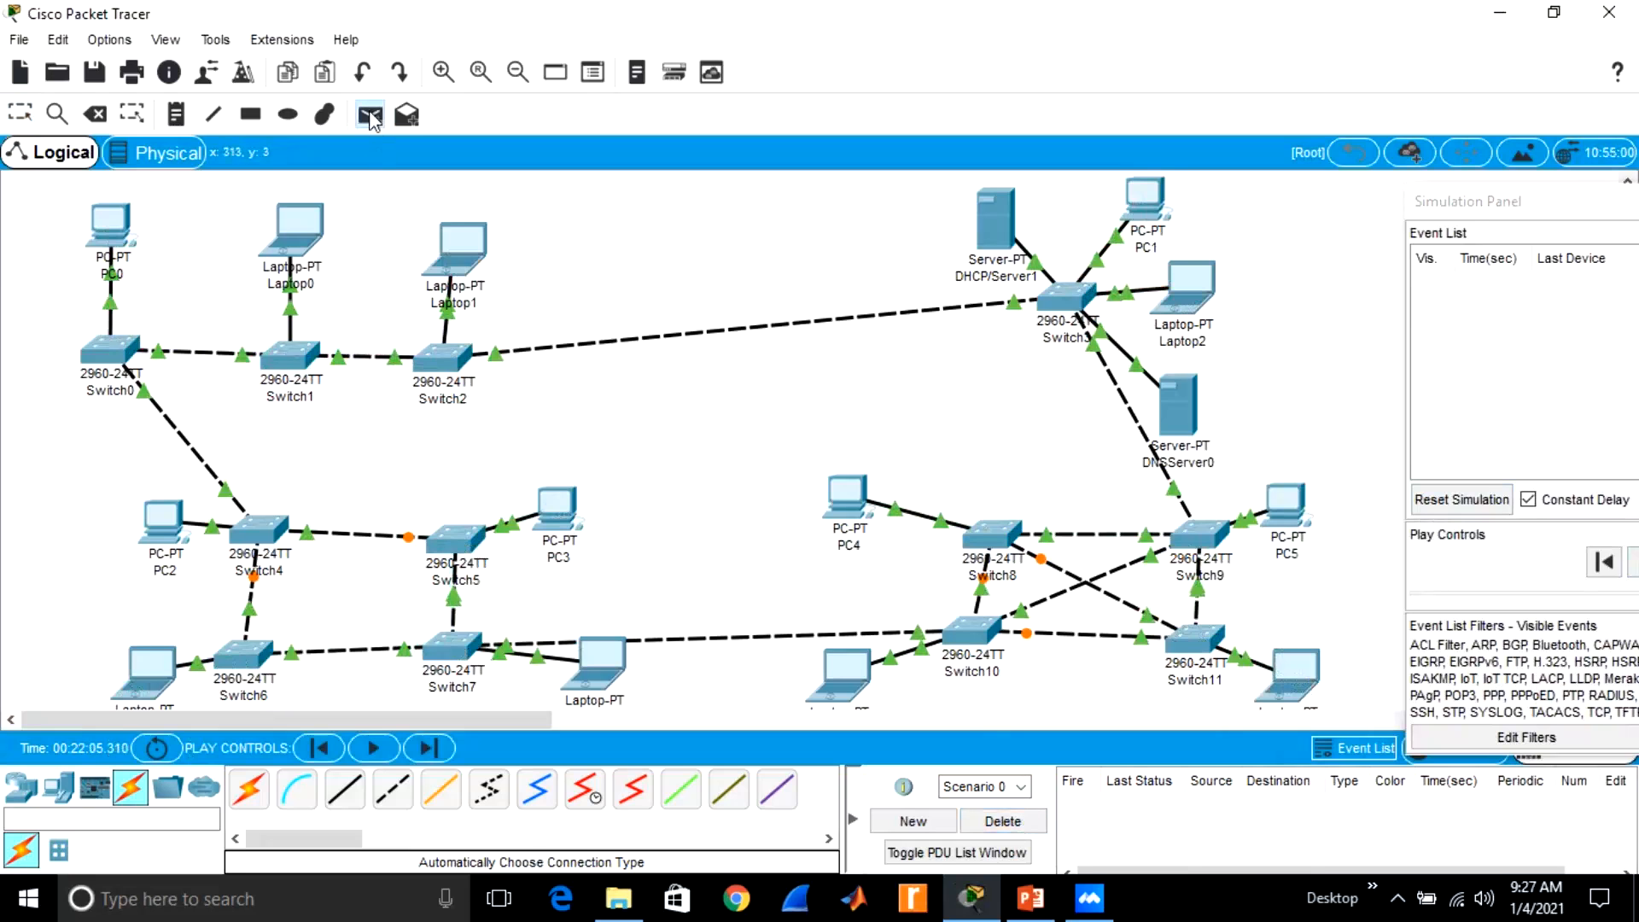
{"action": "left_click", "coordinate": [107, 224]}
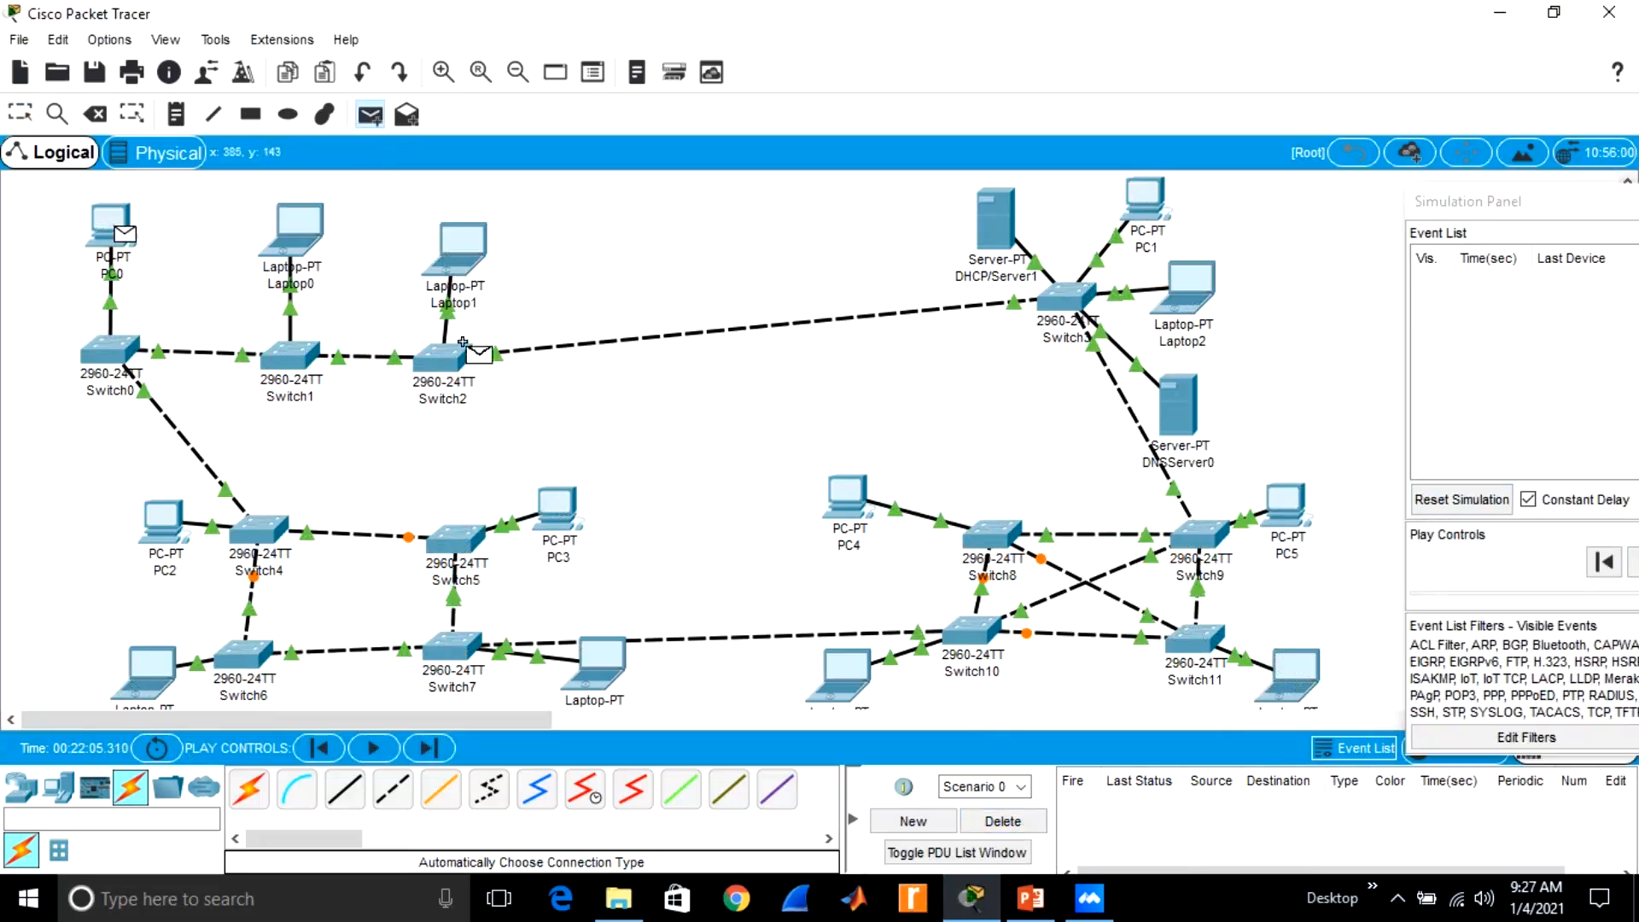
{"action": "left_click", "coordinate": [1293, 667]}
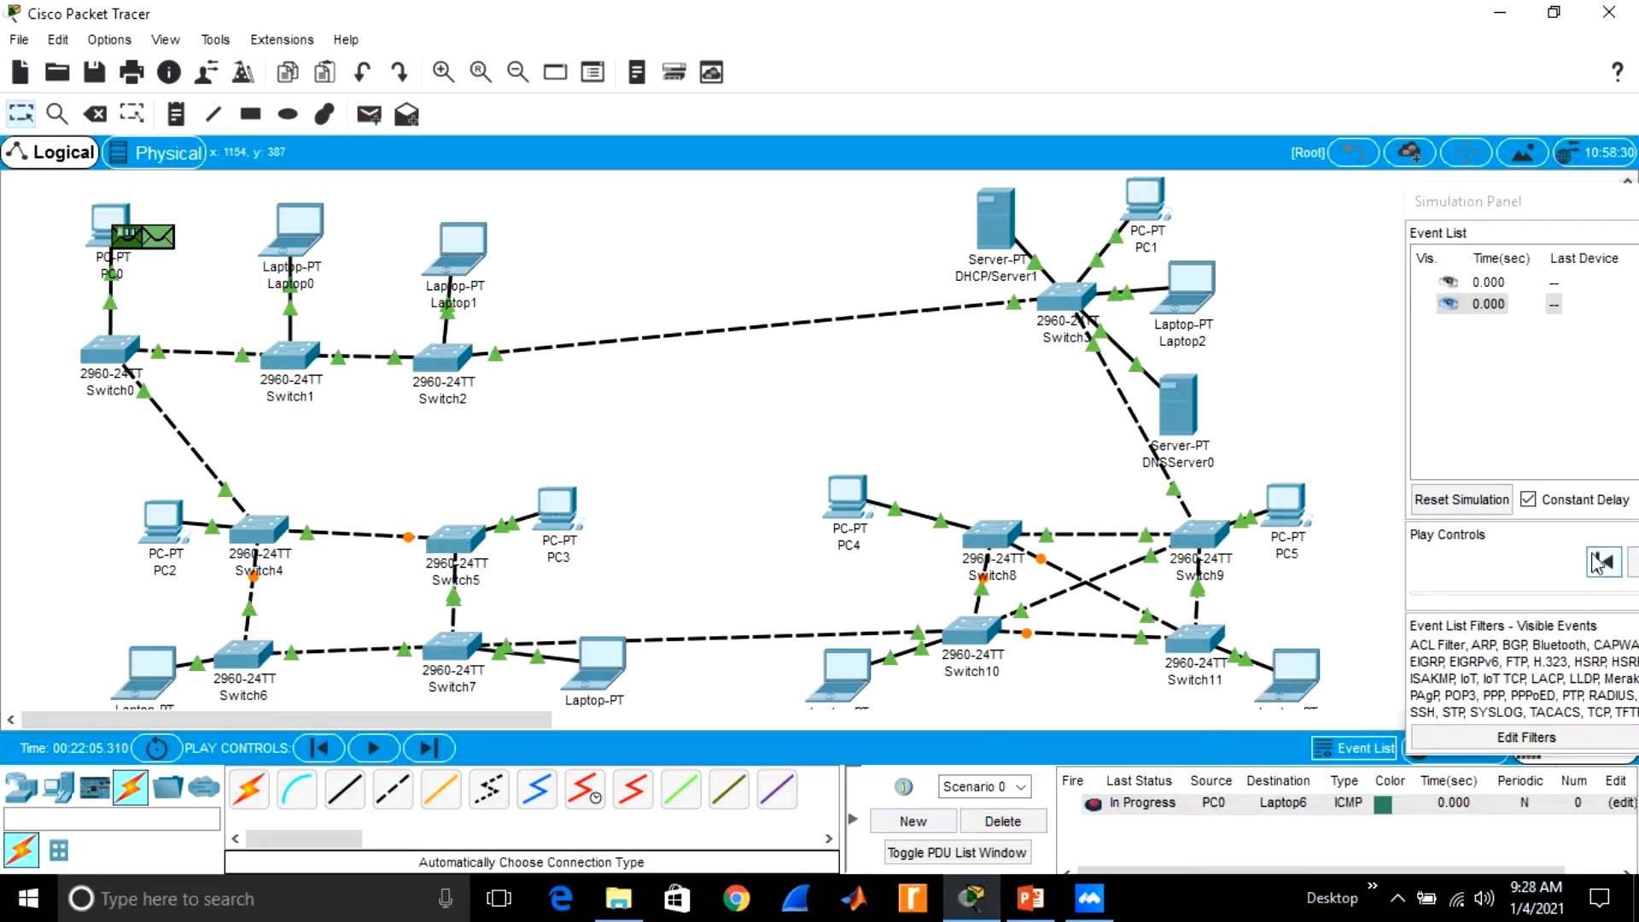
{"action": "left_click", "coordinate": [1540, 438]}
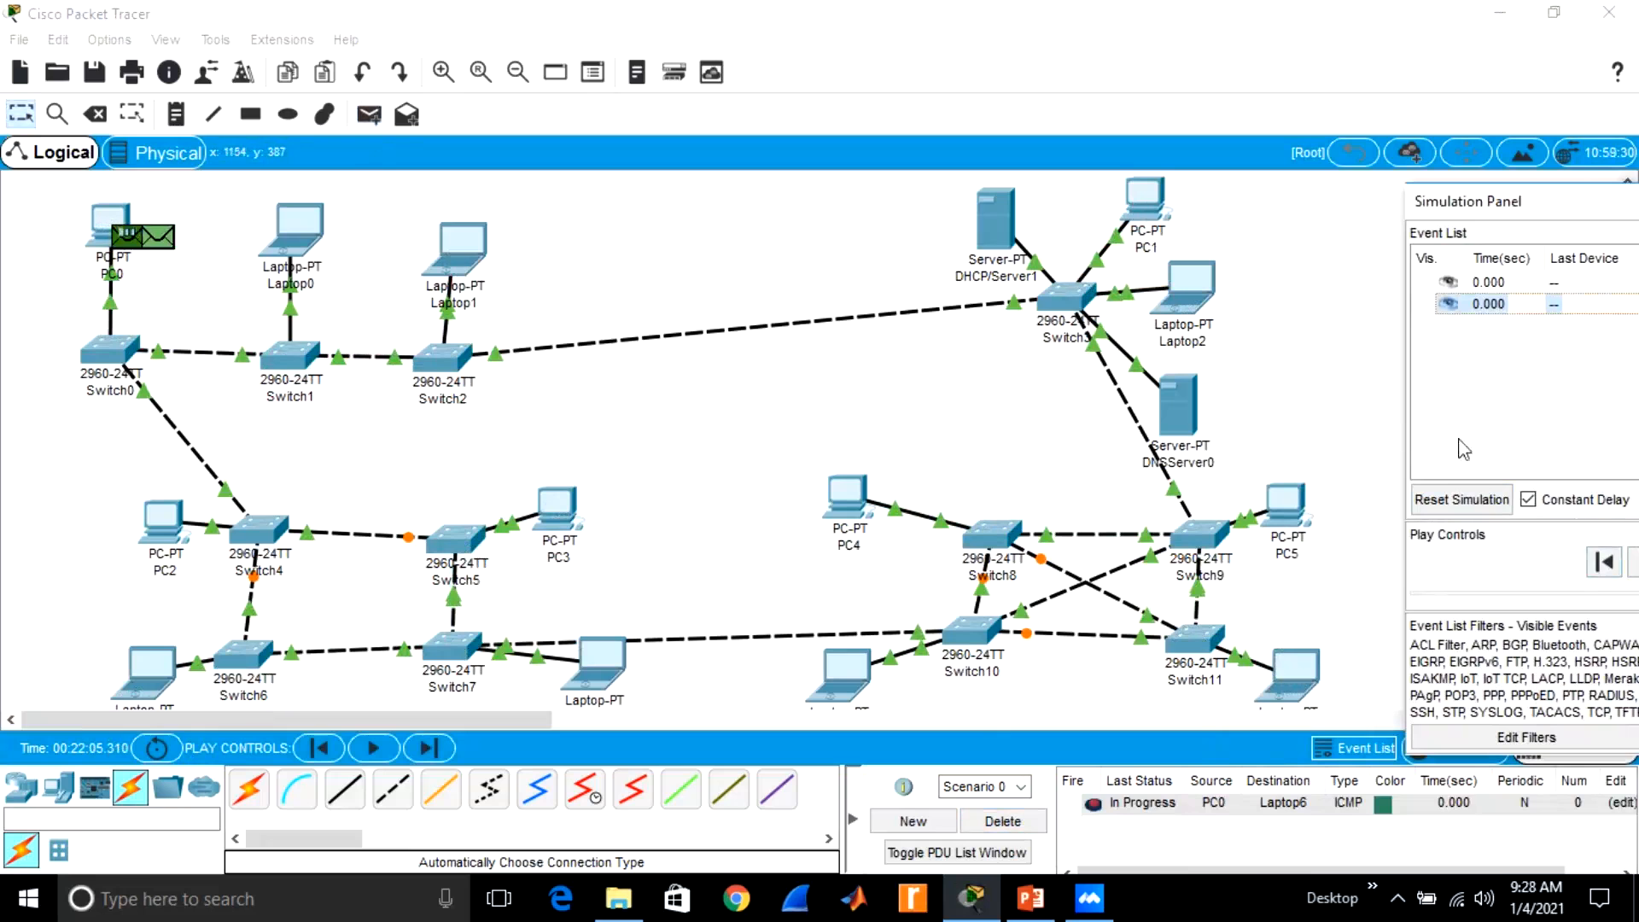
{"action": "left_click", "coordinate": [1632, 561]}
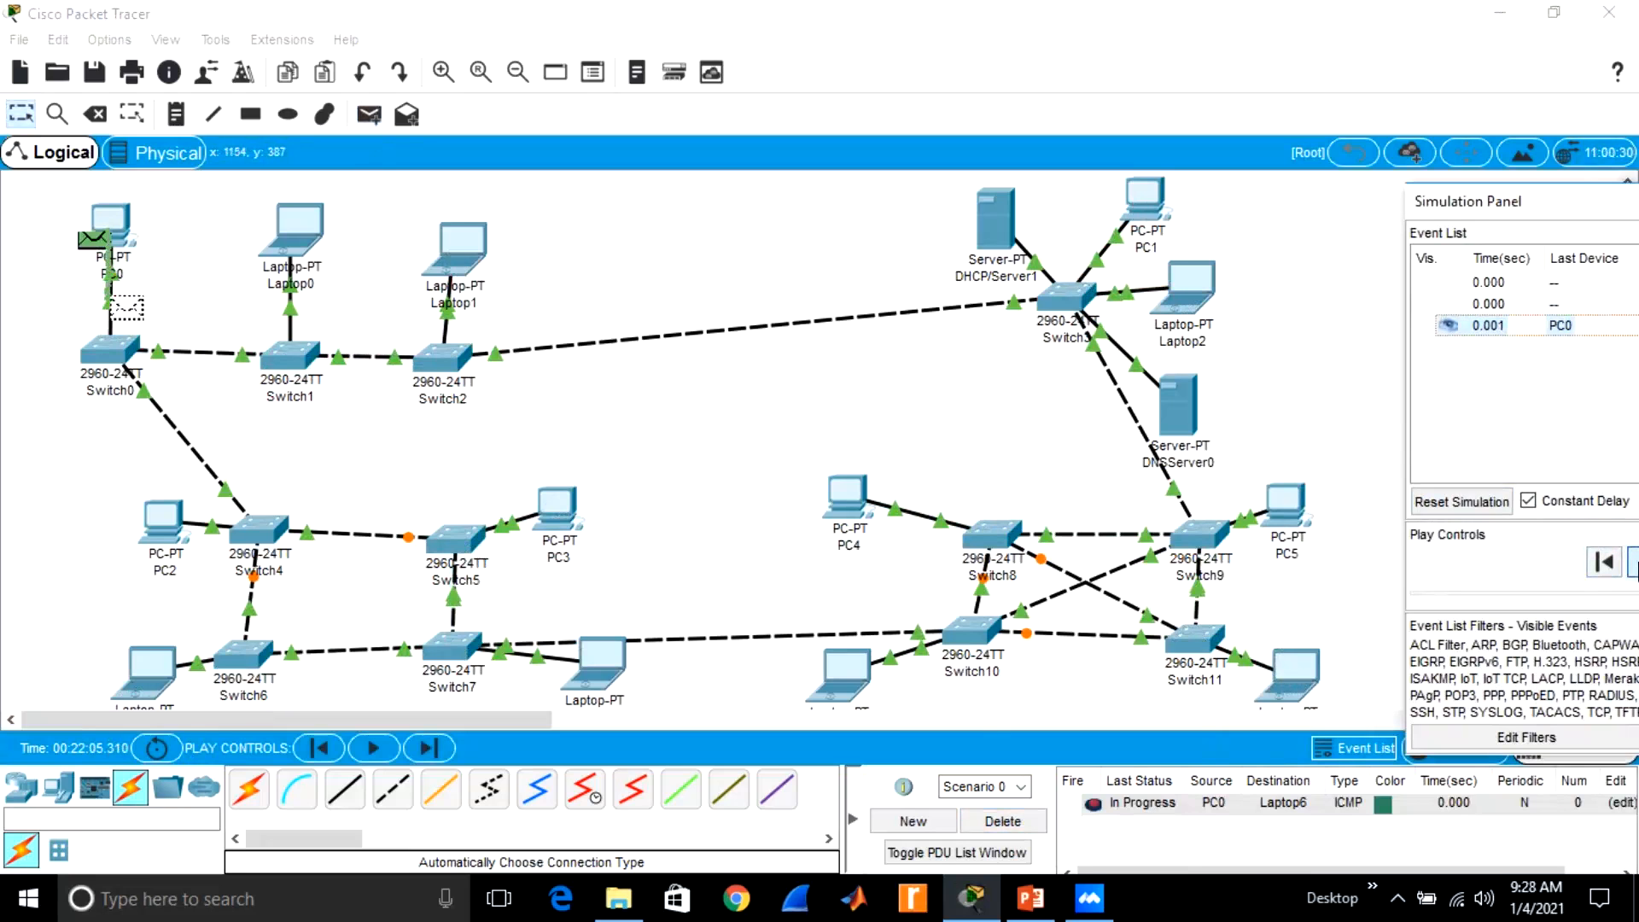